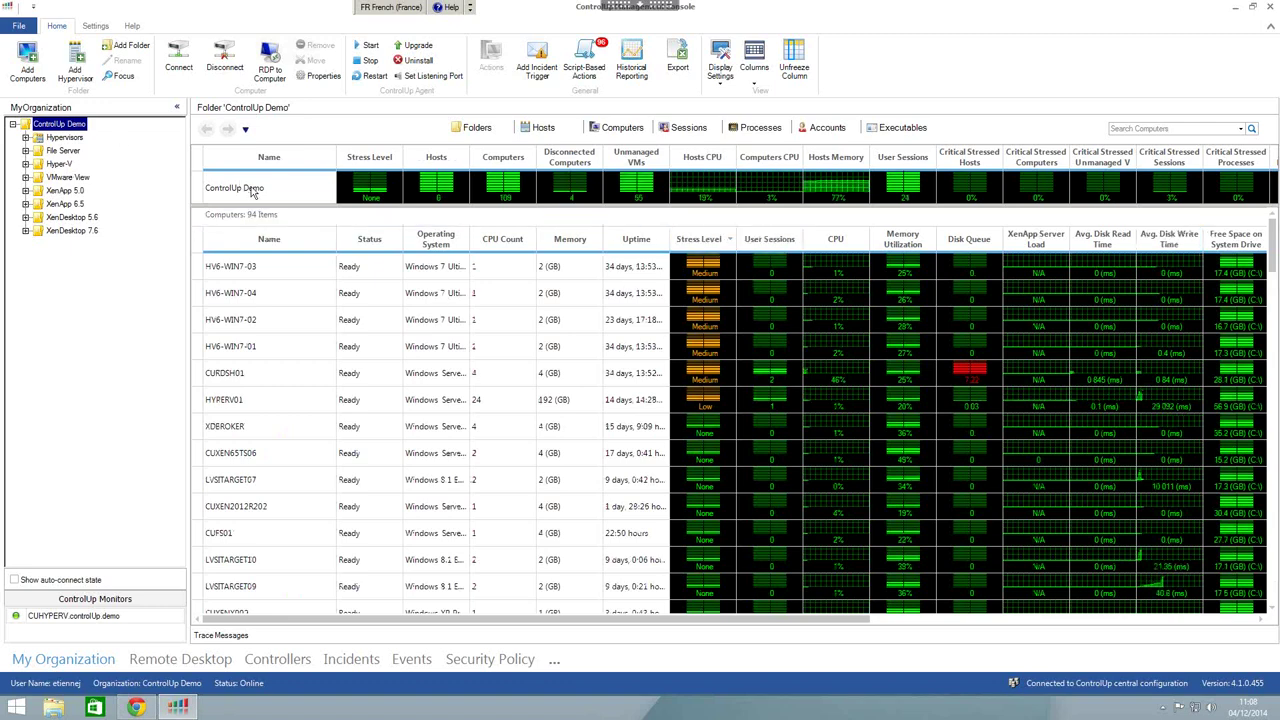
- Expand the Hypervisors folder in the organization tree and look through the Smart-X ControlUp Demo Pool, Lab and Production Pool connections
click(25, 138)
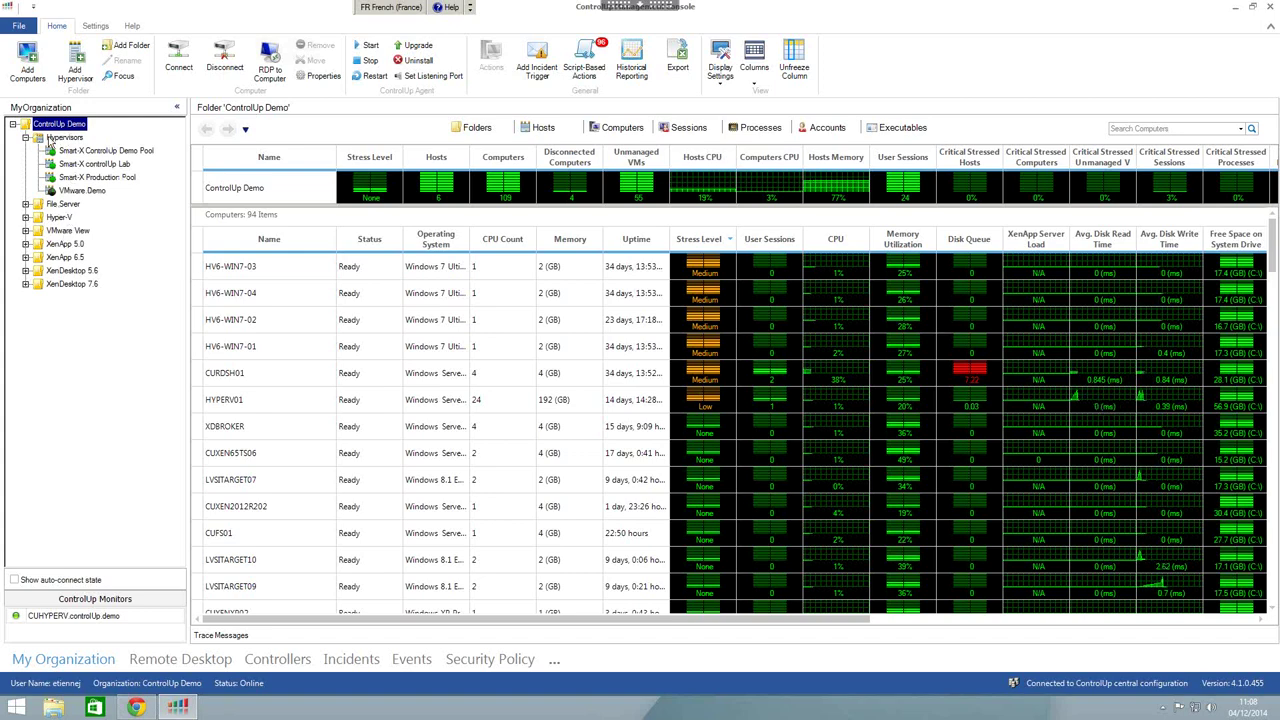
click(50, 139)
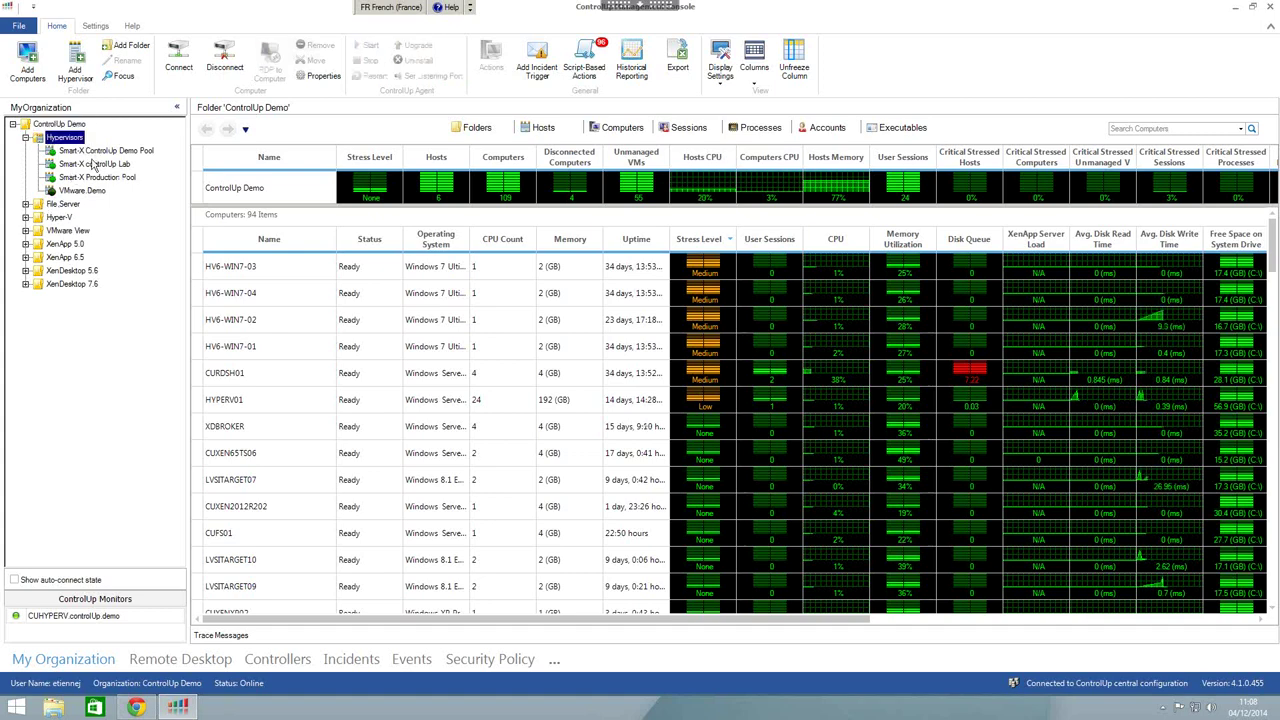
click(106, 152)
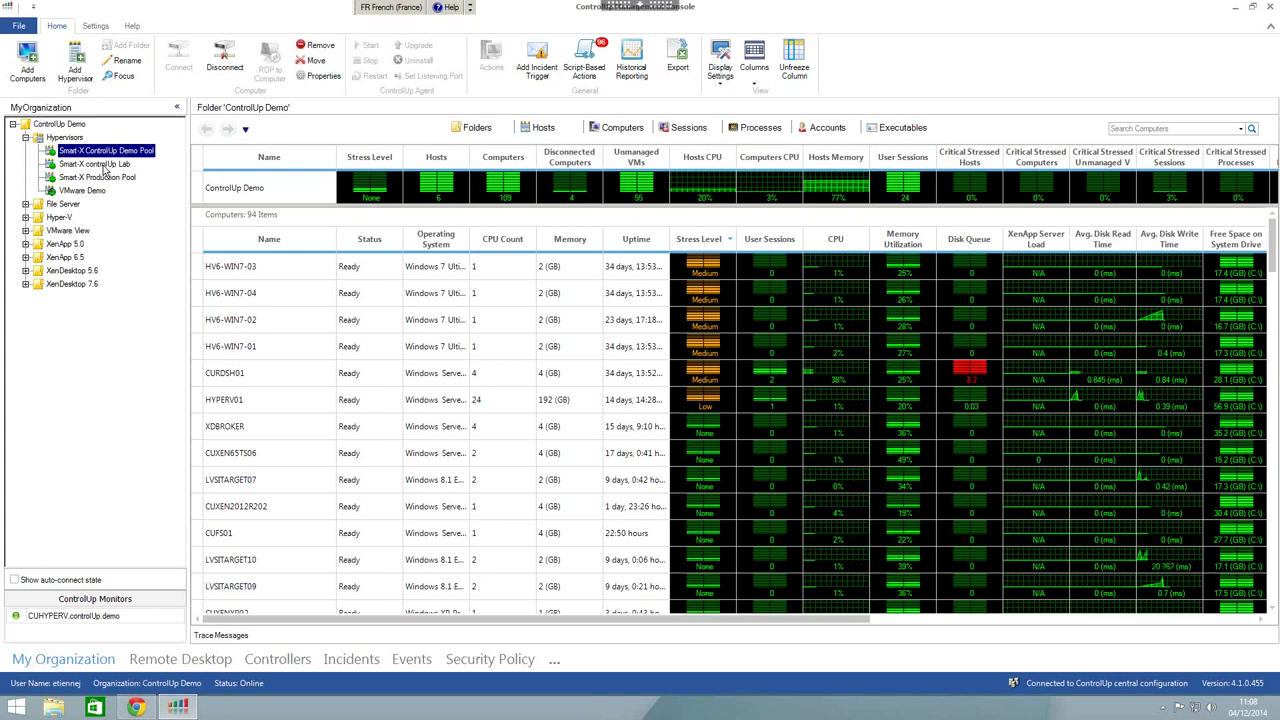
click(103, 166)
click(100, 177)
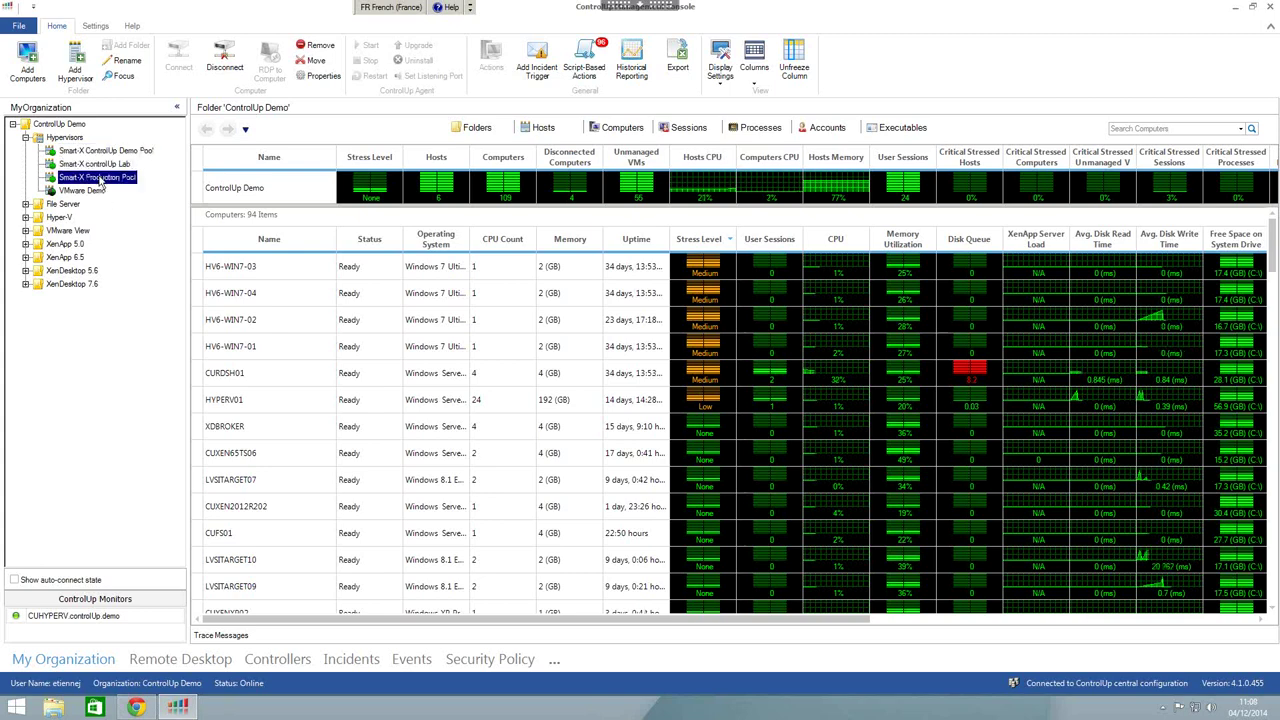
- Expand the File Server, Hyper-V, VMware View with its RDSH subfolder, XenApp 5.0, XenApp 6.5, XenDesktop 5.6 and XenDesktop 7.6 folders
click(25, 204)
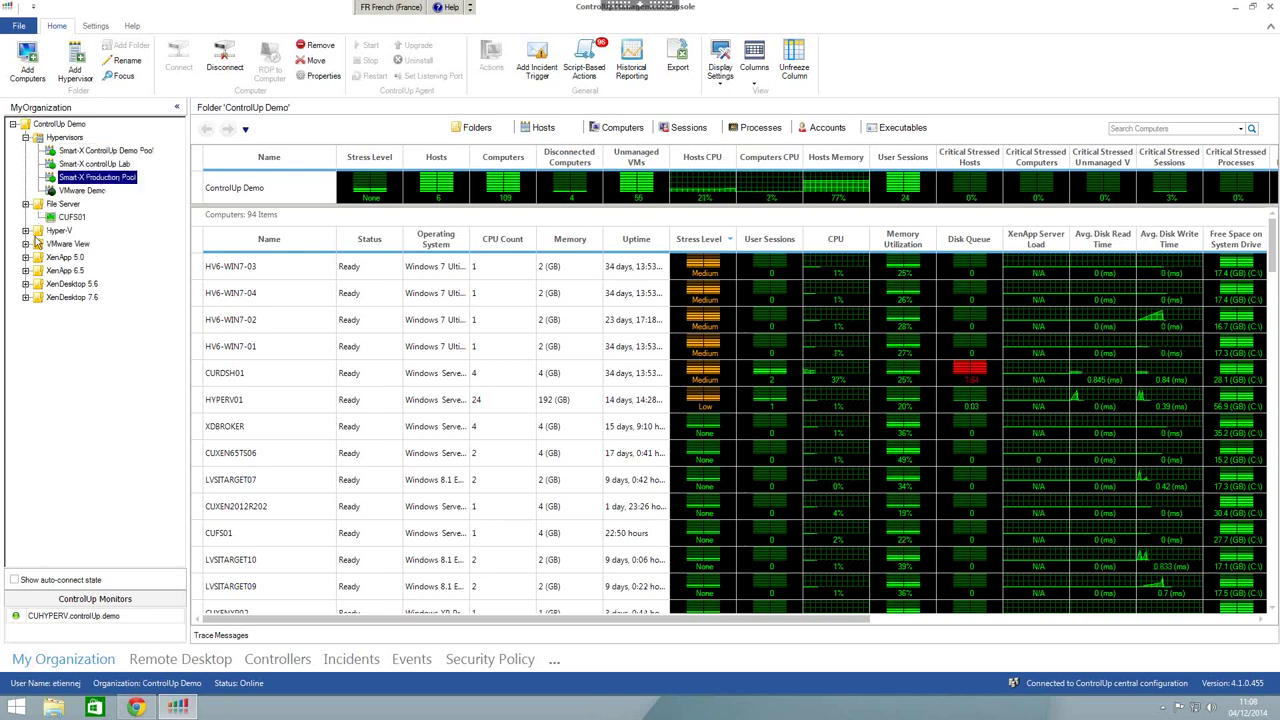
click(26, 230)
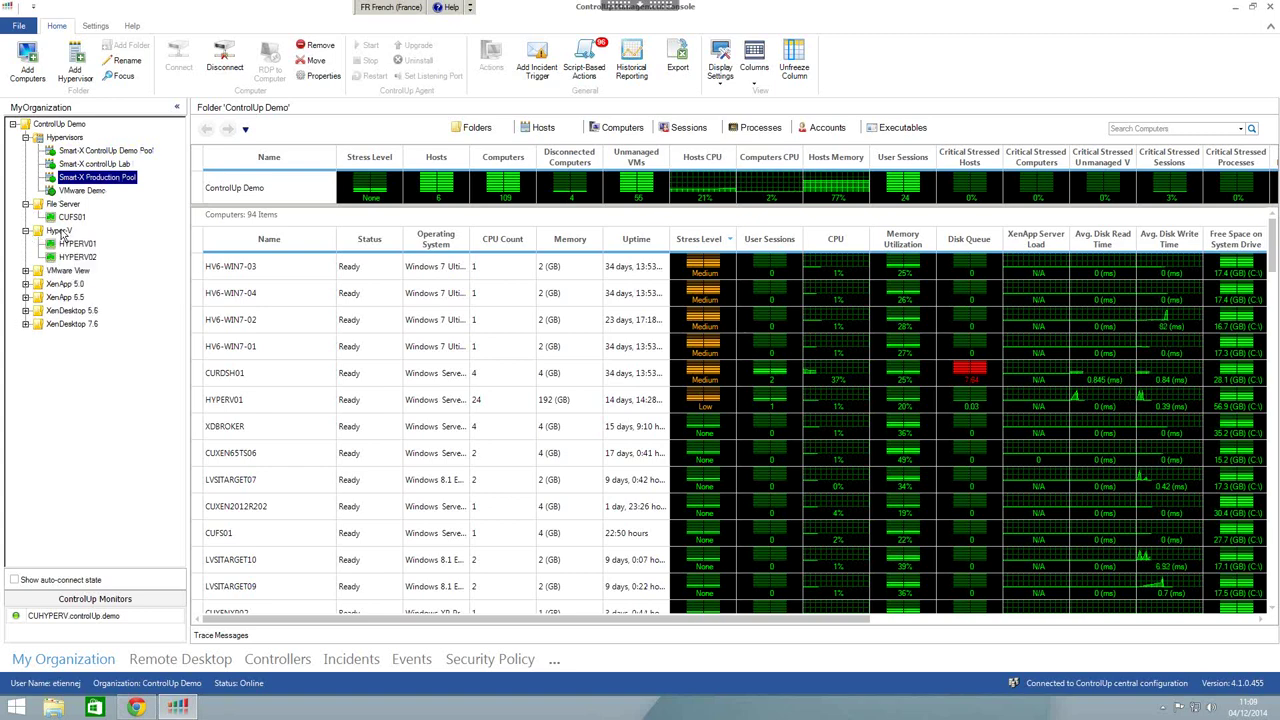
click(25, 271)
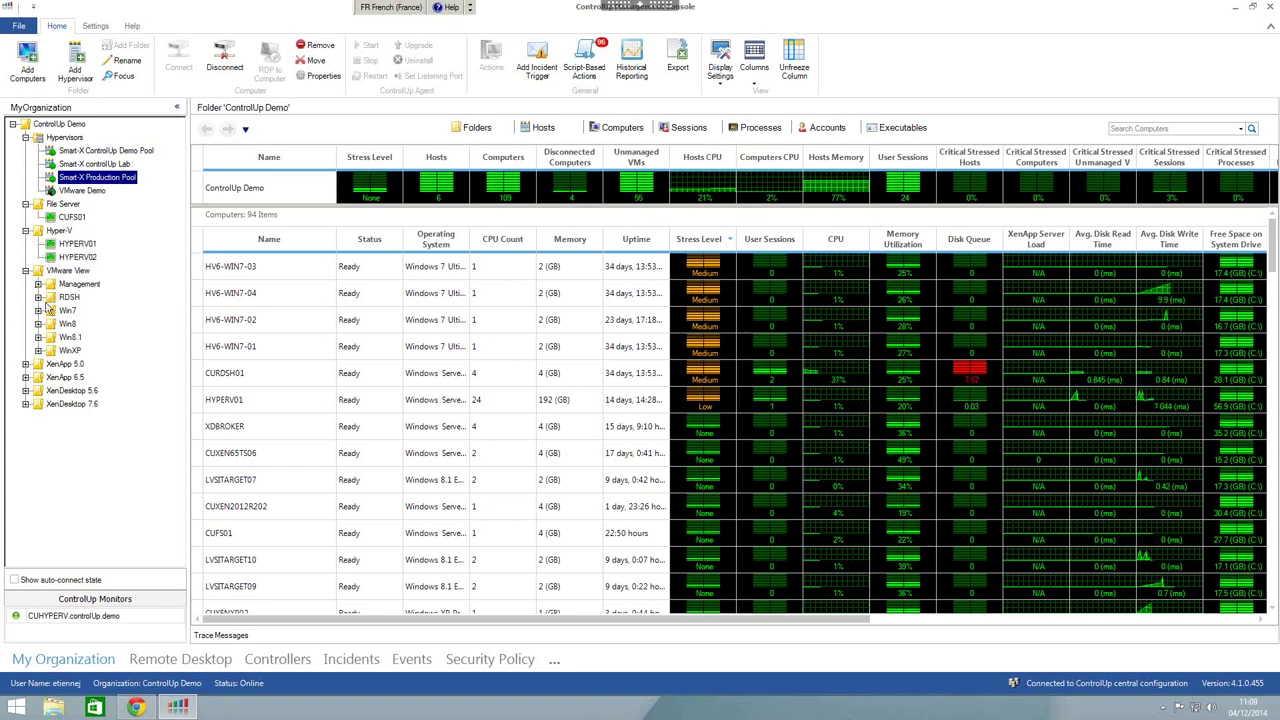
click(38, 297)
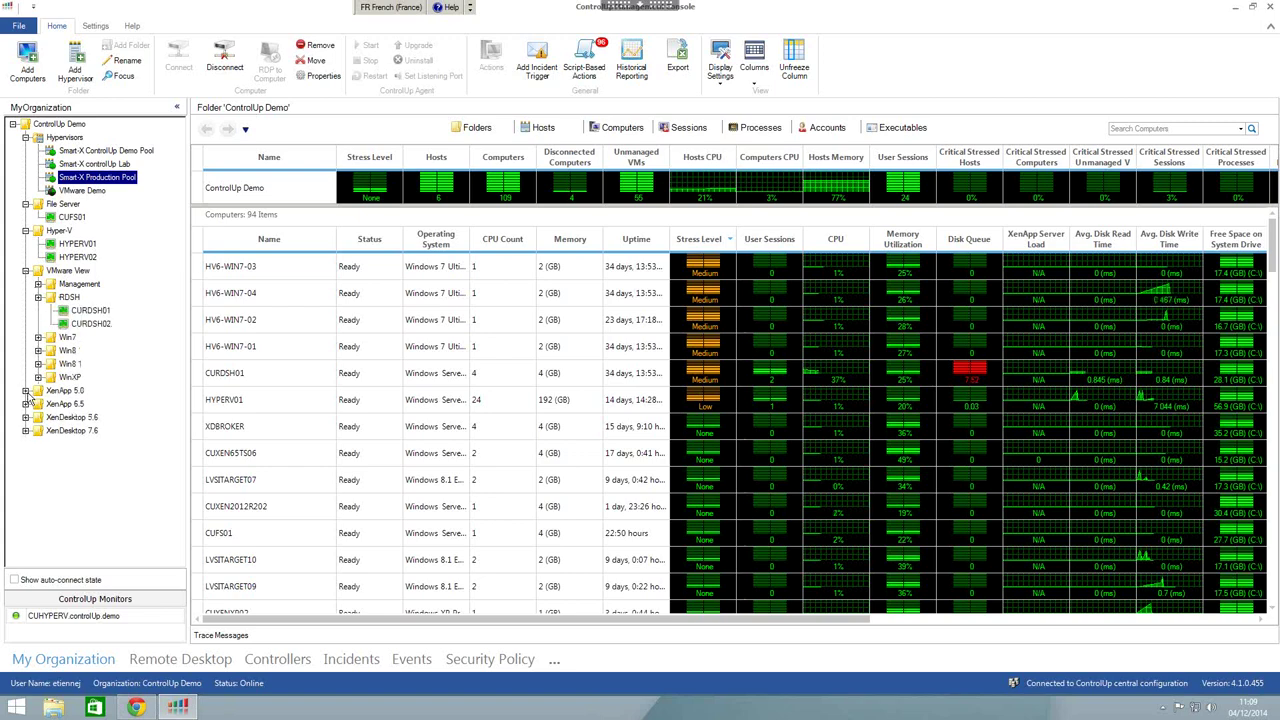
click(26, 391)
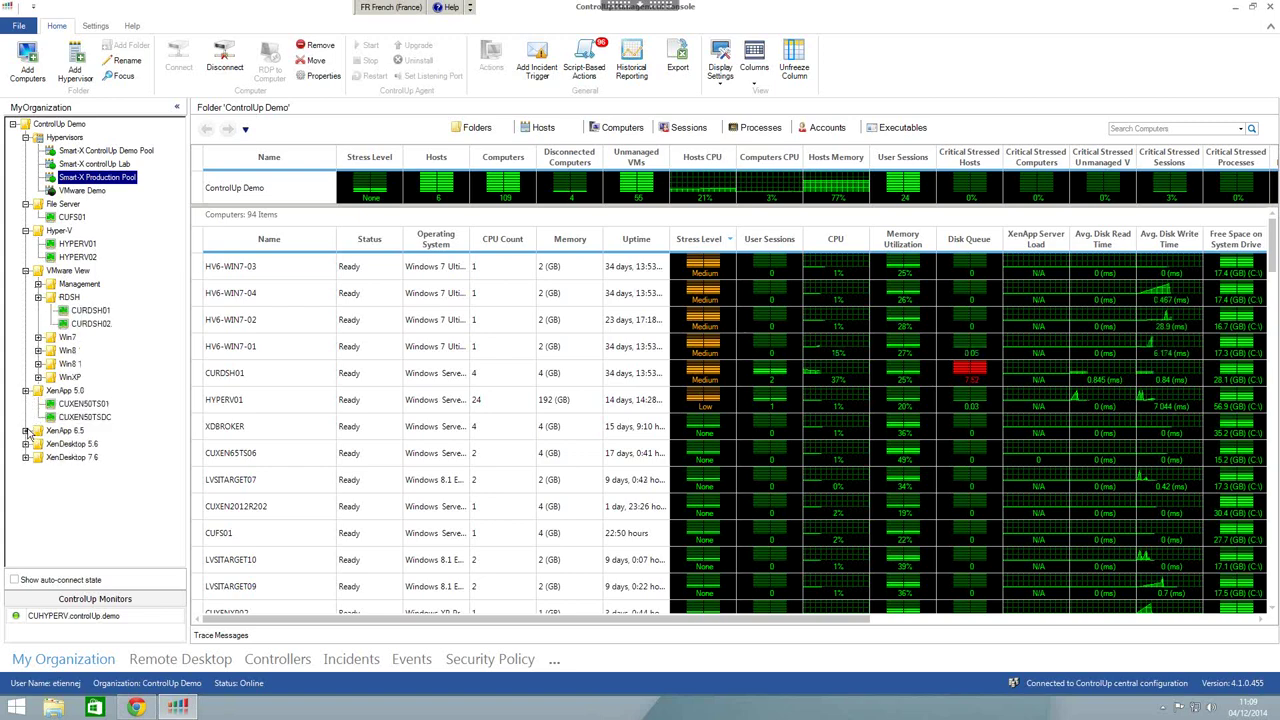
click(26, 431)
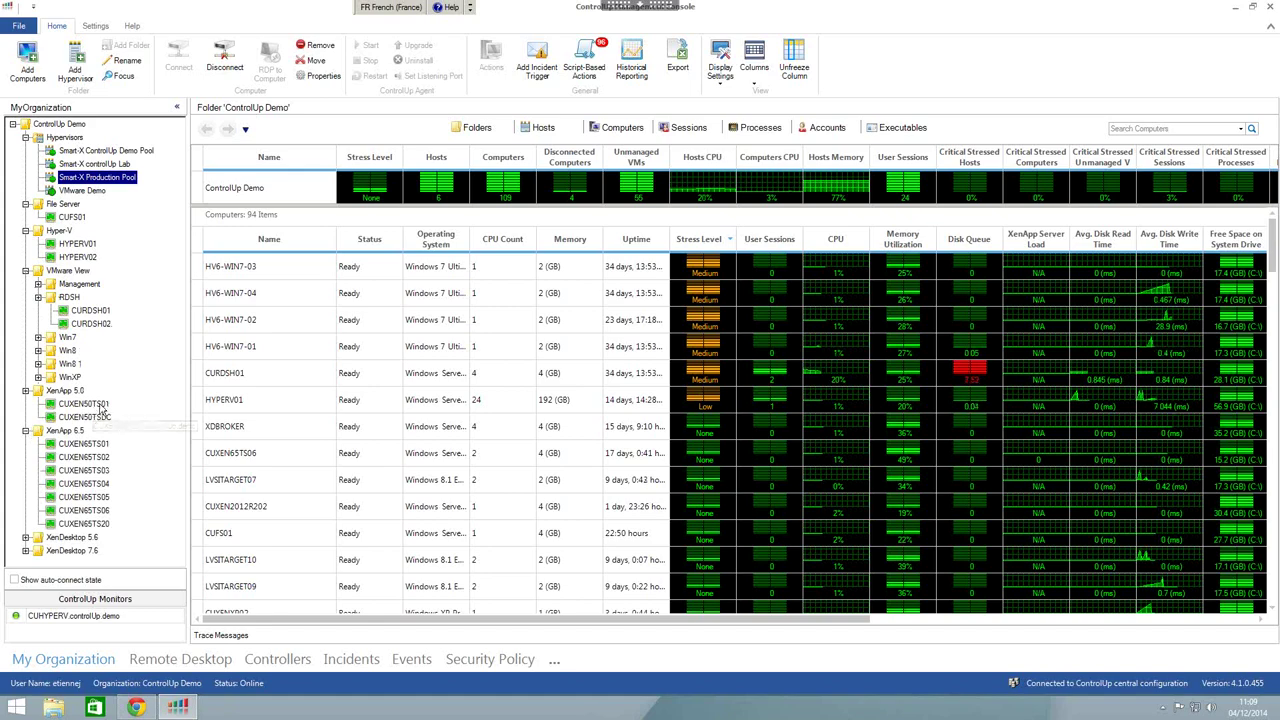
click(26, 537)
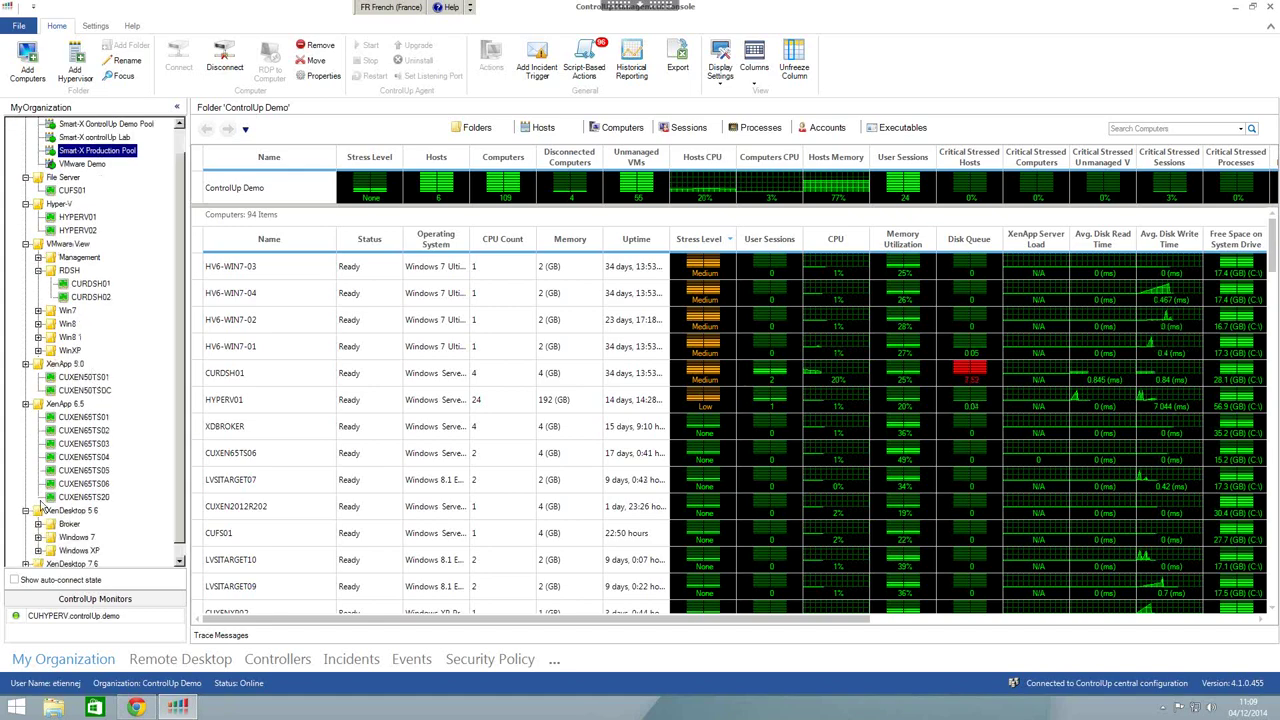
click(27, 552)
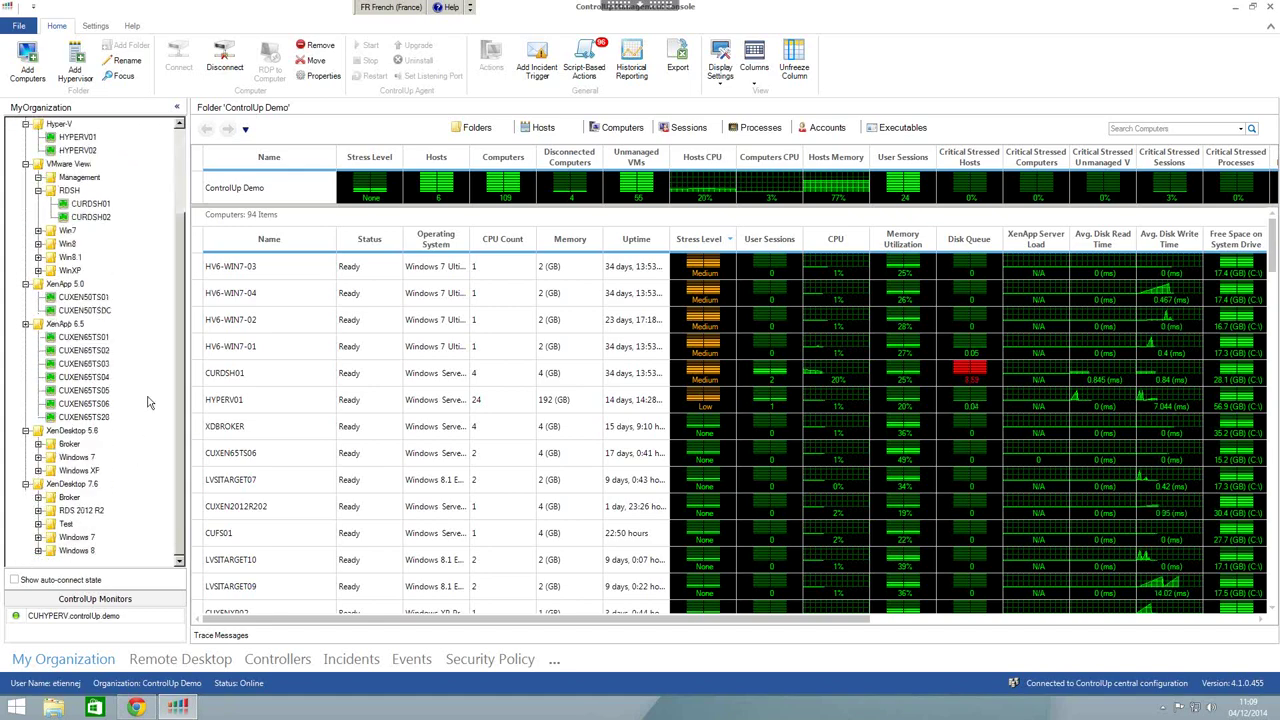
scroll(150, 376, up, 3)
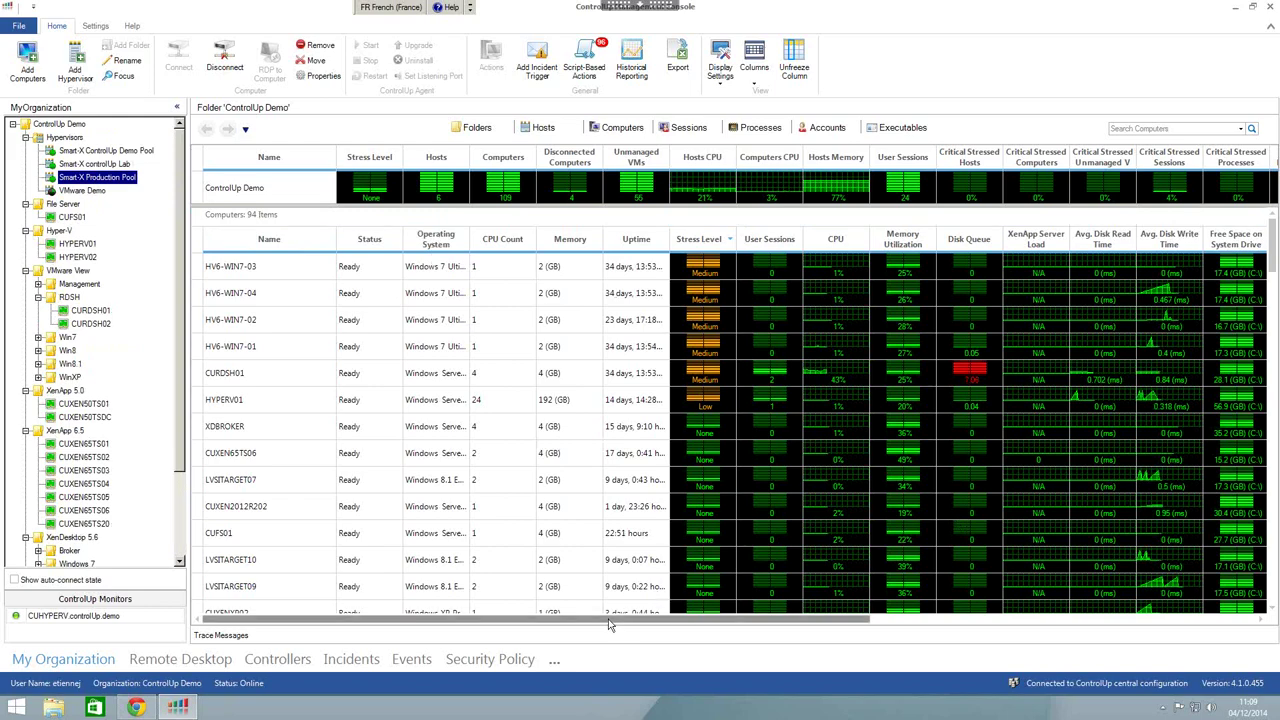
- Review the remaining metric columns of the Computers grid and select the Windows 7 32-bit machine among the computers without an agent
drag(673, 625, 1104, 635)
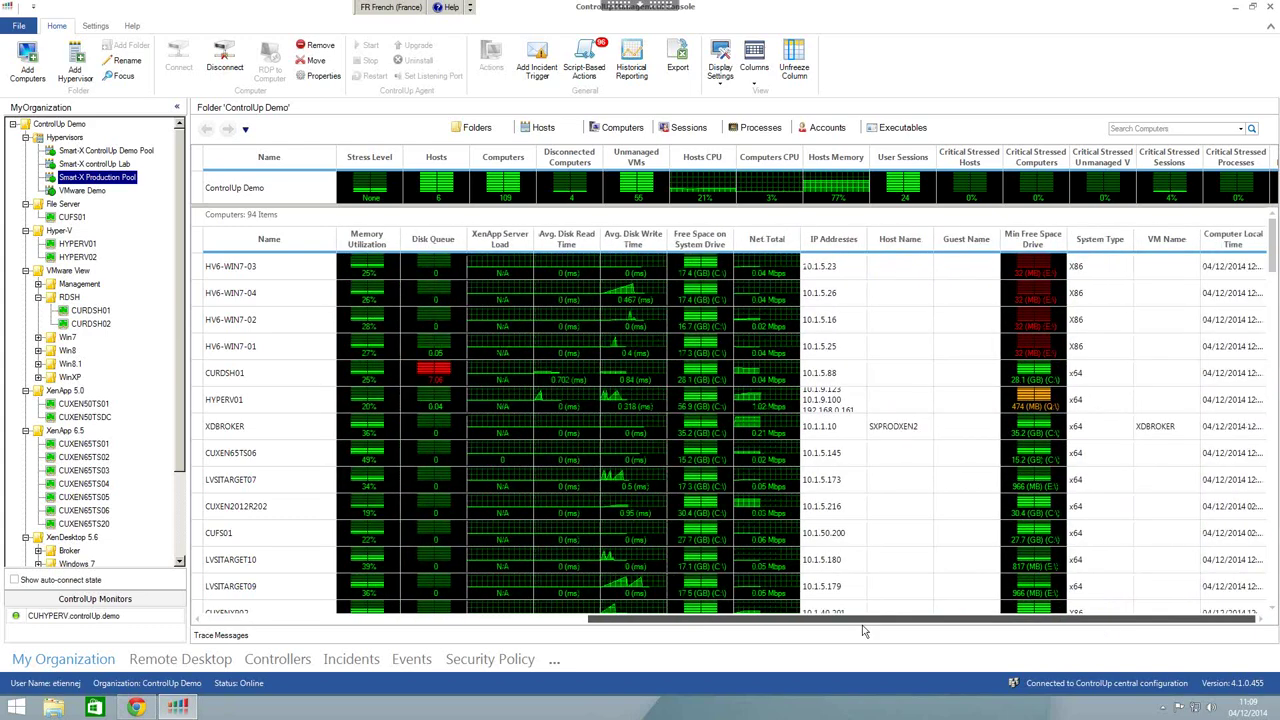
drag(655, 632, 470, 631)
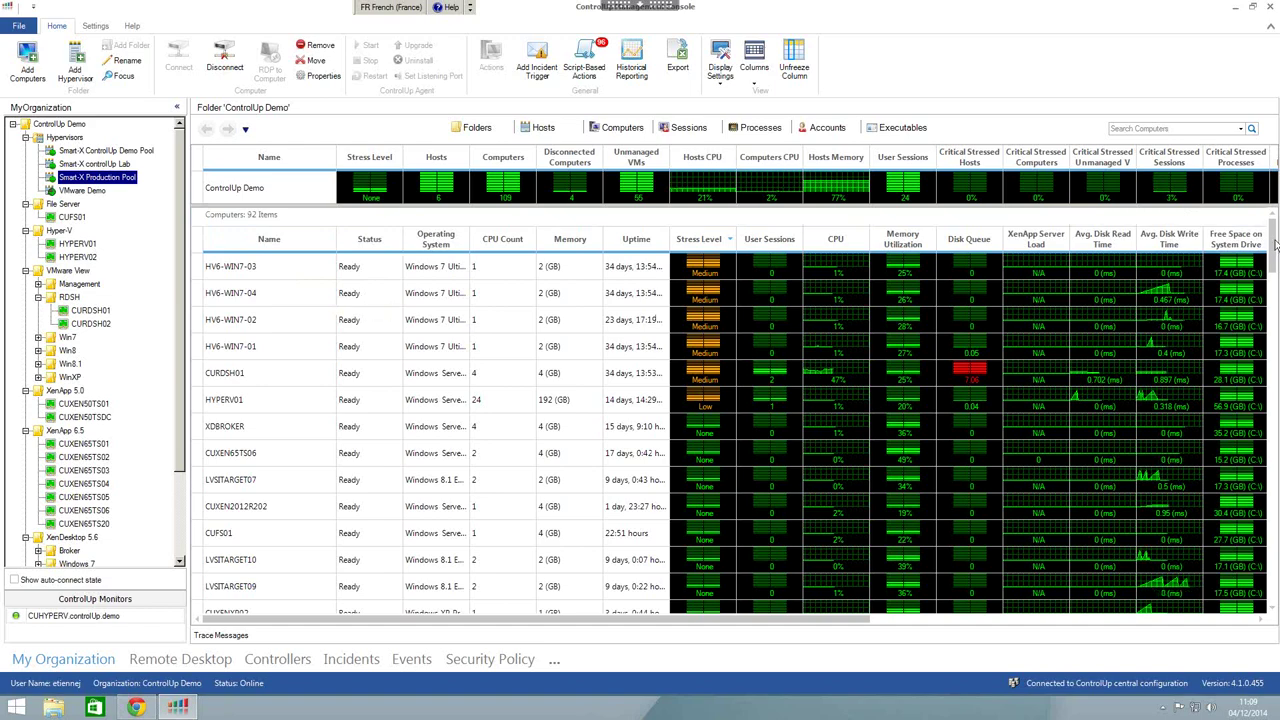
drag(1275, 245, 1275, 422)
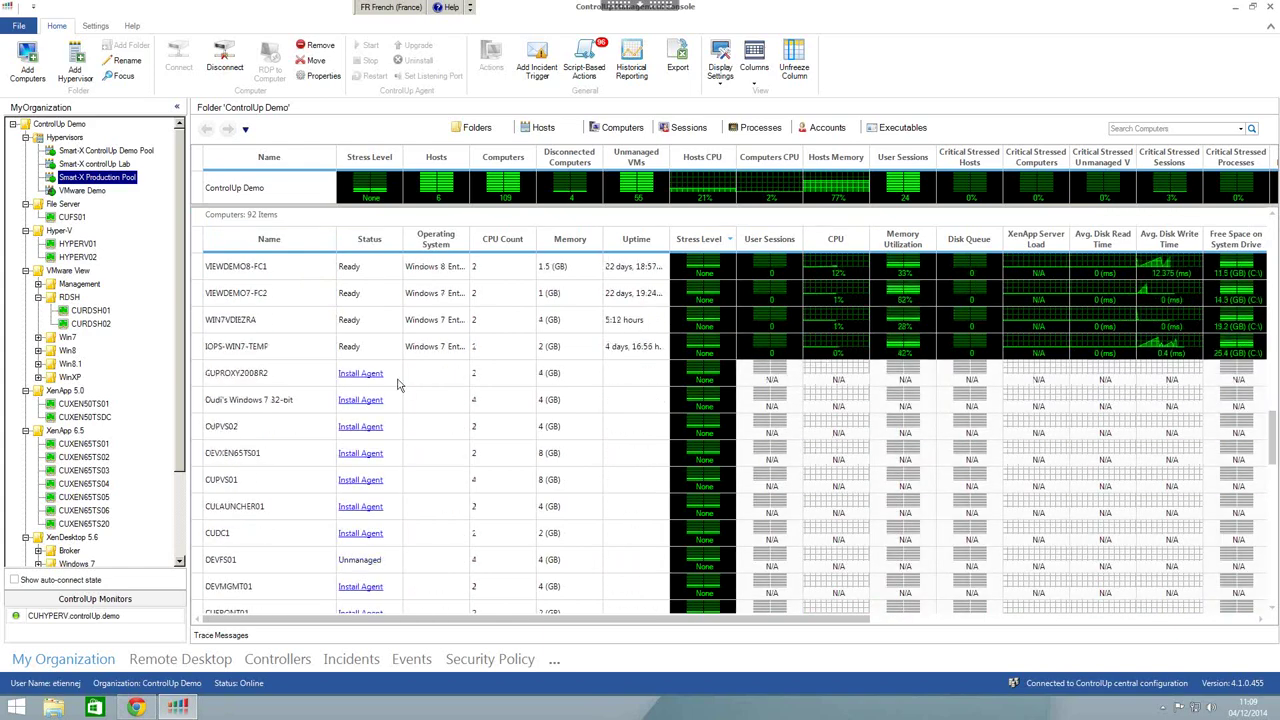
click(269, 402)
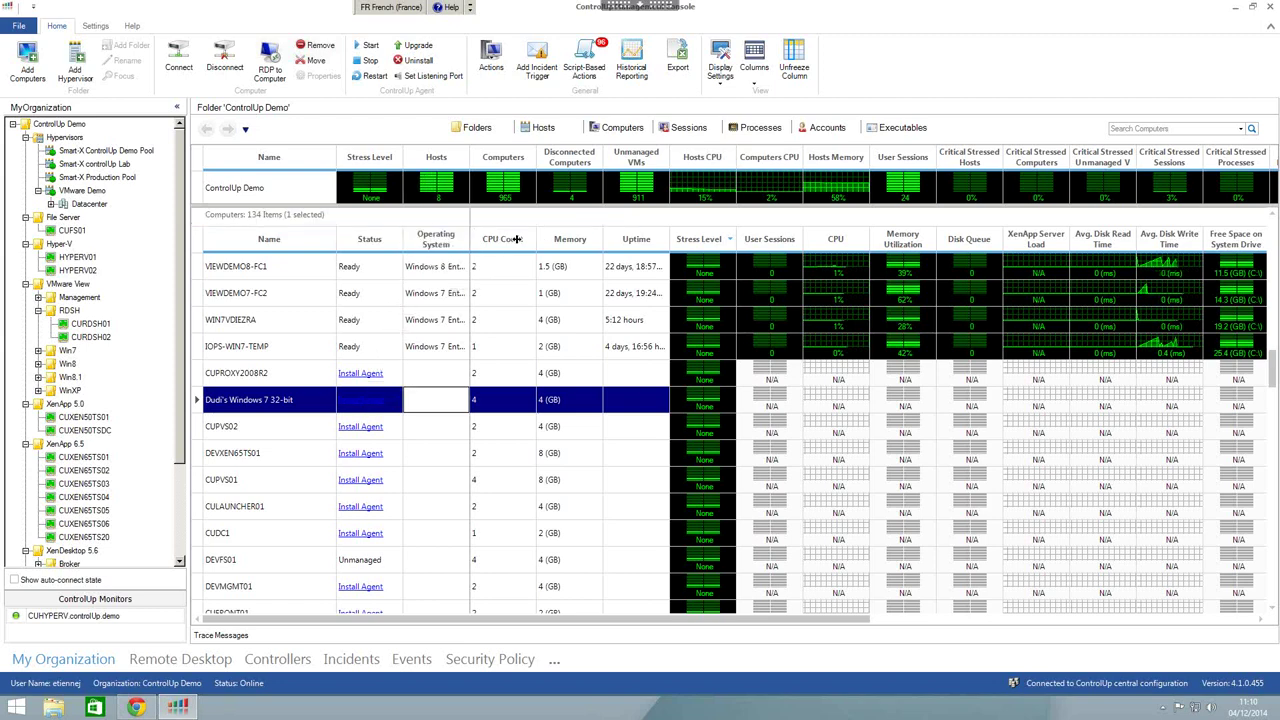
- Fit the Operating System column to its contents and check the VIEWDEMO7-FC2 and VIEWDEMO8-FC1 rows
double_click(469, 239)
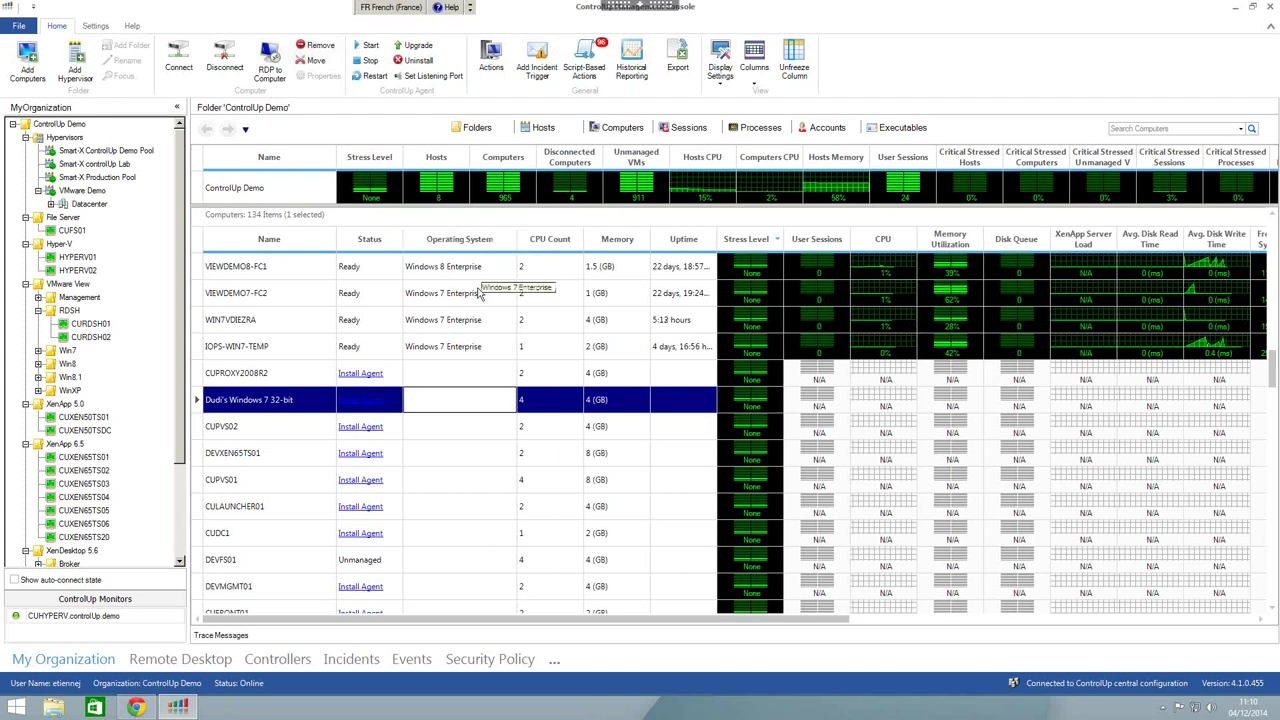
click(480, 292)
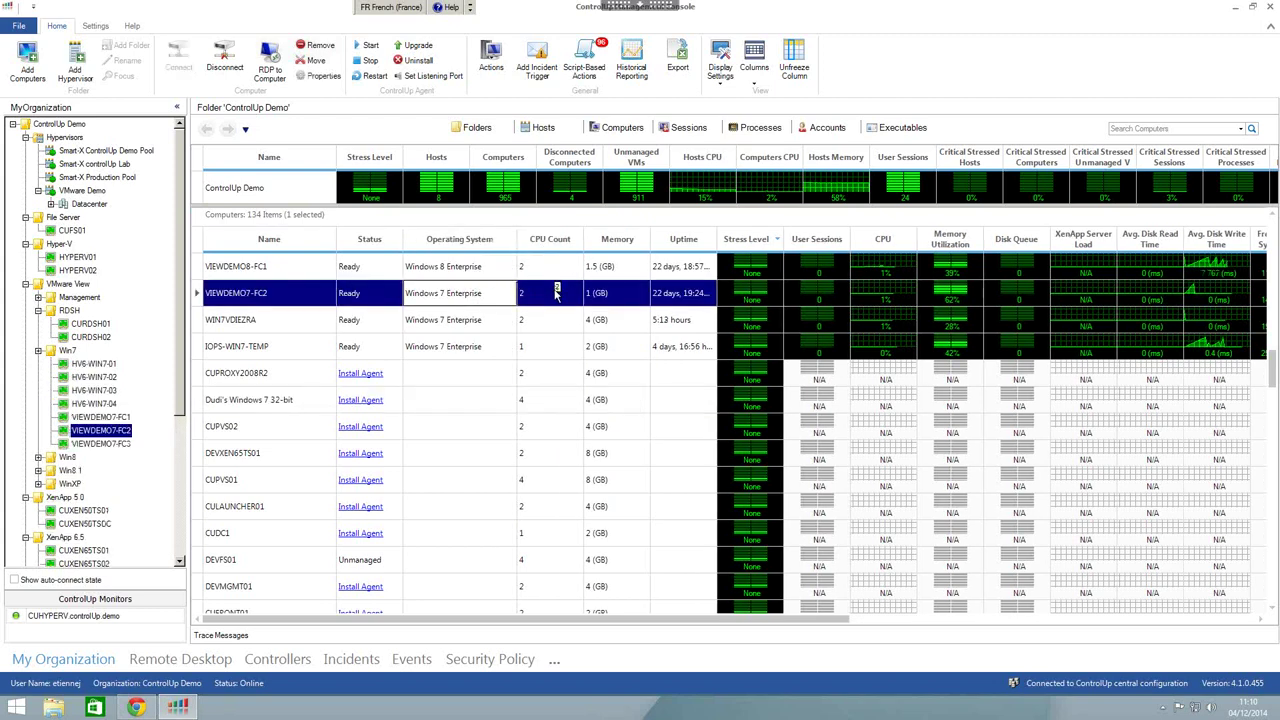
click(703, 268)
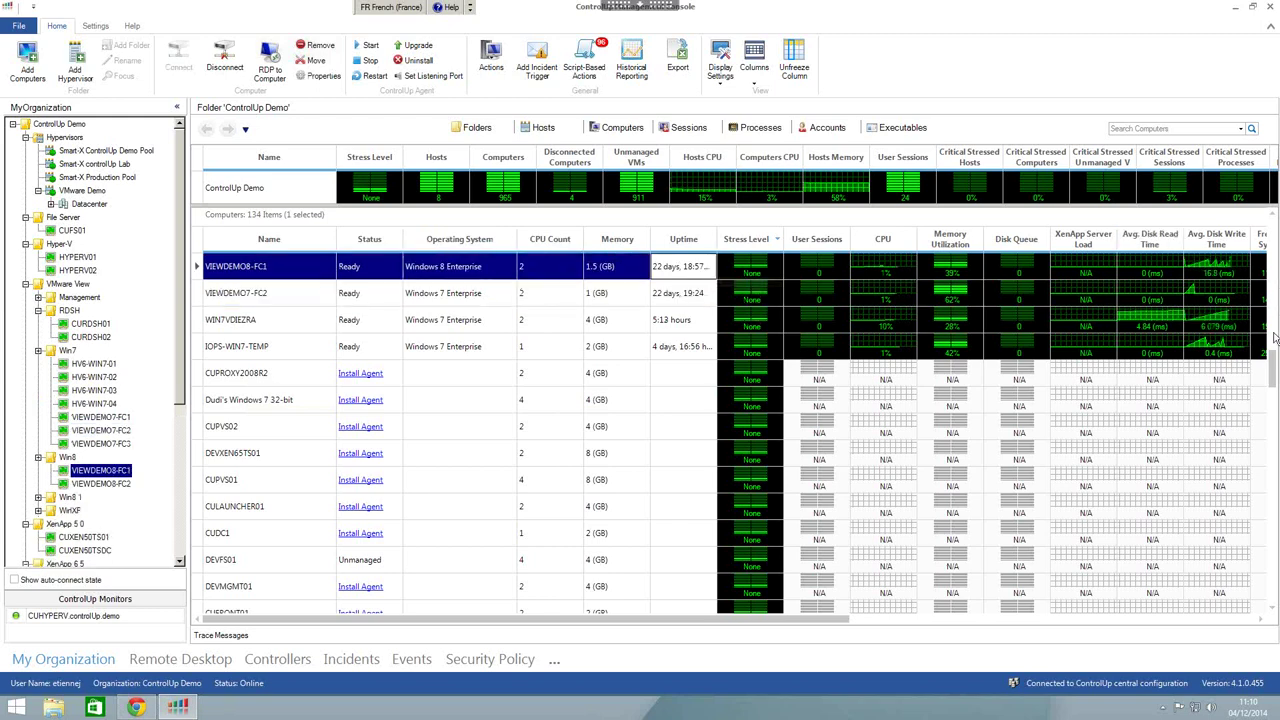
- Examine the stress level of the computers heading the list, including HV6-WIN7-04, HV6-WIN7-02 and HV6-WIN7-01
drag(1274, 370, 1274, 235)
click(752, 323)
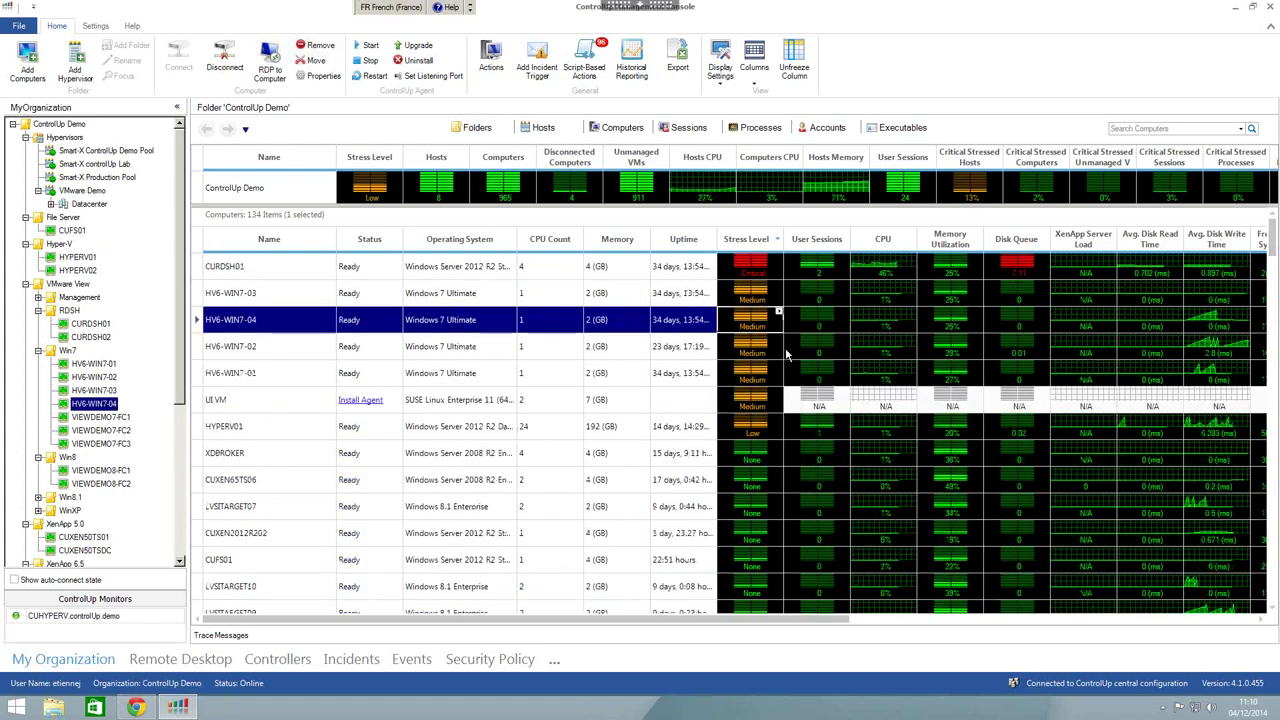
click(770, 346)
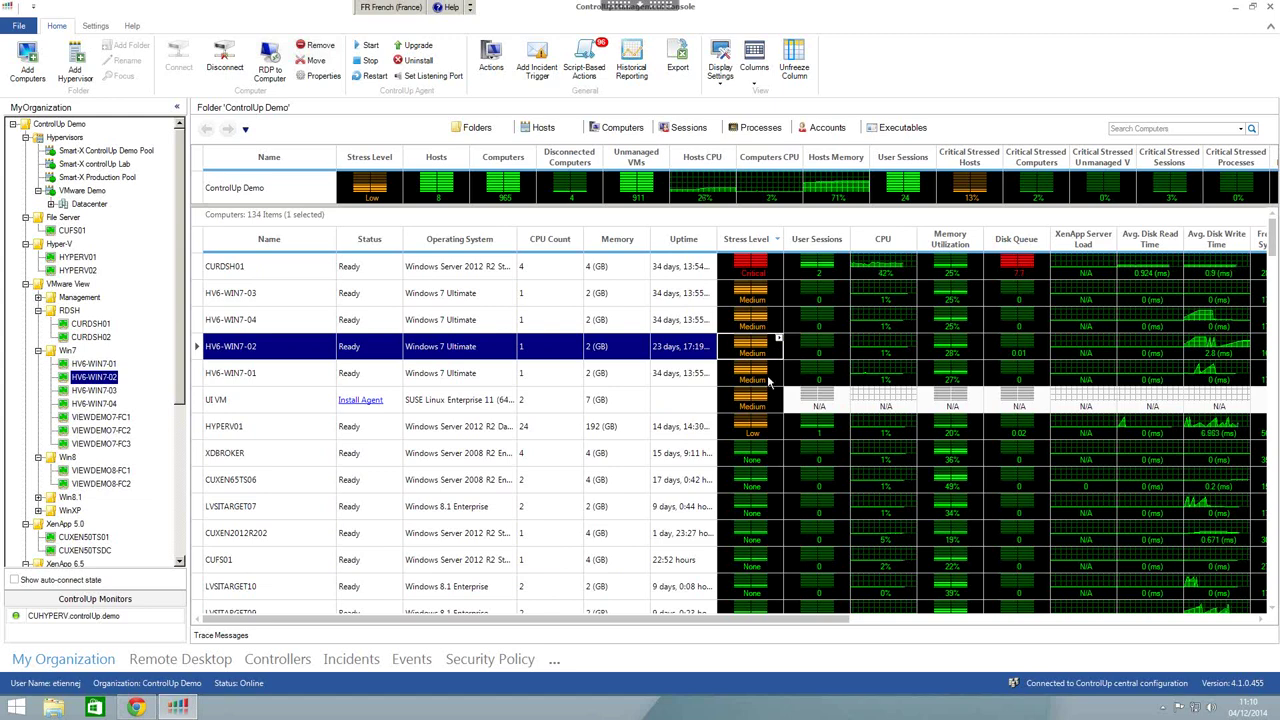
key(Down)
key(Down)
key(Up)
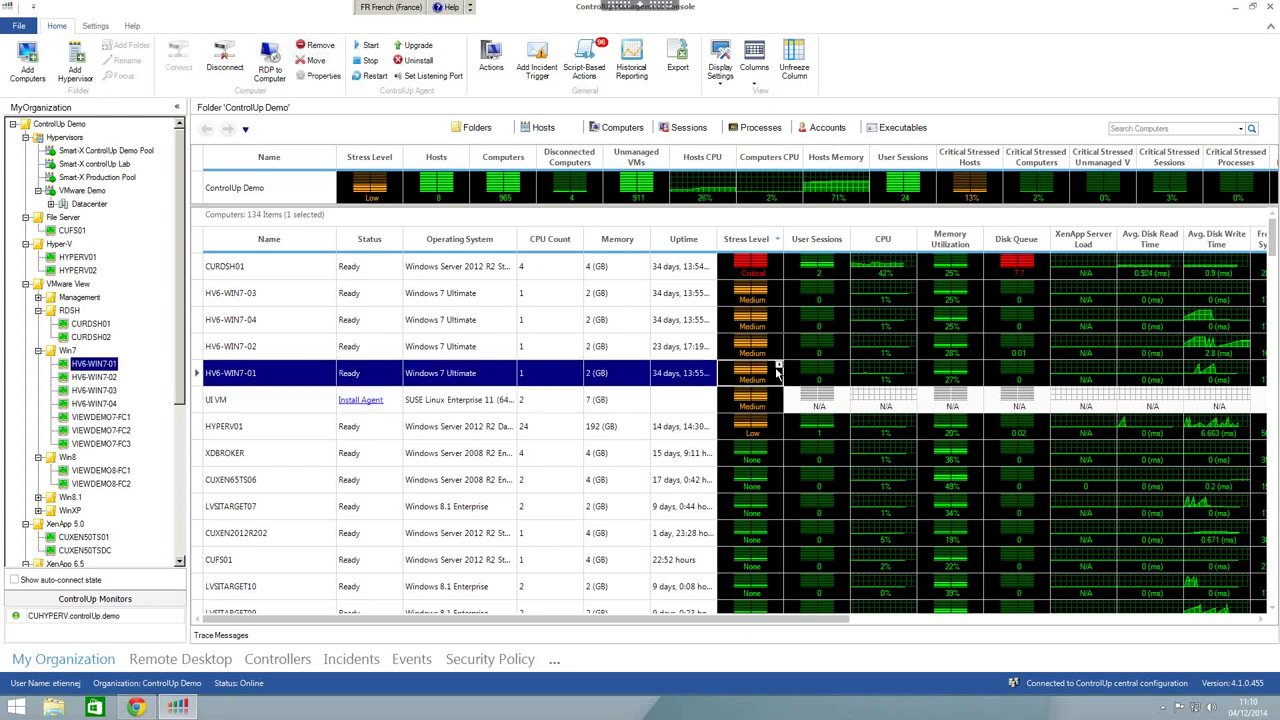
mouse_move(778, 368)
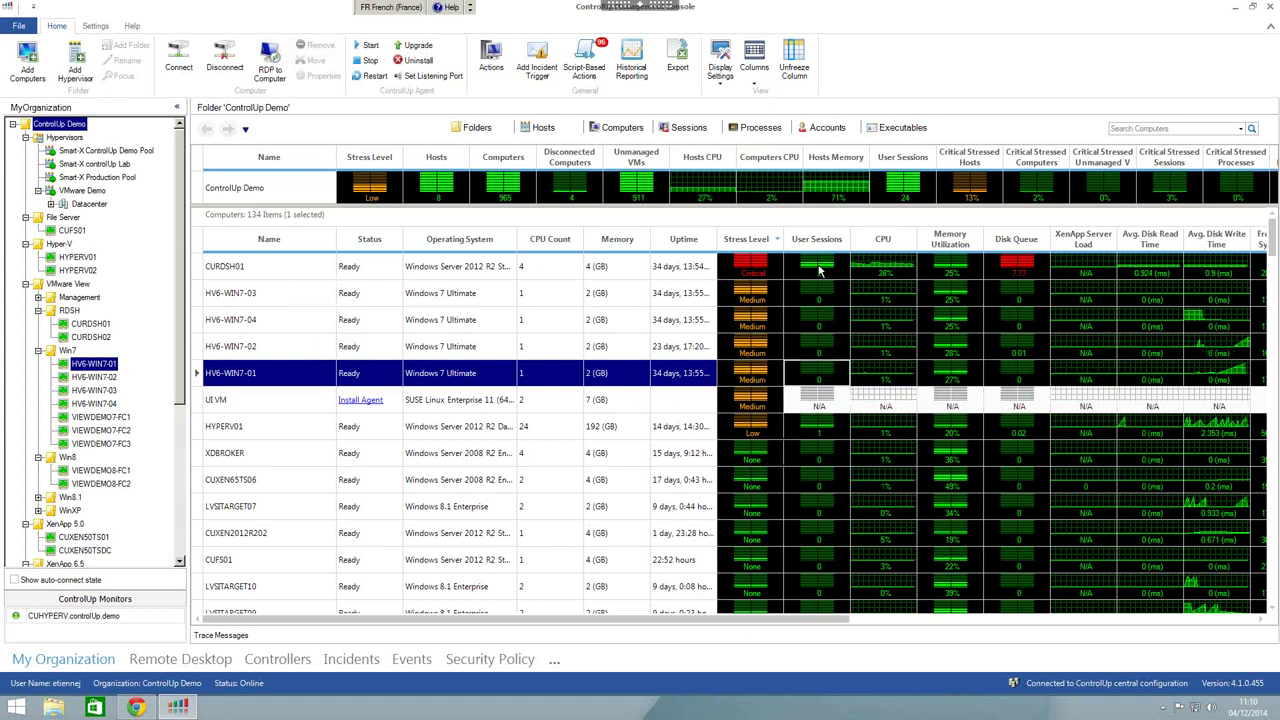
- Inspect the user sessions and CPU of CURDSH01, and the memory utilization and disk queue of HV6-WIN7-03
click(486, 266)
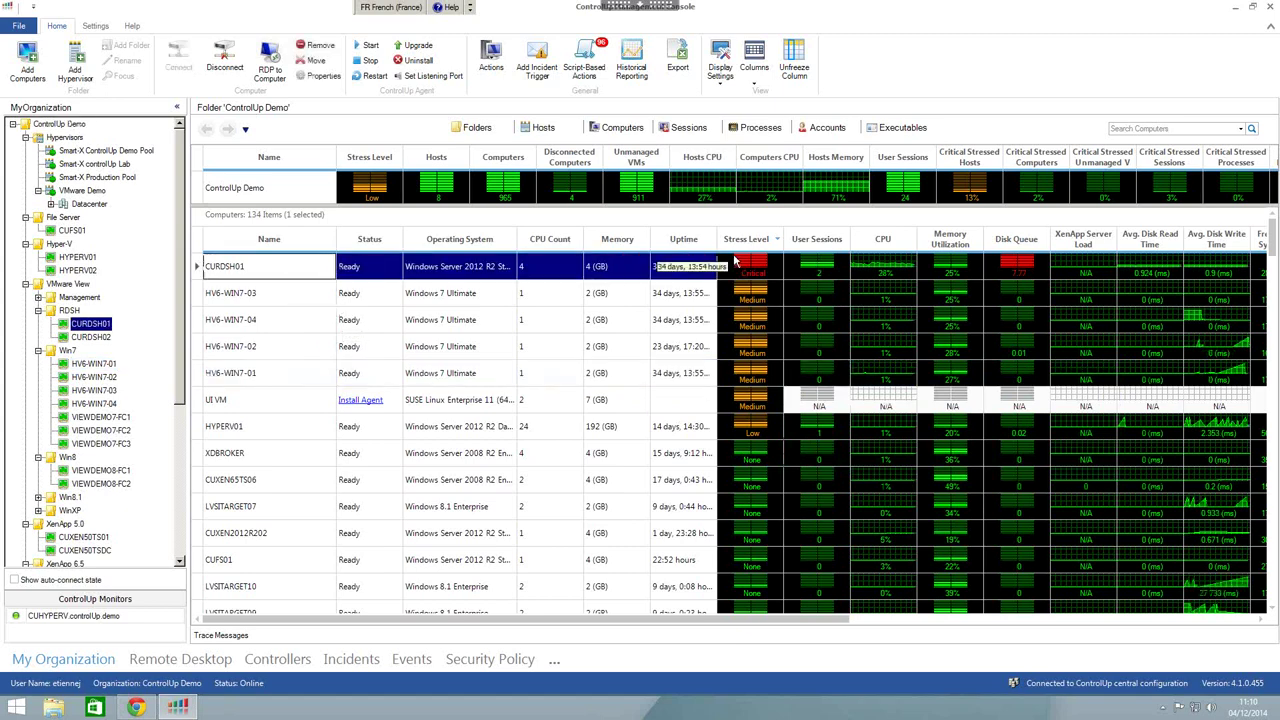
click(829, 265)
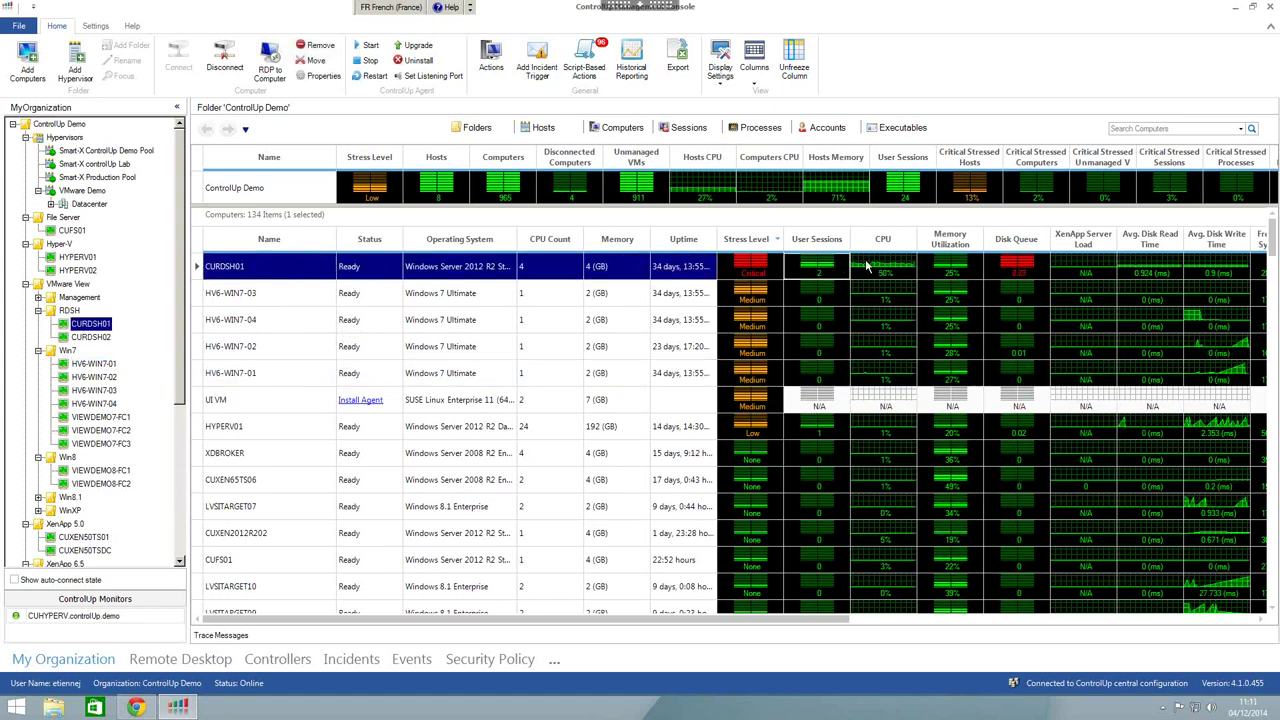
click(867, 264)
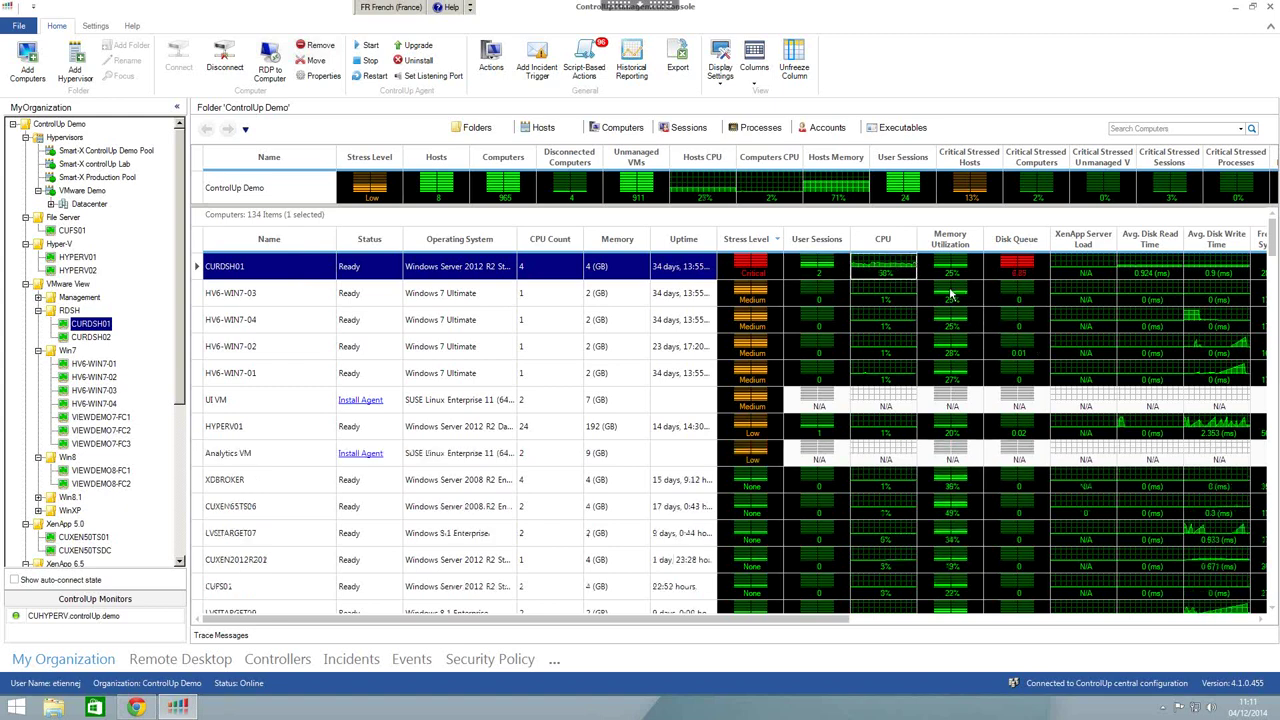
click(965, 294)
click(1042, 295)
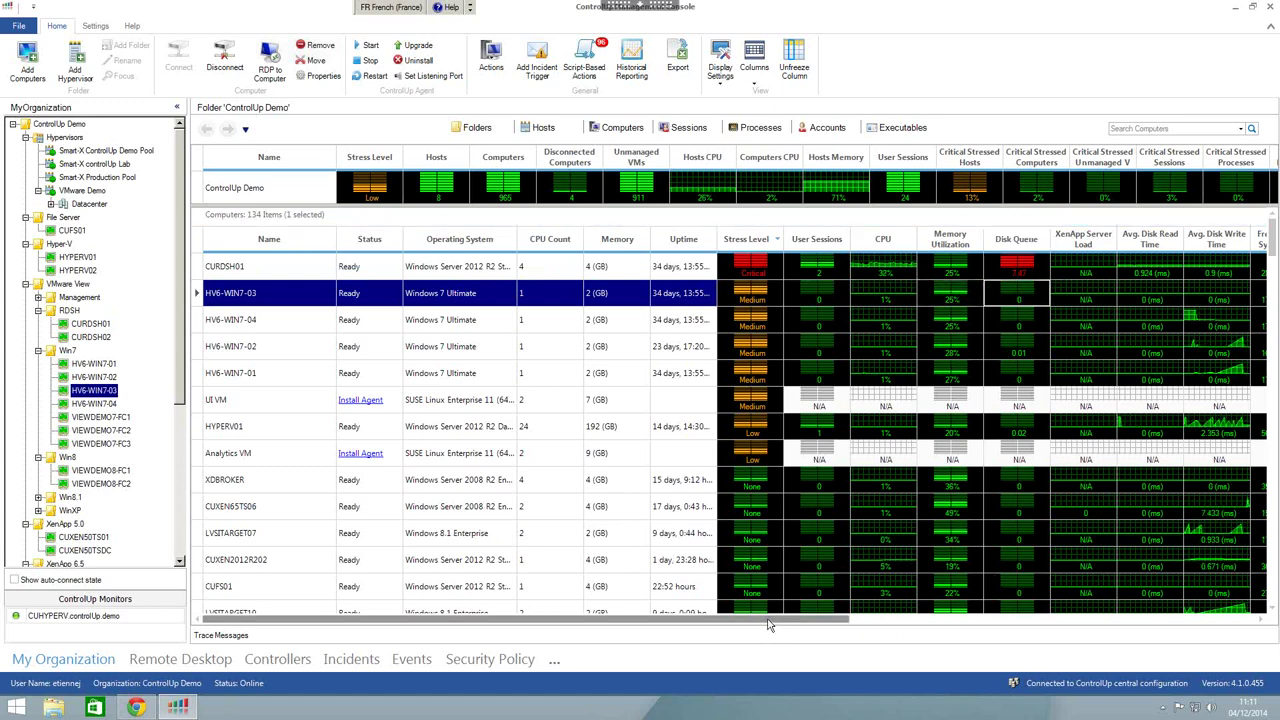
- Examine the XenApp server load and the average disk read and write times of CUXEN50TSDC
drag(768, 625, 957, 622)
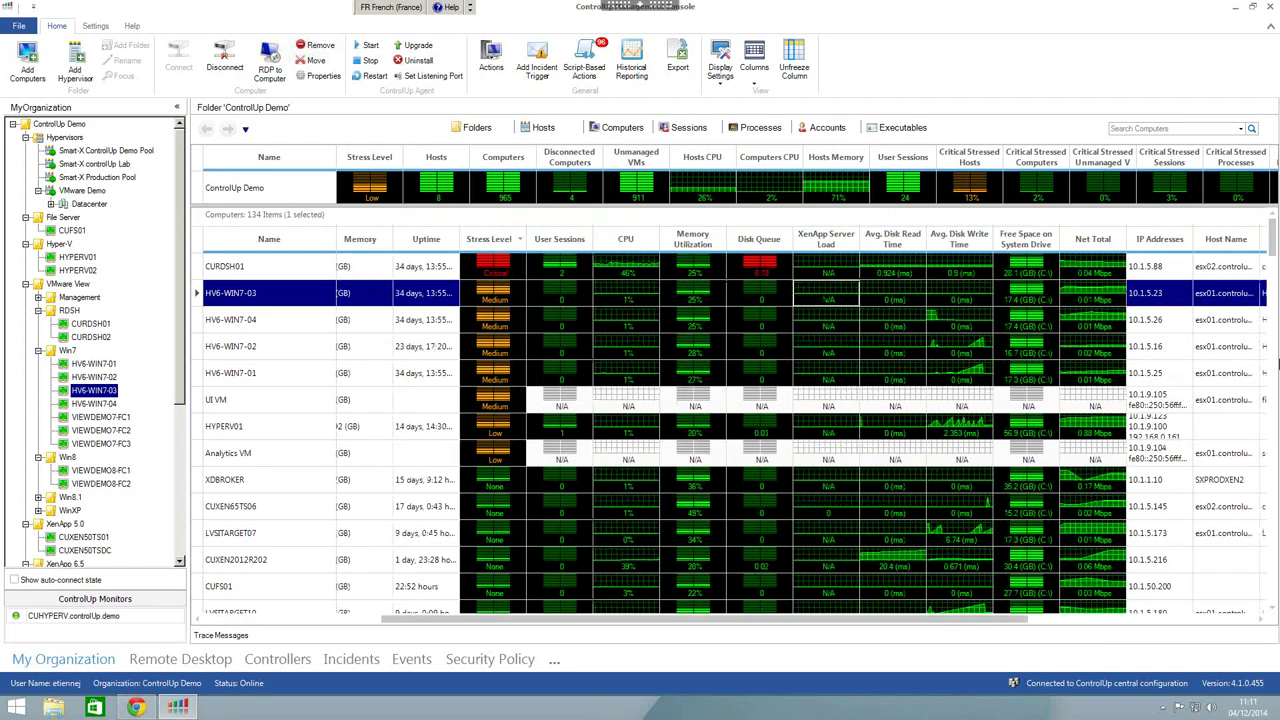
scroll(1272, 280, down, 3)
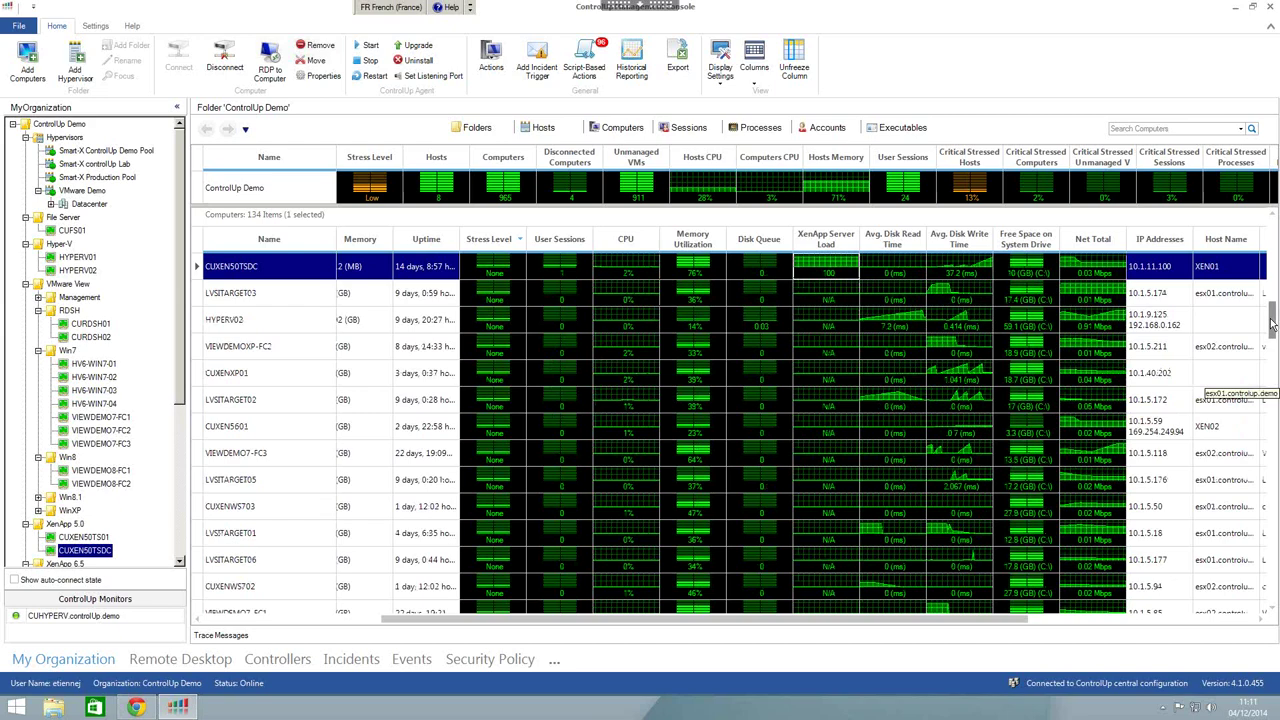
scroll(1272, 320, up, 1)
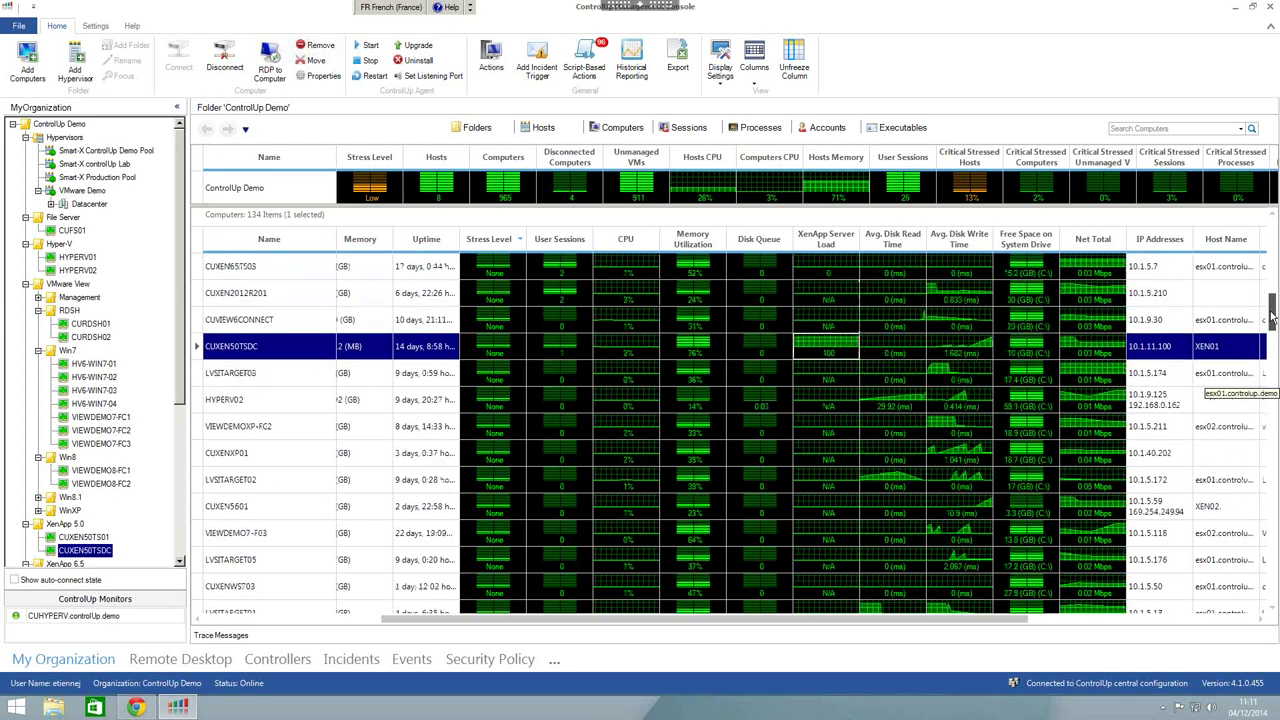
click(910, 348)
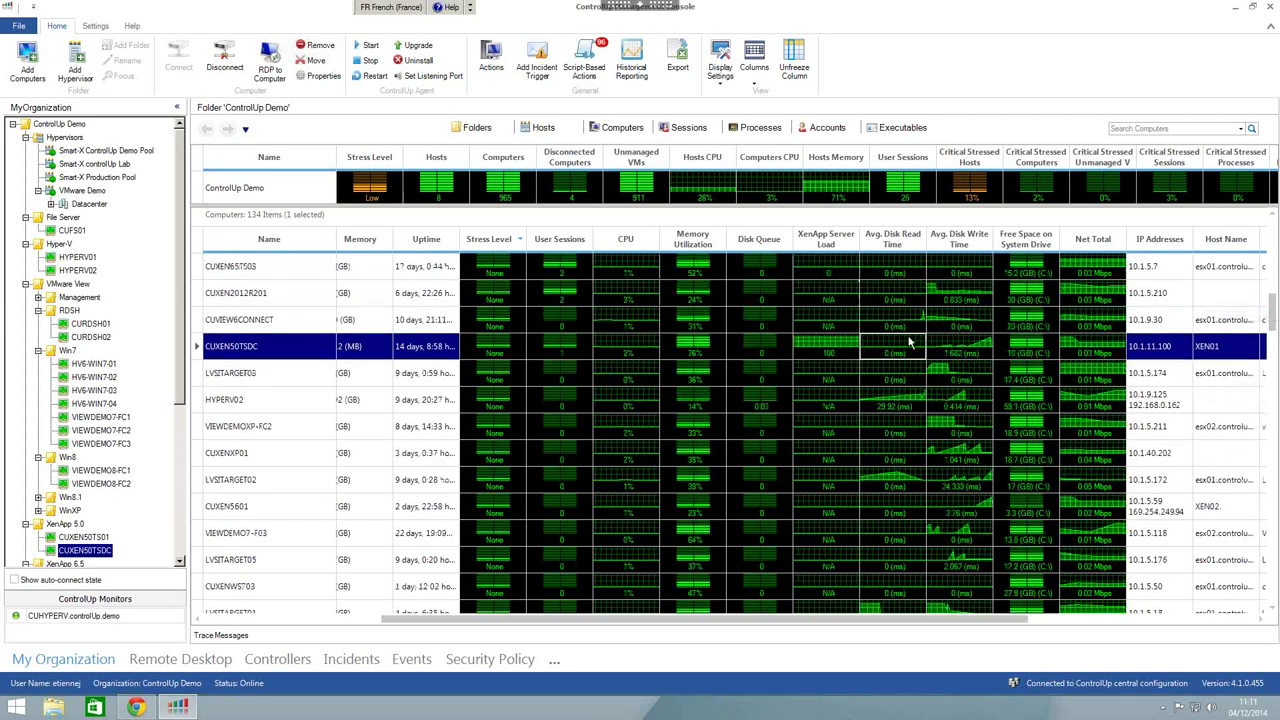
click(953, 356)
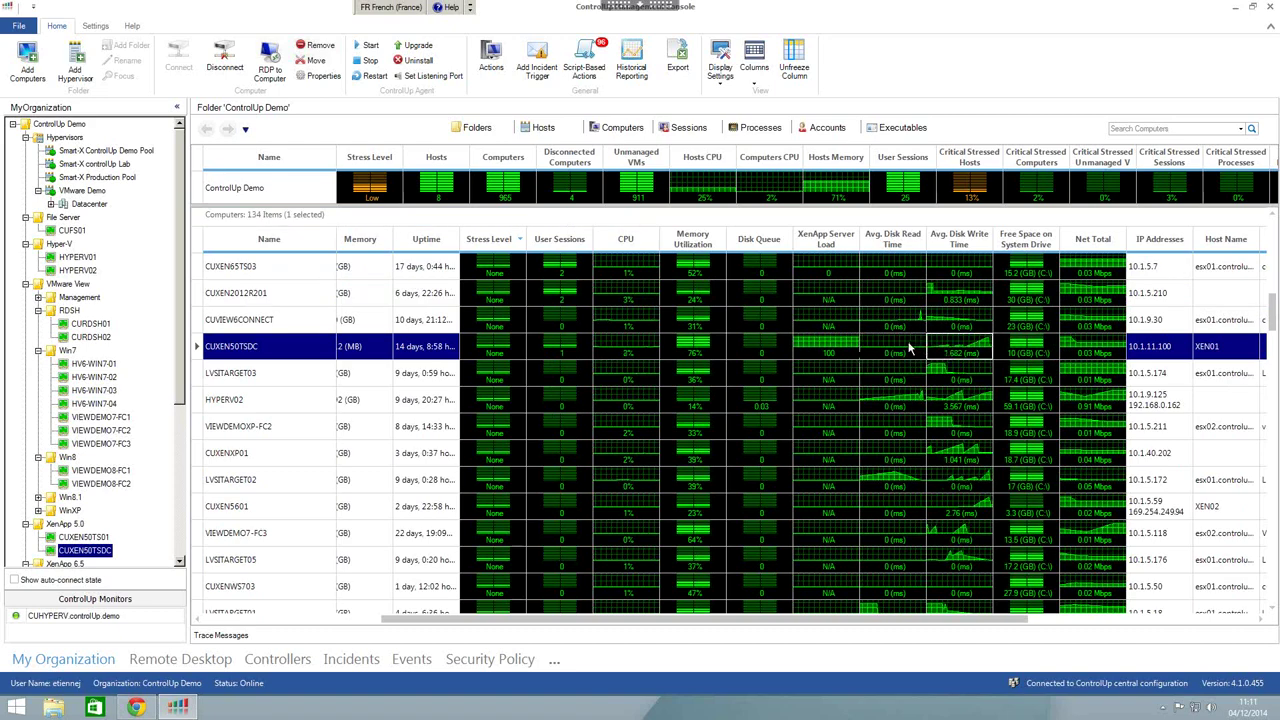
click(908, 348)
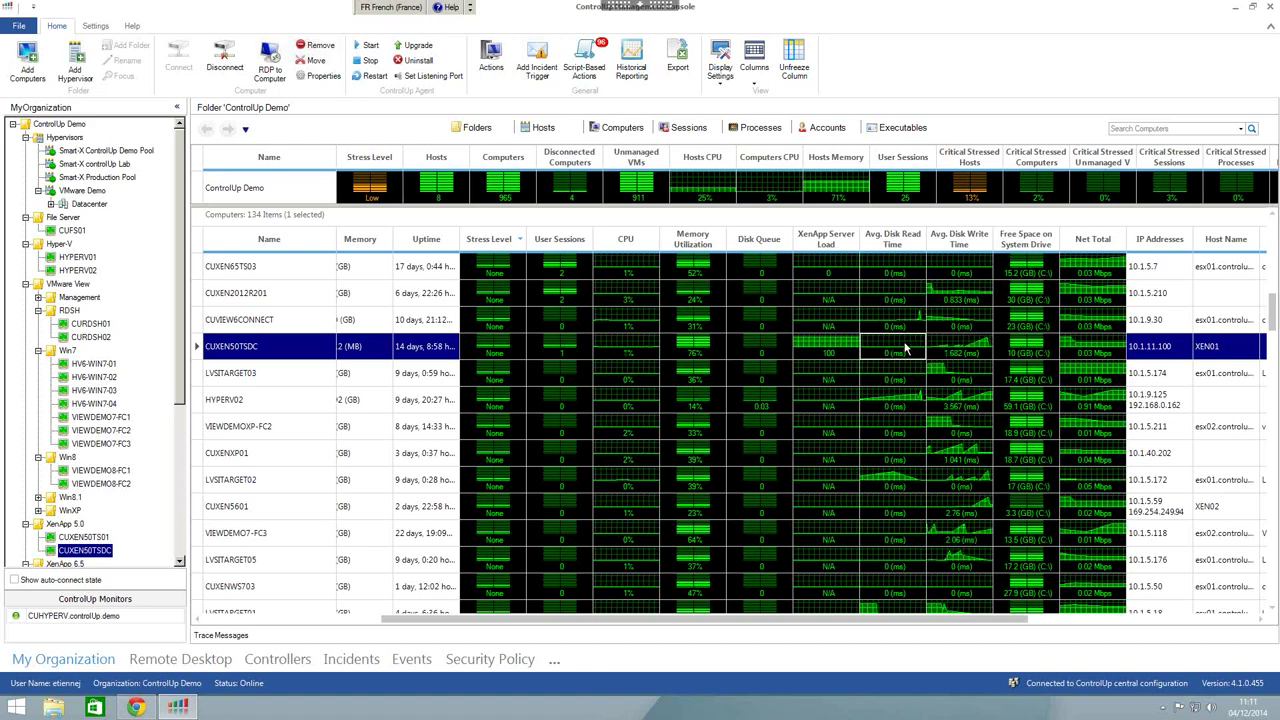
click(964, 347)
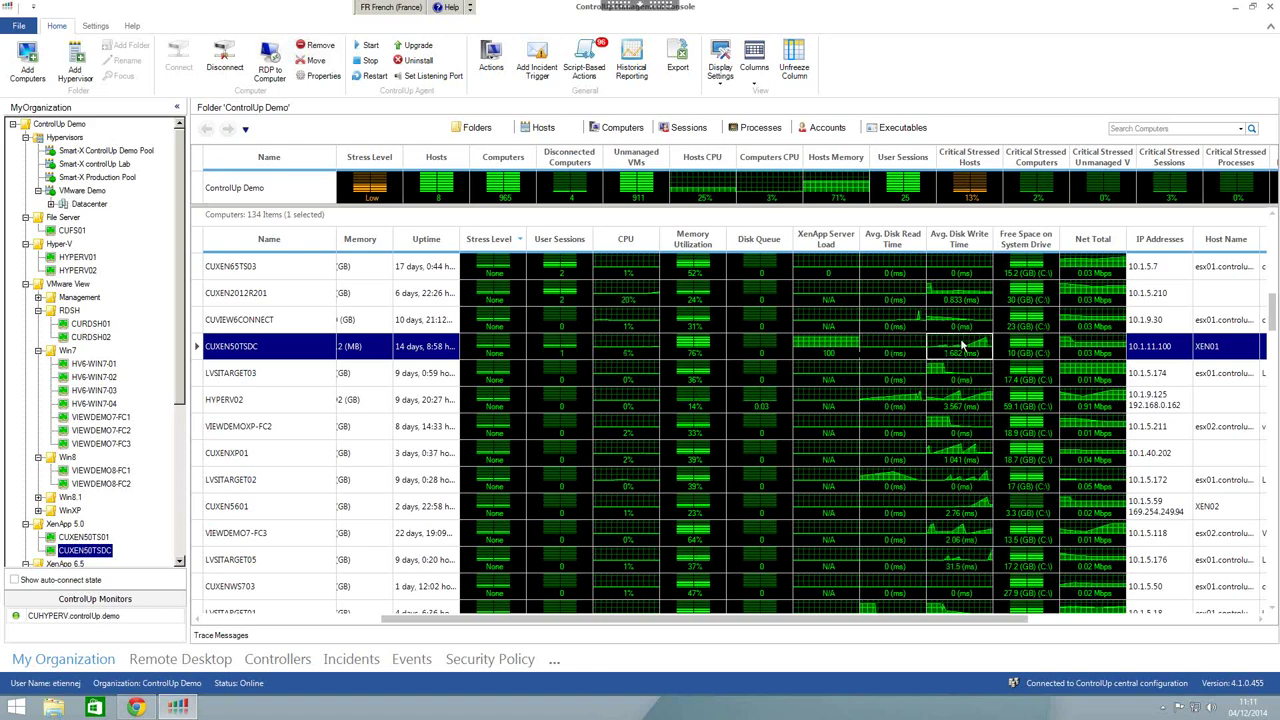
- Examine the free system drive space, network total, IP address and host name of CUXEN50TSDC
click(1023, 347)
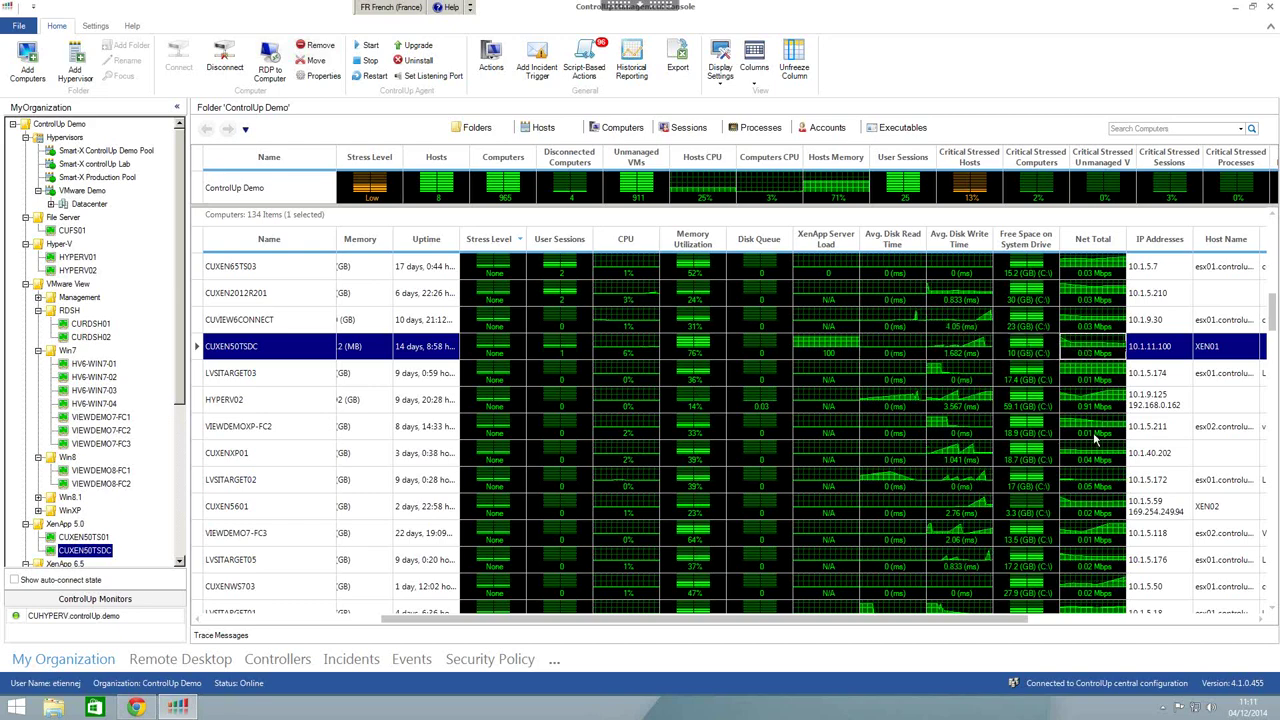
click(1150, 346)
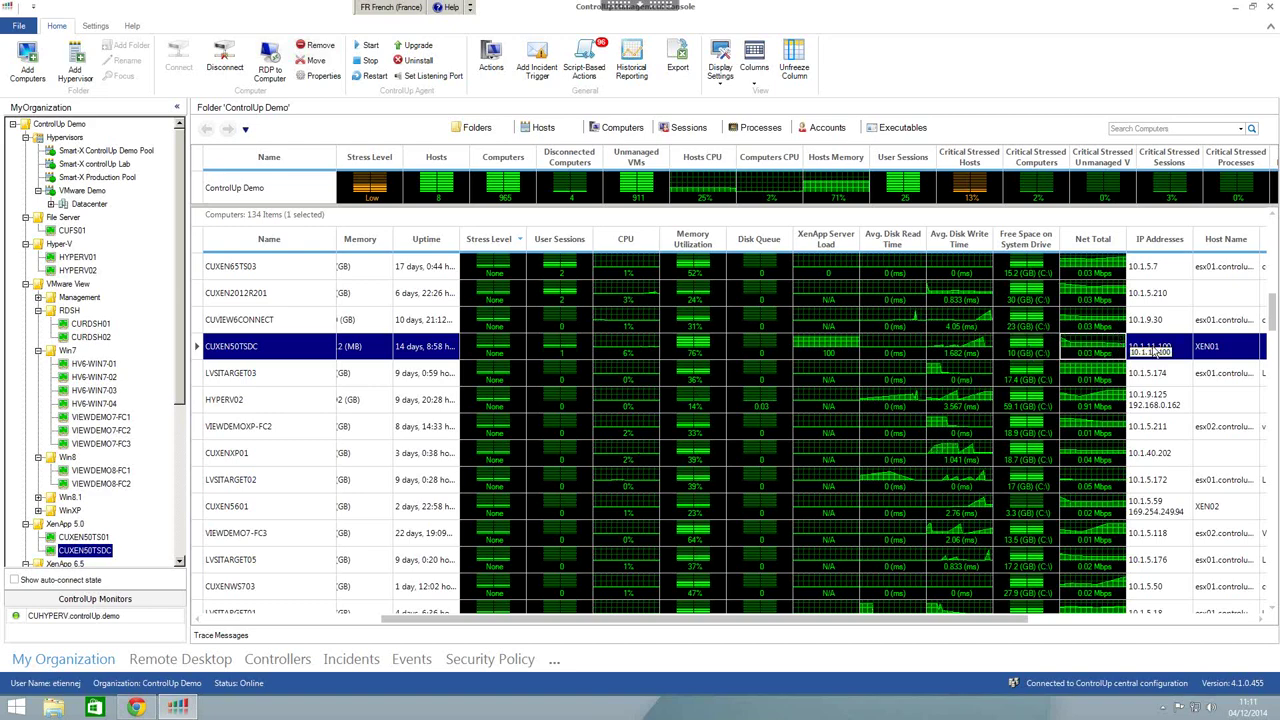
click(1225, 348)
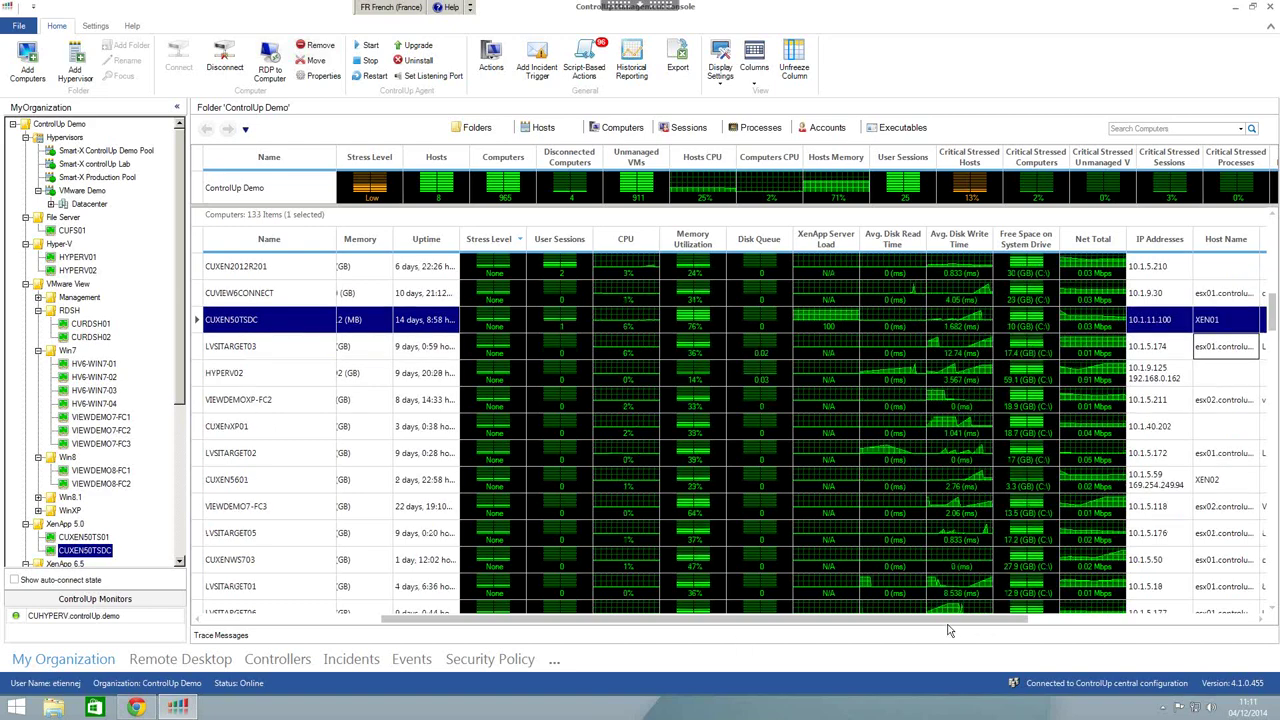
- Check the guest name of LVSITARGET03 and widen the Guest Name column so the full names fit
drag(950, 630, 1215, 628)
click(965, 346)
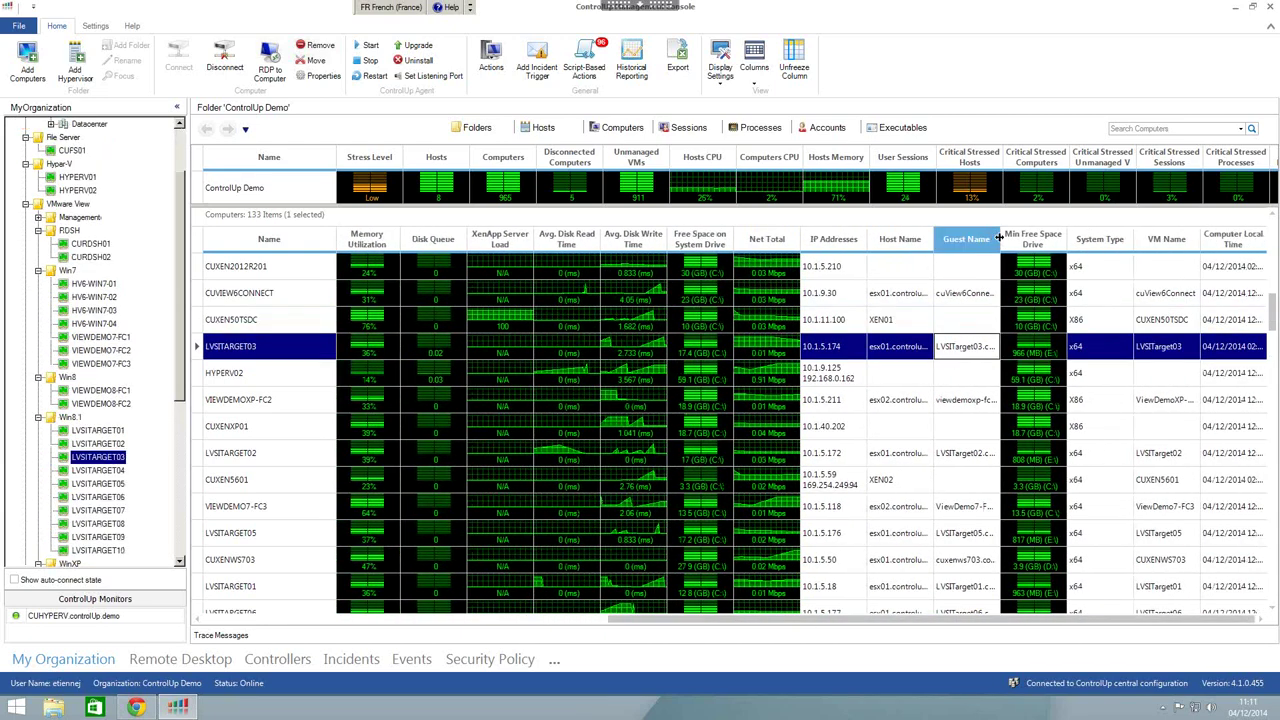
drag(1001, 238, 1045, 241)
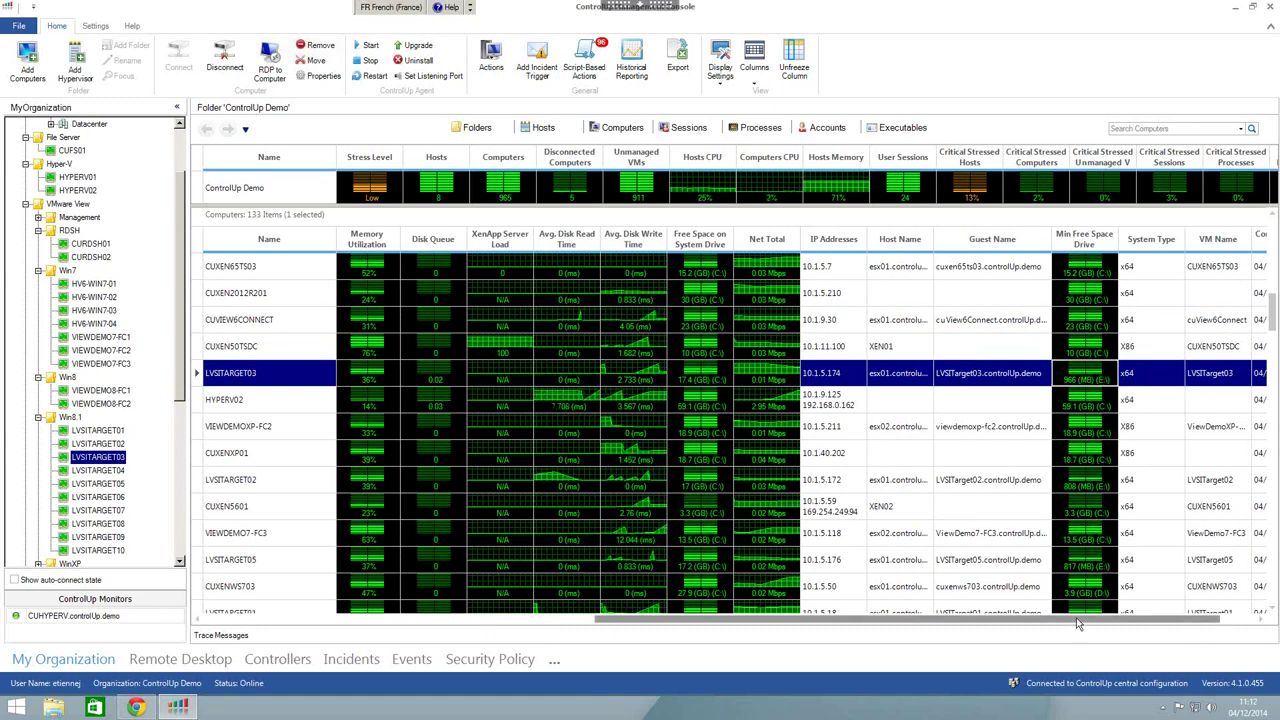
- Examine the system type of LVSITARGET03 and the computer local time of HYPERV02
drag(1143, 618, 1185, 620)
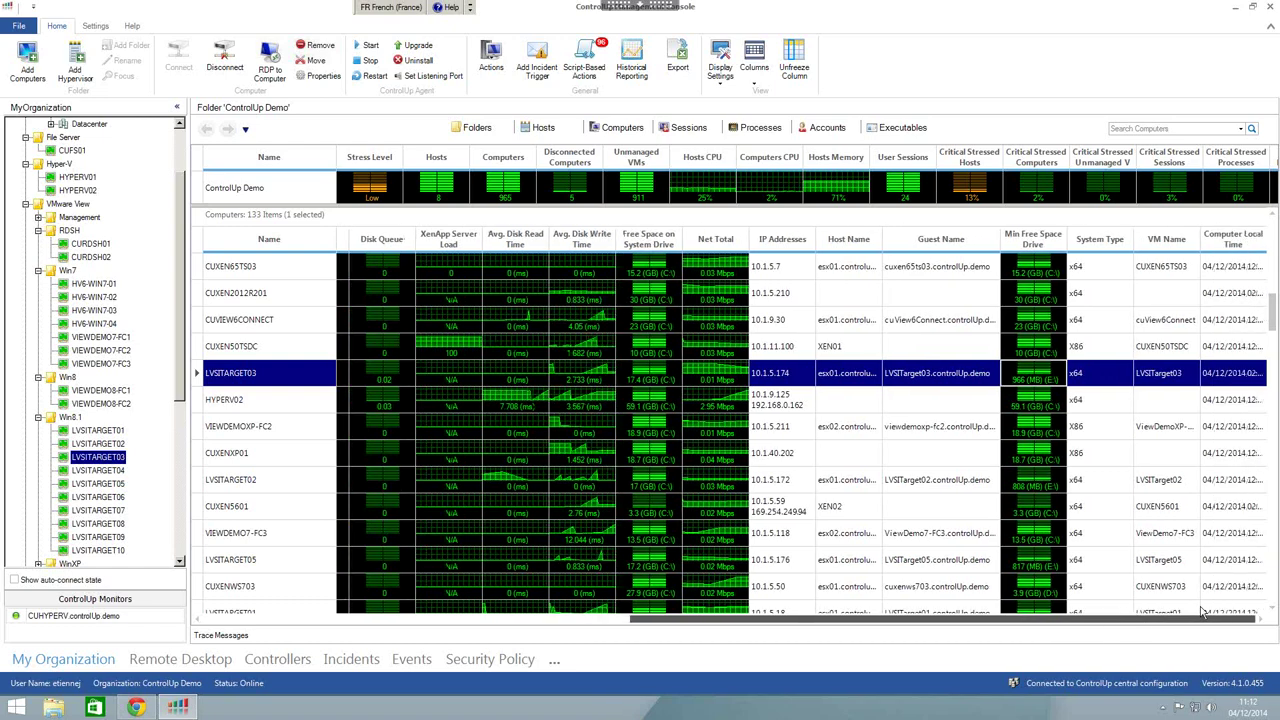
click(1125, 371)
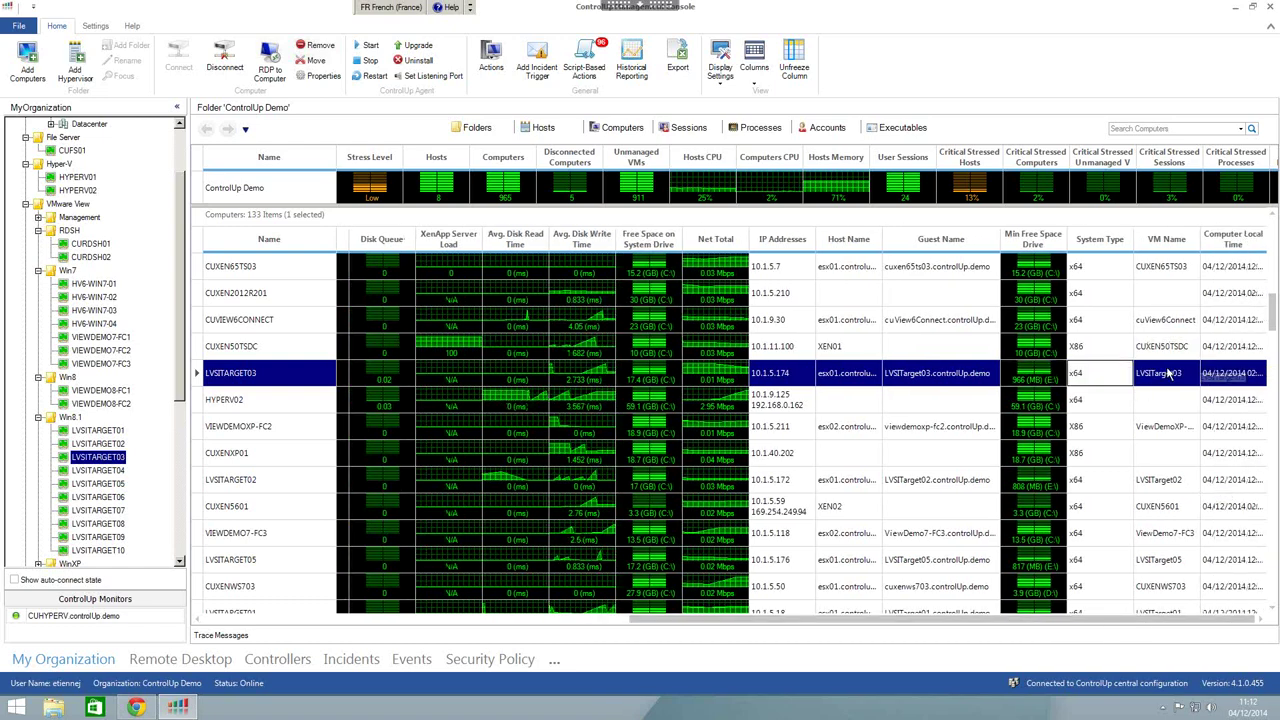
click(1277, 399)
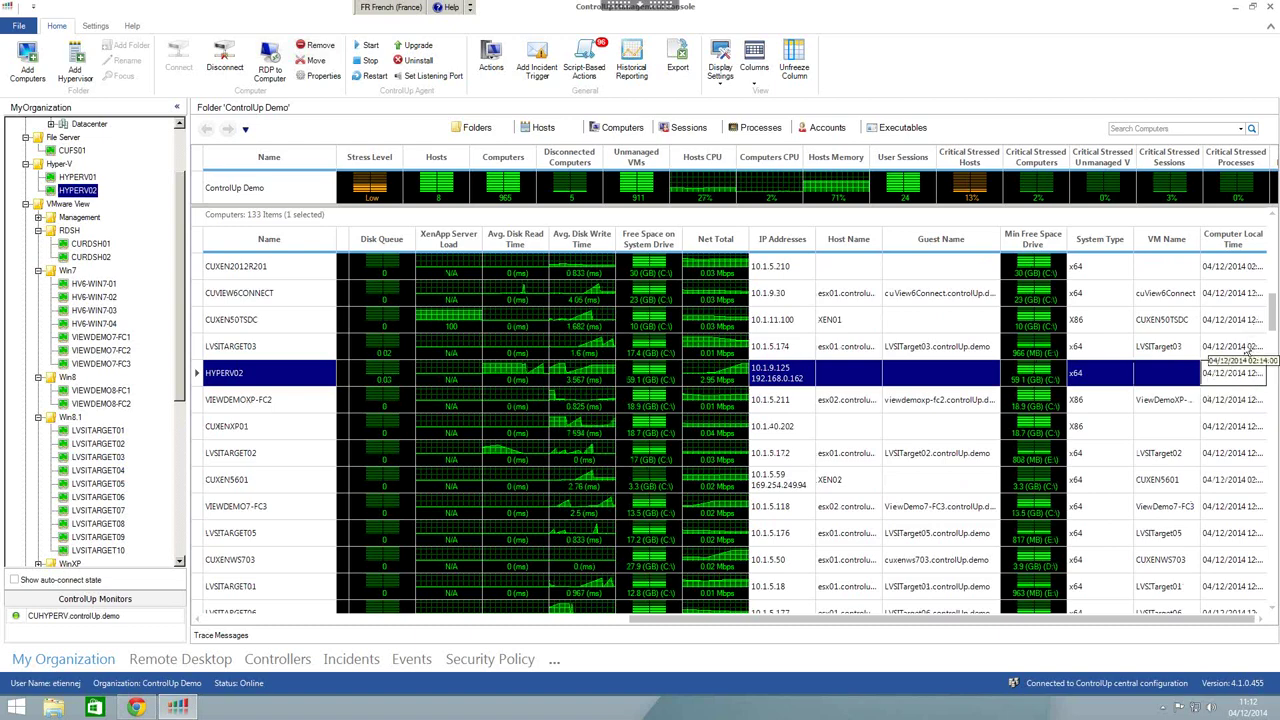
- Return to the start of the computers list and focus on the Hypervisors folder in the organization tree
scroll(770, 631, left, 3)
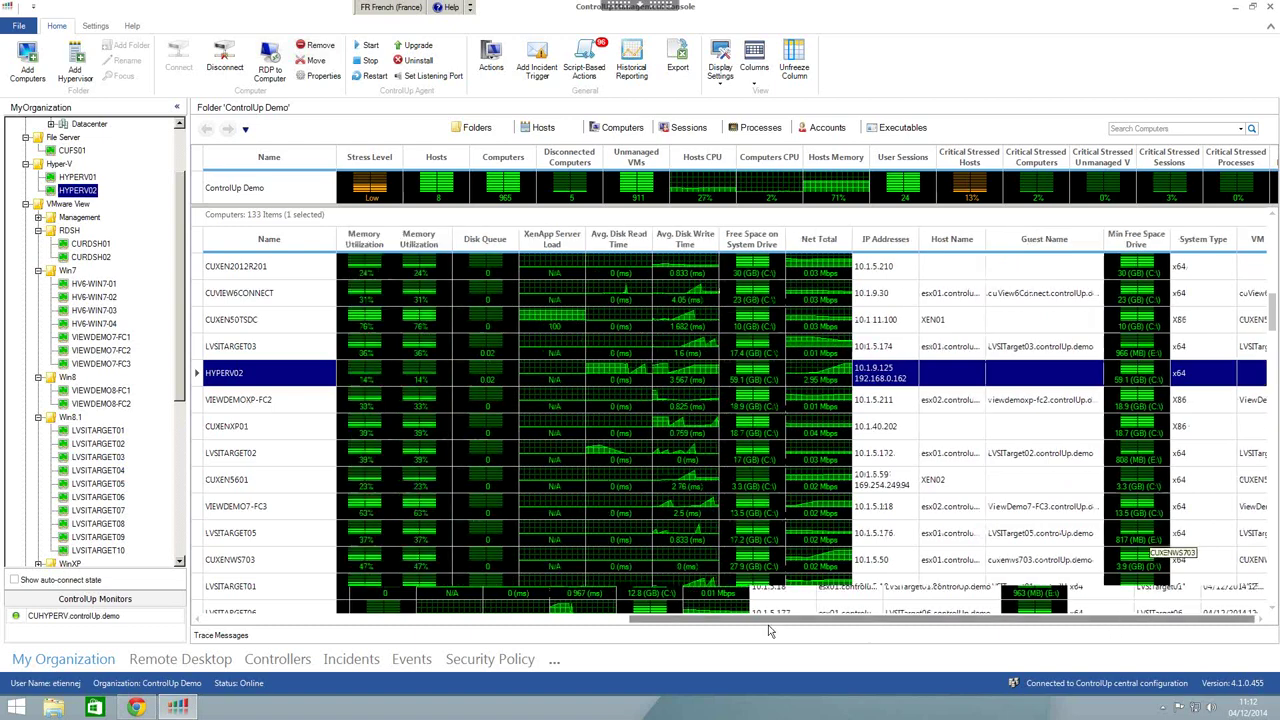
scroll(770, 631, left, 5)
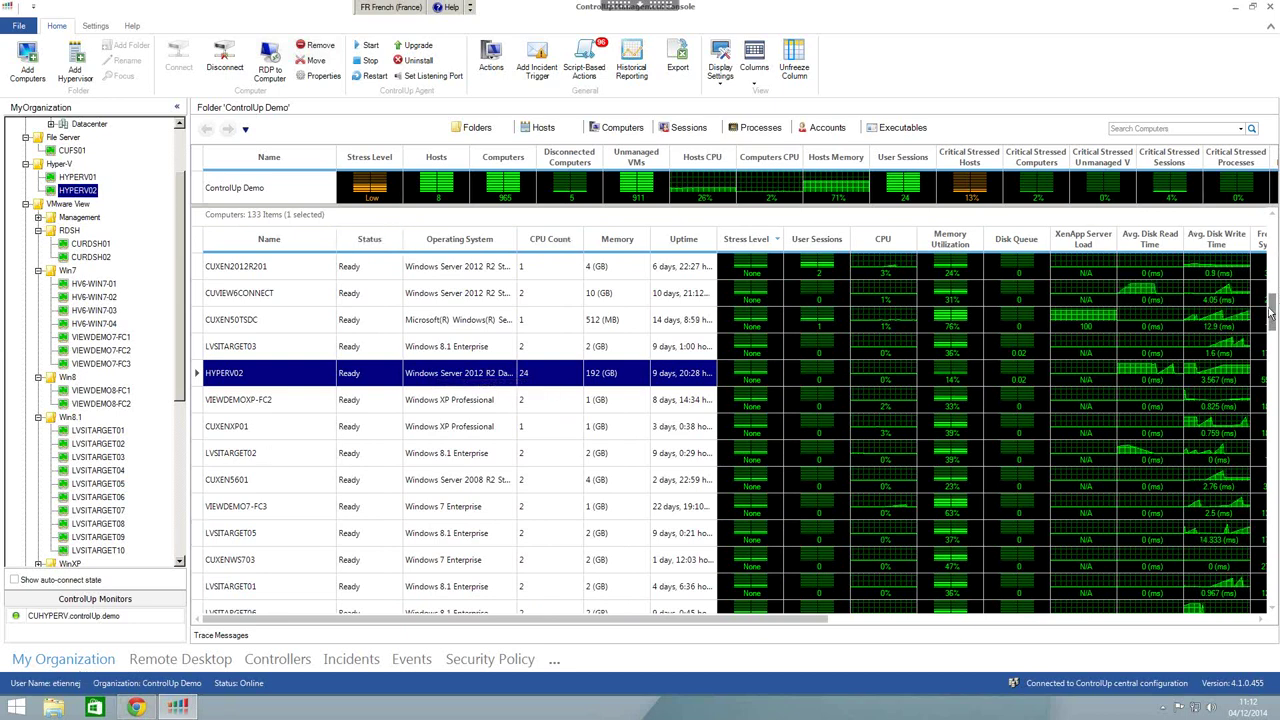
drag(1272, 322, 1272, 245)
scroll(183, 145, up, 2)
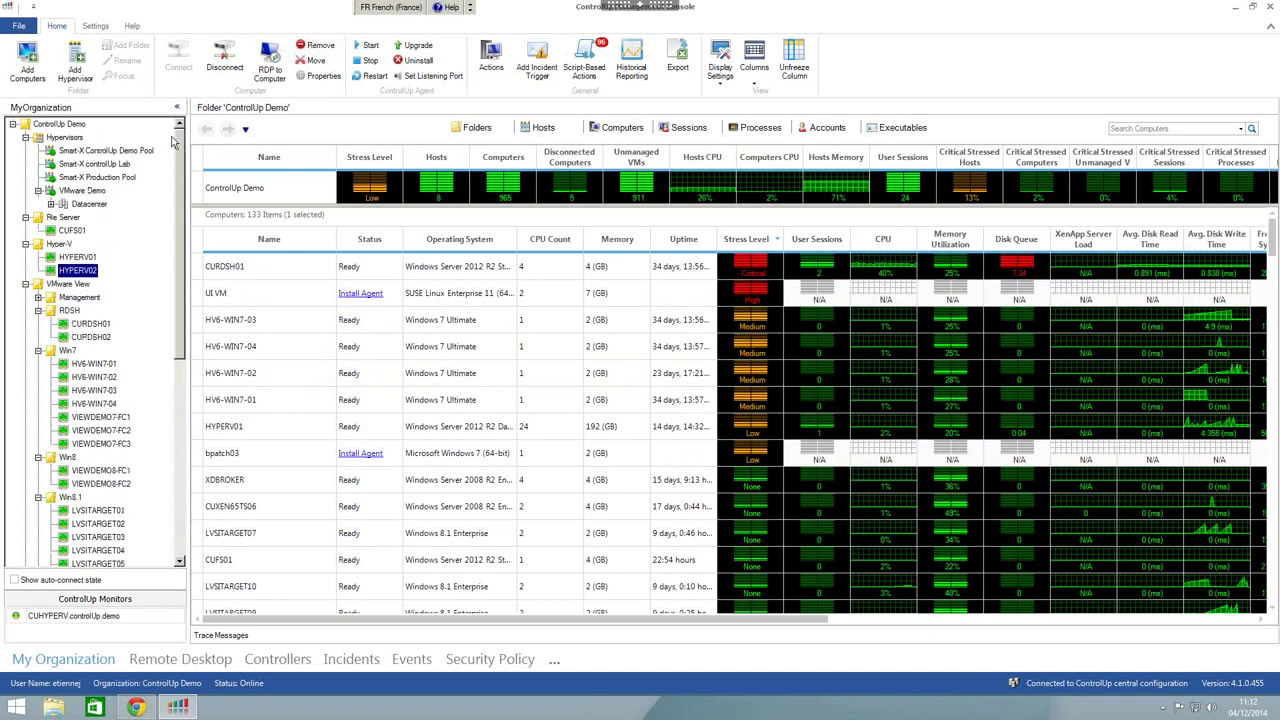
click(66, 138)
right_click(66, 140)
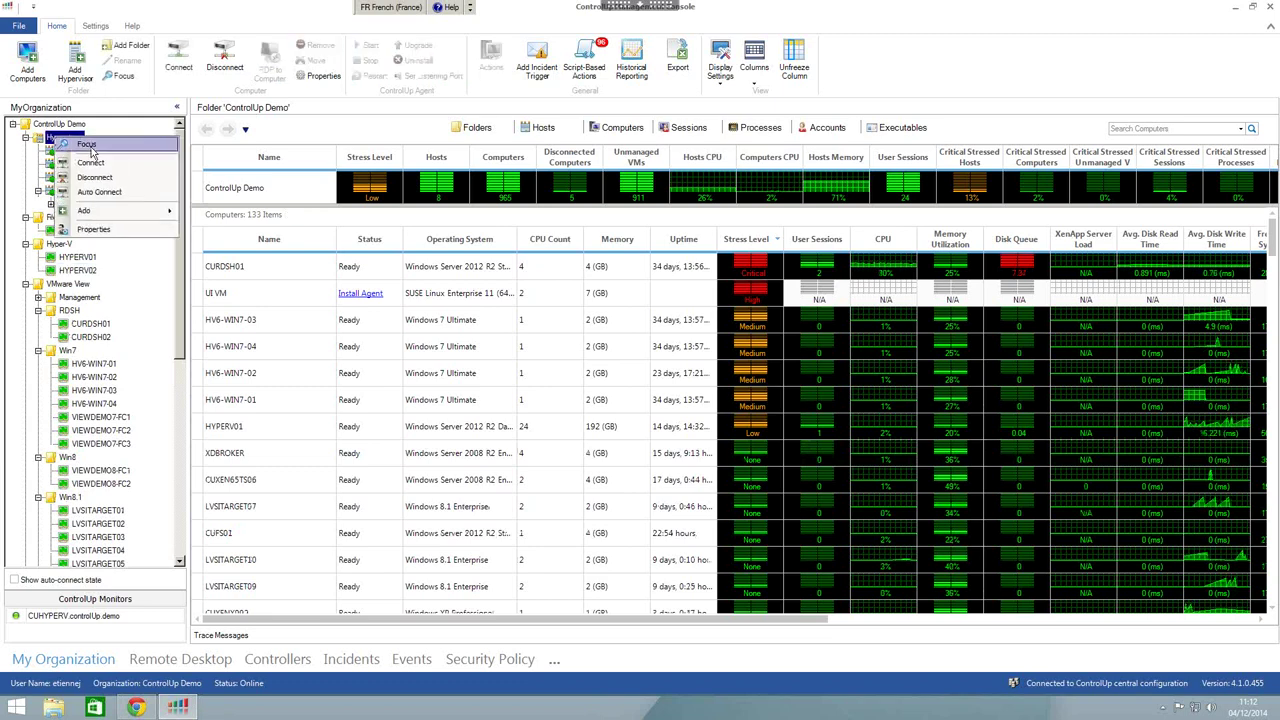
click(88, 145)
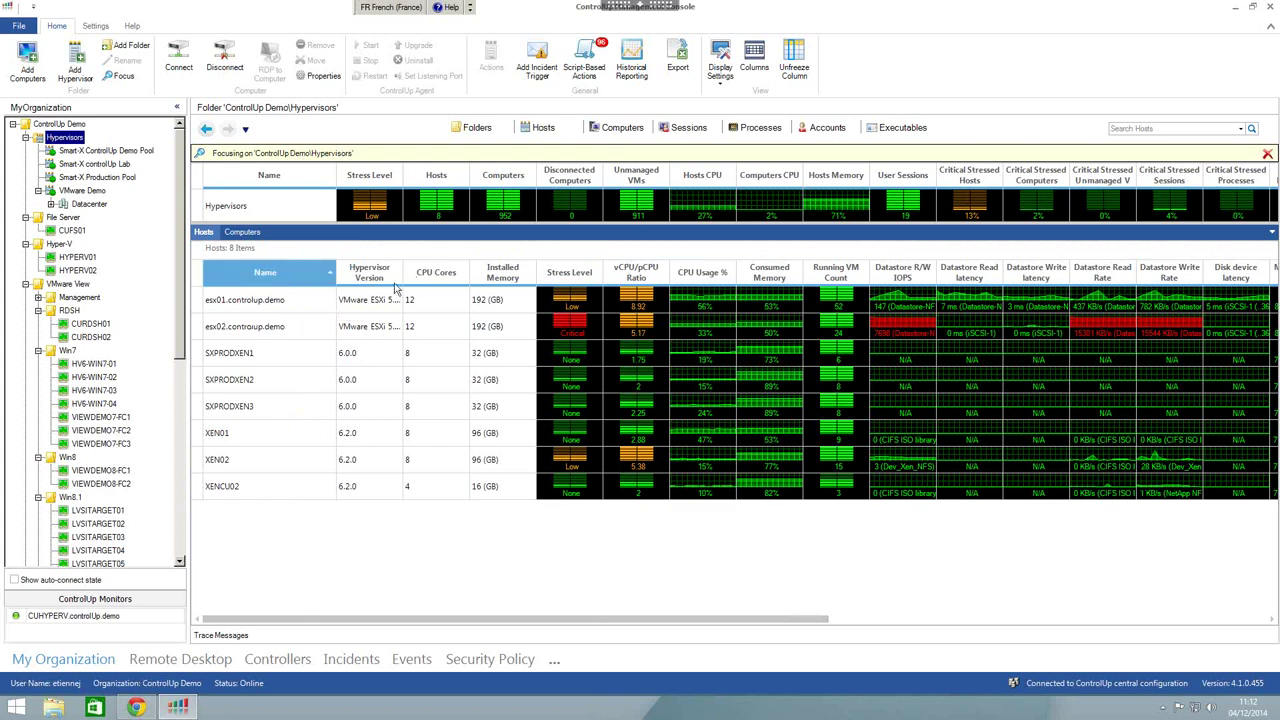
- Sort the hosts by stress level with the highest first, and inspect the crossed thresholds of esx02.controlup.demo
click(578, 283)
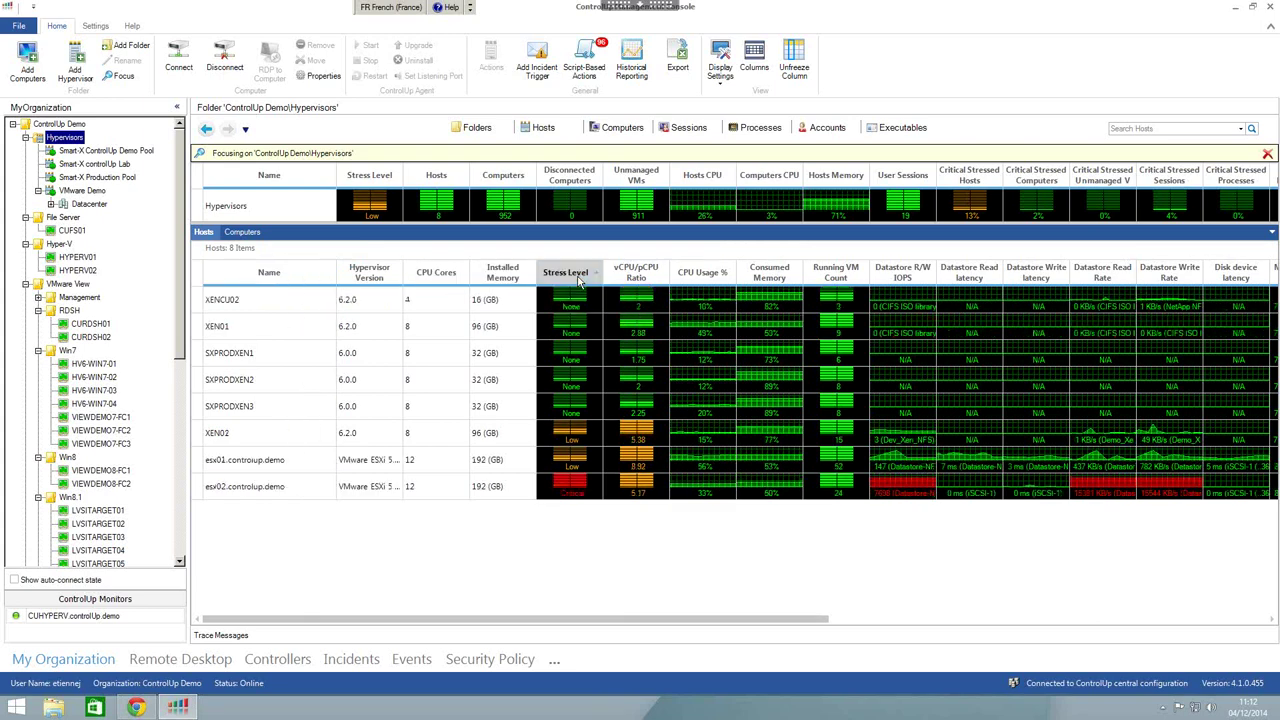
click(578, 283)
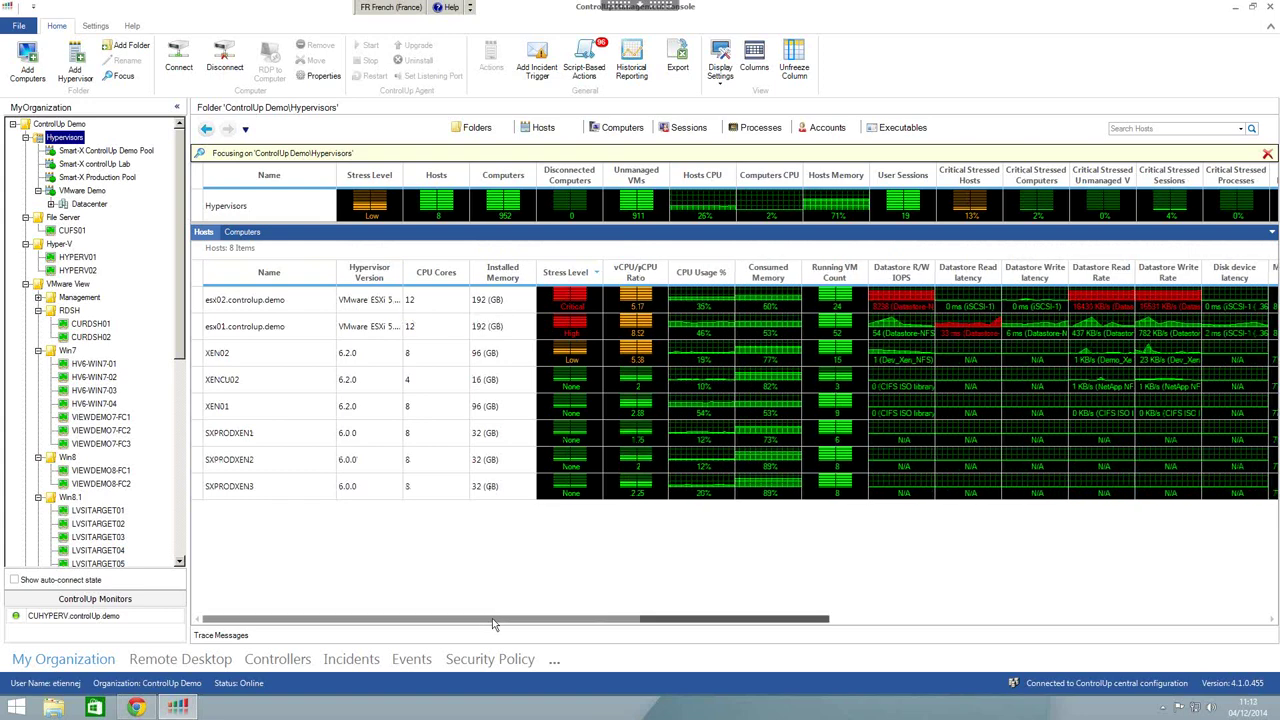
click(238, 304)
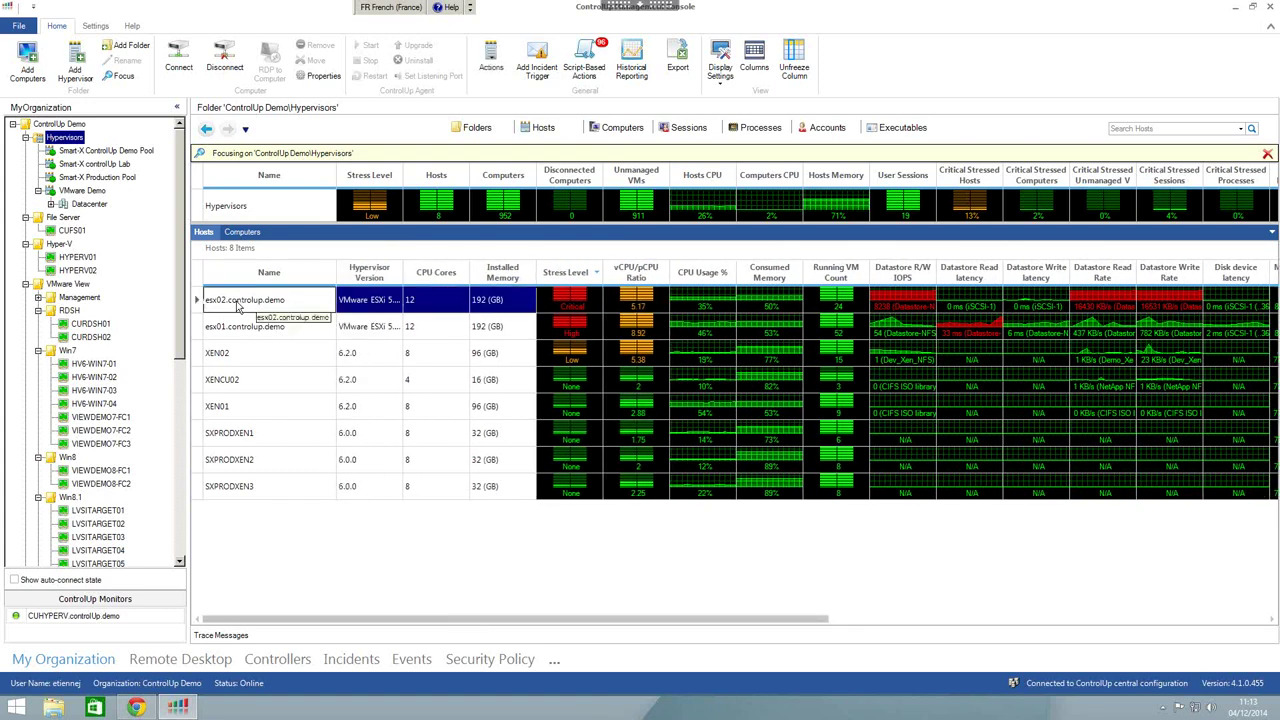
click(603, 297)
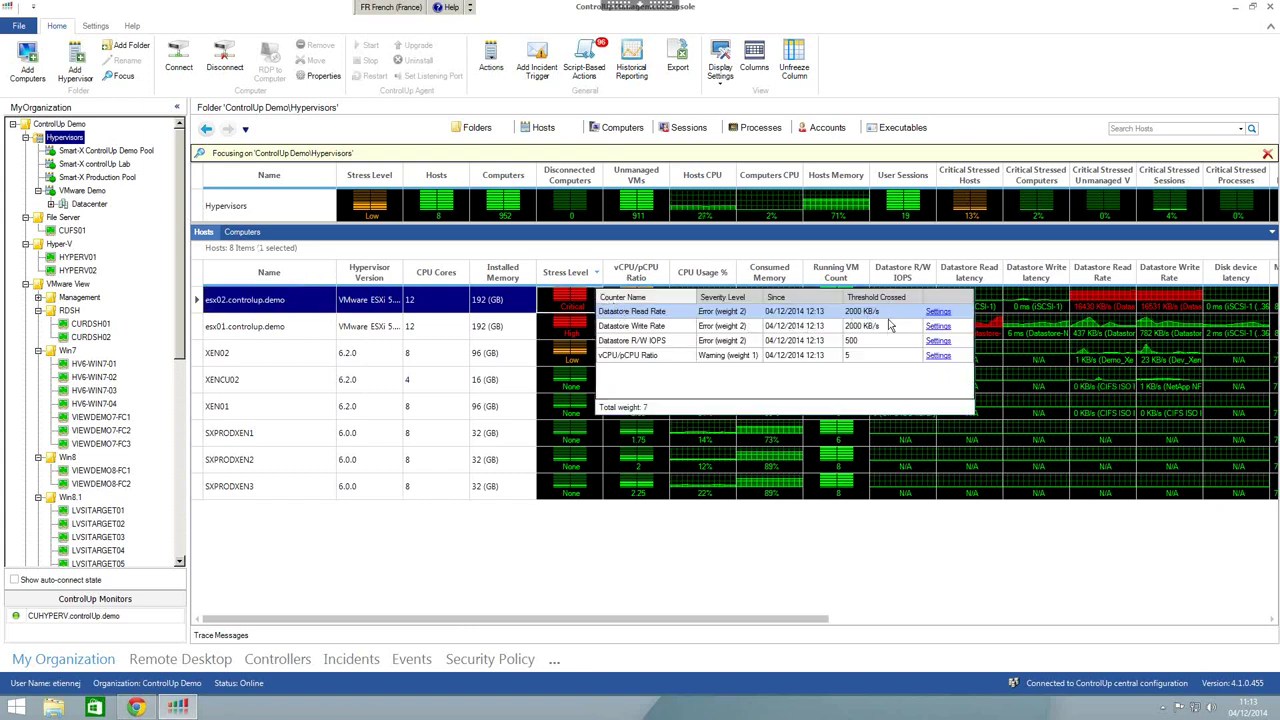
click(671, 355)
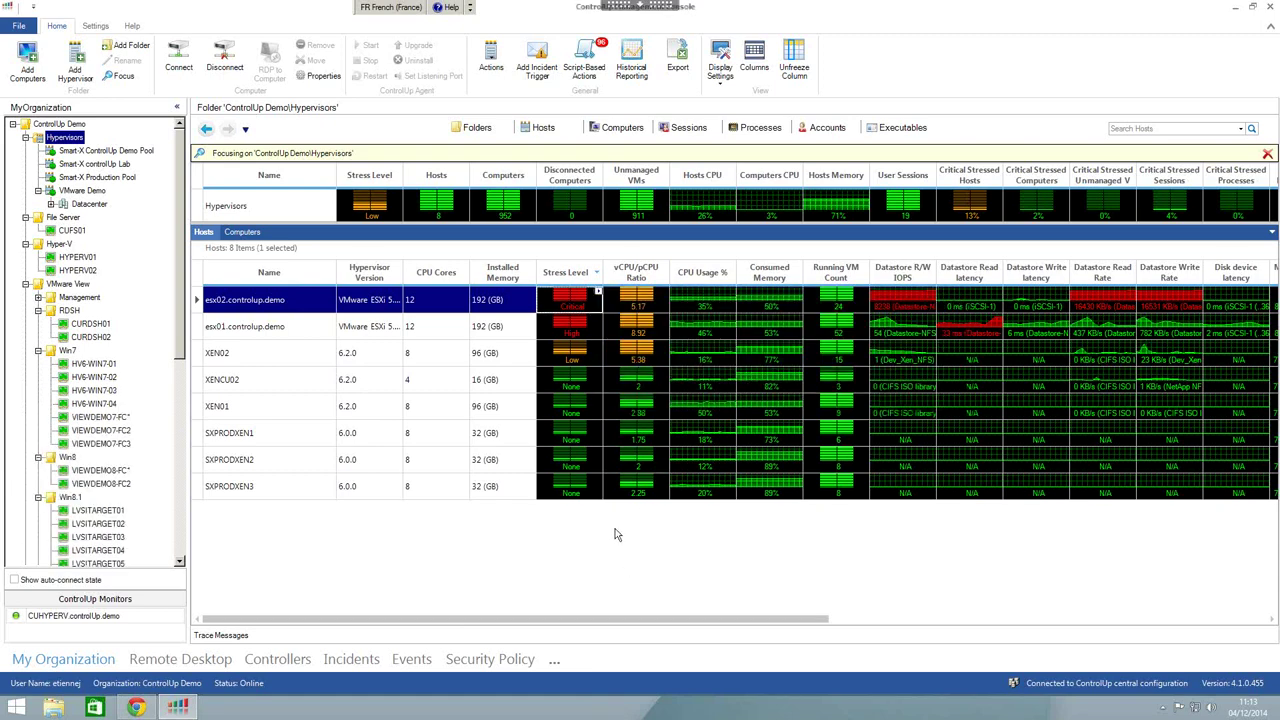
- Browse the organization tree from the Win7 folder through its computers and Win8 down to the Win8.1 folder
mouse_move(826, 618)
mouse_down()
mouse_move(1249, 631)
mouse_move(810, 622)
mouse_up()
click(66, 351)
key(Down)
key(Down)
key(Down)
key(Down)
key(Down)
key(Down)
key(Down)
key(Down)
key(Down)
key(Down)
key(Down)
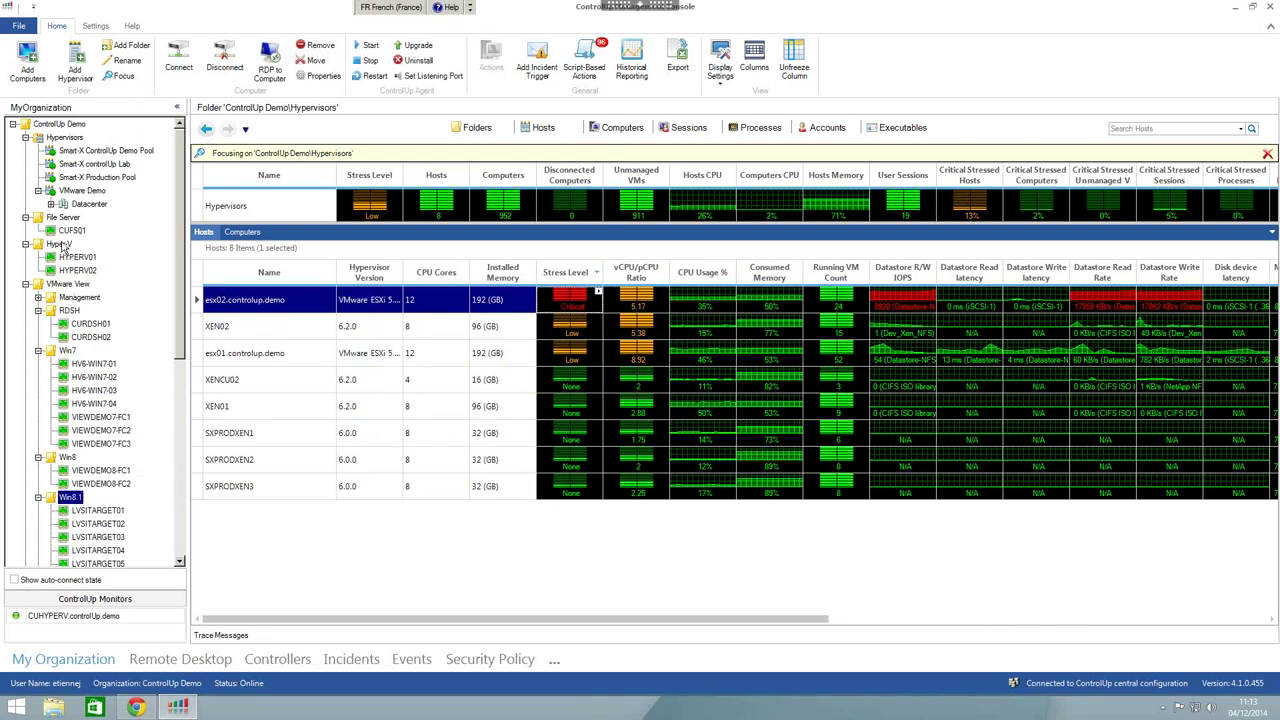
- Focus on the RDSH folder under VMware View
click(68, 312)
right_click(70, 318)
click(381, 325)
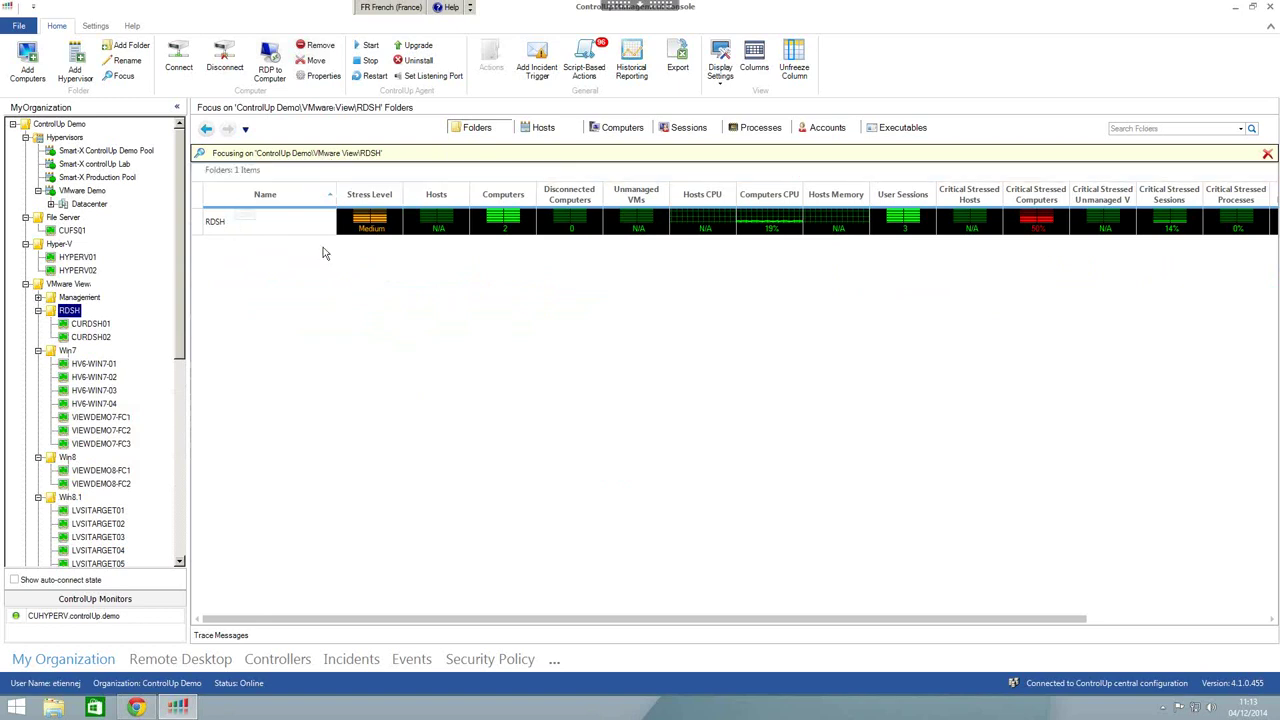
- List the computers of the RDSH folder, select CURDSH02 and look through the rest of the organization tree
click(261, 229)
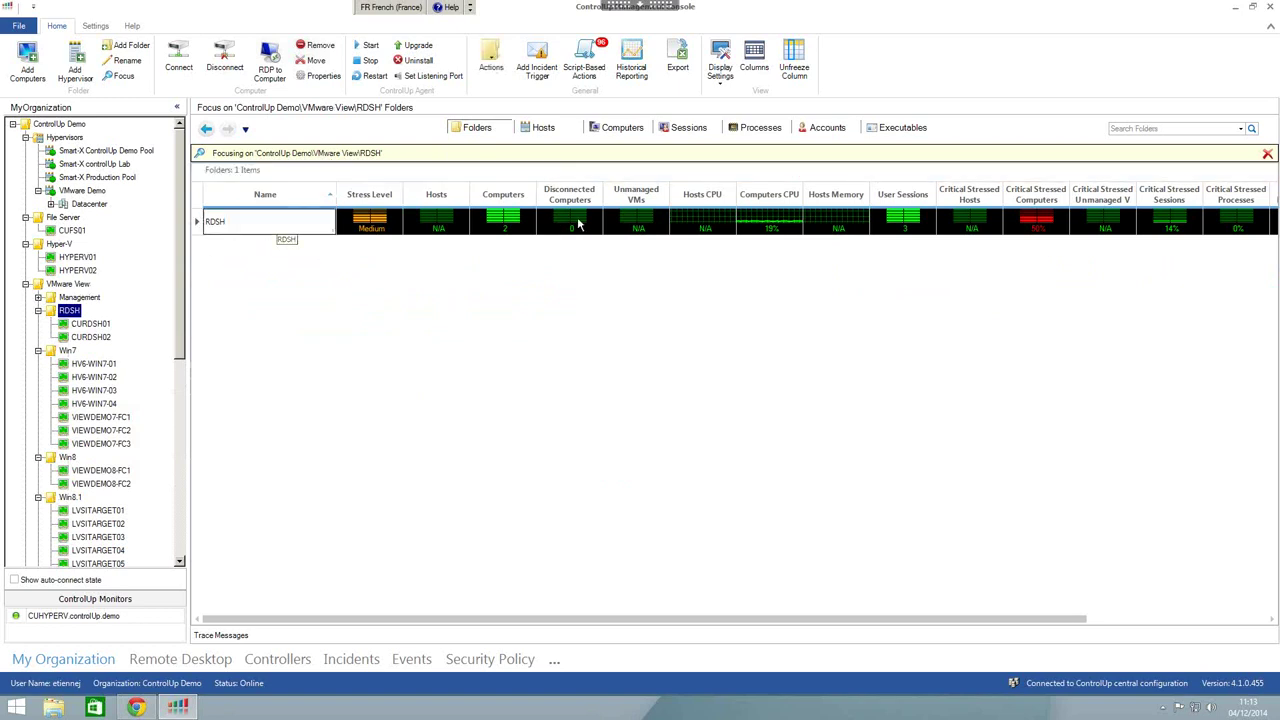
click(621, 129)
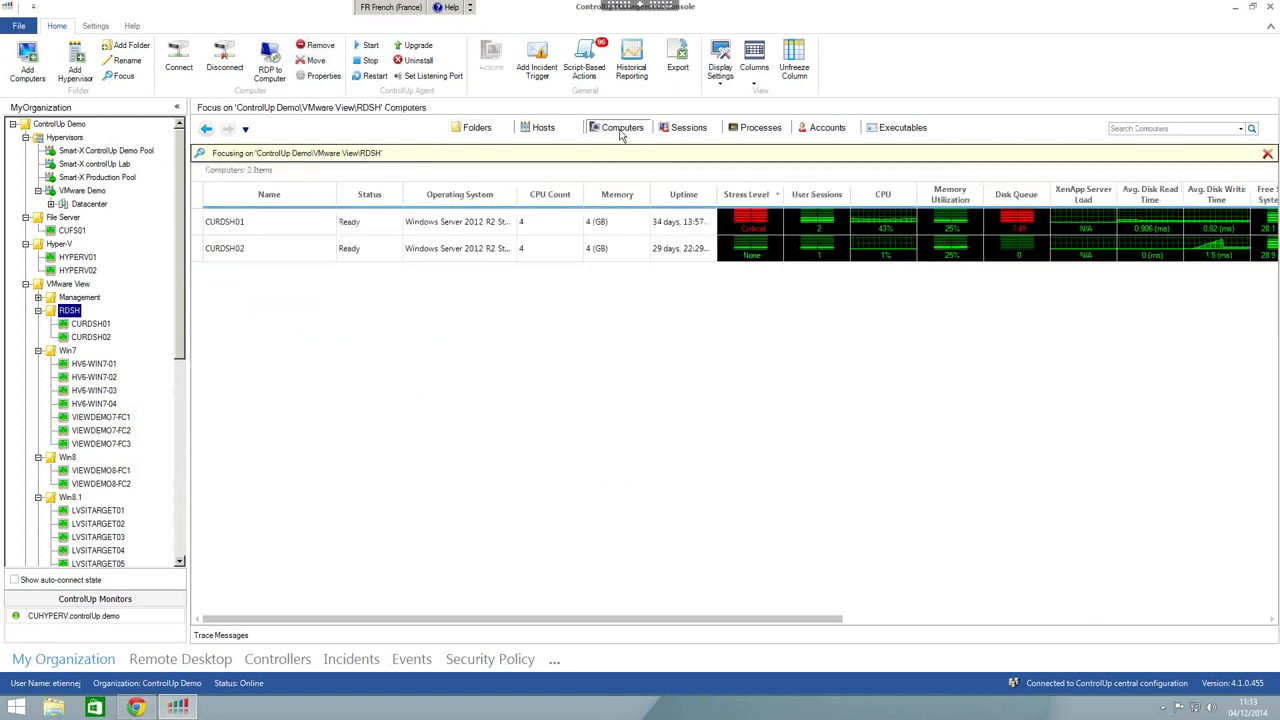
click(254, 255)
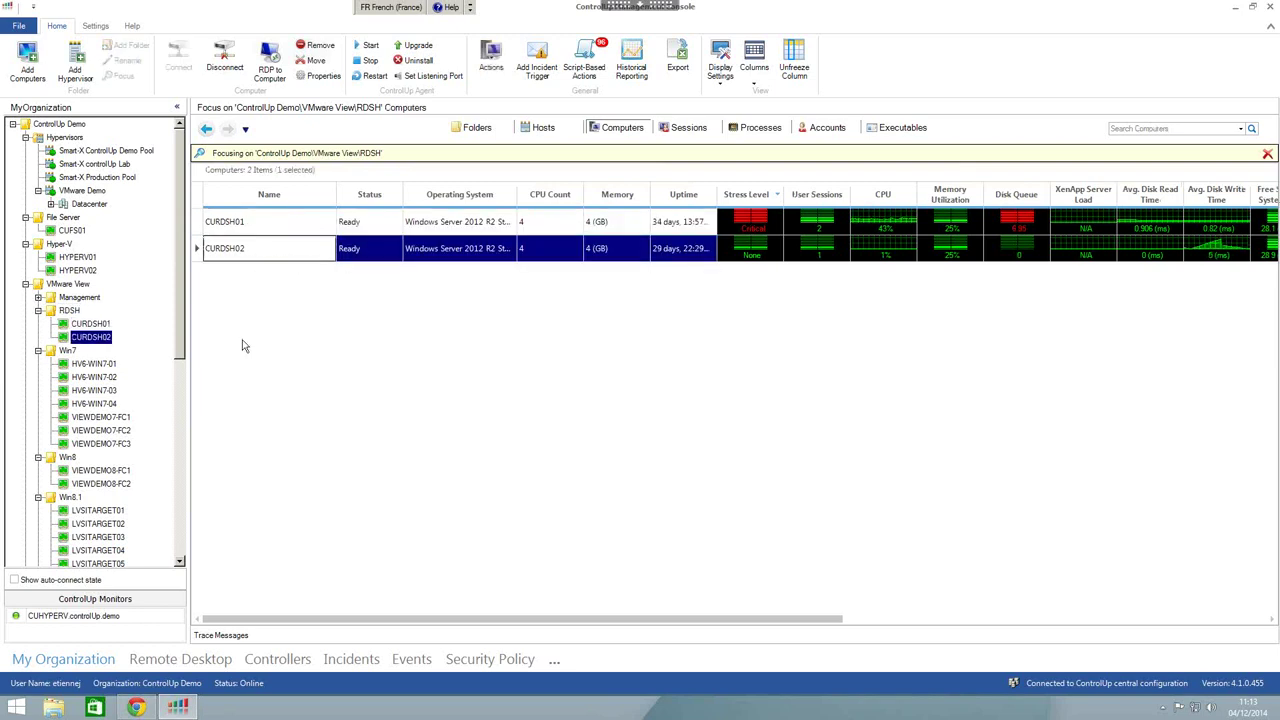
scroll(178, 240, down, 5)
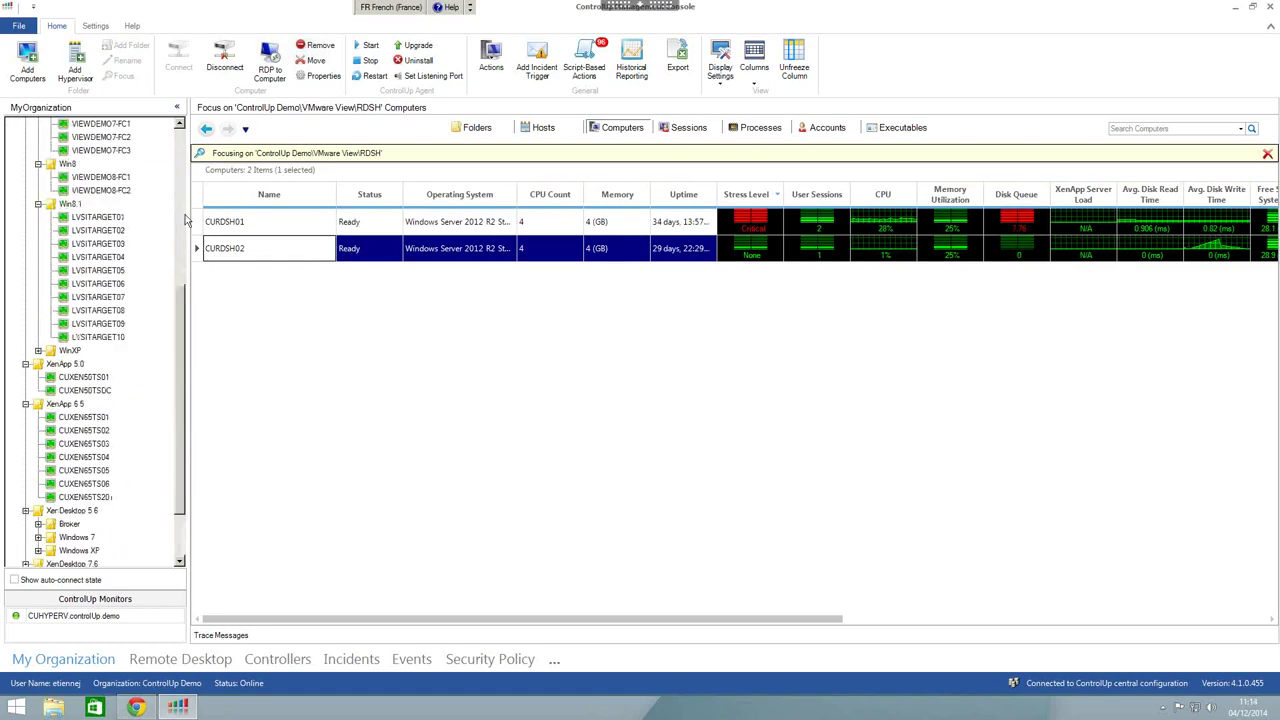
scroll(180, 200, up, 5)
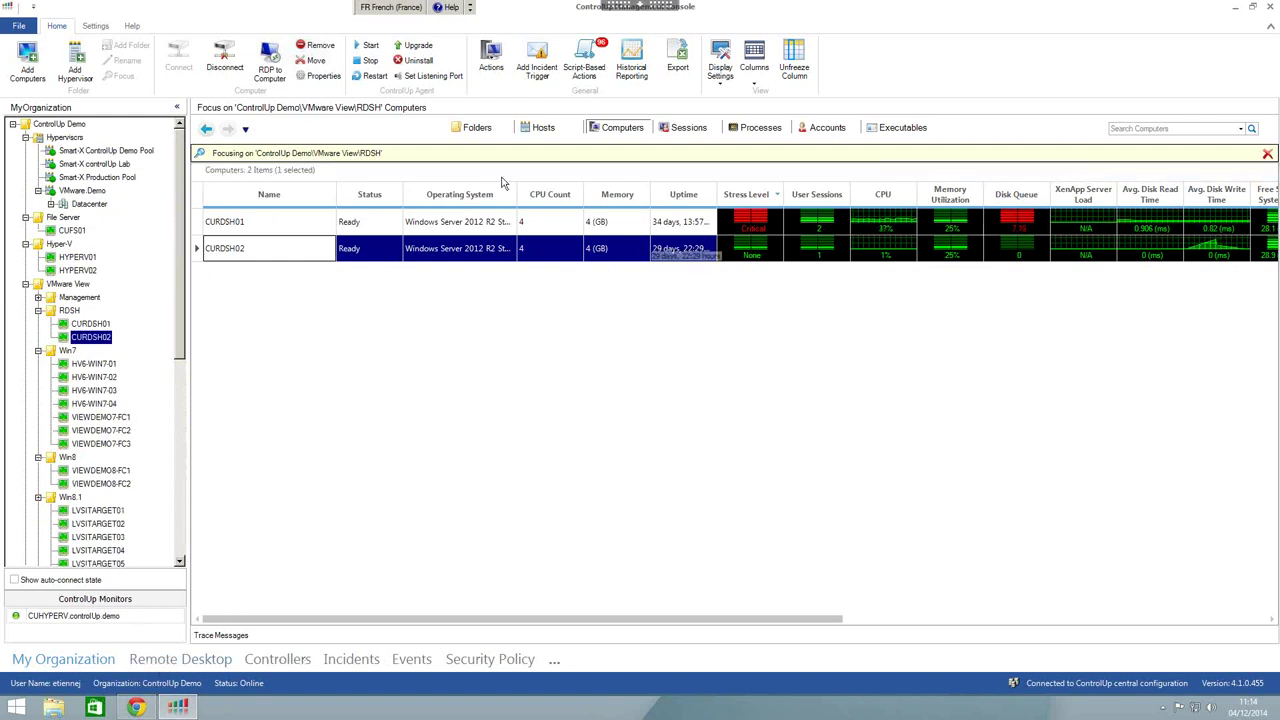
- Open the Remote Desktop view and expand folders in its connection tree, including Hyper-V
click(181, 664)
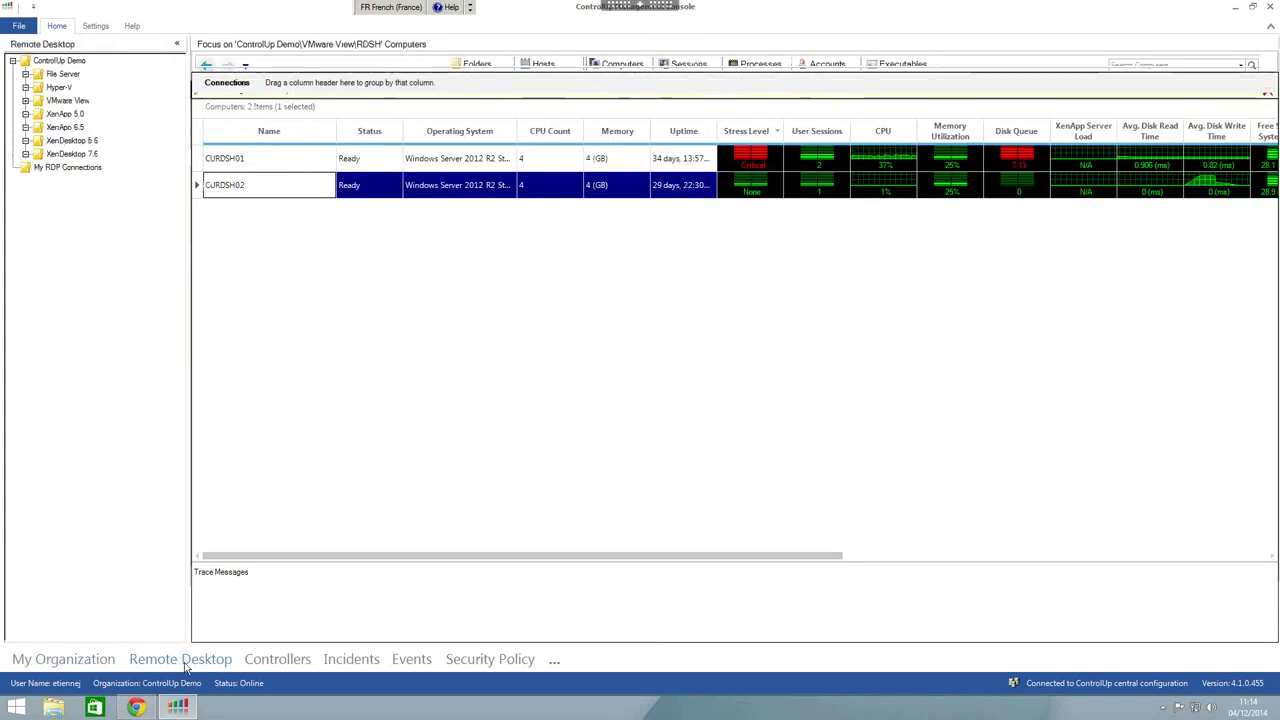
click(25, 87)
click(25, 140)
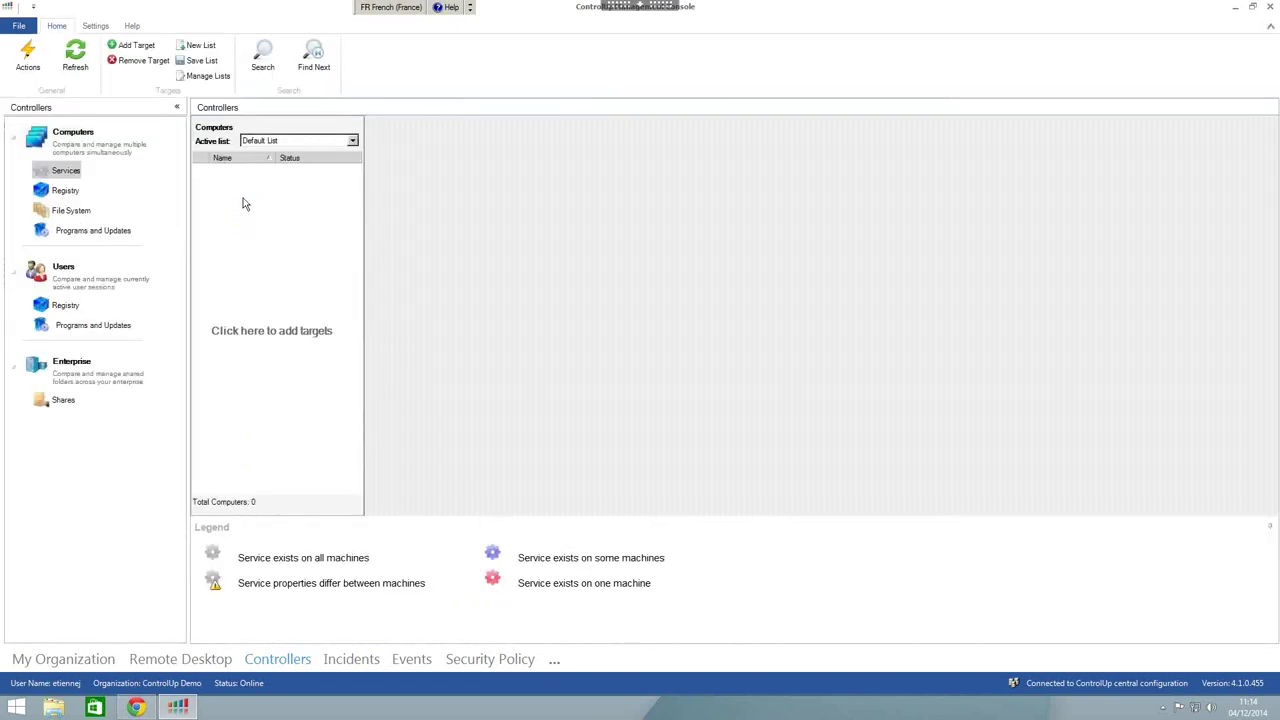
- Add the computers CUXEN65TS01 through CUXEN65TS04 as targets of the Services controller
click(244, 204)
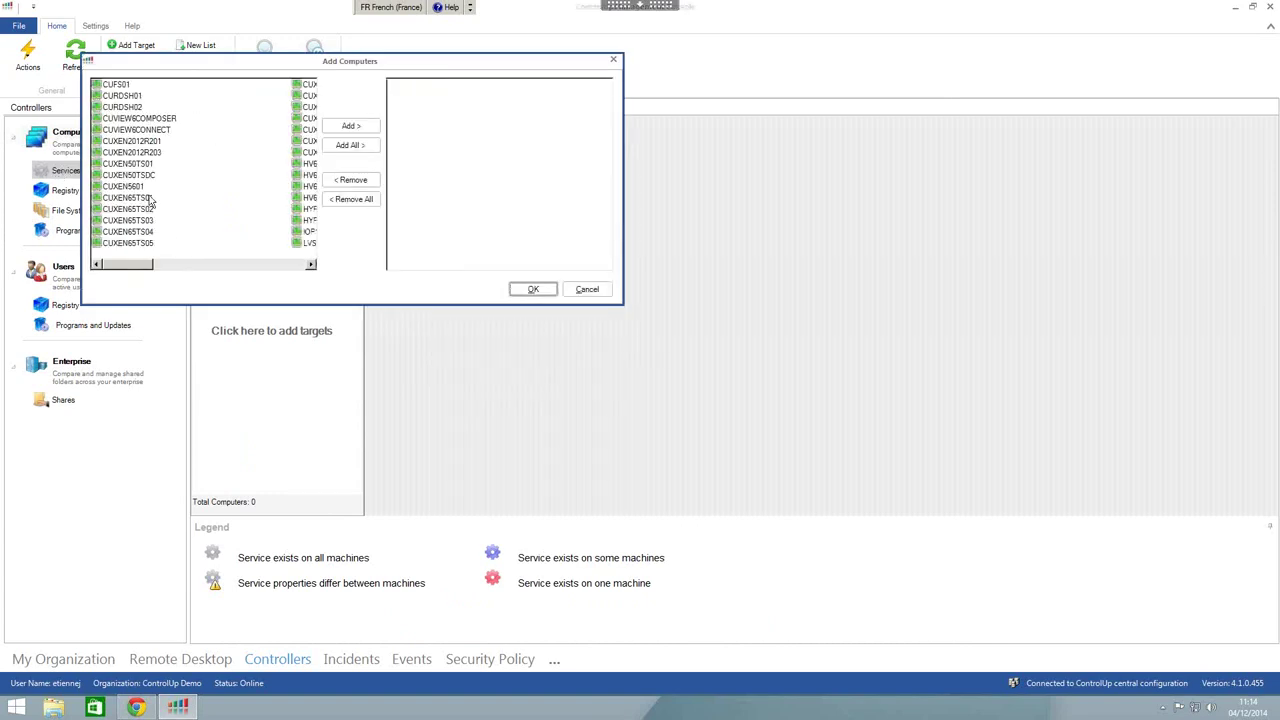
click(150, 198)
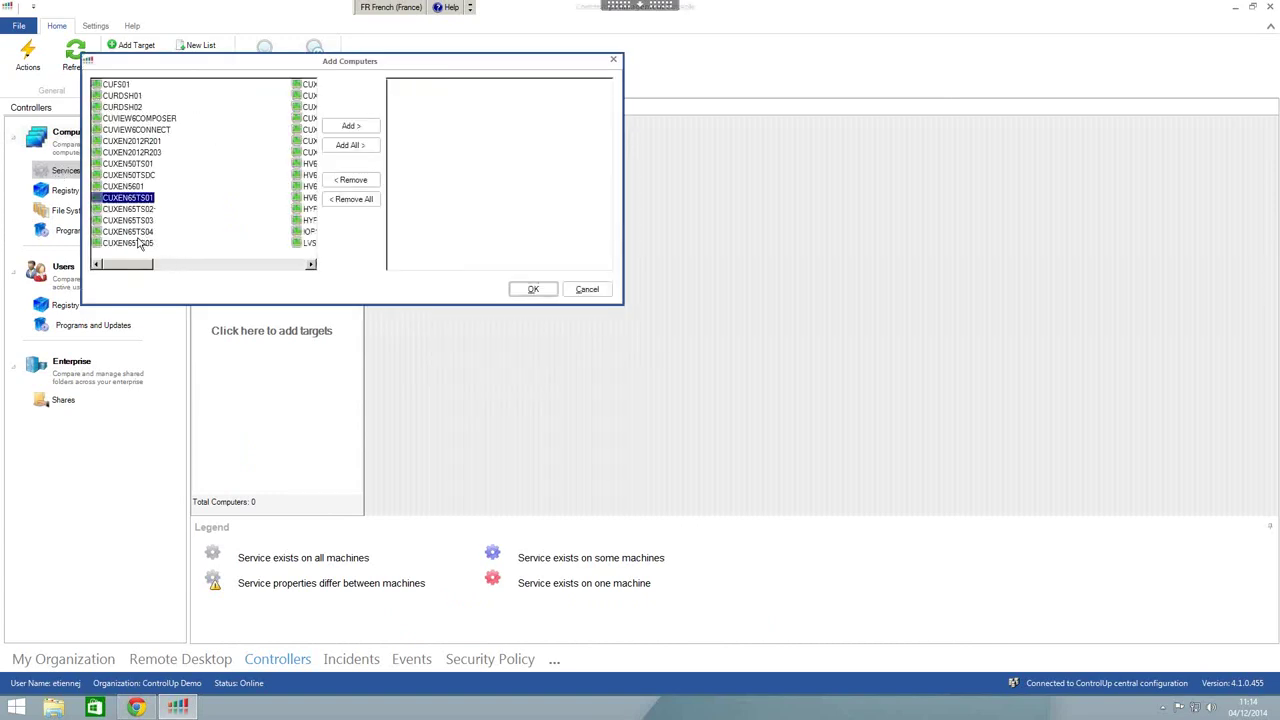
shift+click(137, 232)
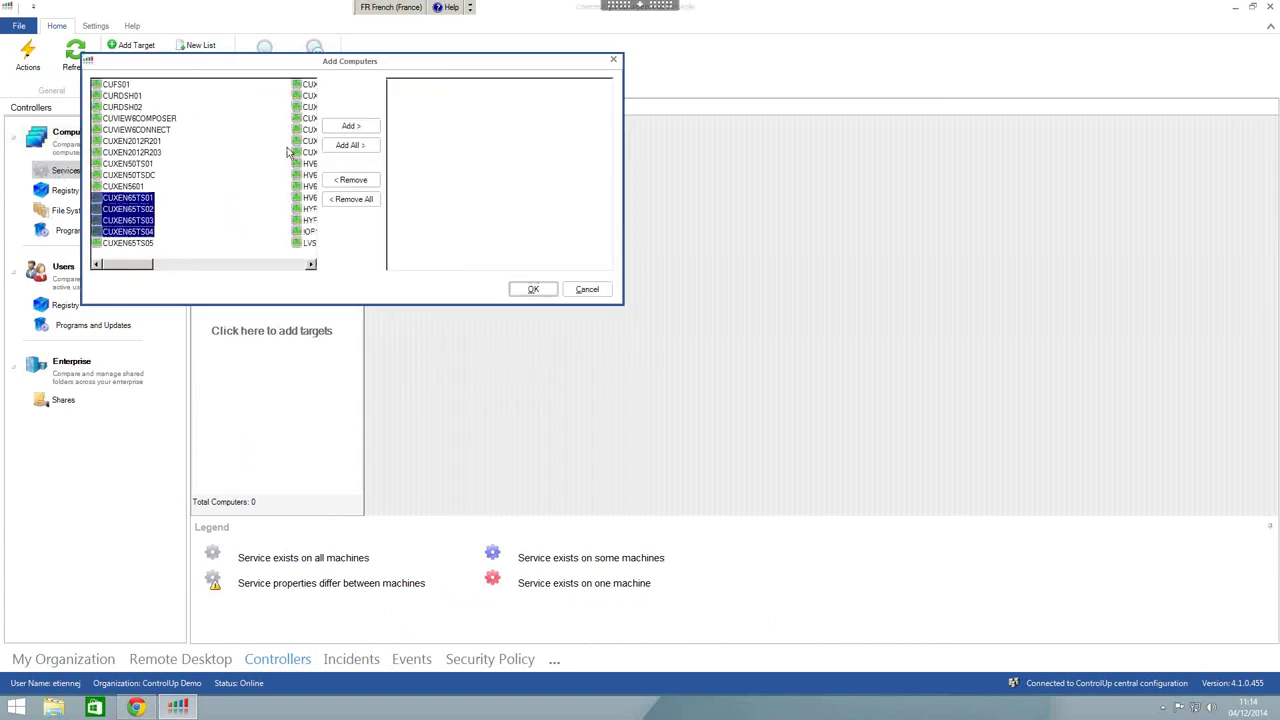
click(360, 128)
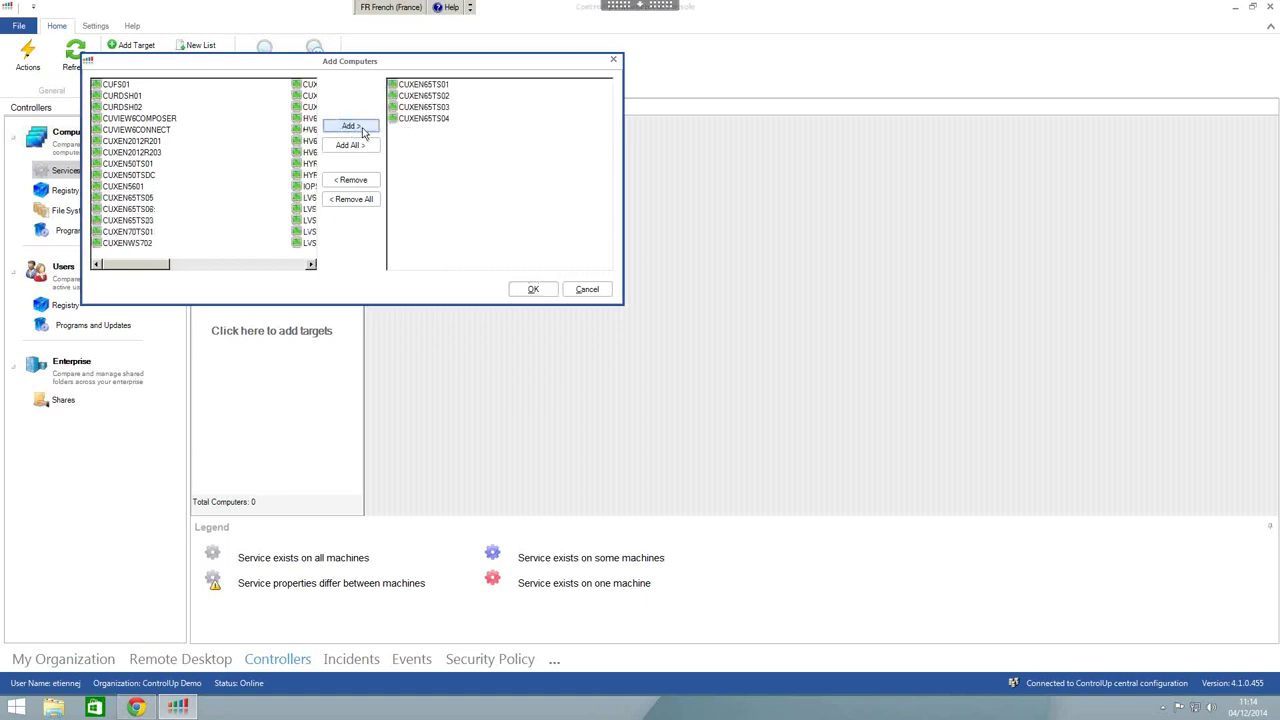
click(533, 290)
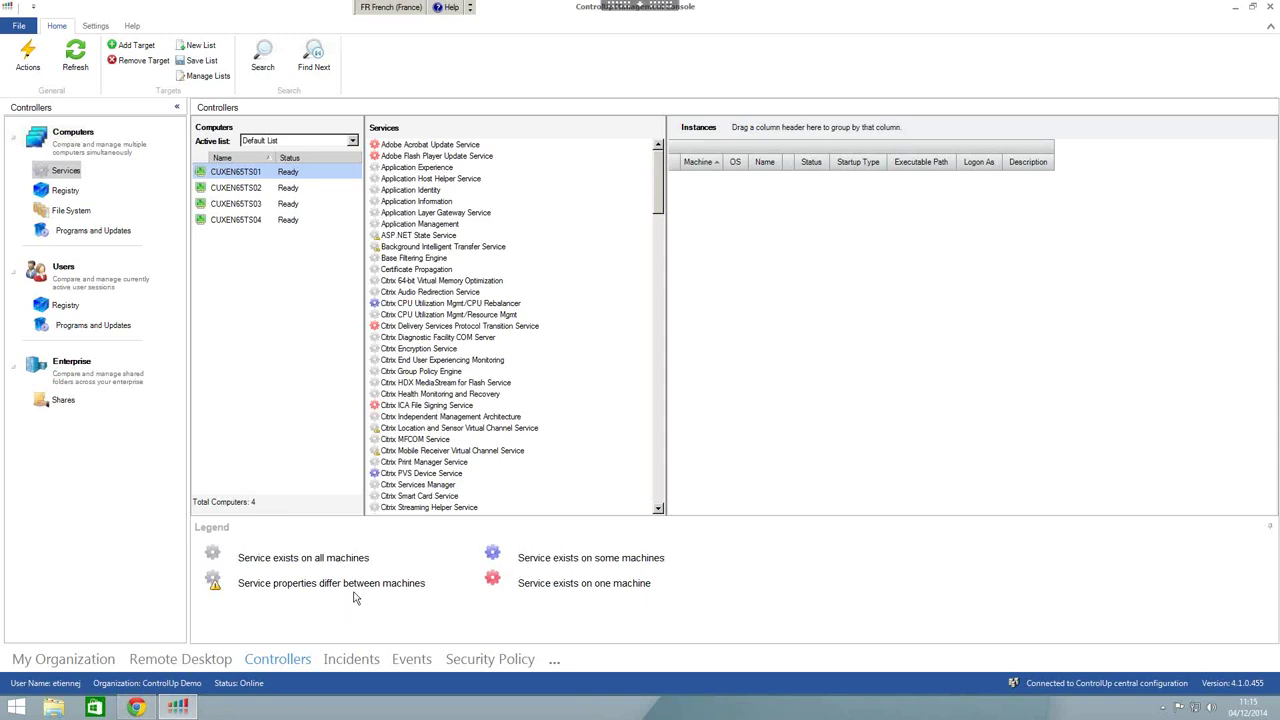
- Compare the Citrix CPU Utilization Mgmt/CPU Rebalancer and Citrix Delivery Services Protocol Transition Service across the target computers, widening the Machine column
click(415, 304)
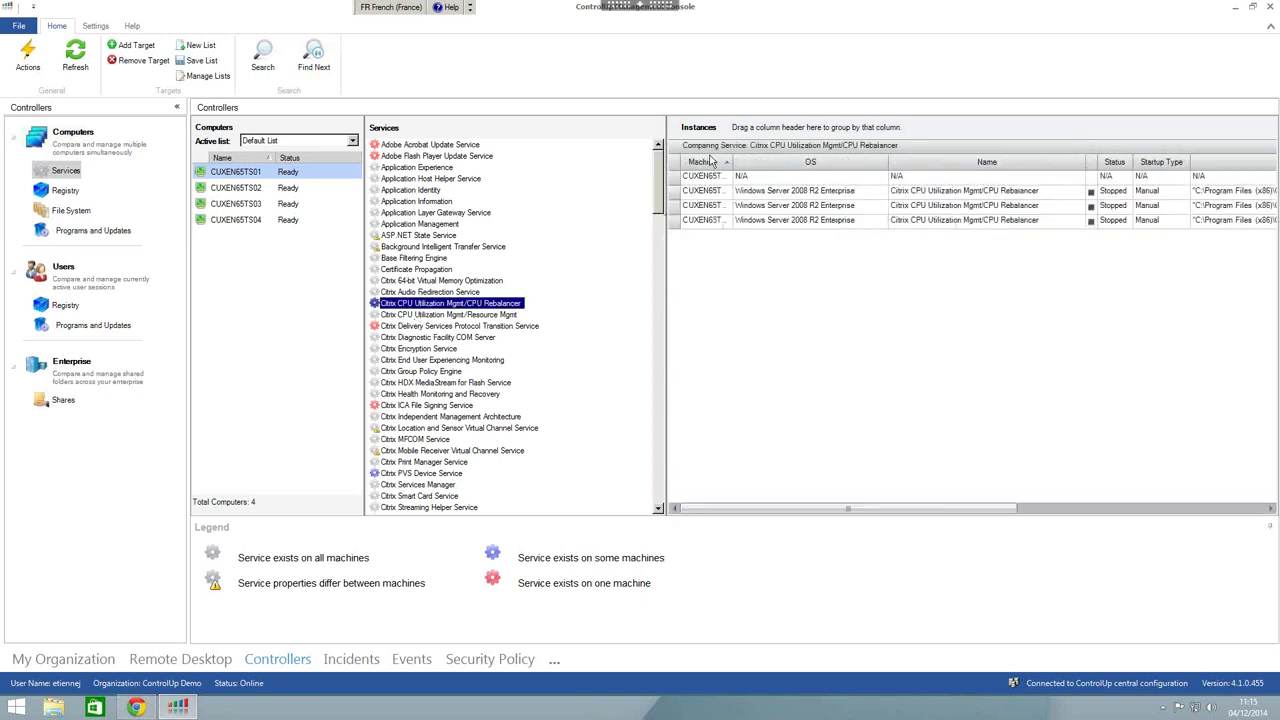
drag(738, 160, 768, 157)
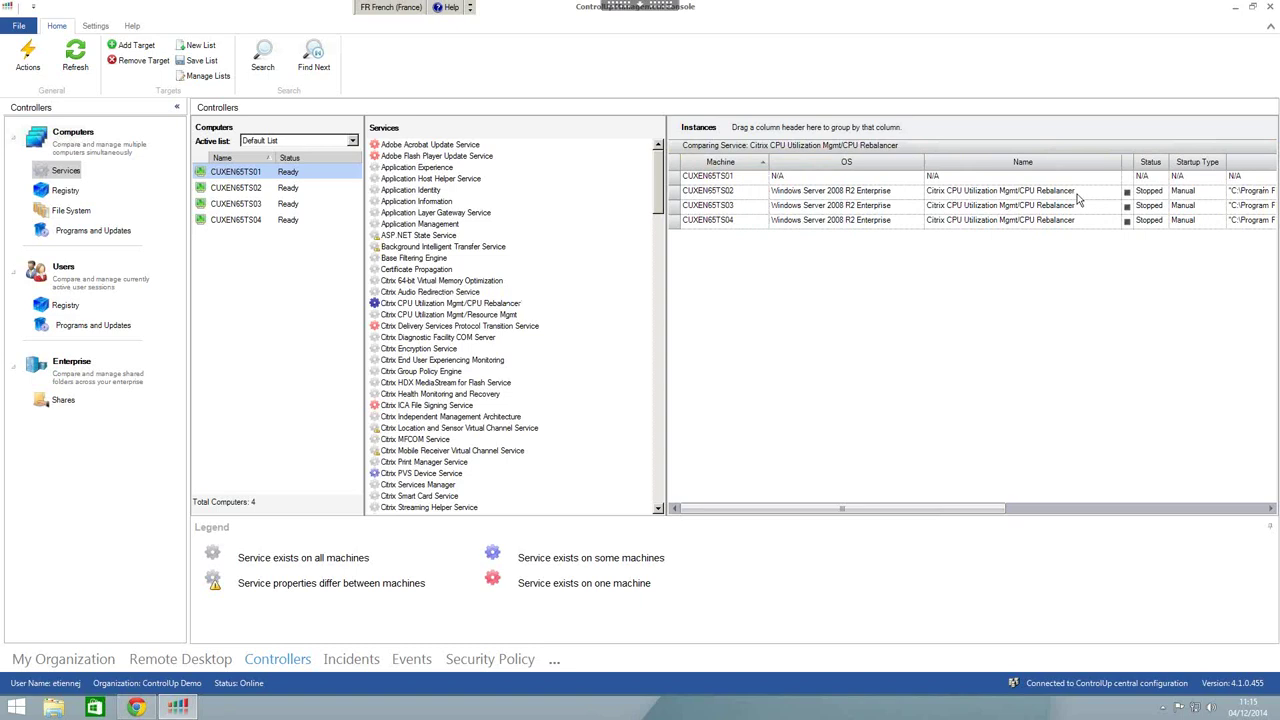
drag(860, 506, 897, 516)
click(401, 327)
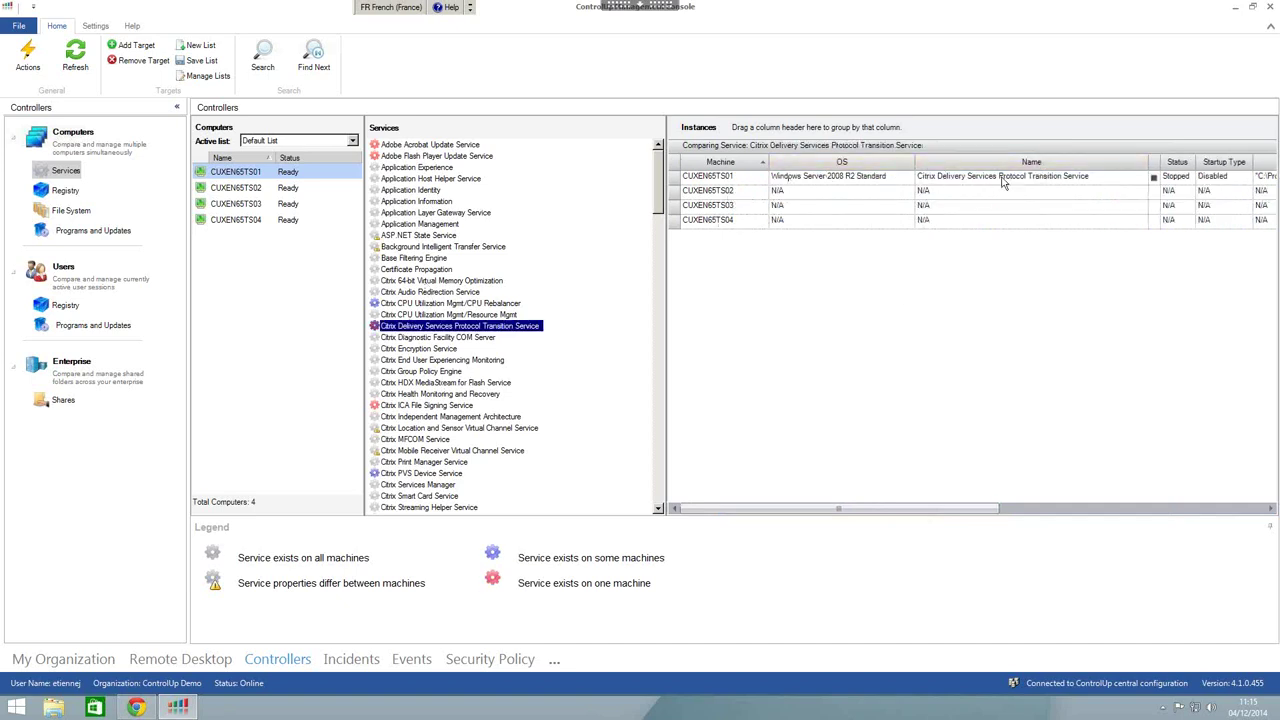
- Compare the Background Intelligent Transfer Service across the target computers, including its executable path, logon account and description
click(428, 259)
click(430, 247)
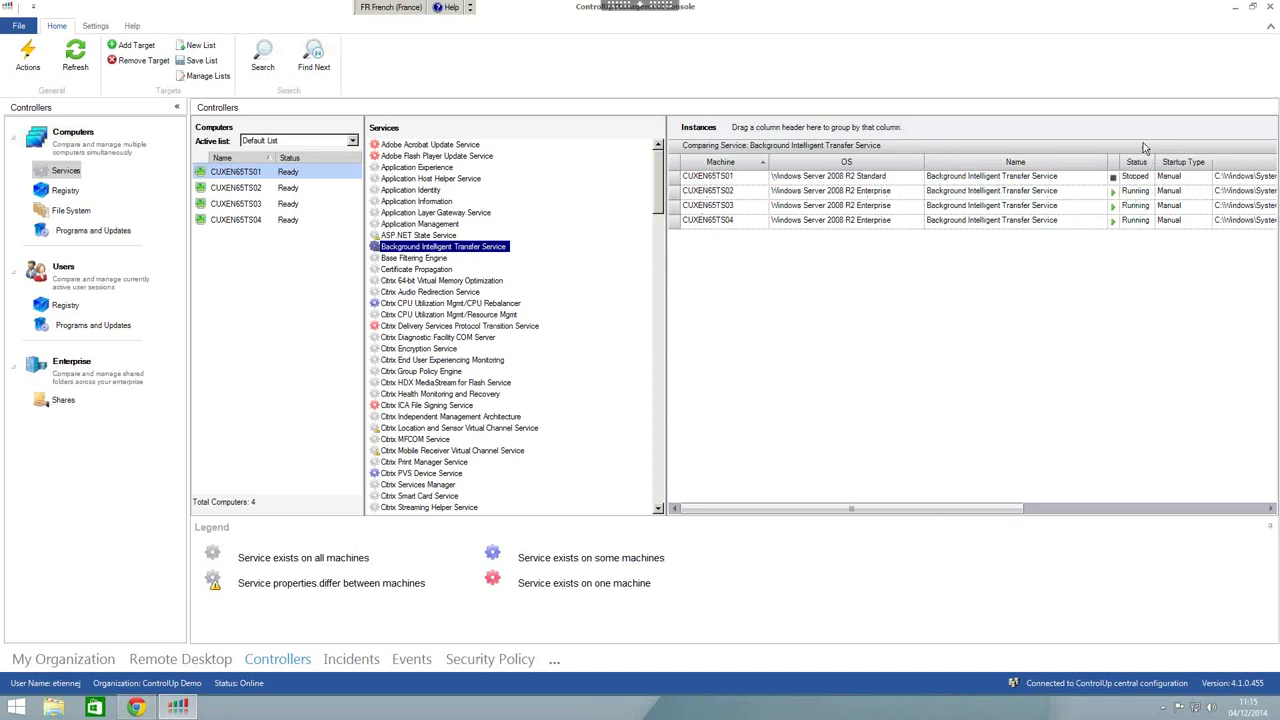
drag(964, 511, 1225, 512)
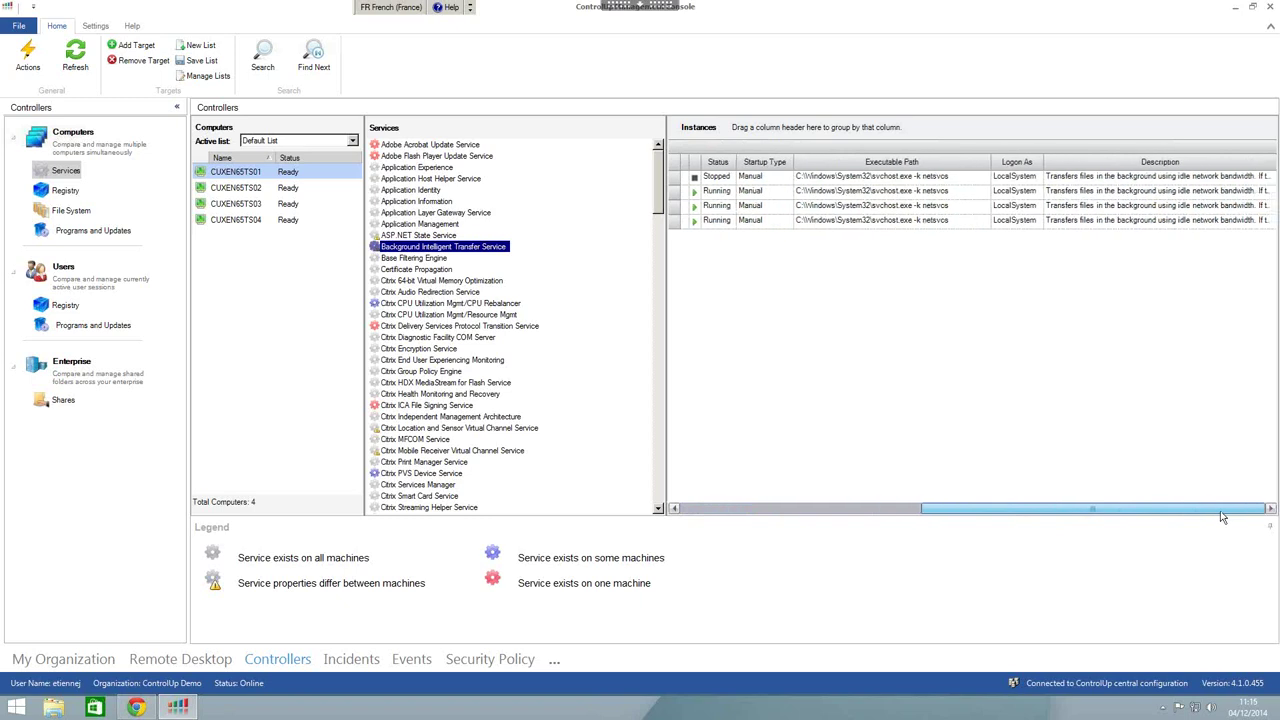
- Fetch the registry data of the target computers and look through the keys under HKEY_LOCAL_MACHINE\SOFTWARE
click(65, 192)
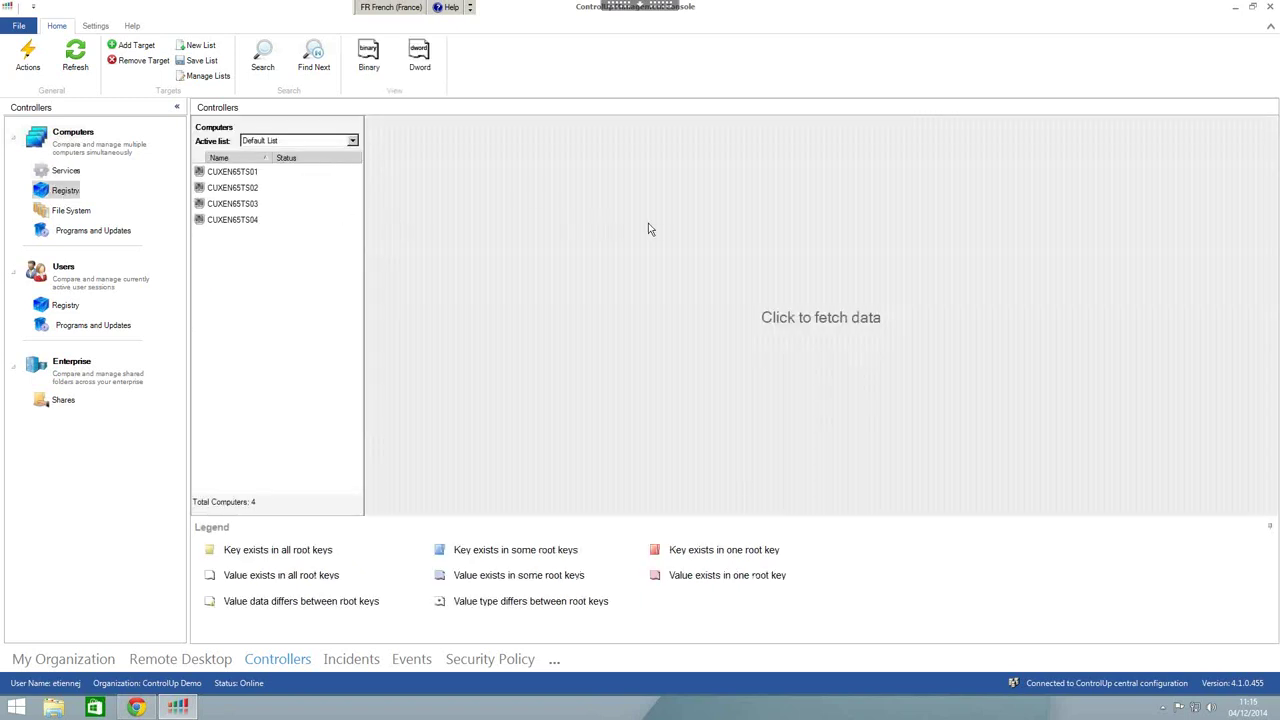
click(649, 228)
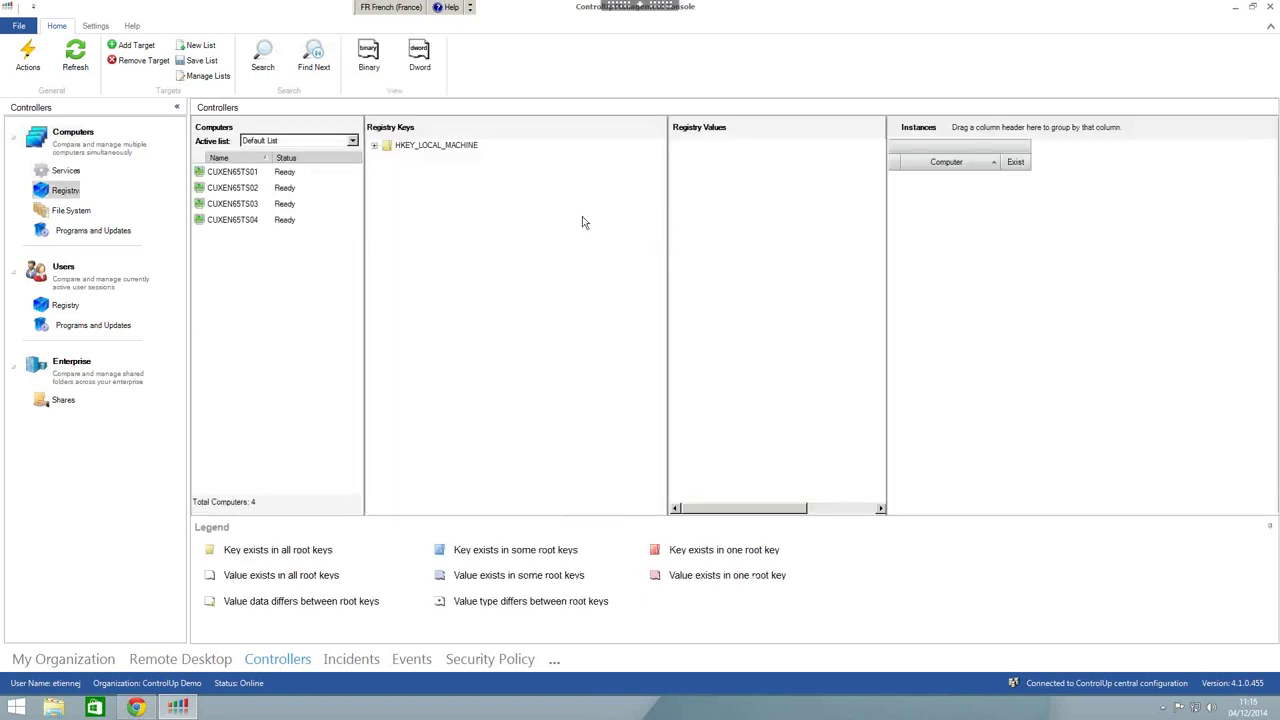
click(374, 146)
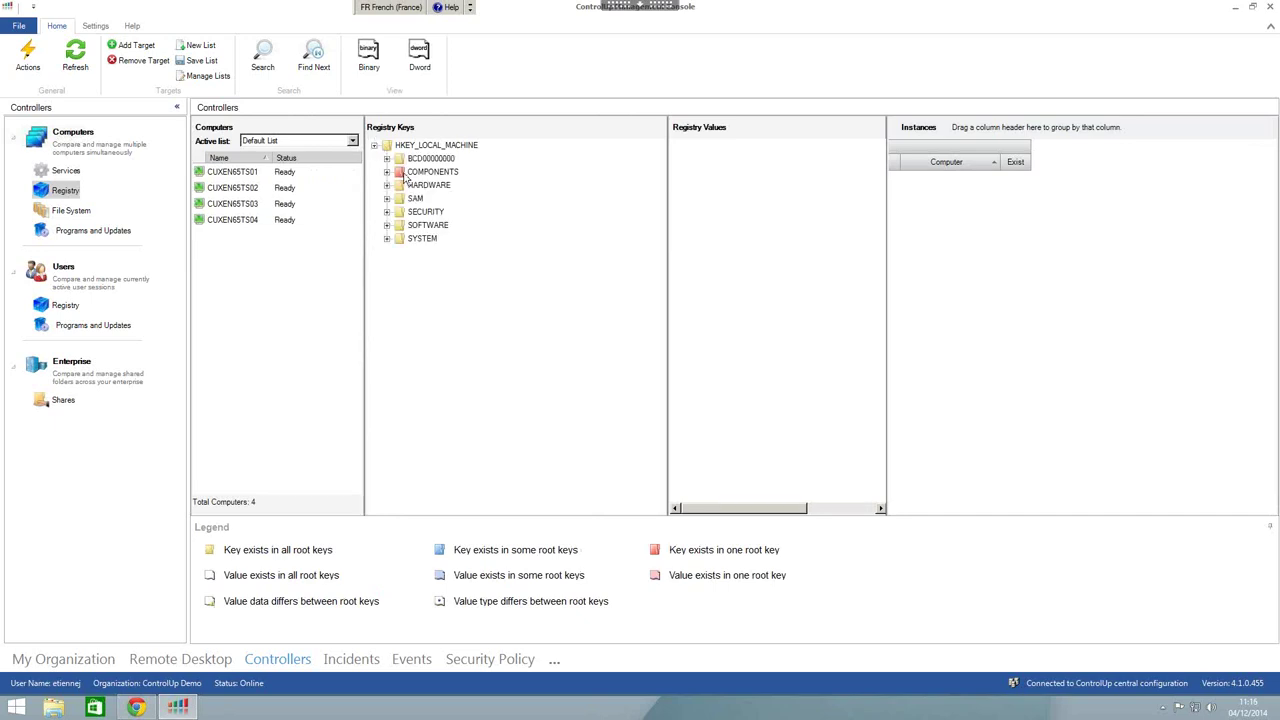
click(387, 226)
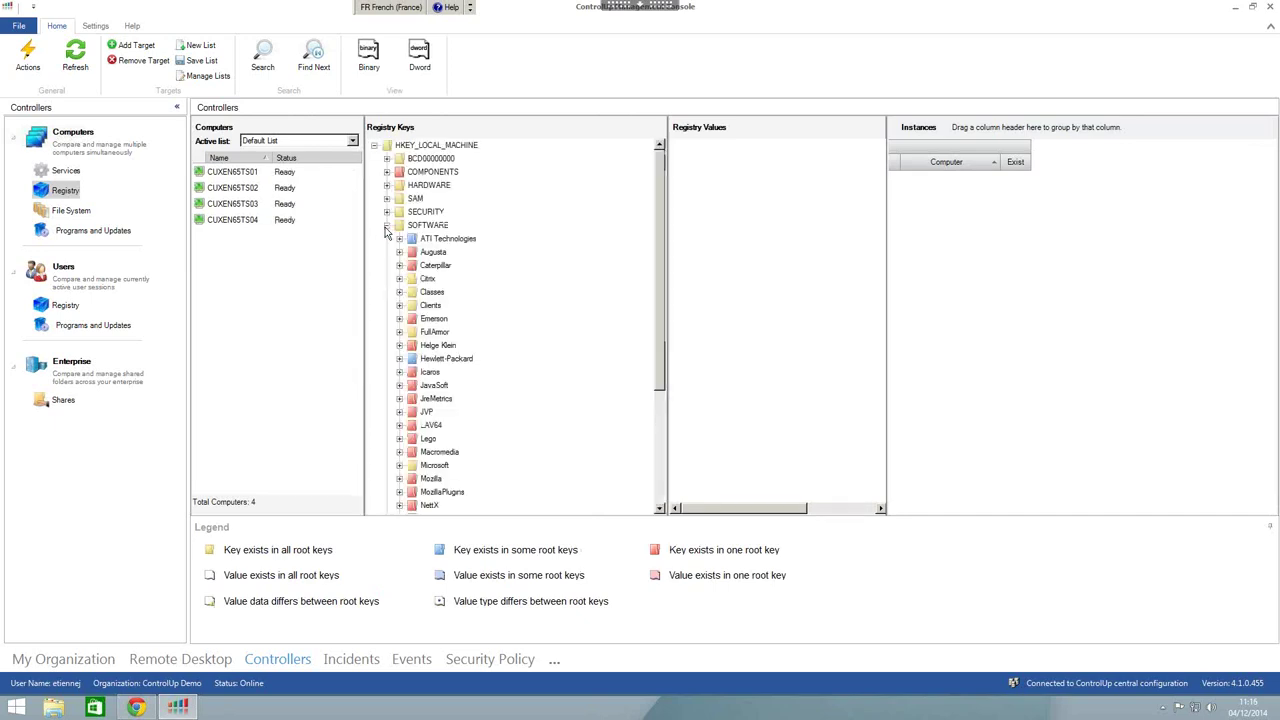
drag(660, 175, 671, 314)
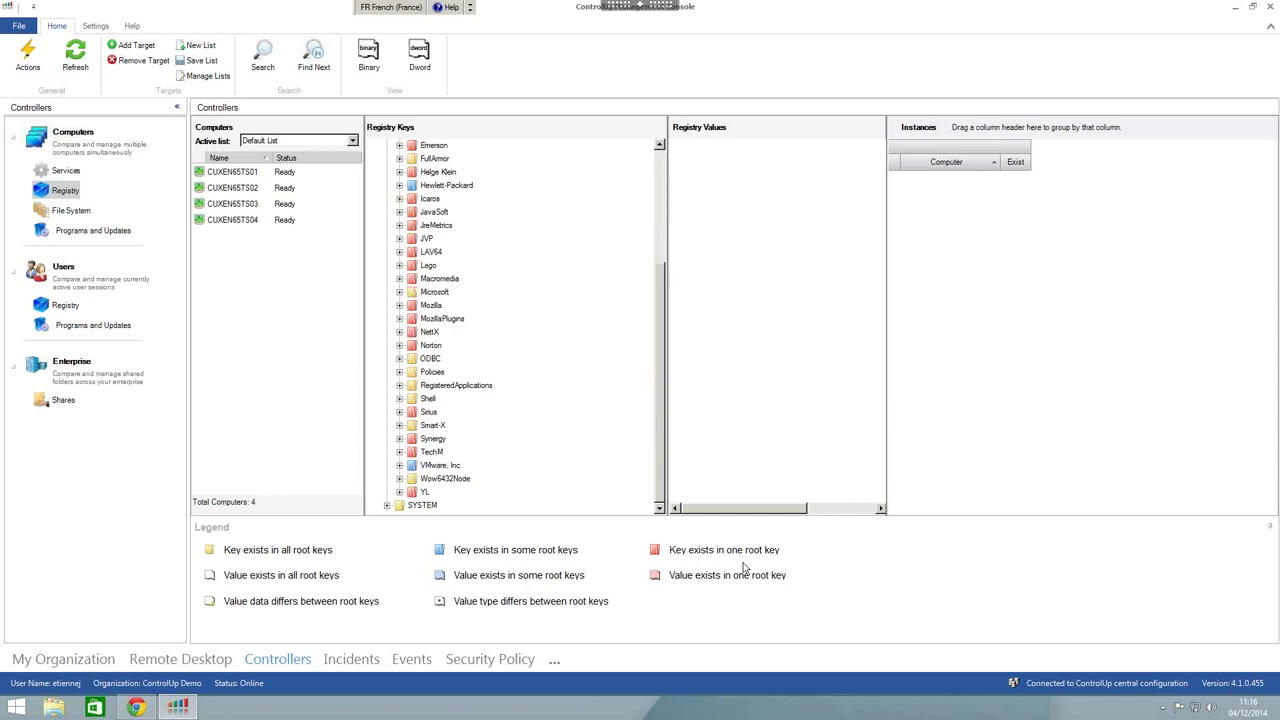
- Compare the JVP and Norton keys under SOFTWARE across the target computers
click(400, 240)
click(427, 239)
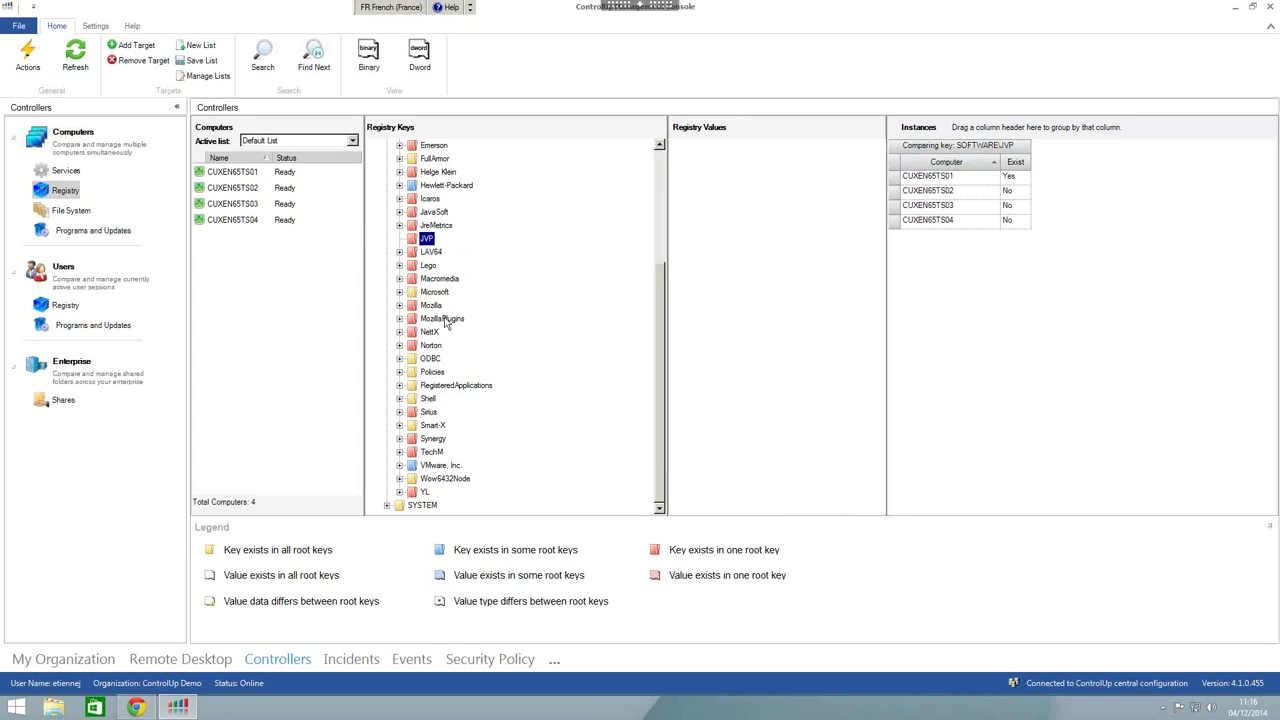
click(427, 348)
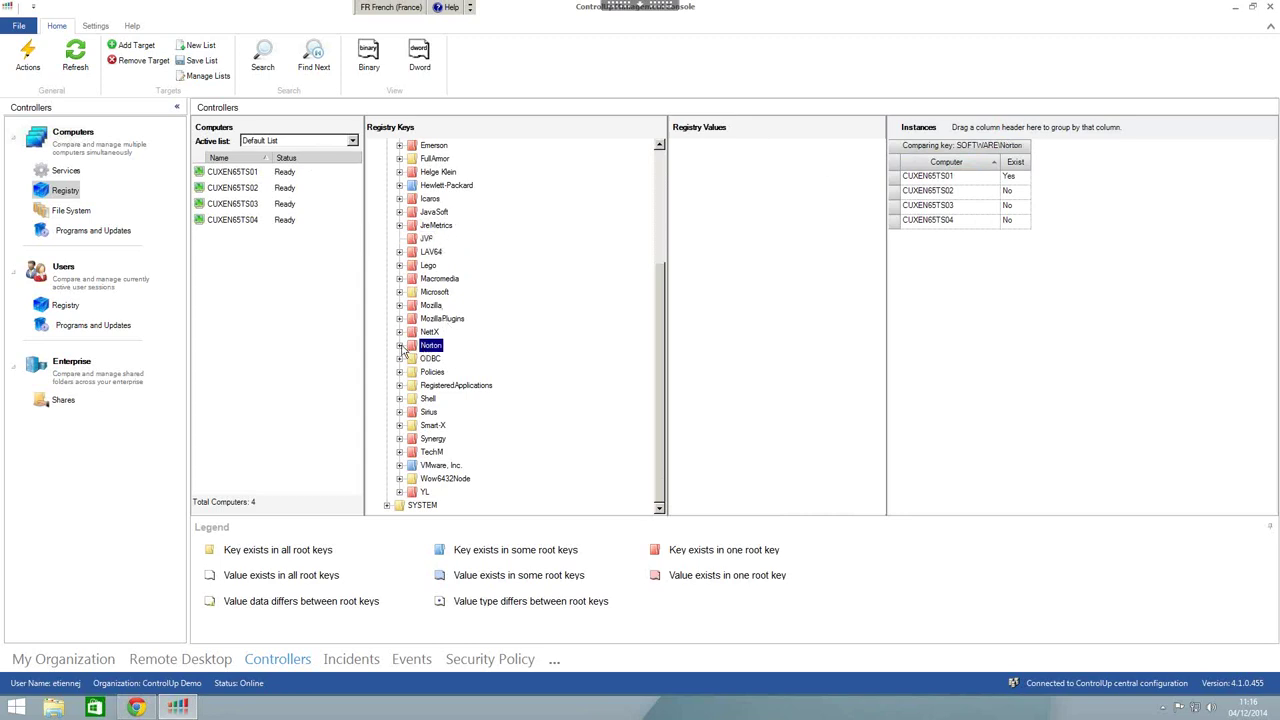
click(401, 346)
- Compare the VMware Drivers key, its vmci.status and vmmouse.status values, and the VMware Tools key under VMware, Inc. across the computers
click(400, 465)
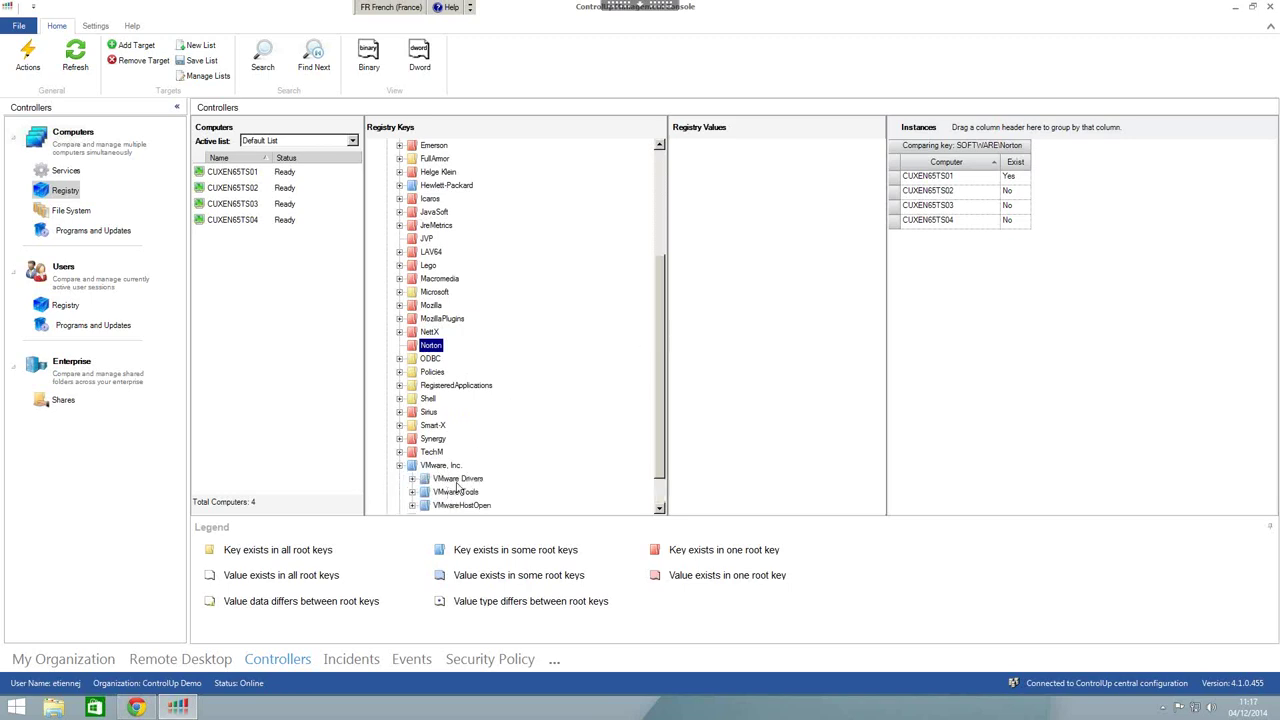
click(457, 480)
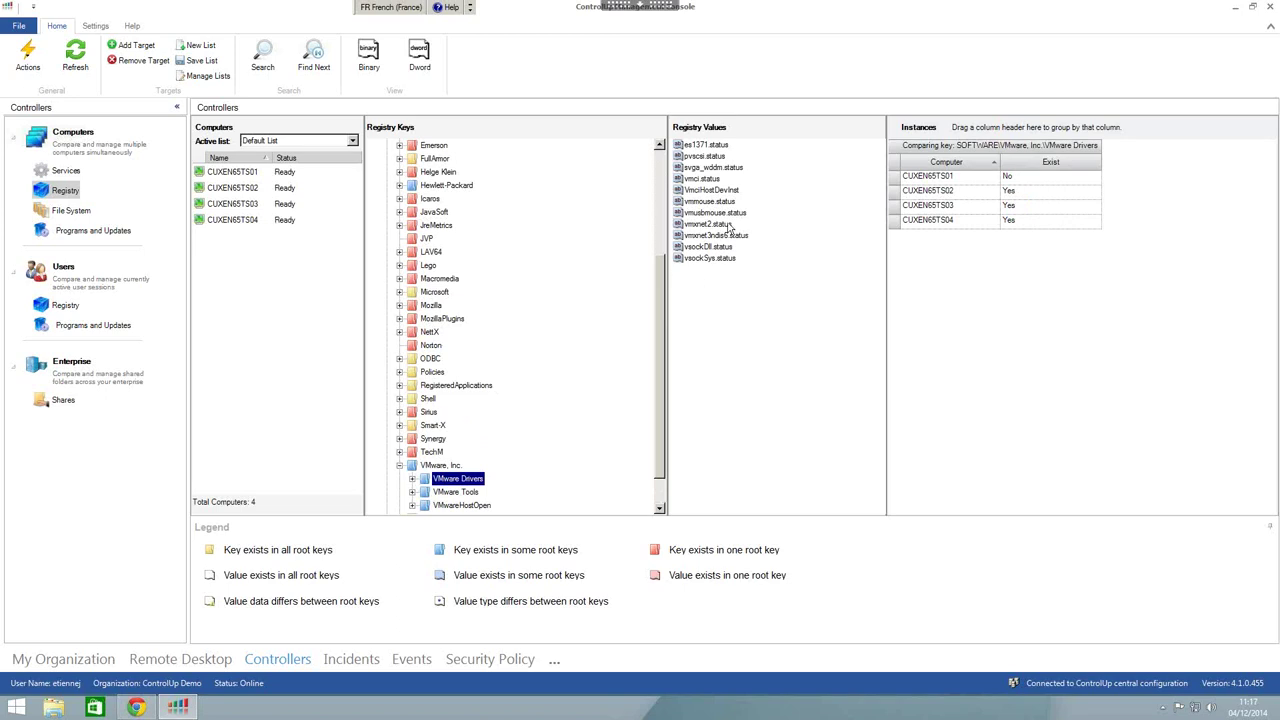
click(705, 179)
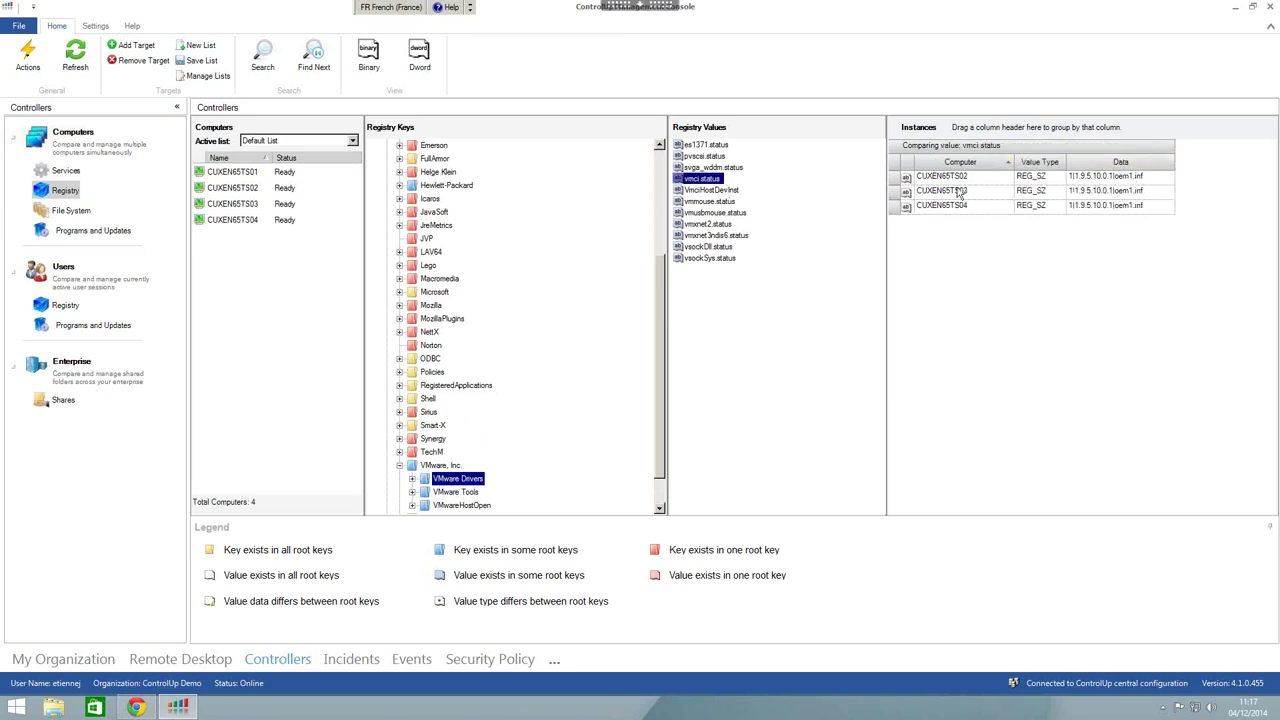
click(709, 202)
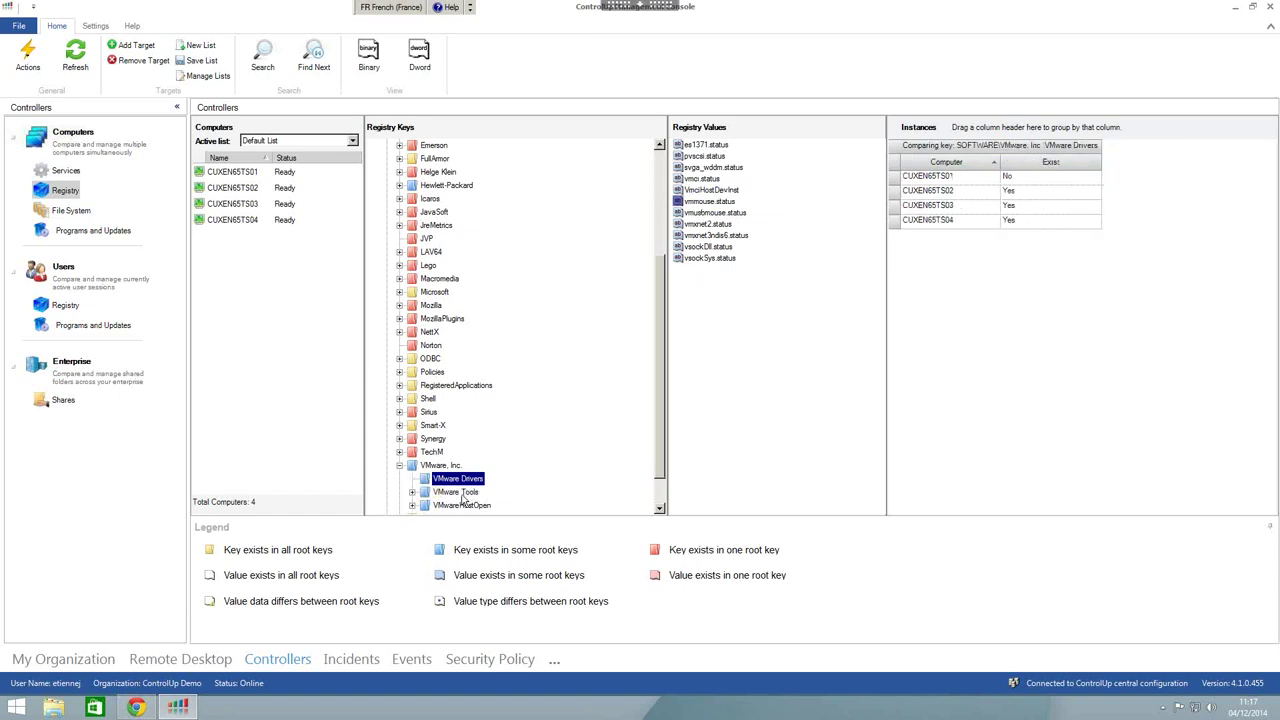
click(416, 493)
click(413, 492)
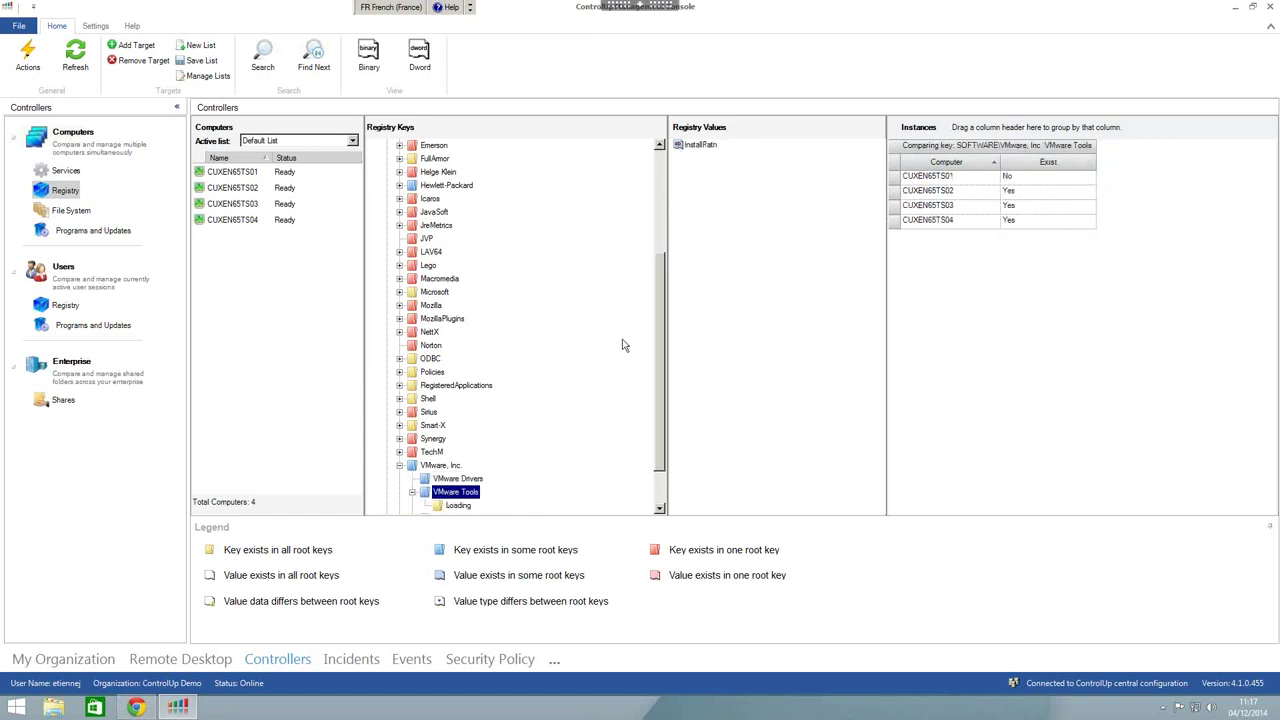
- Fetch the file system data of the target computers and examine the C: drive's folders, including ProxyFolder
click(60, 210)
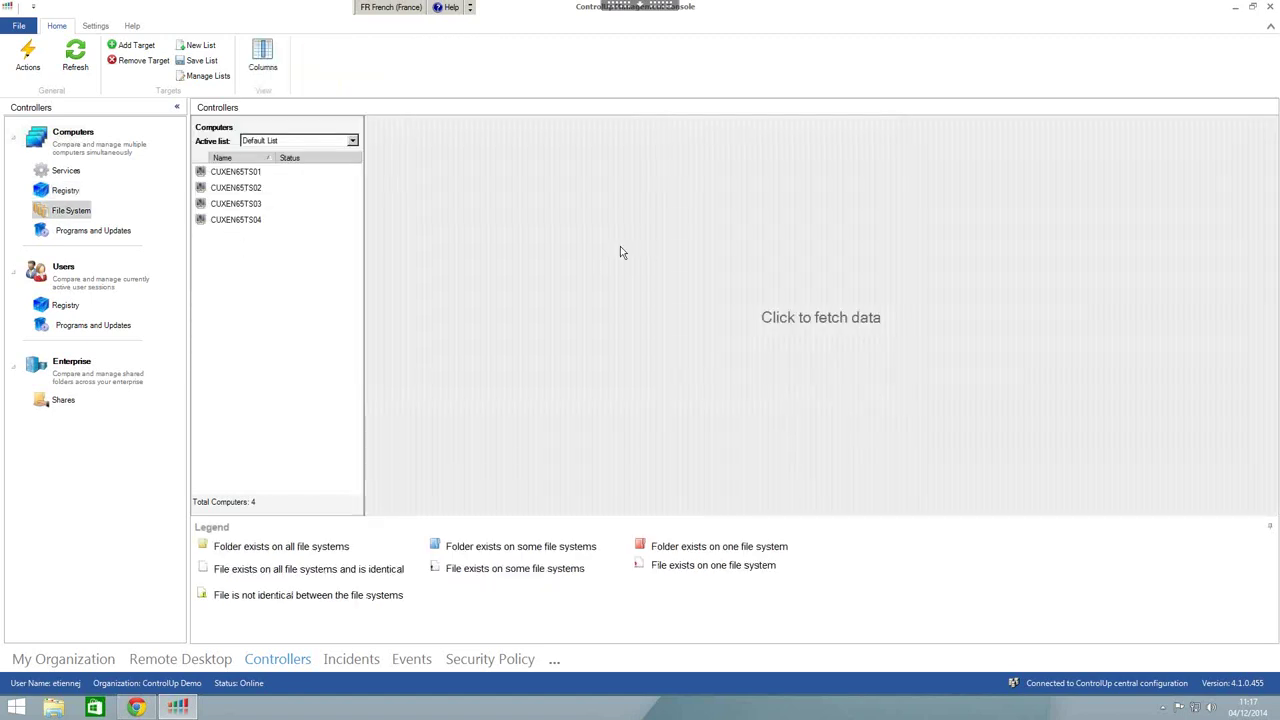
click(620, 252)
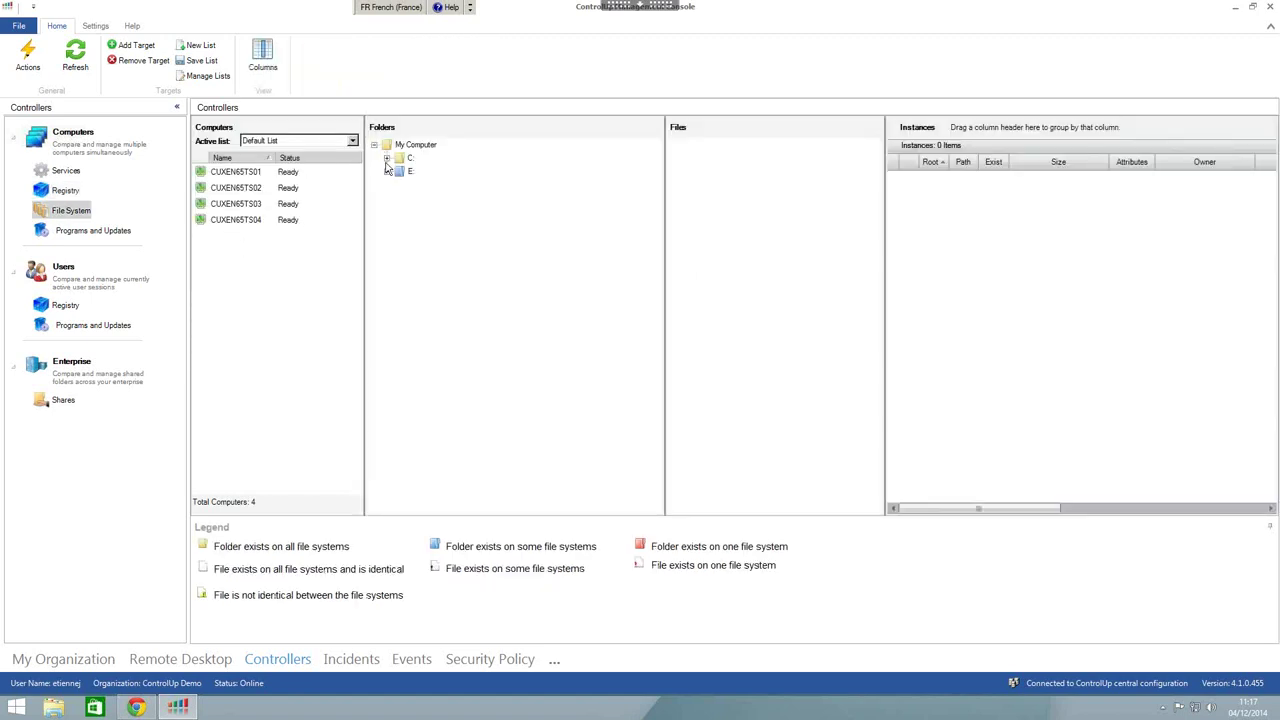
click(386, 158)
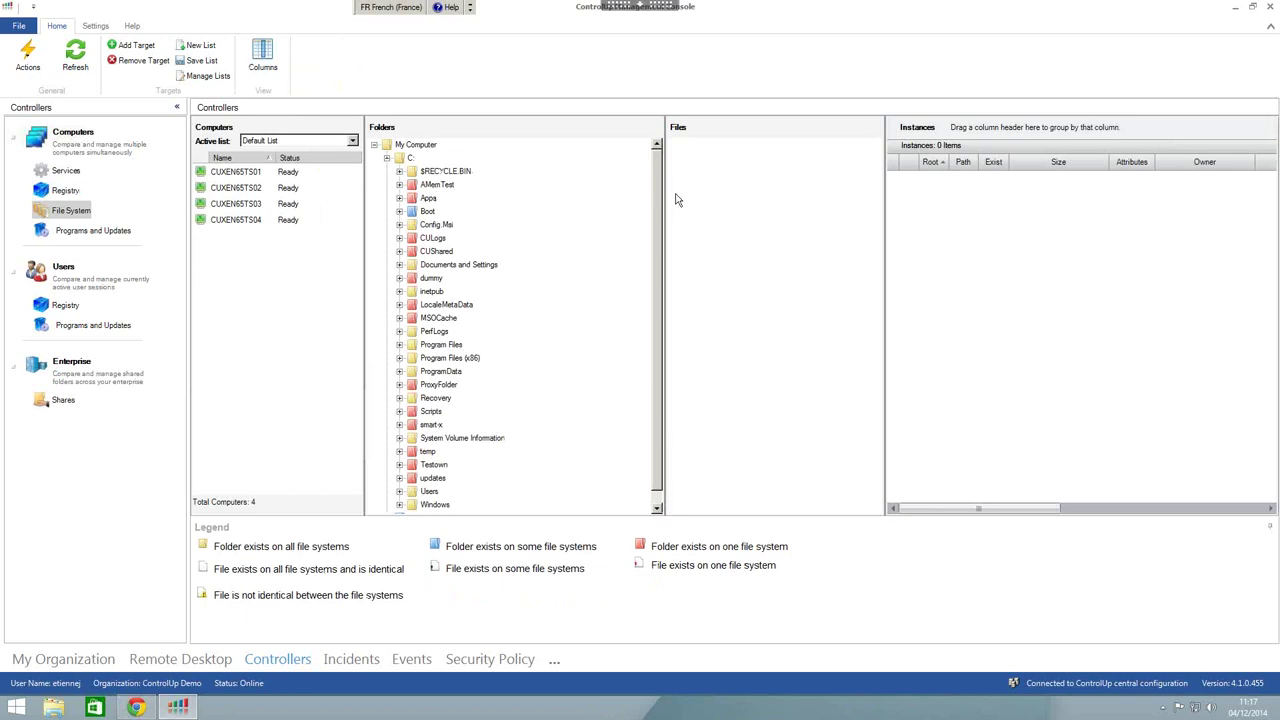
drag(657, 189, 660, 308)
click(399, 371)
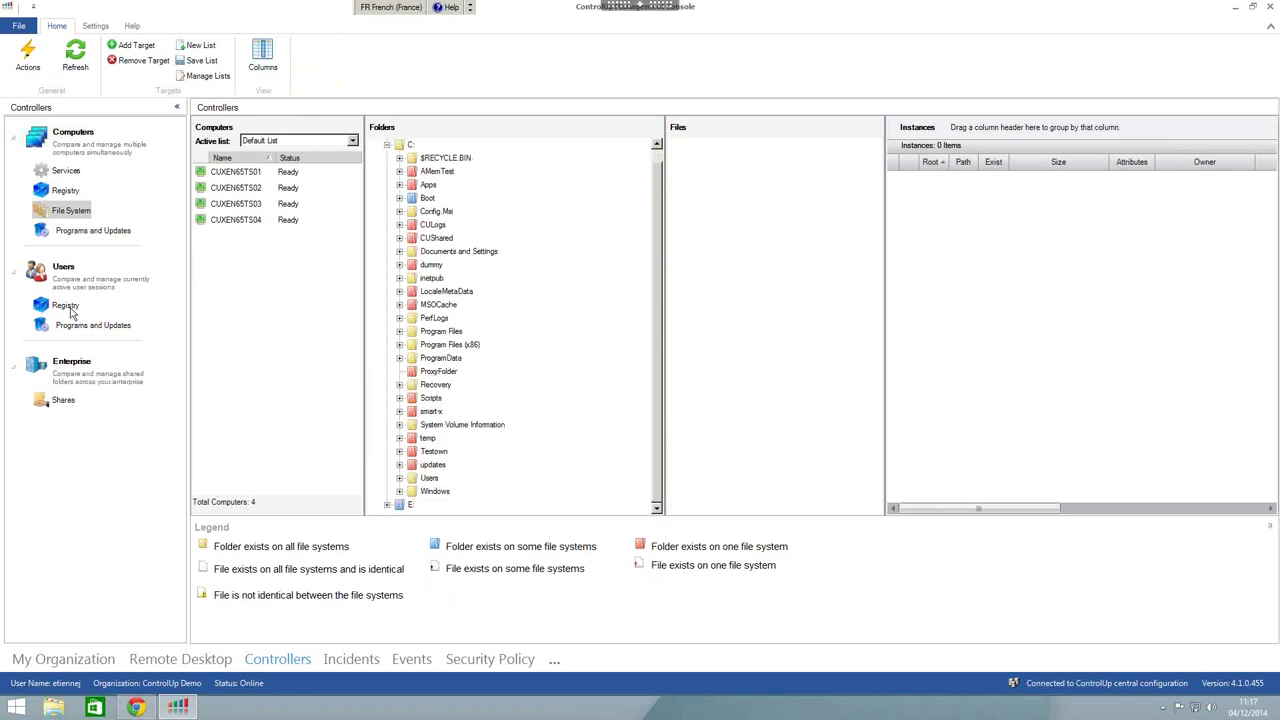
- Add the CONTROLUP domain user session on CUXEN50TSDC and the administrator session on CUXEN65TS01 as targets of the Users Registry controller
click(65, 308)
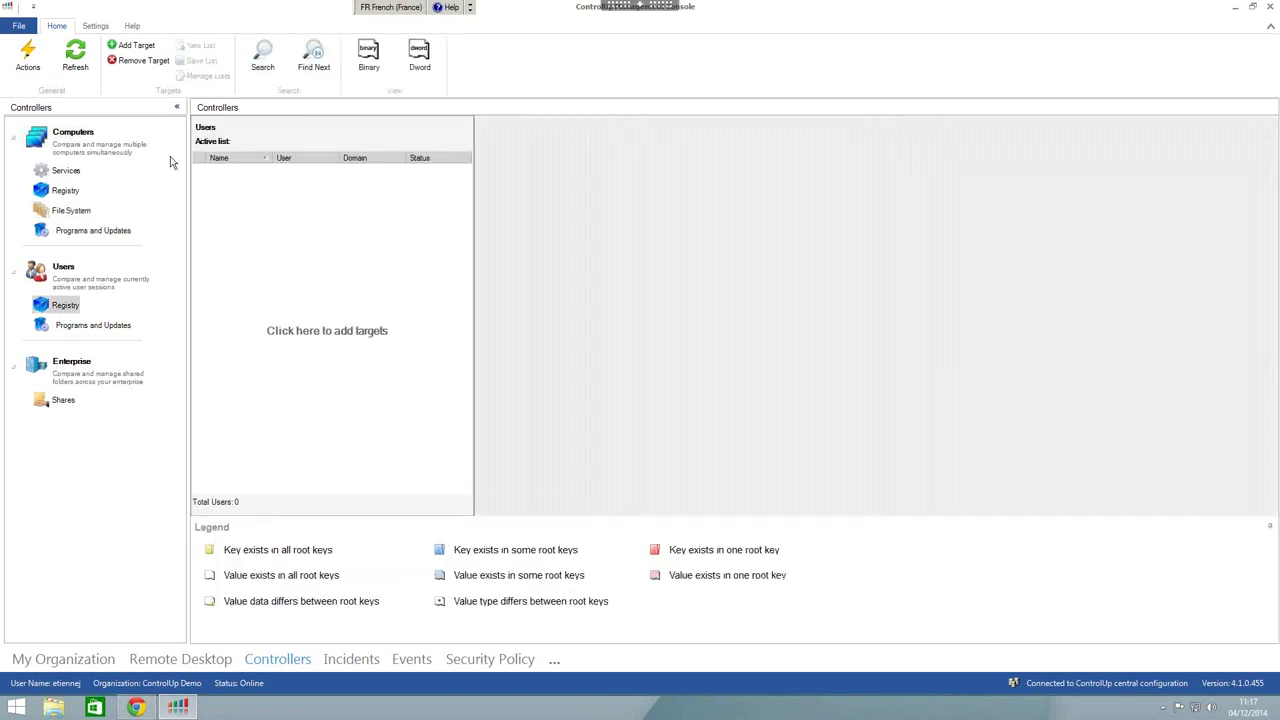
click(326, 225)
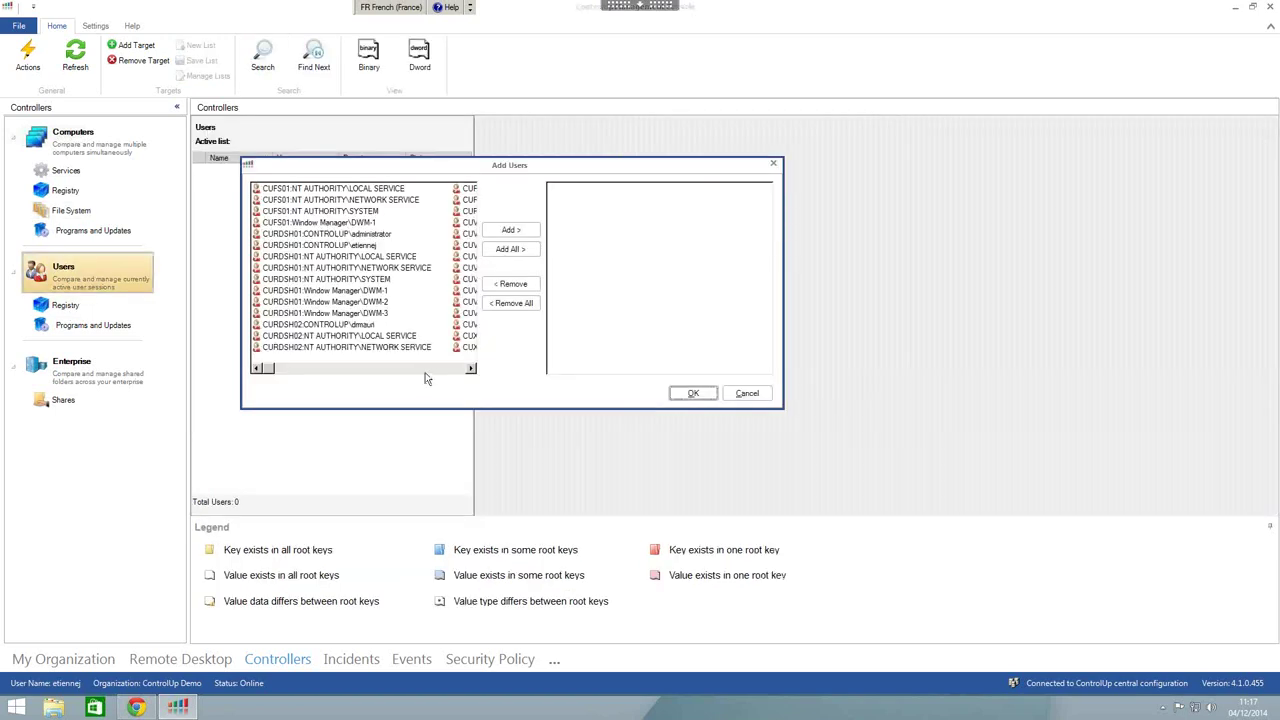
scroll(425, 378, down, 1)
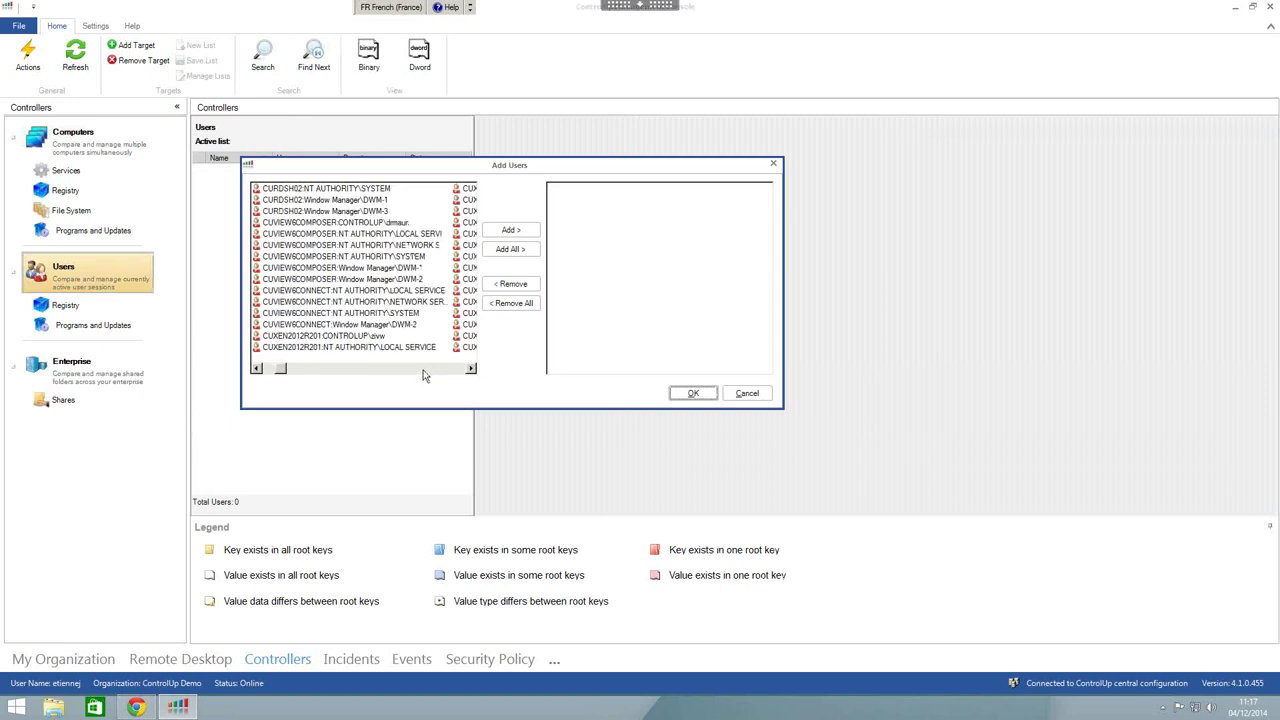
scroll(423, 376, down, 1)
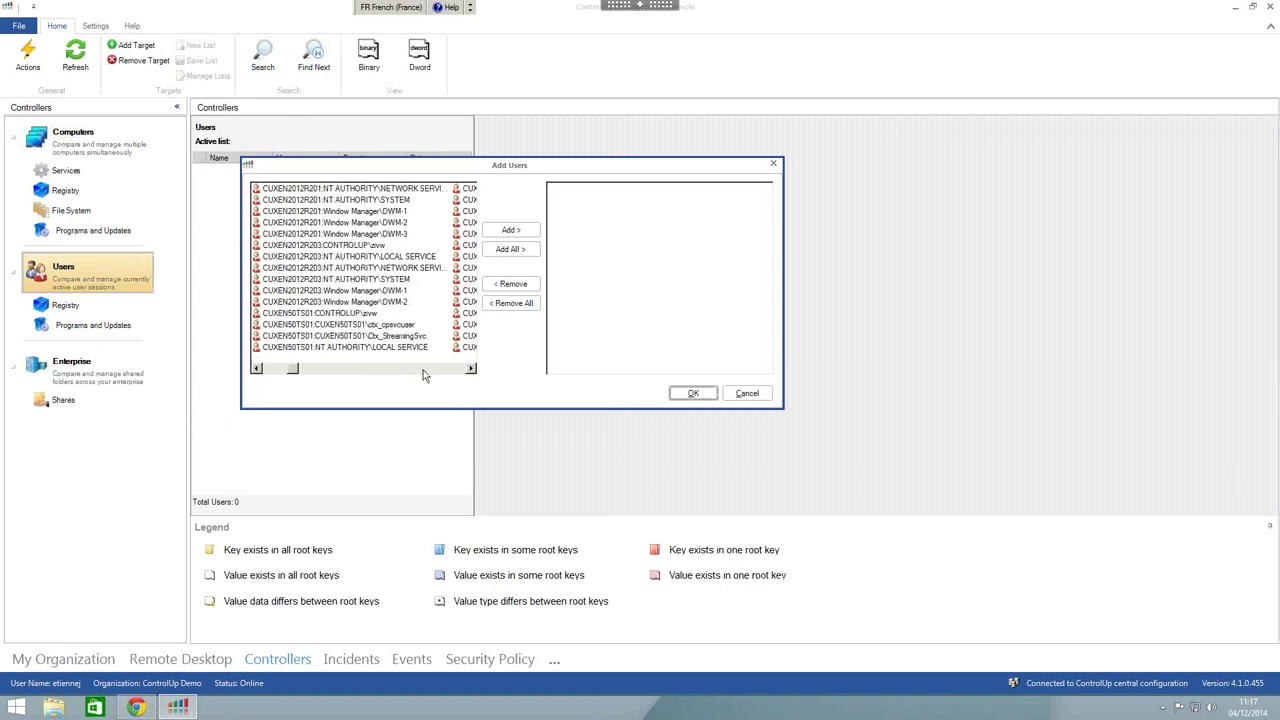
scroll(423, 376, down, 1)
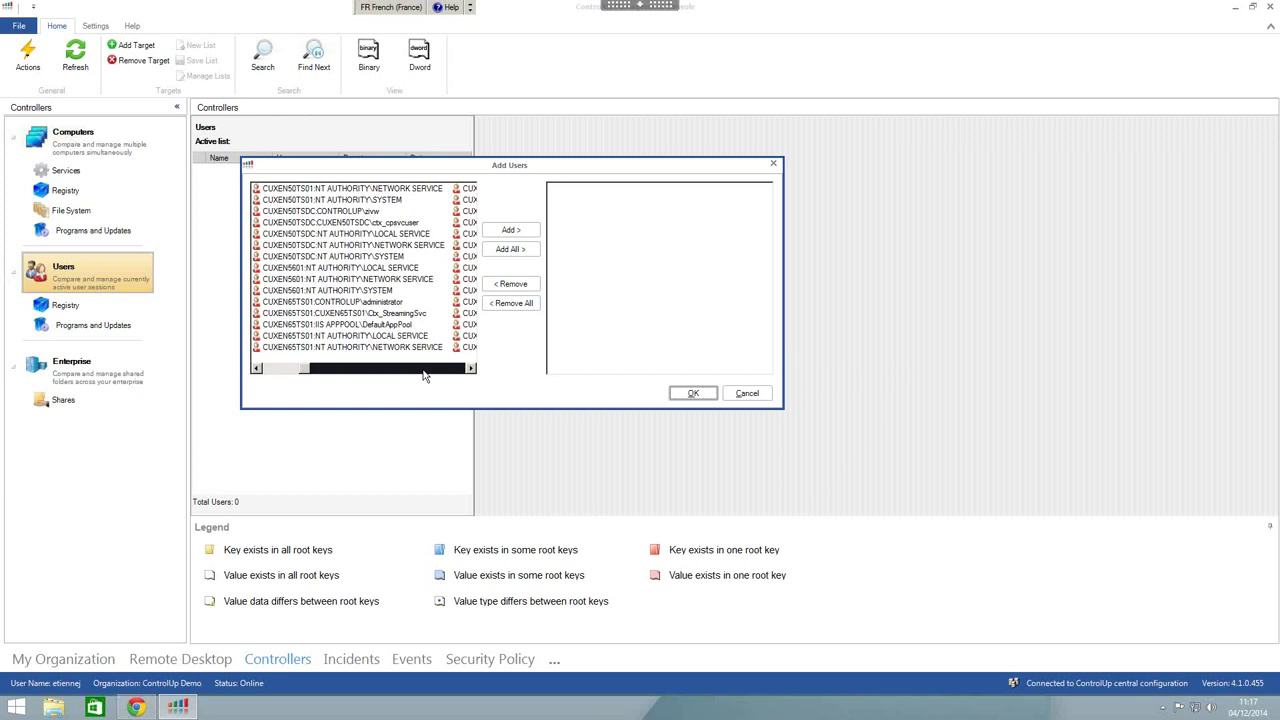
click(390, 303)
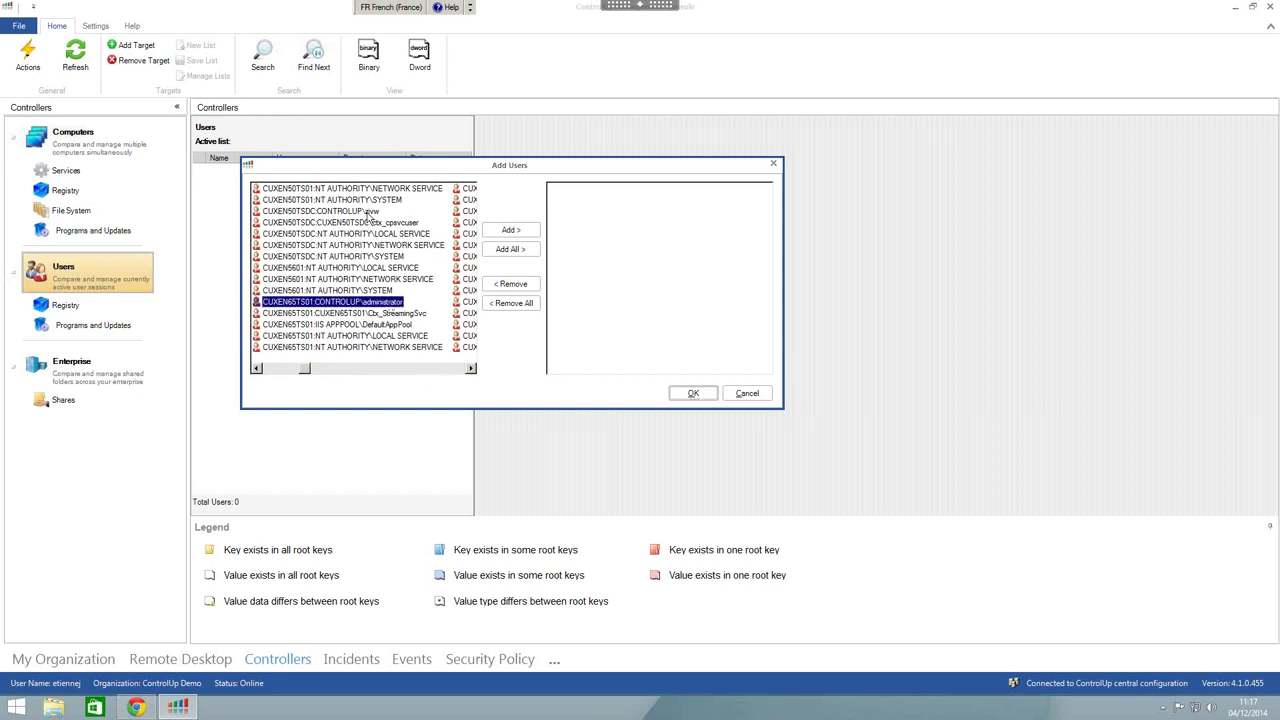
ctrl+click(370, 212)
click(510, 230)
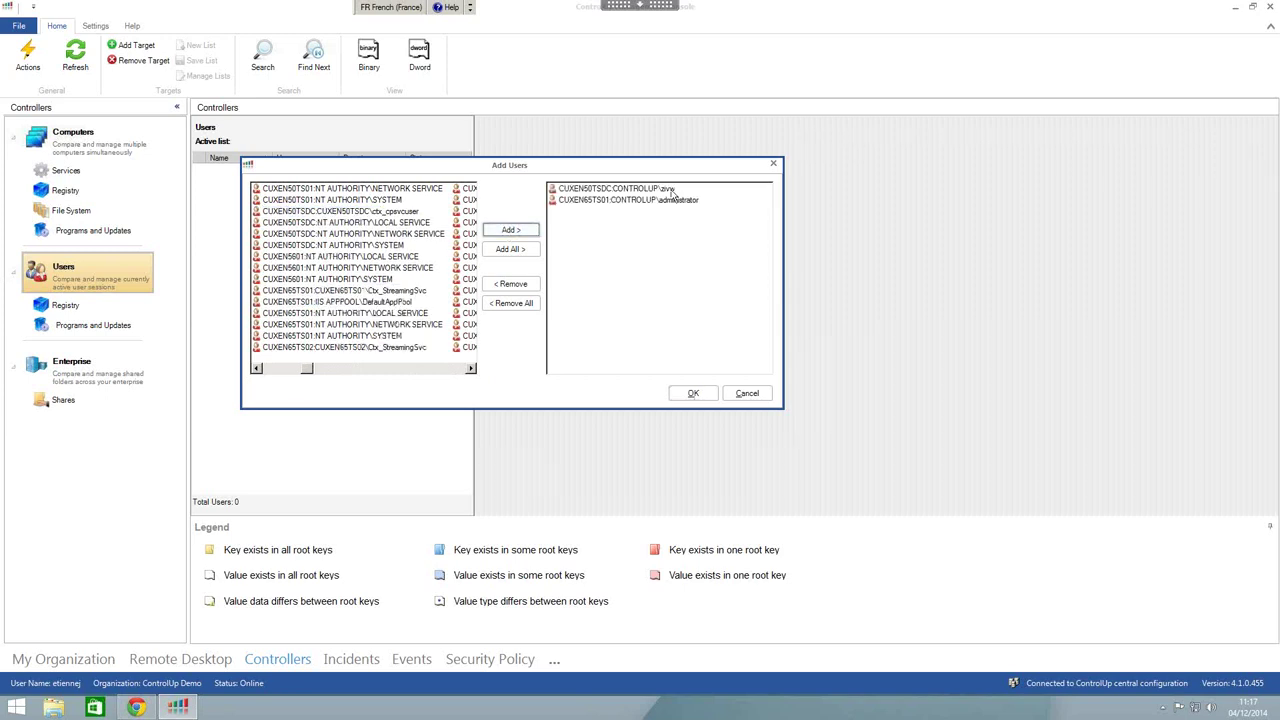
click(695, 393)
- Expand HKEY_CURRENT_USER\Software\Sysinternals for the two user sessions and list the registry values of the DbgView key
click(512, 147)
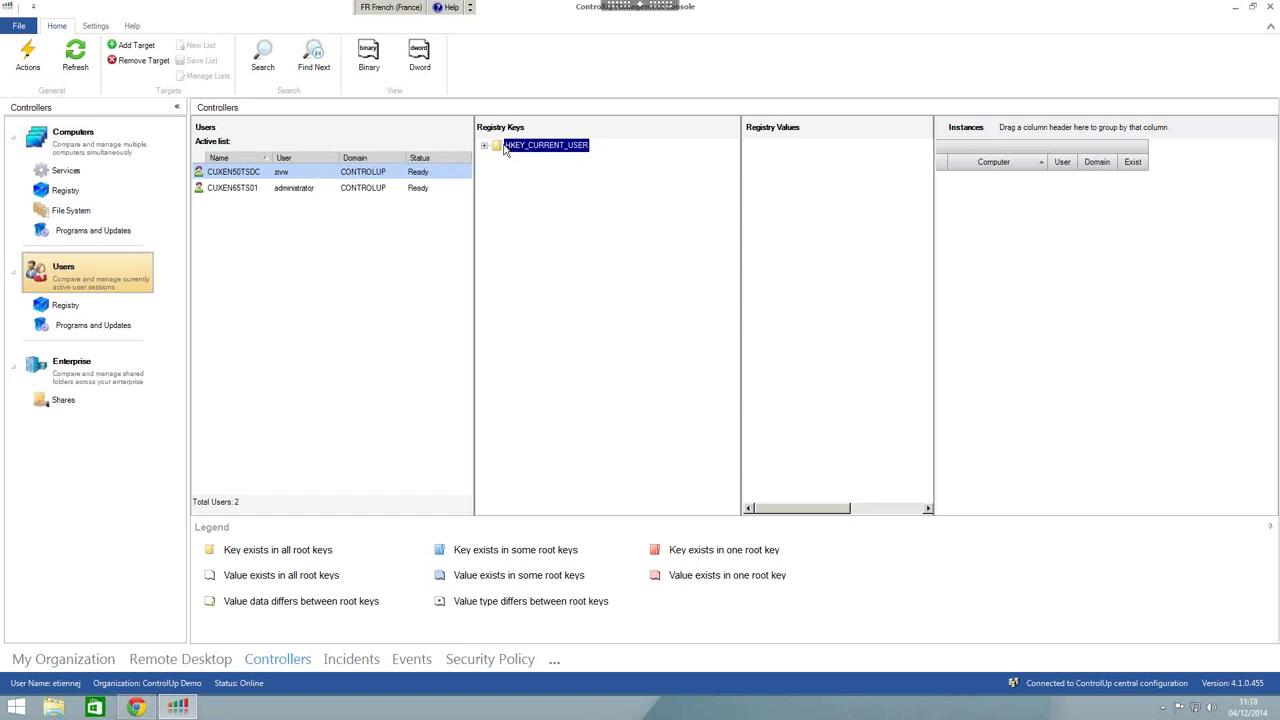
click(484, 146)
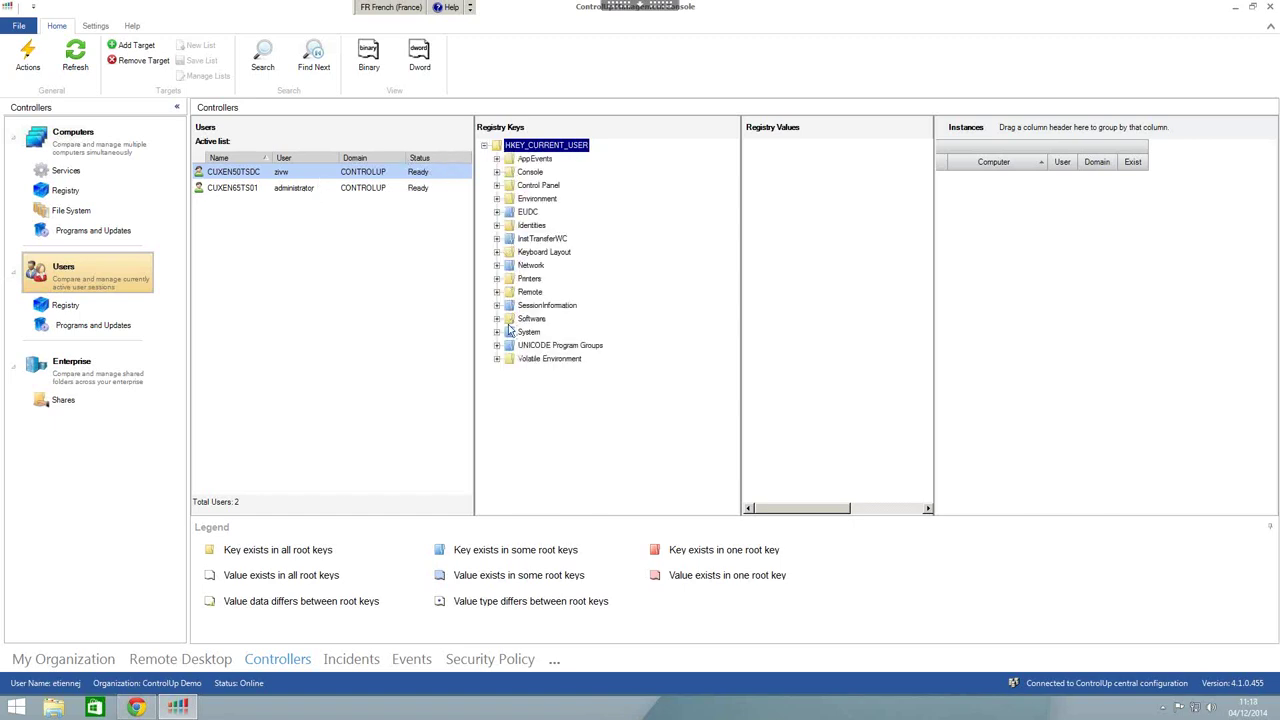
click(496, 319)
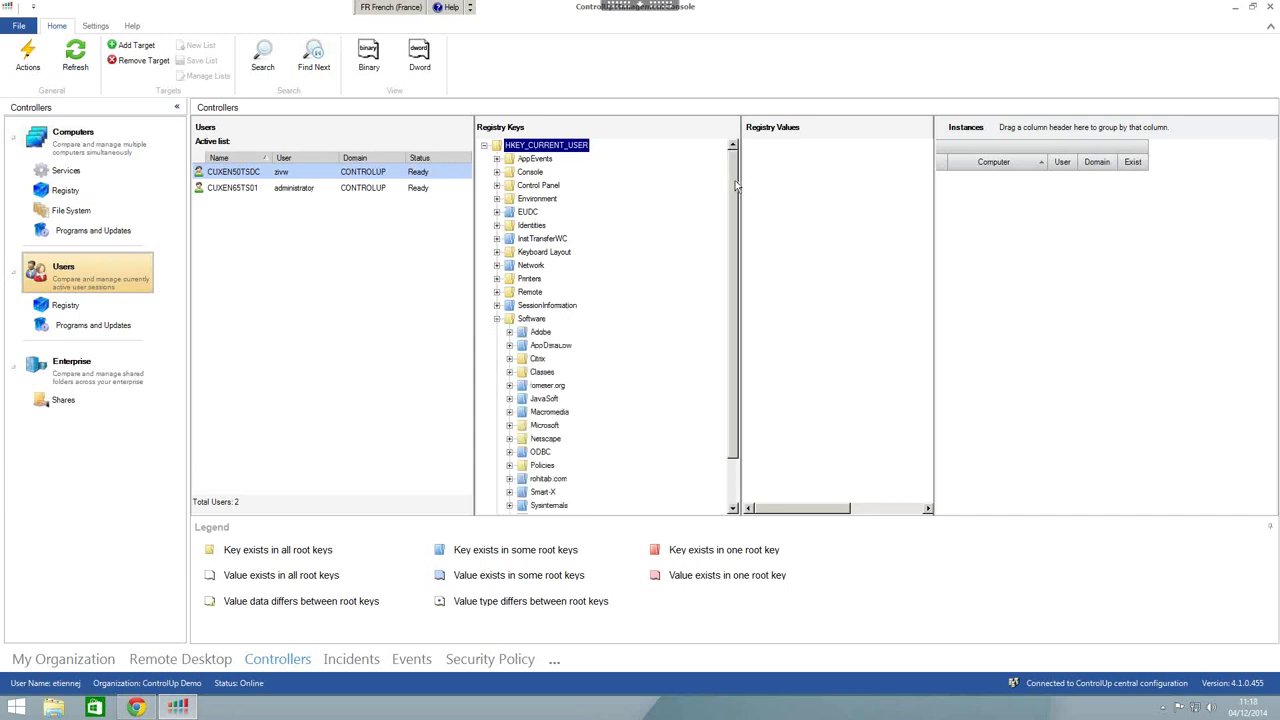
scroll(724, 287, down, 2)
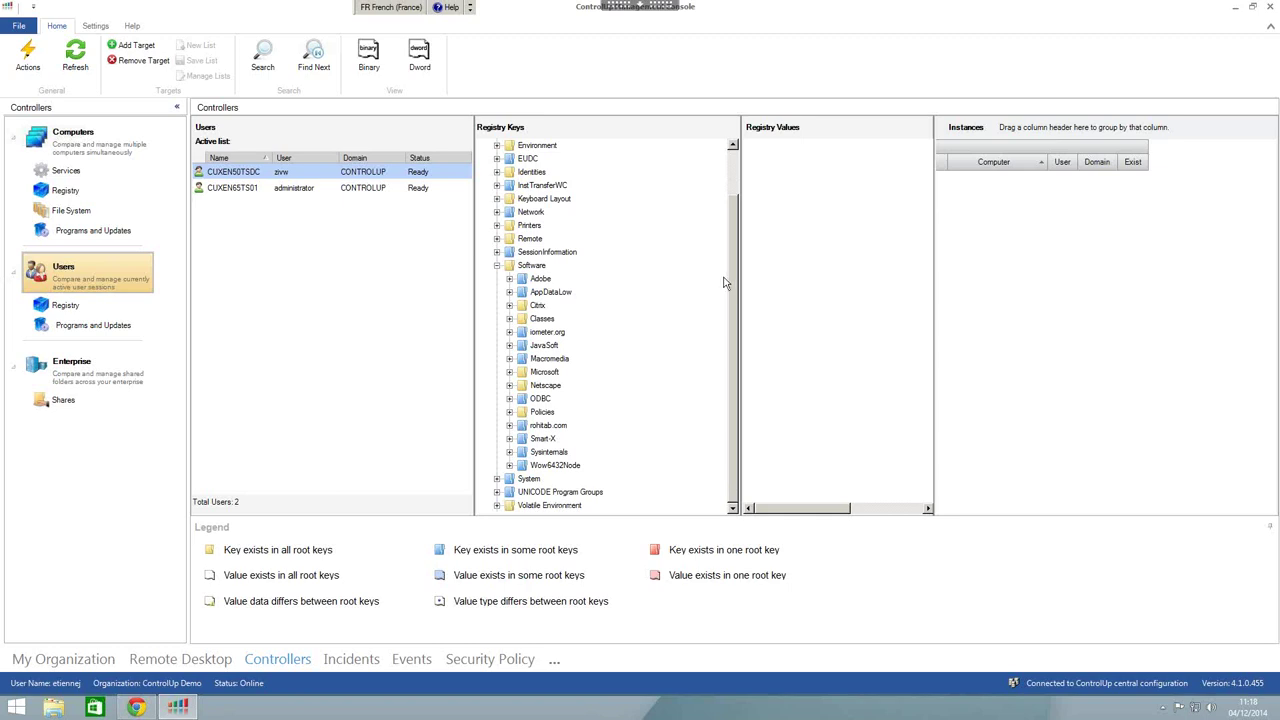
click(510, 455)
click(558, 466)
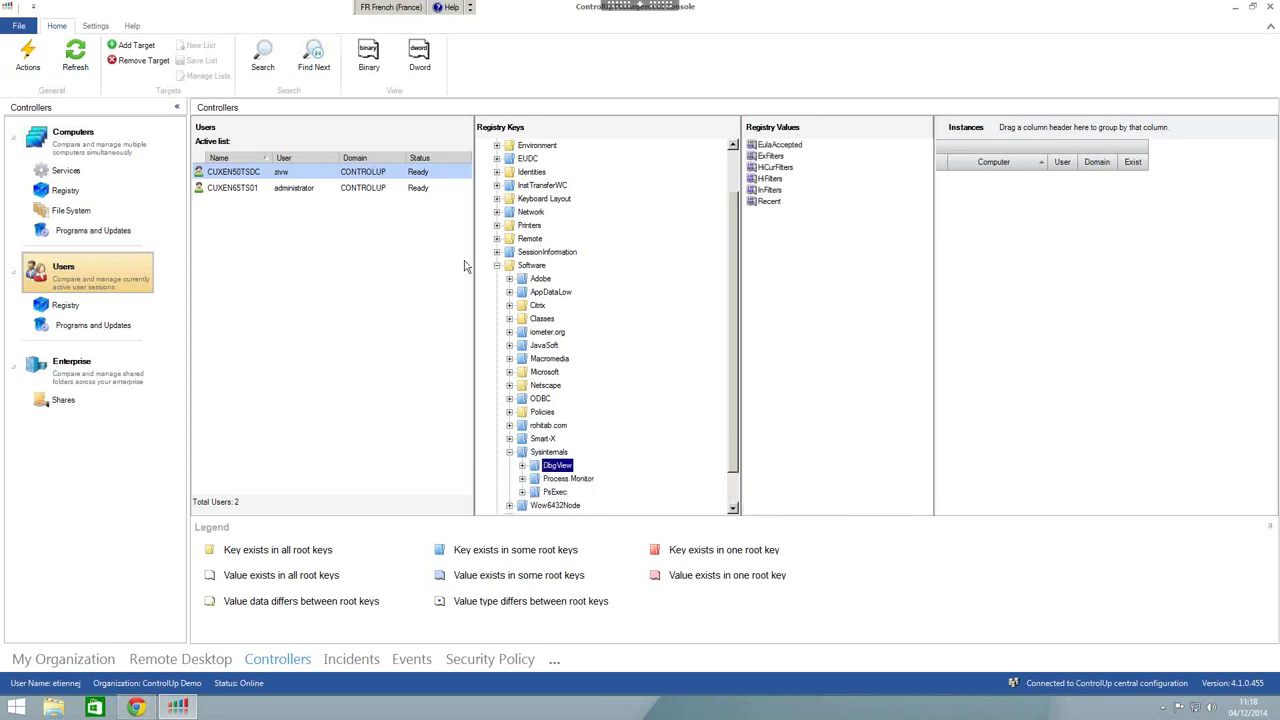
- Open the Enterprise Shares controller and view its options for adding network shares, without adding any
click(87, 399)
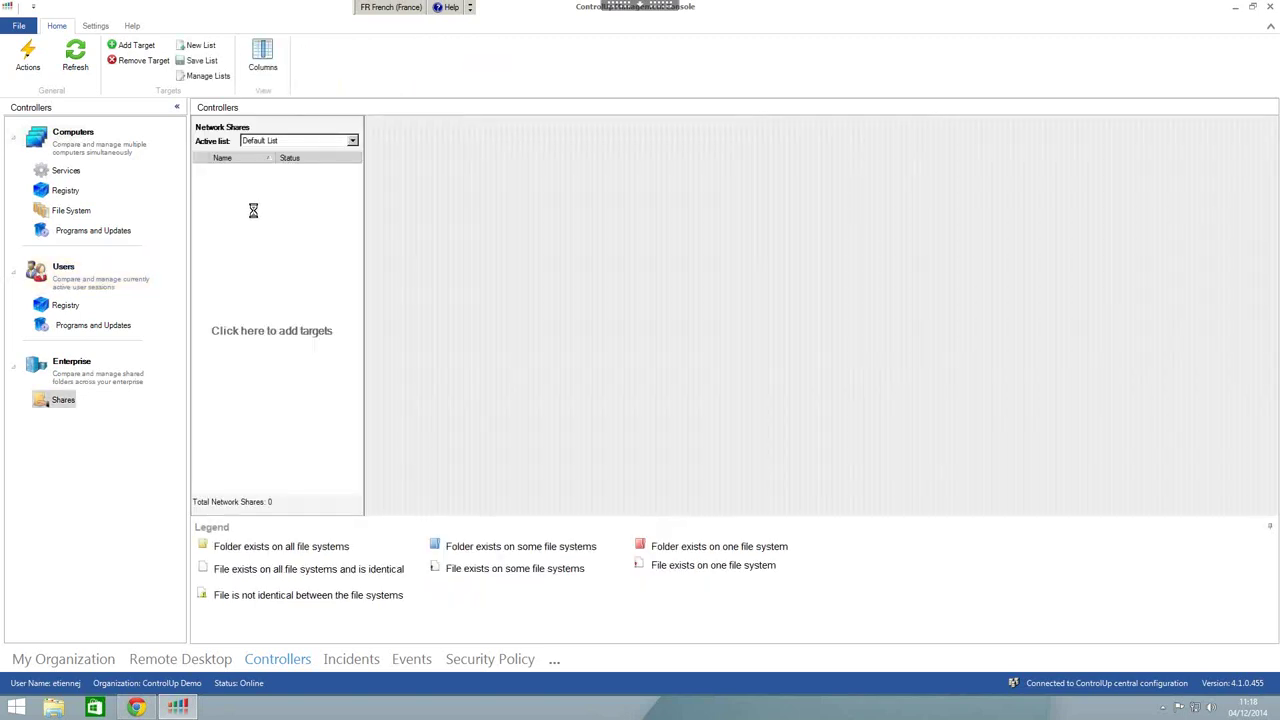
double_click(484, 306)
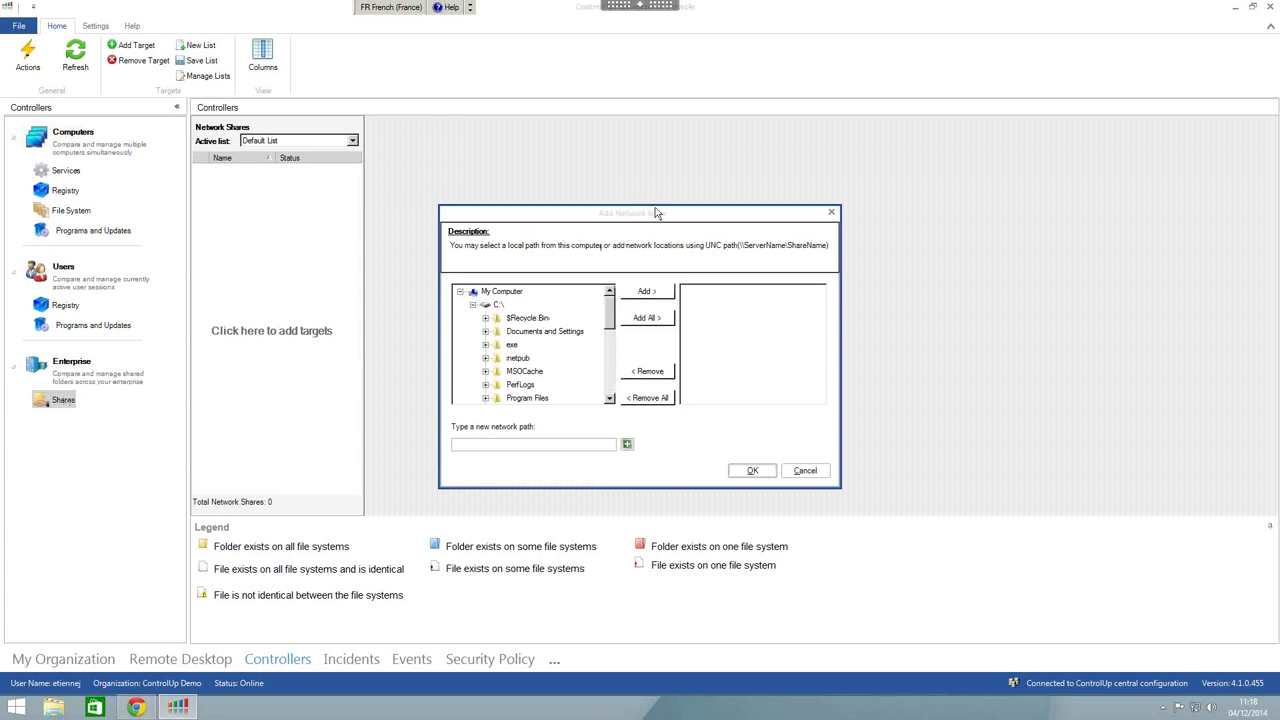
click(805, 472)
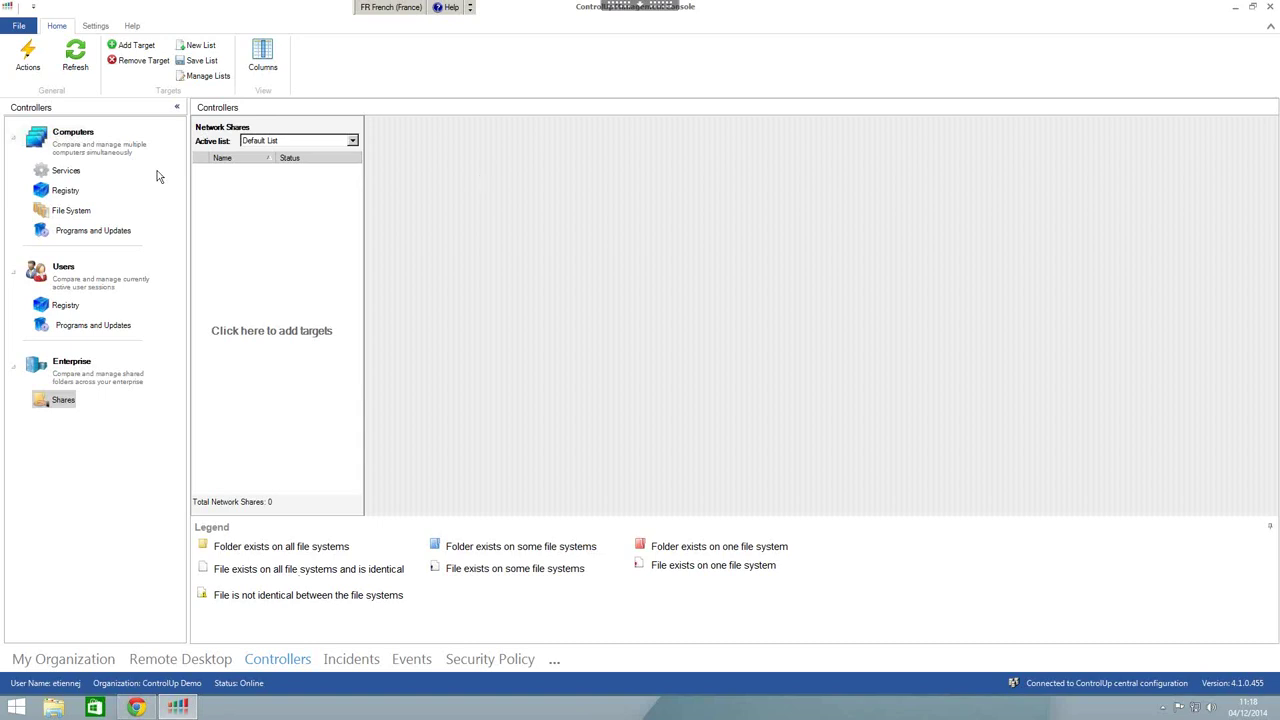
- Revisit the File System comparison of the computers and open the Incidents overview of incident types
click(72, 211)
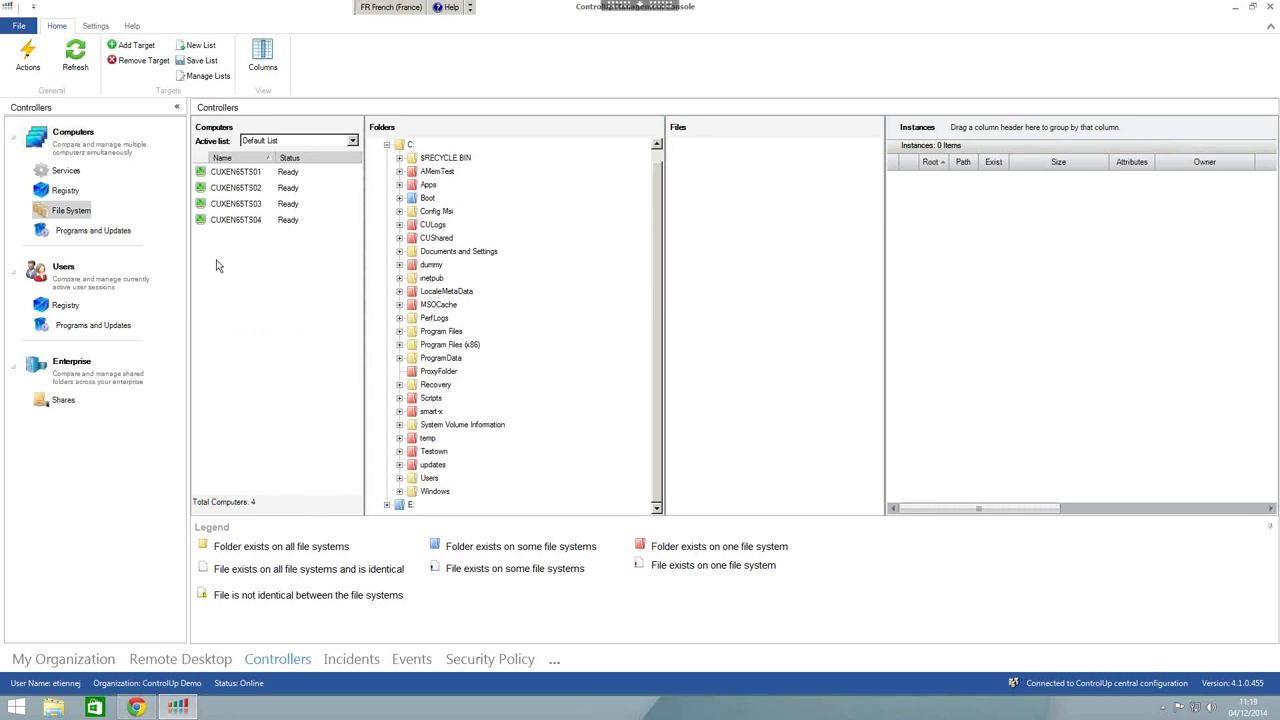
click(345, 660)
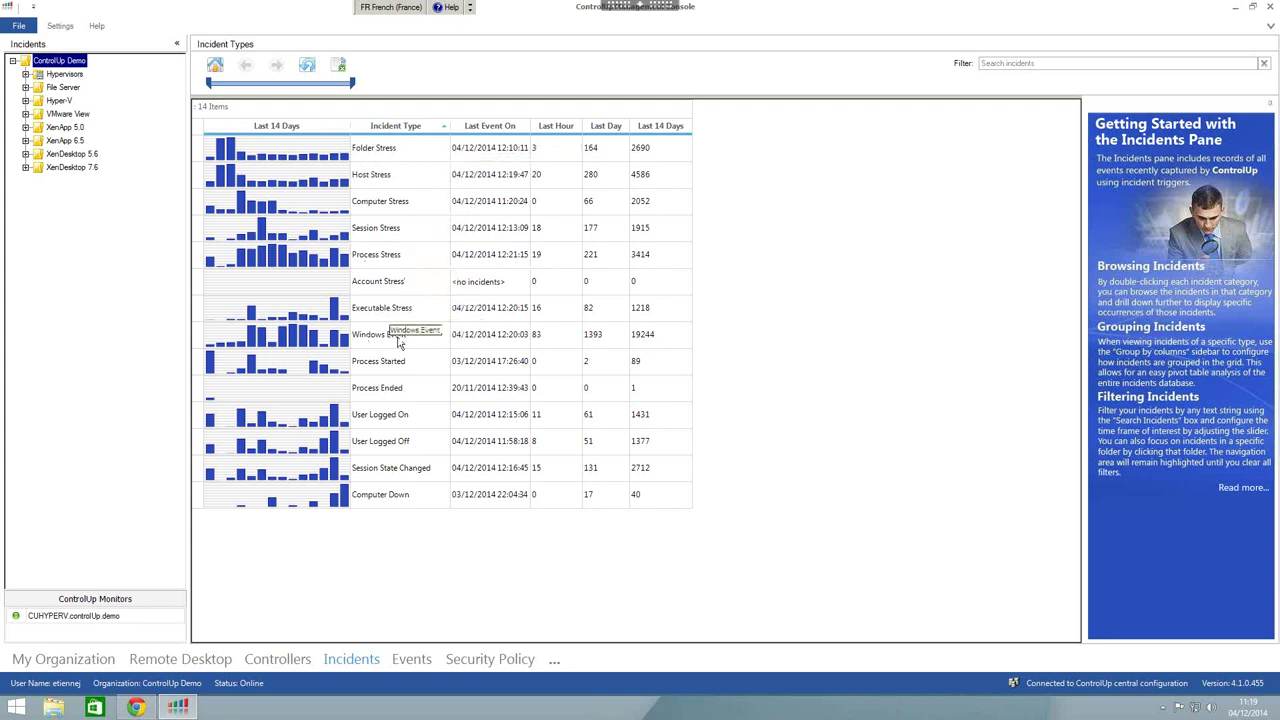
- Drill into the Windows Event incidents down to the individual System log incidents from source DCOM on CUHYPERV
click(564, 342)
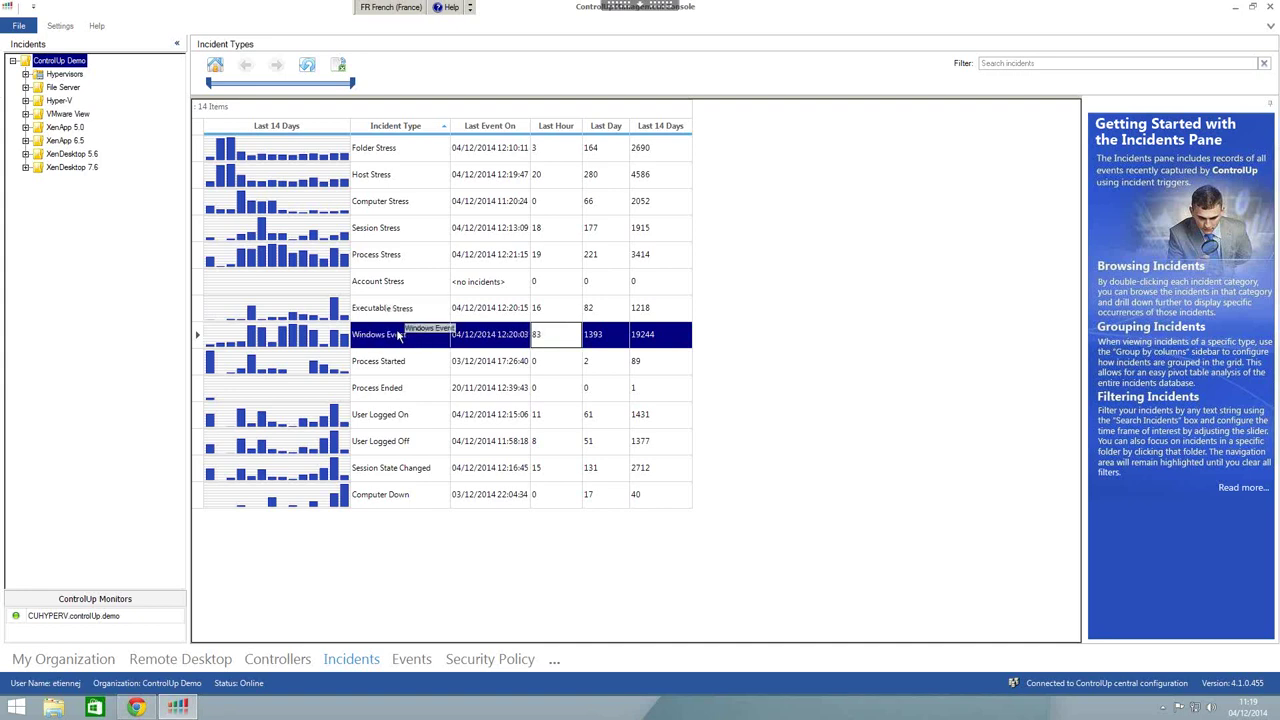
double_click(344, 343)
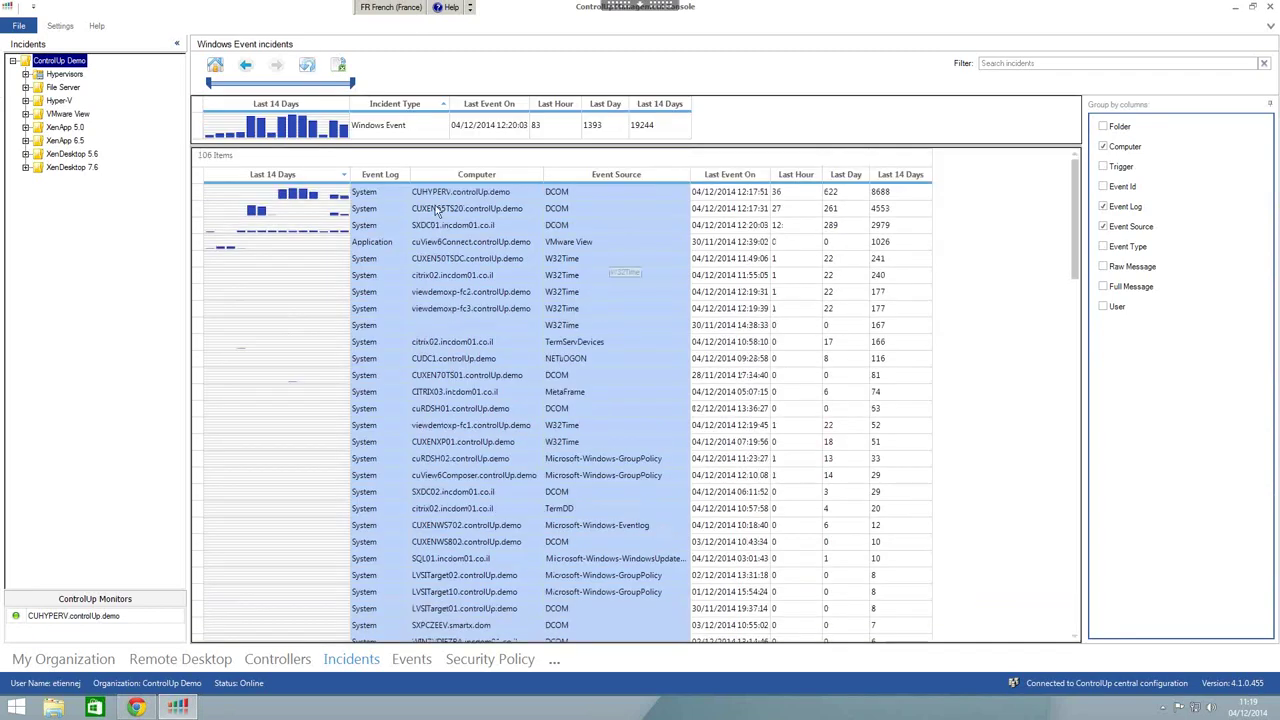
click(797, 194)
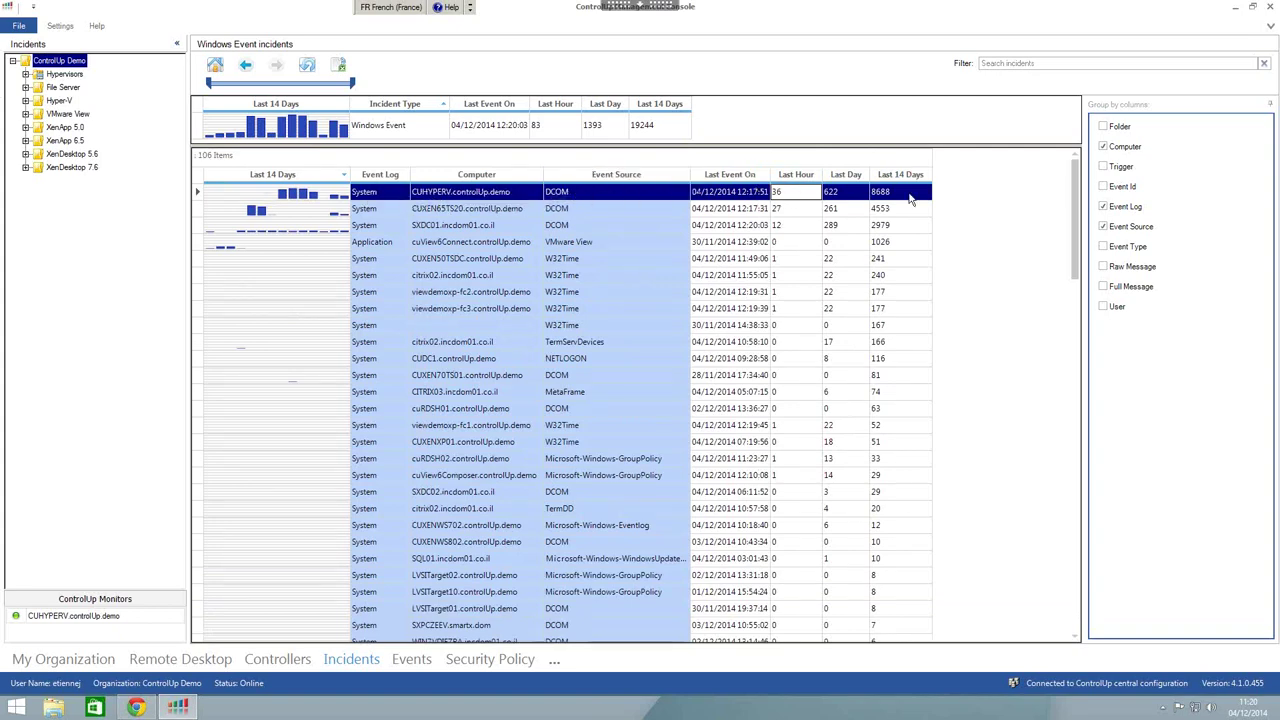
click(909, 195)
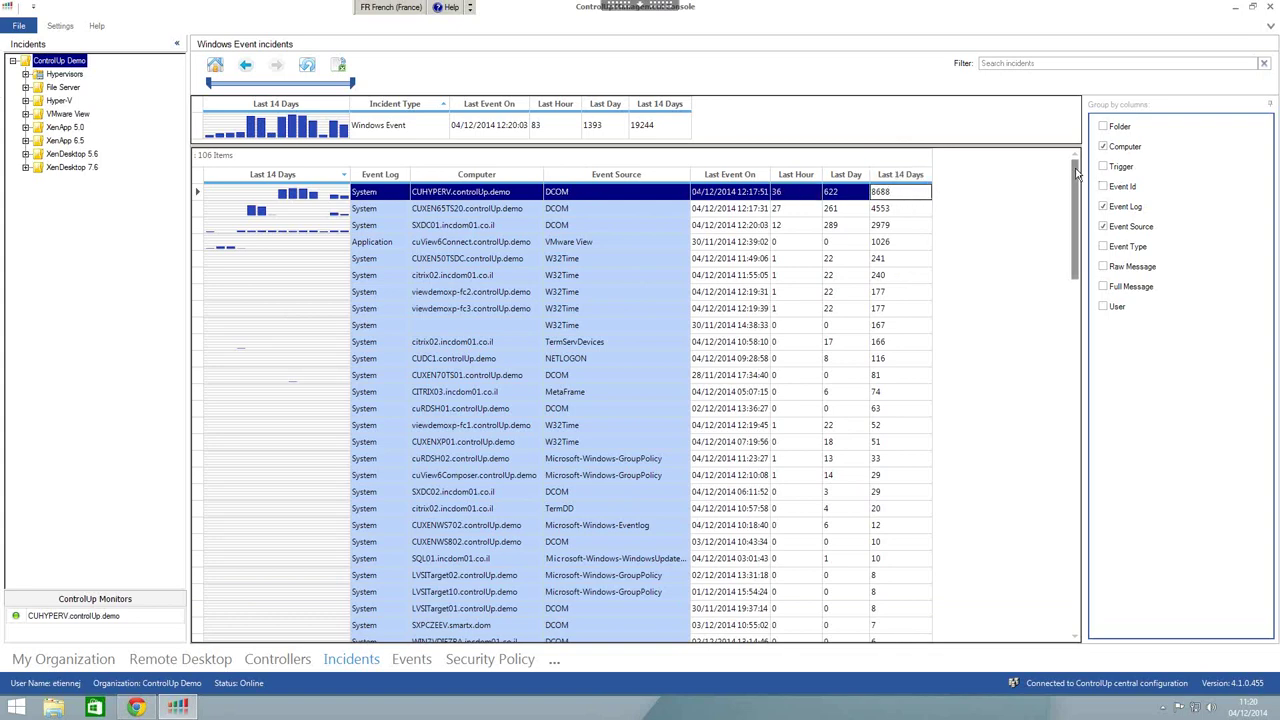
mouse_move(1076, 200)
mouse_down()
mouse_move(1080, 481)
mouse_move(1076, 218)
mouse_up()
double_click(622, 195)
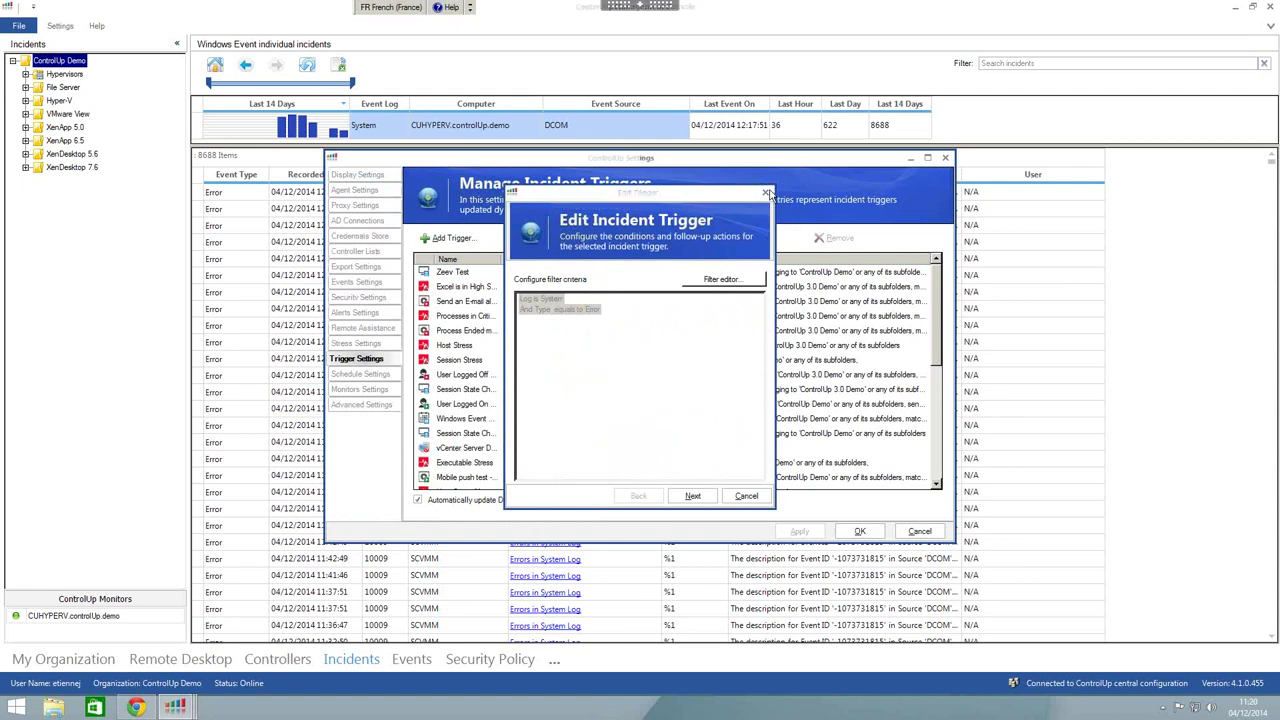
- Close the Errors in System Log trigger settings without changes and return to the overview of all incident types
click(766, 192)
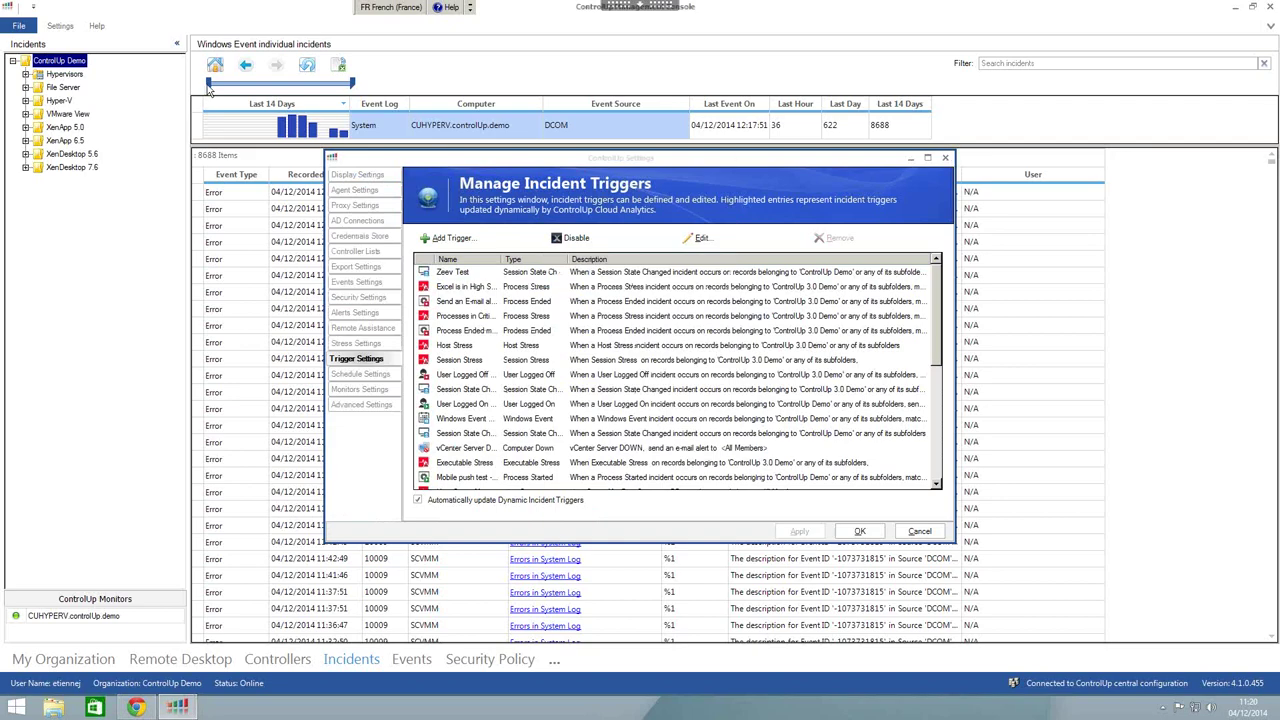
click(245, 68)
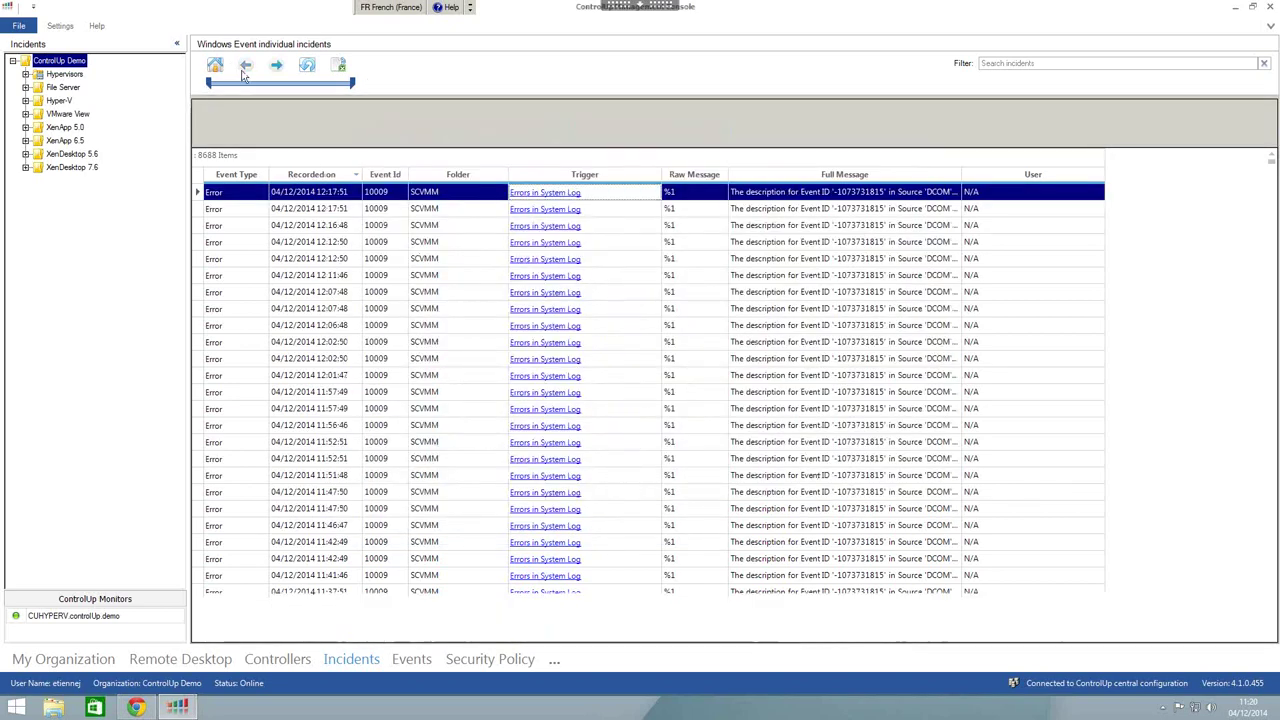
click(247, 68)
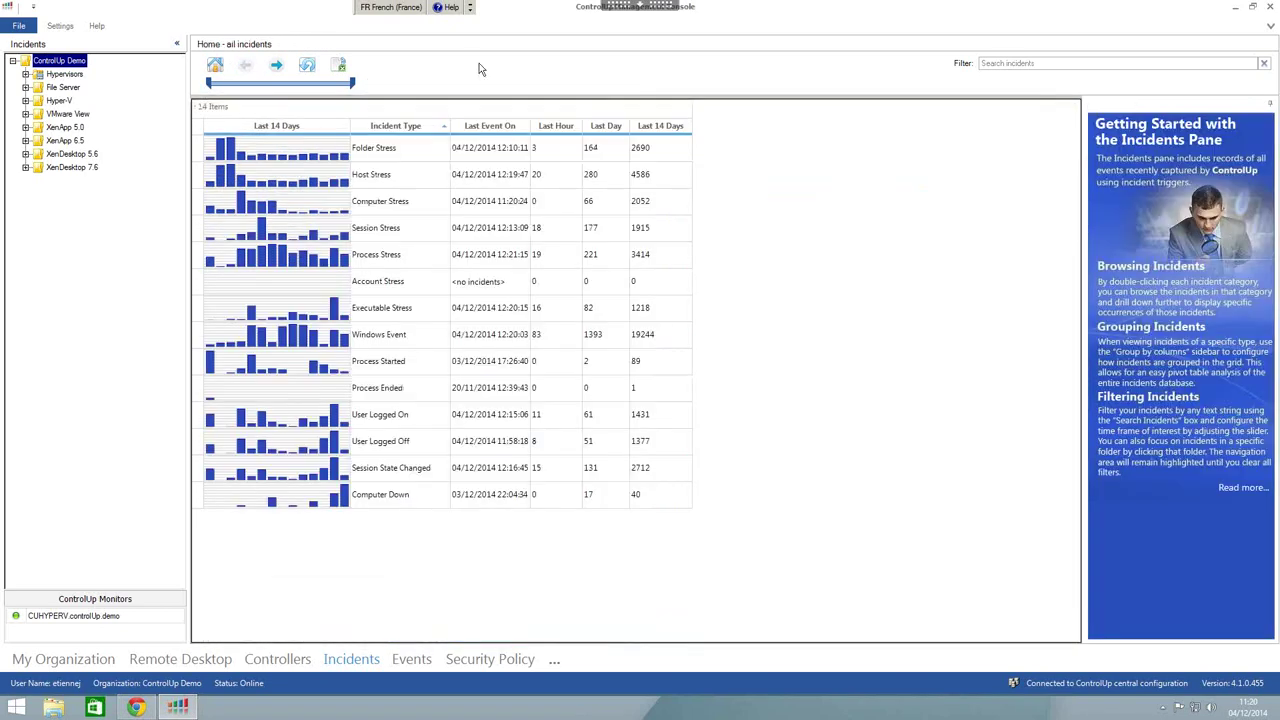
- Filter the incidents by the computer name cuxen65ts01
click(1084, 62)
text(cuxen)
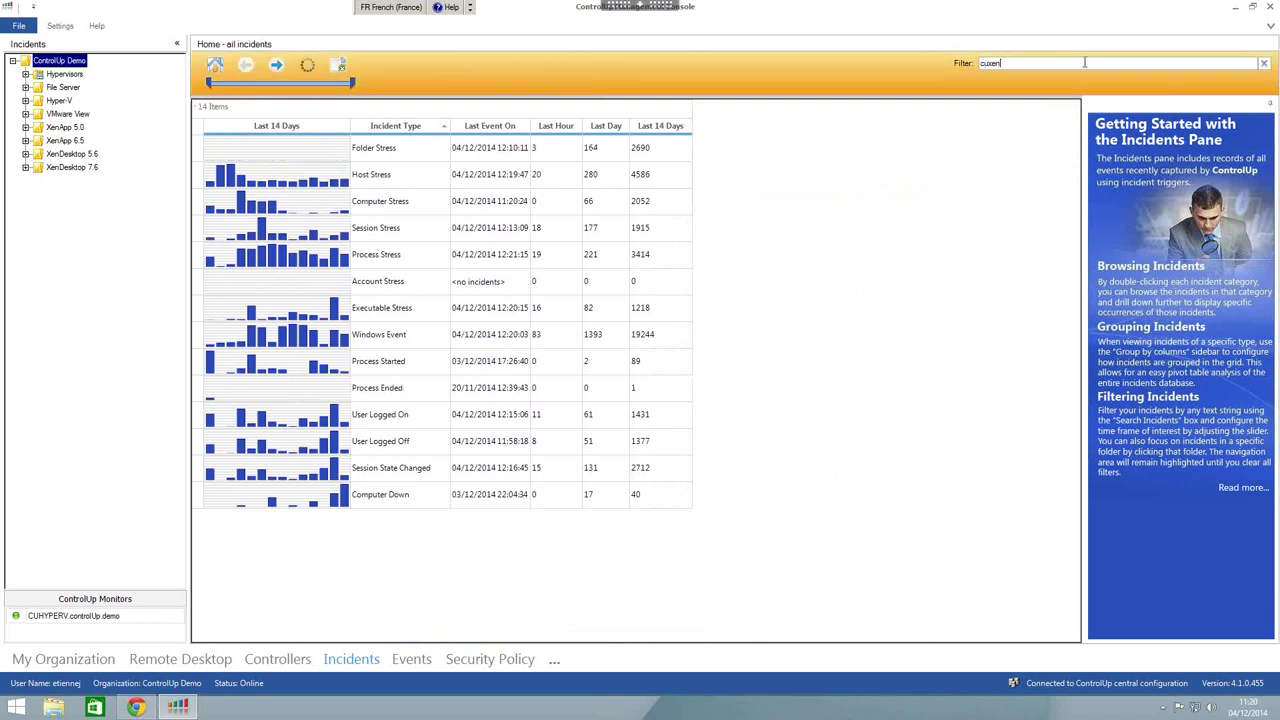
text(65)
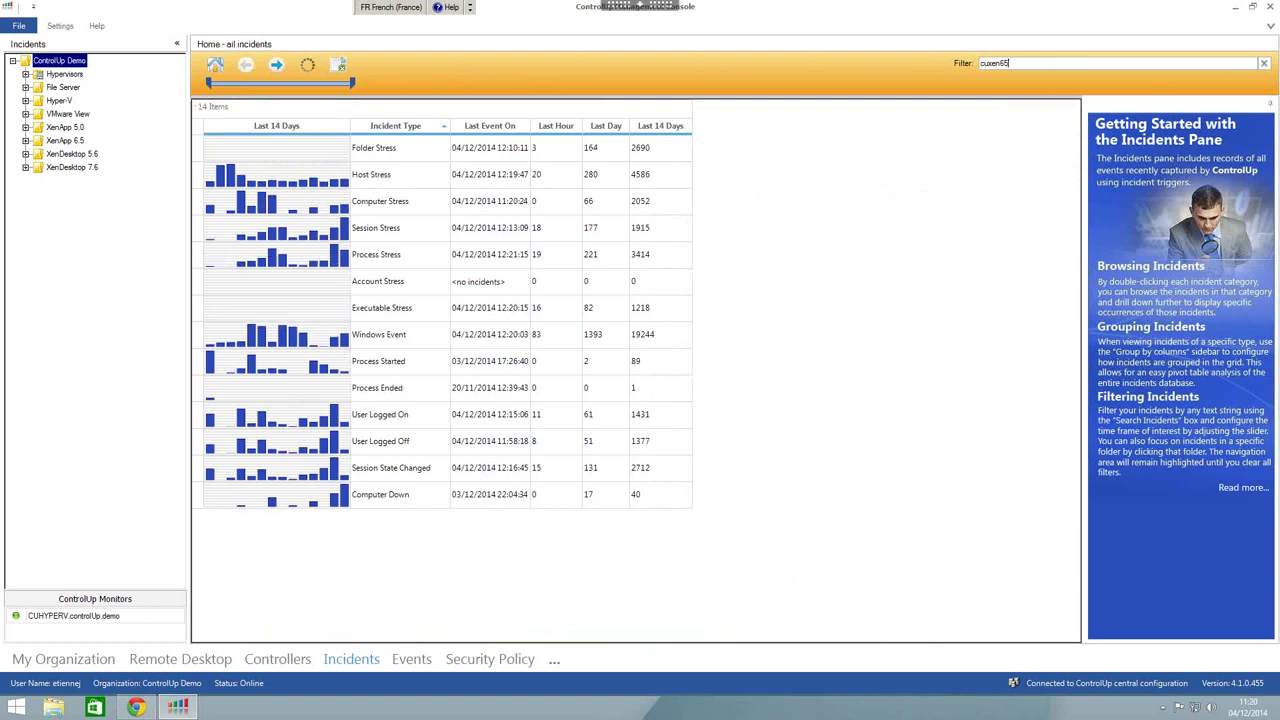
text(ts01)
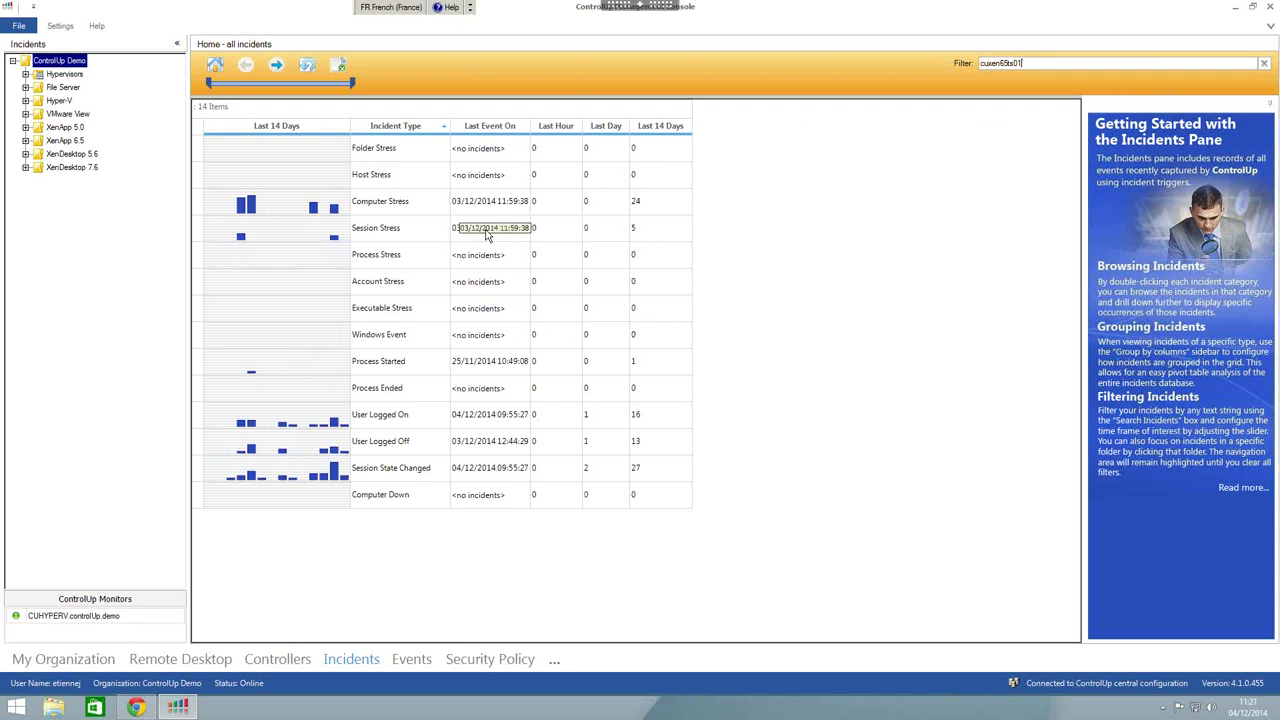
- Drill into the individual Computer Stress incidents of CUXEN65TS01 and view the Computers in Critical Stress trigger, leaving it unchanged
double_click(343, 208)
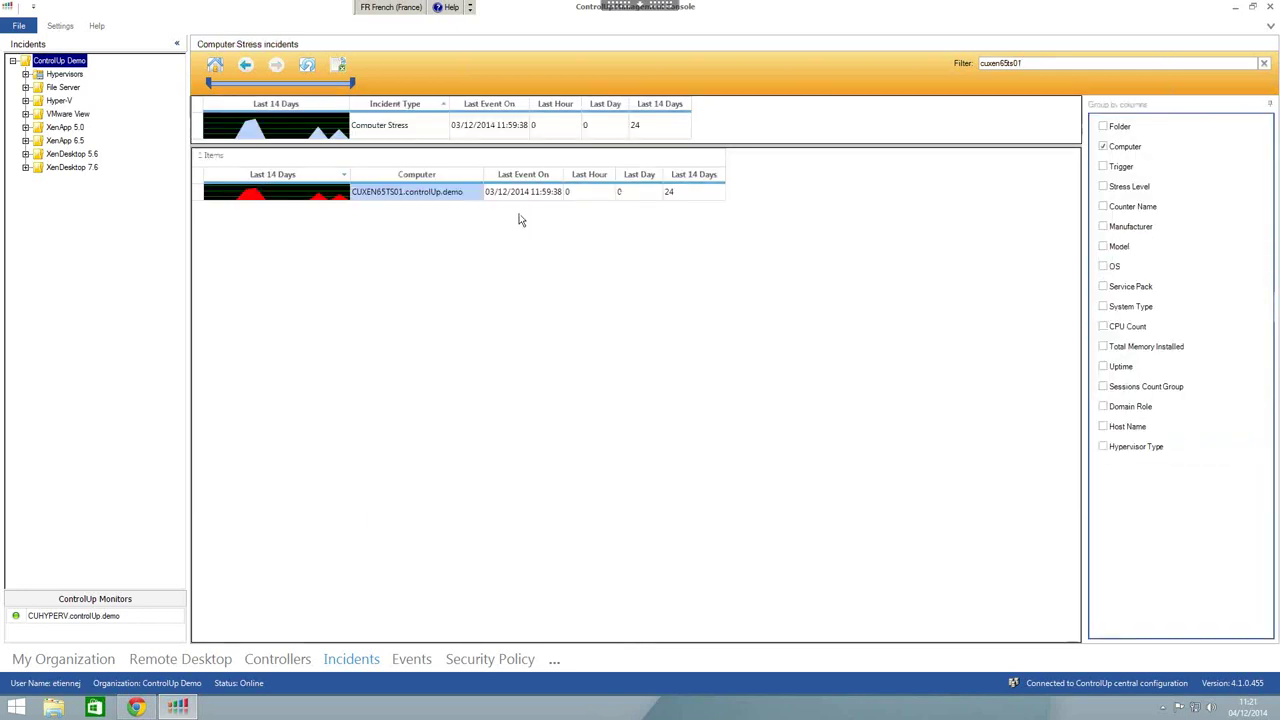
click(366, 194)
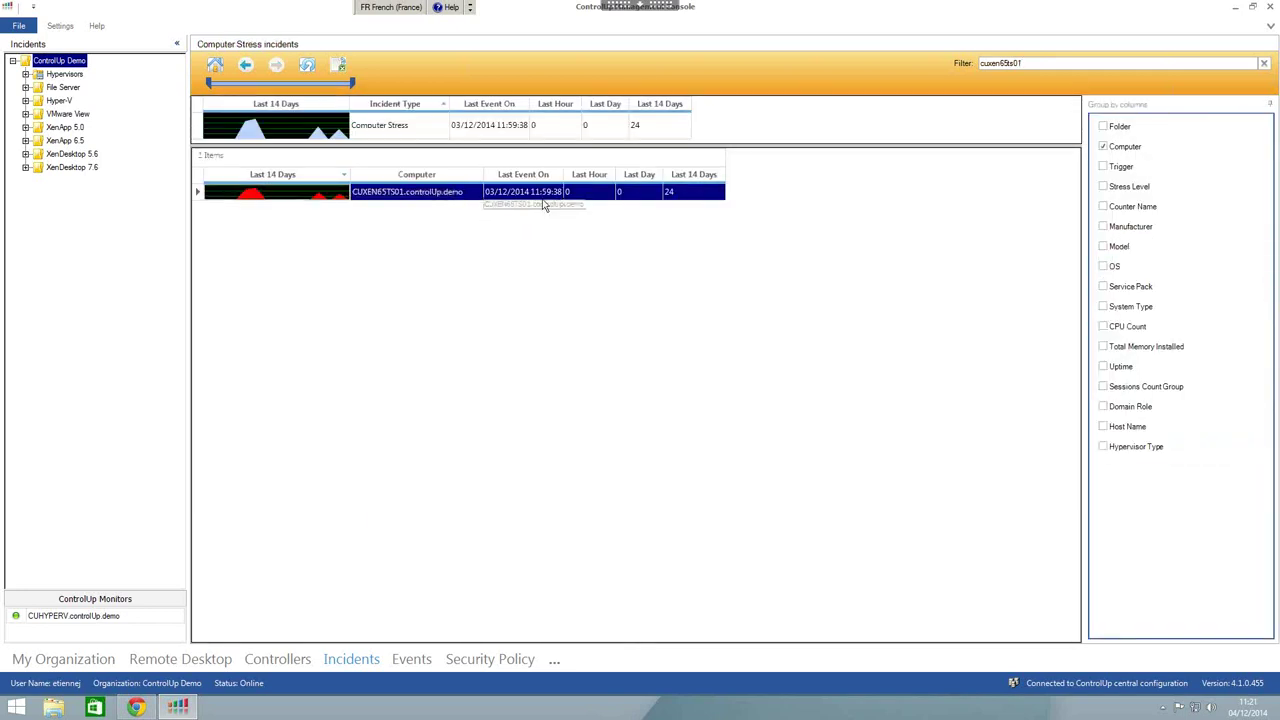
double_click(323, 196)
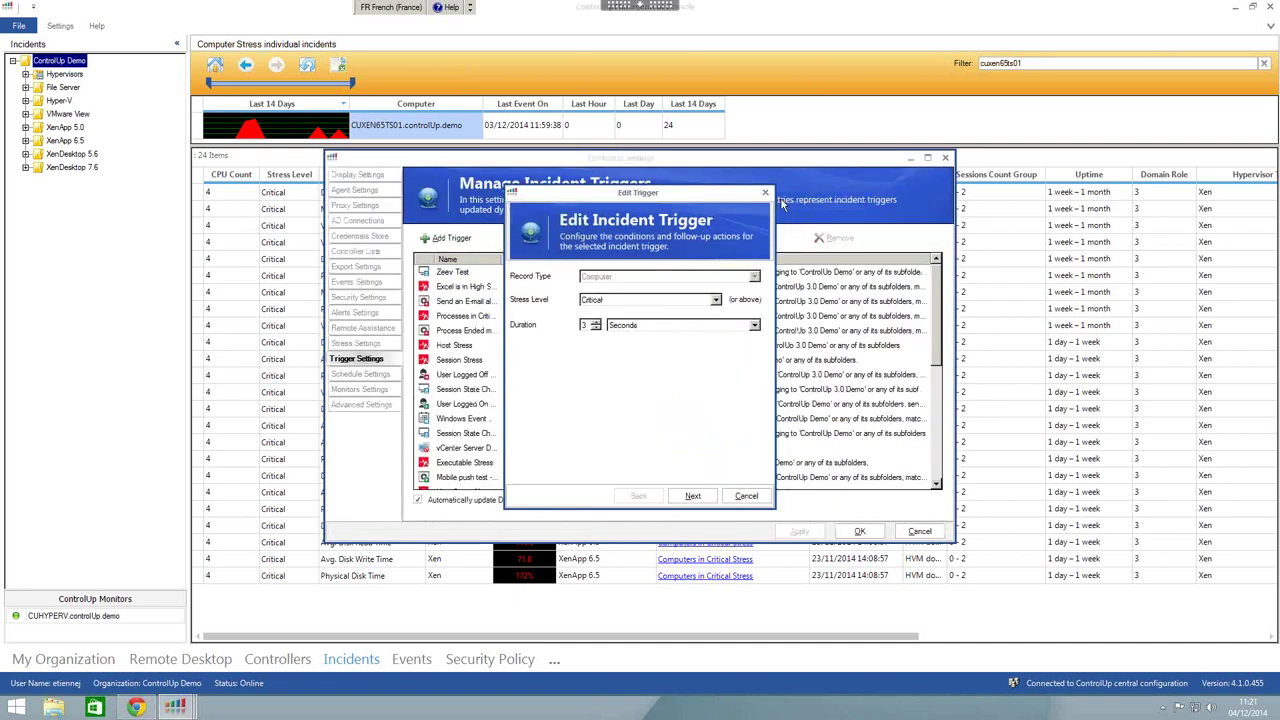
click(765, 192)
click(945, 158)
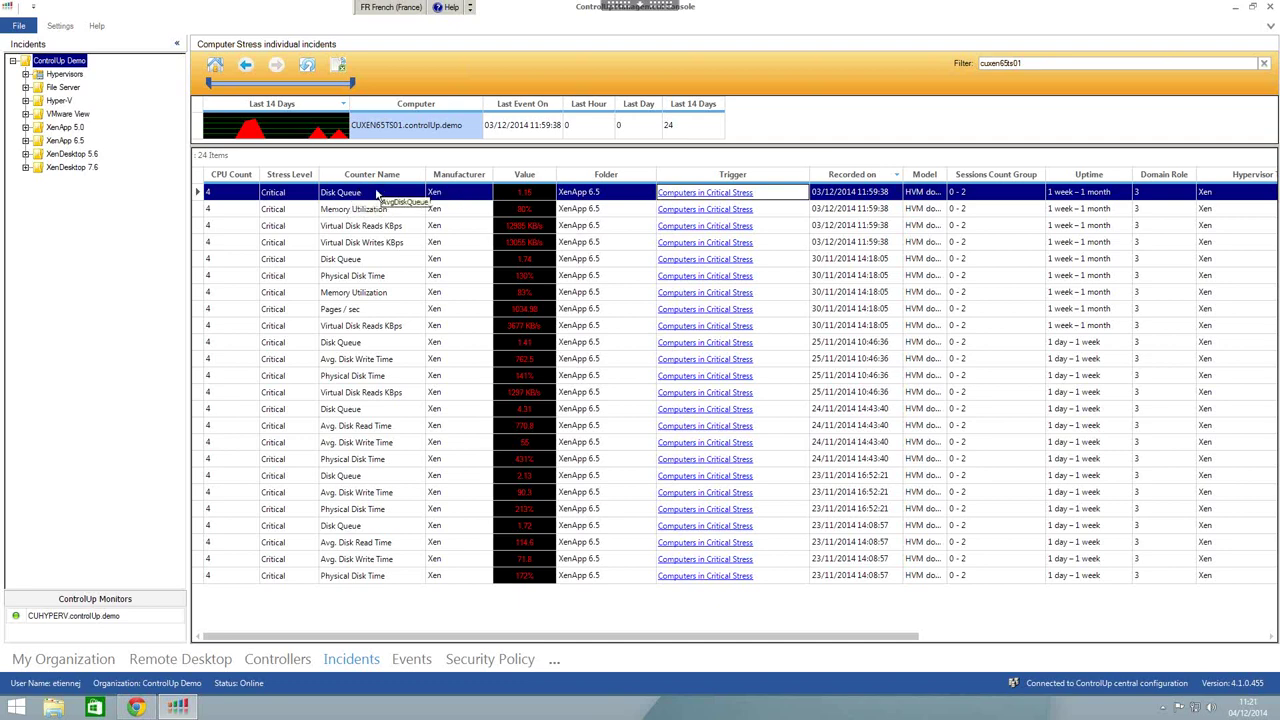
- Examine the recorded stress counters such as Memory Utilization, Virtual Disk Reads KBps and Disk Queue, and return to the incident types overview
click(390, 208)
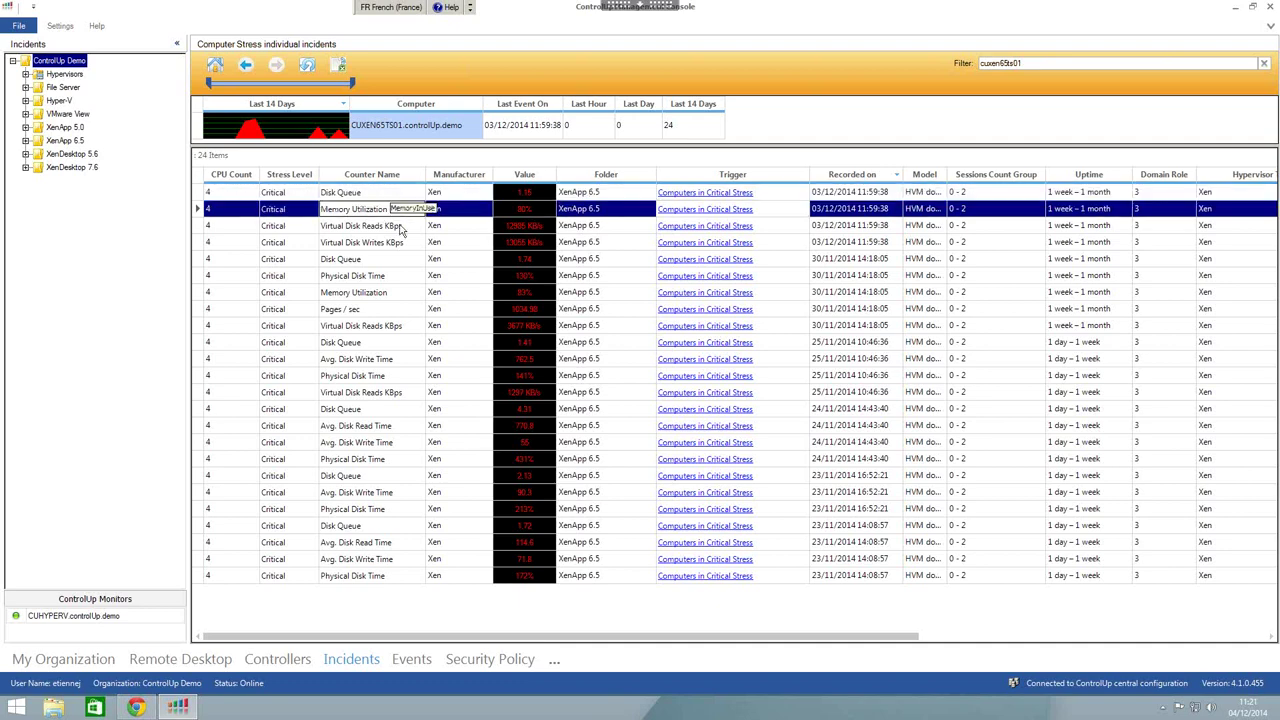
click(398, 228)
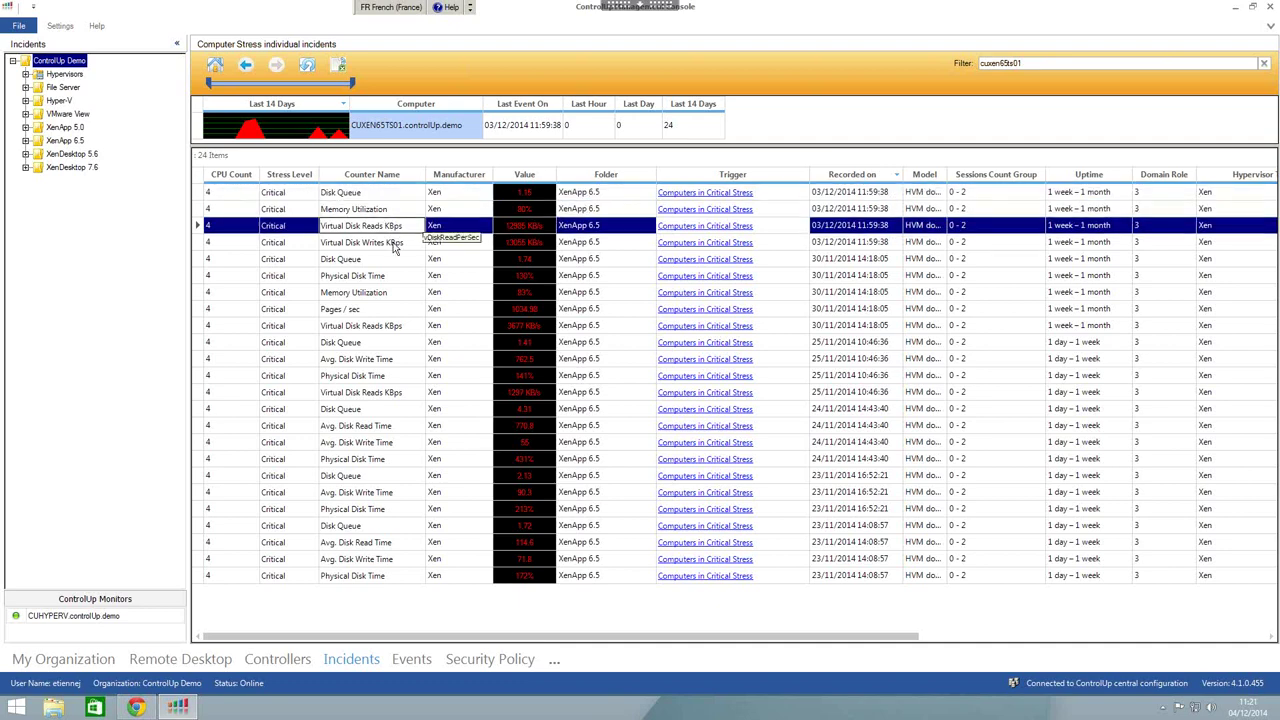
click(395, 245)
click(420, 228)
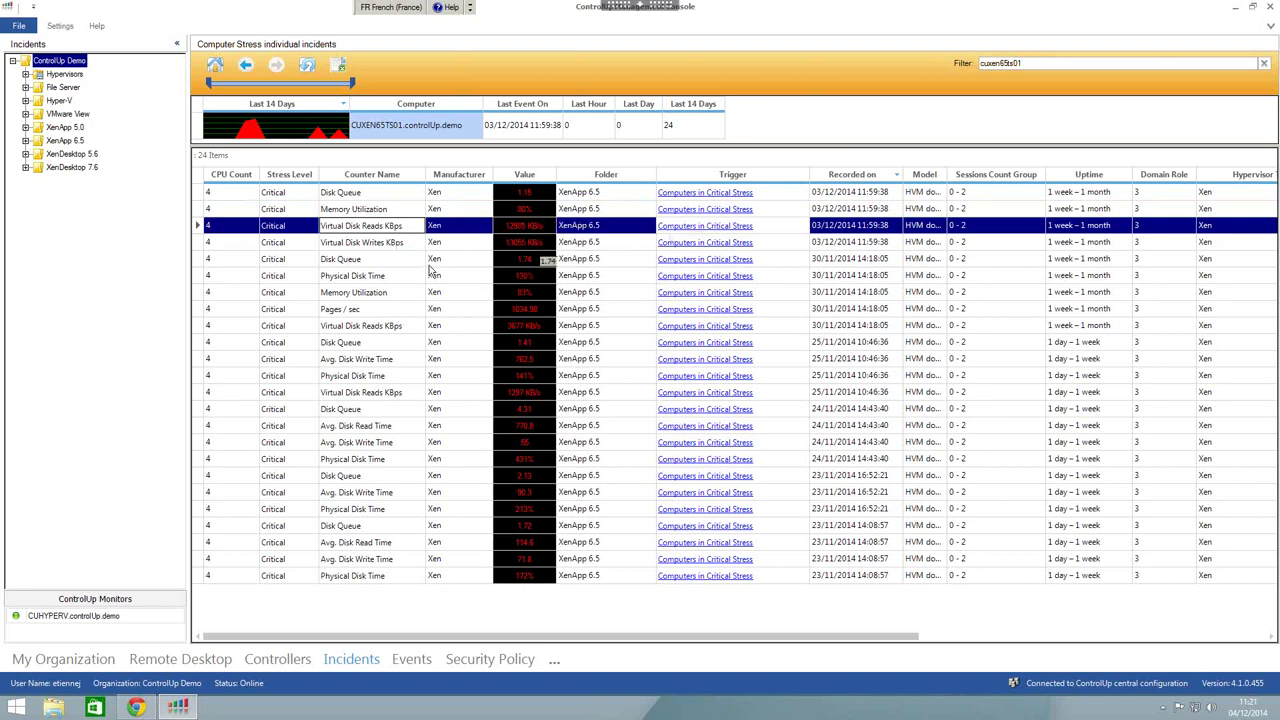
click(398, 260)
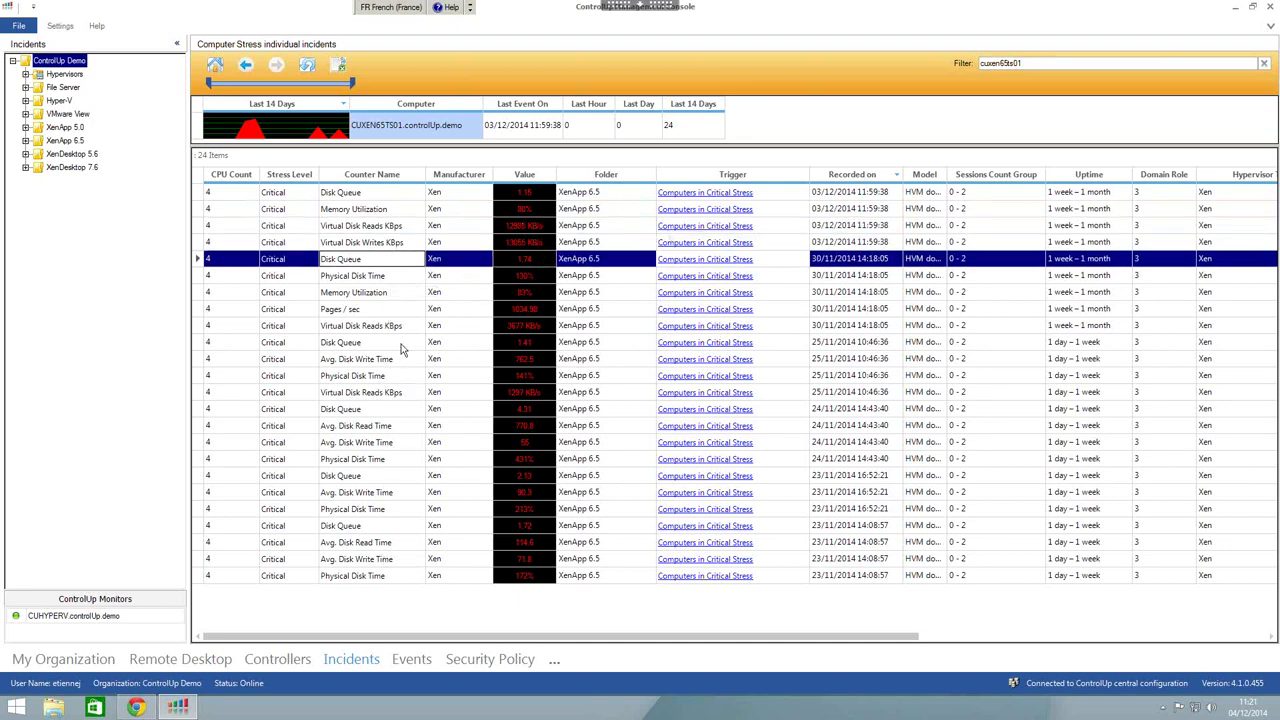
click(383, 476)
click(385, 443)
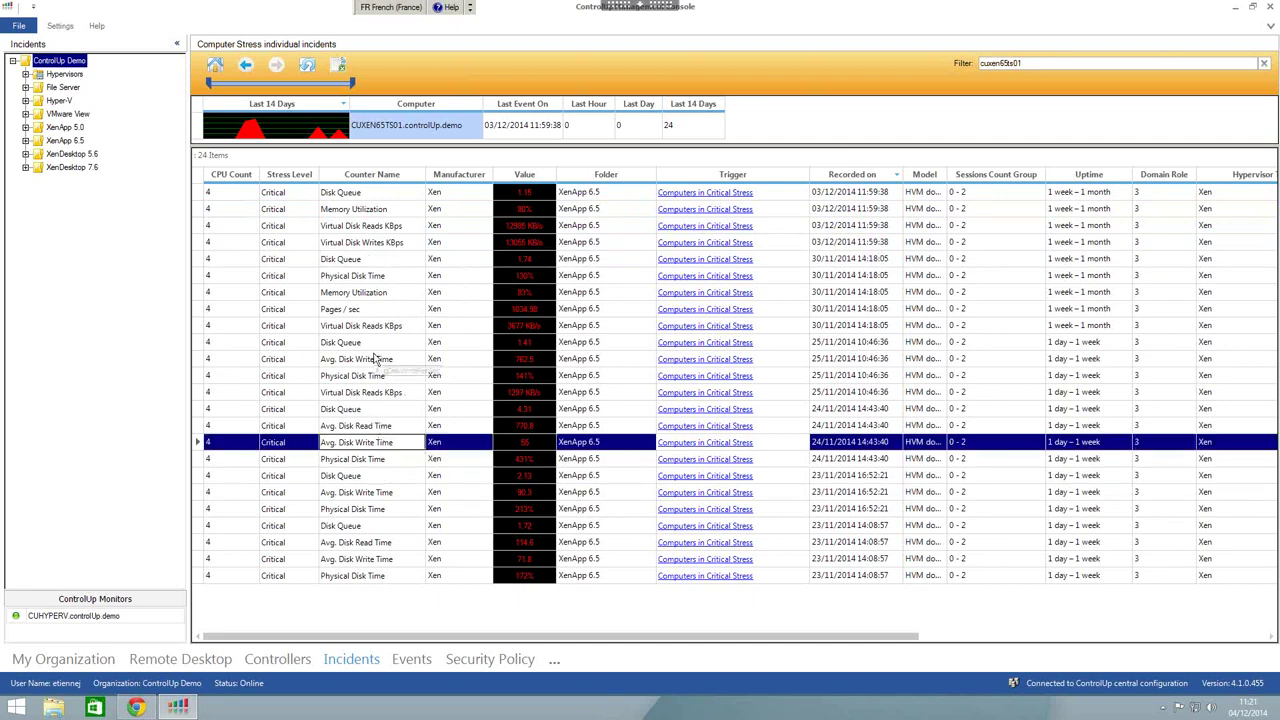
click(375, 359)
click(378, 292)
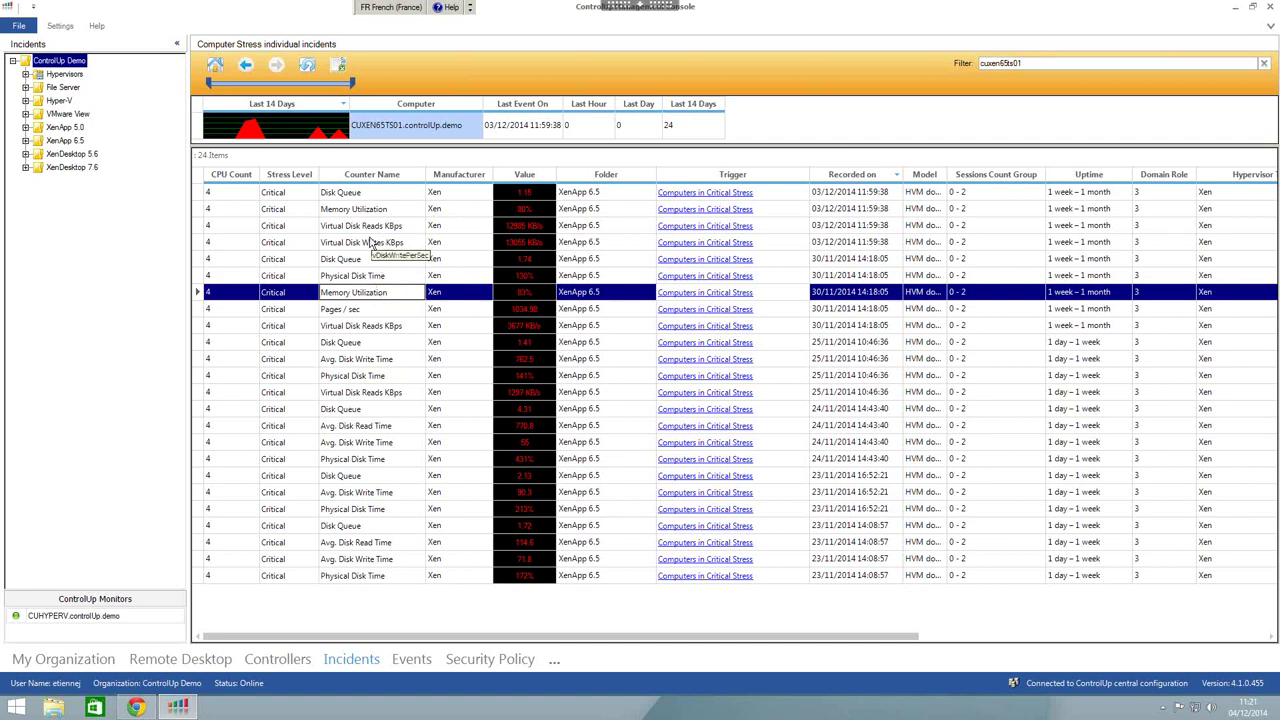
click(248, 66)
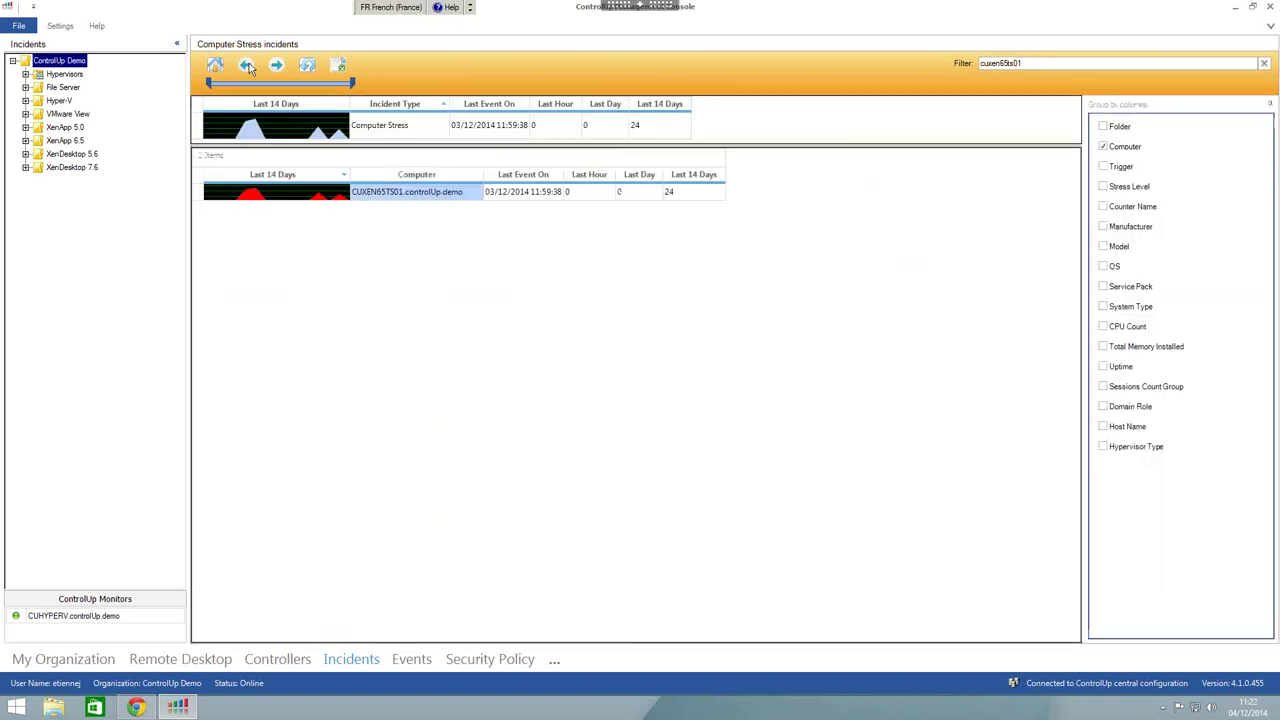
click(248, 66)
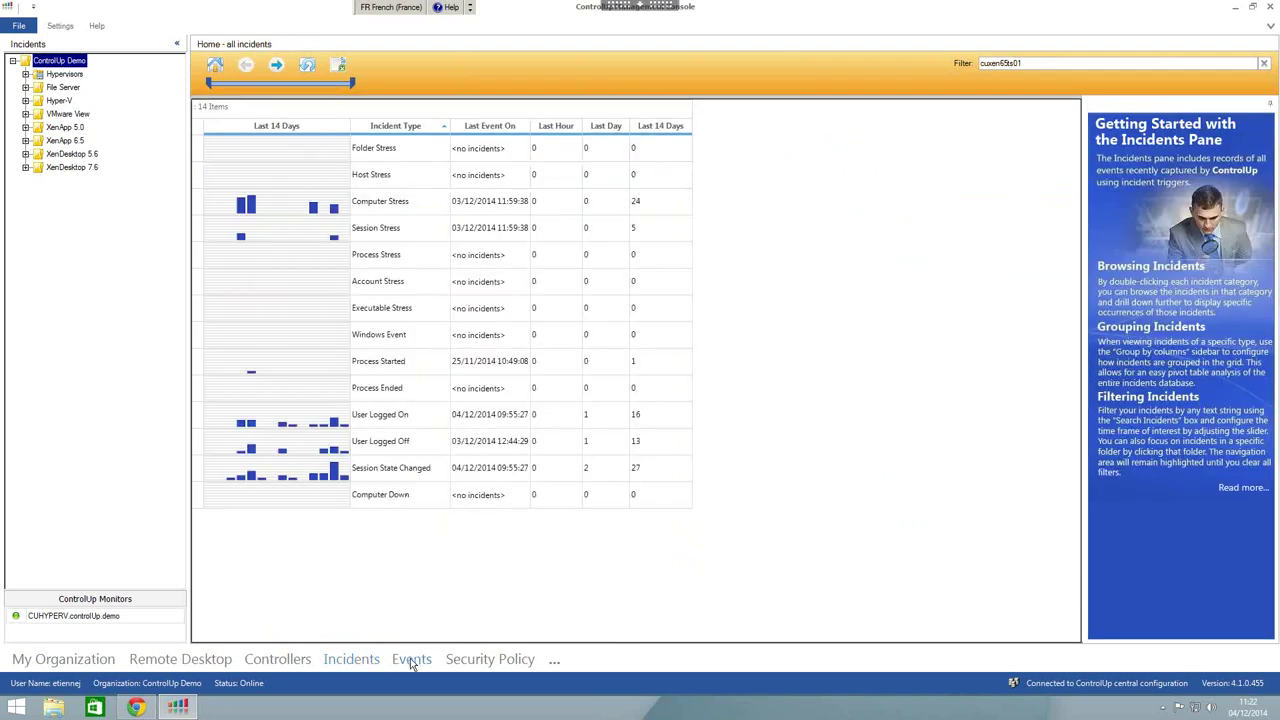
- Open the Events pane and expand the DCOM and W32Time source groups to view their error events
click(411, 659)
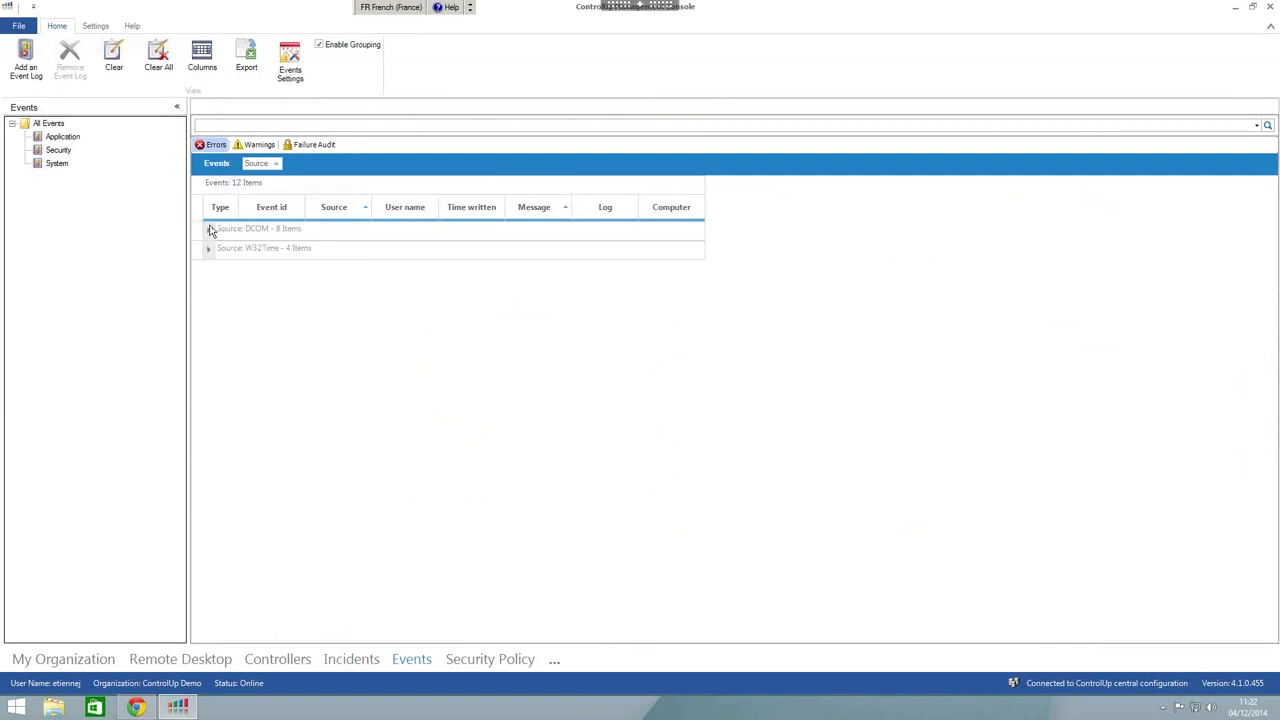
double_click(270, 232)
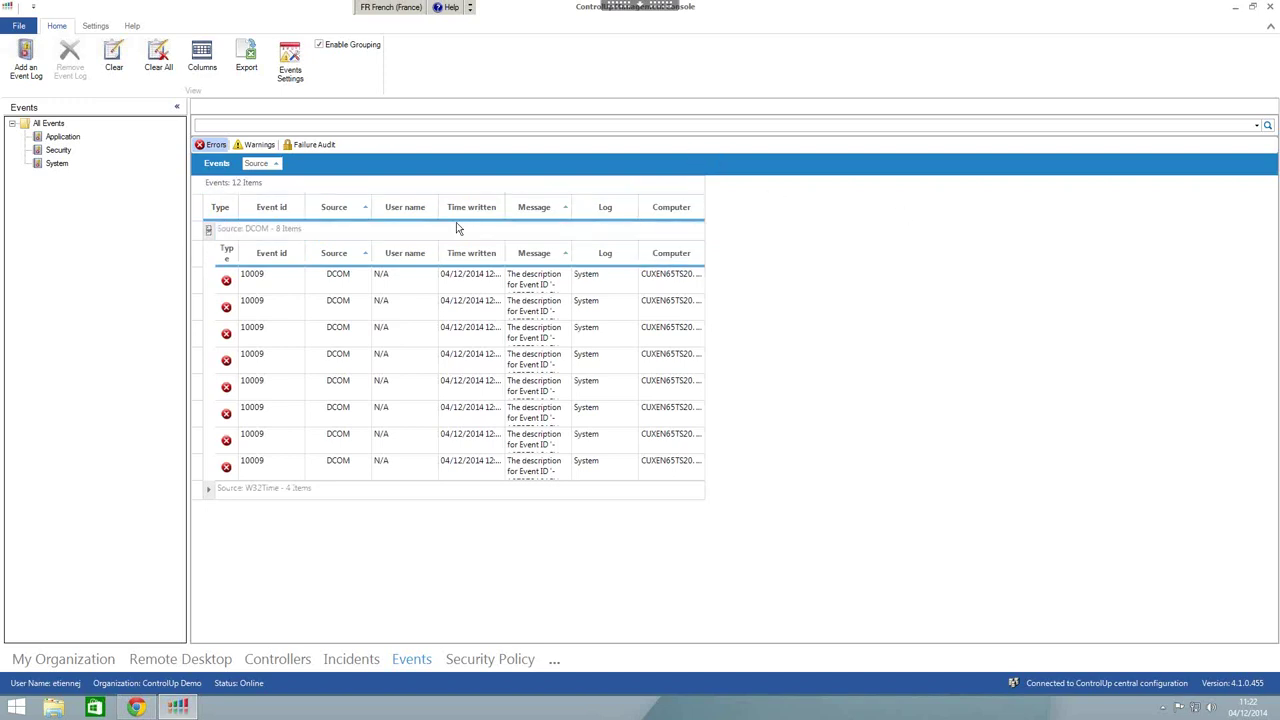
click(211, 489)
- Include warnings in the events list and expand the SceCli source group
click(257, 144)
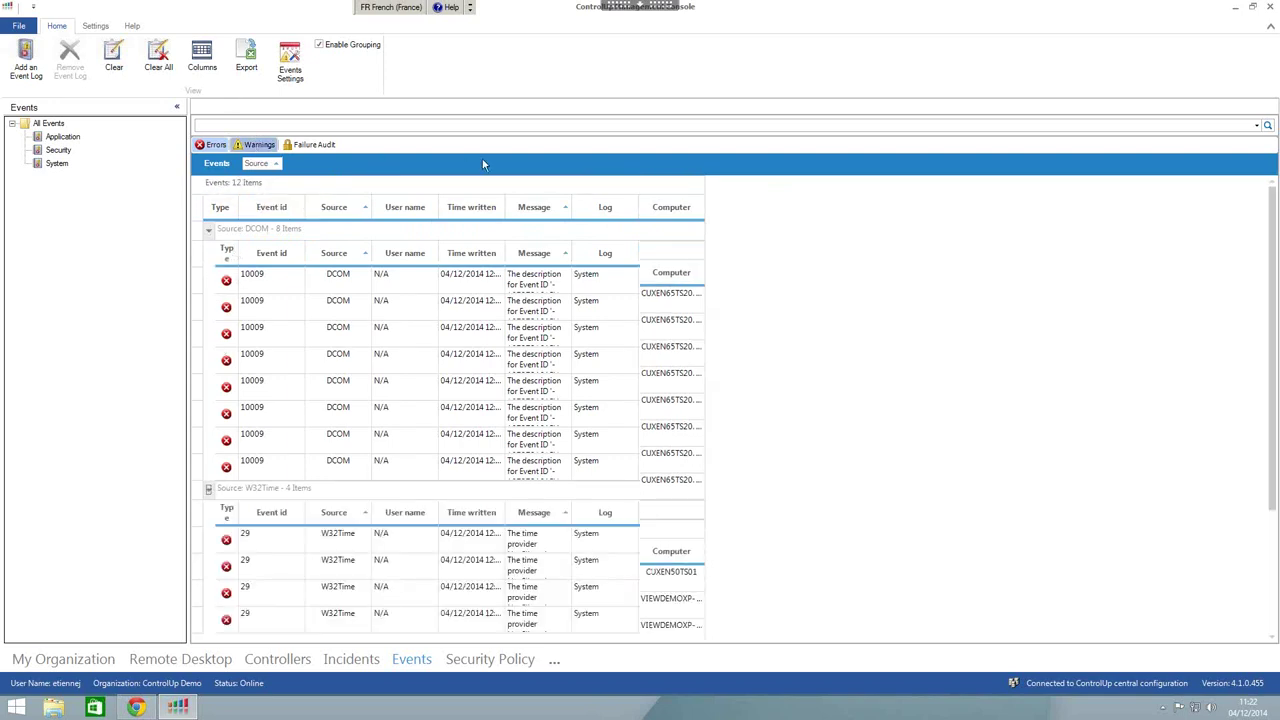
scroll(1033, 274, down, 3)
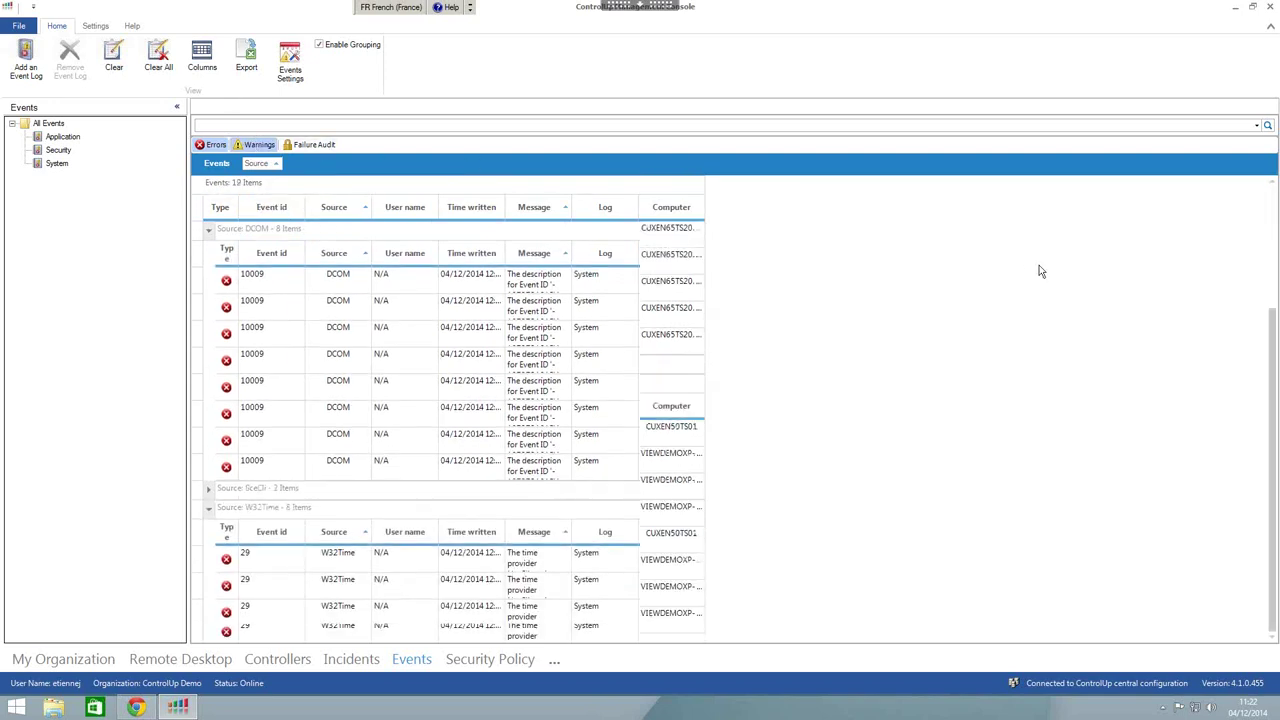
click(208, 364)
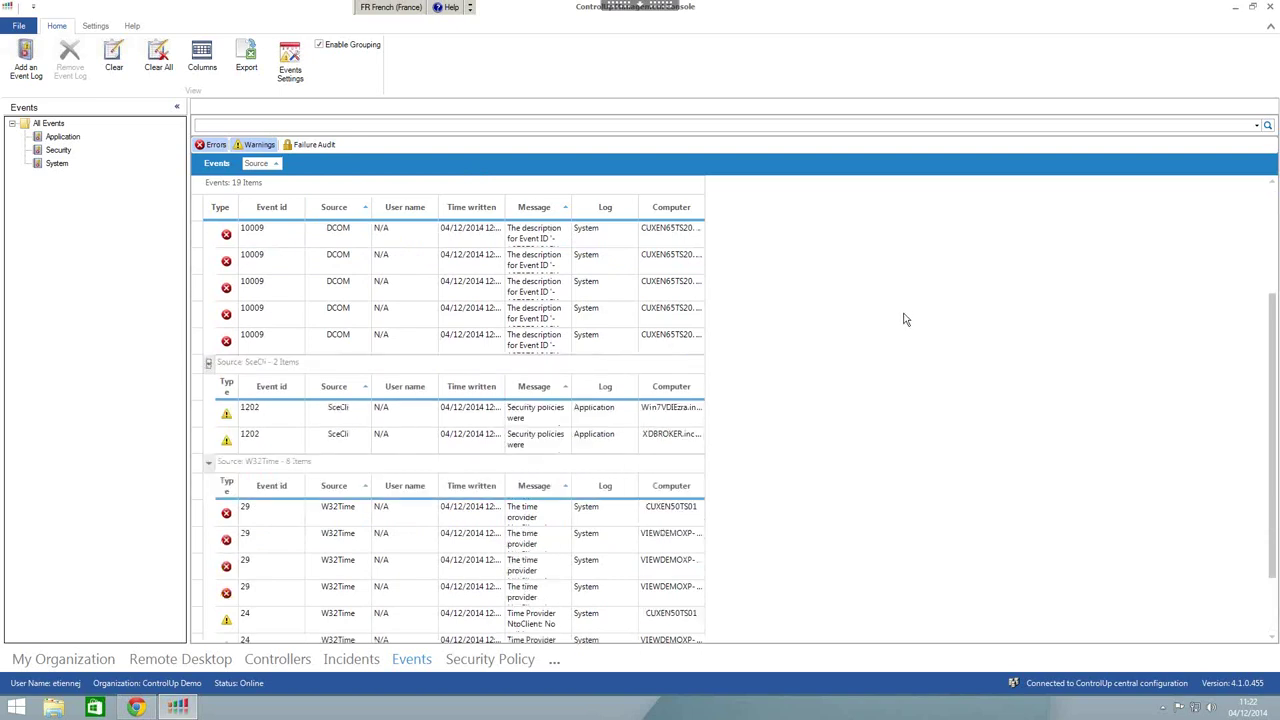
scroll(887, 350, down, 2)
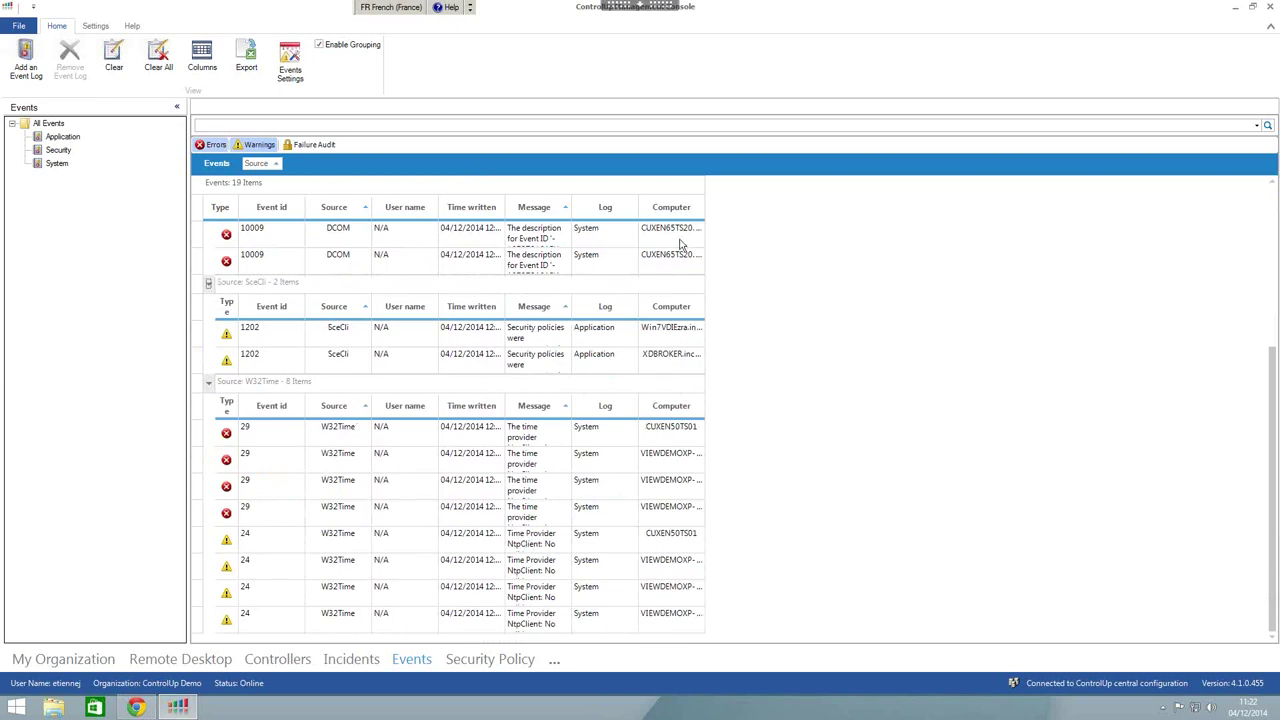
- Include Failure Audit events in the list, expand the AutoEnrollment group and select its event
click(330, 145)
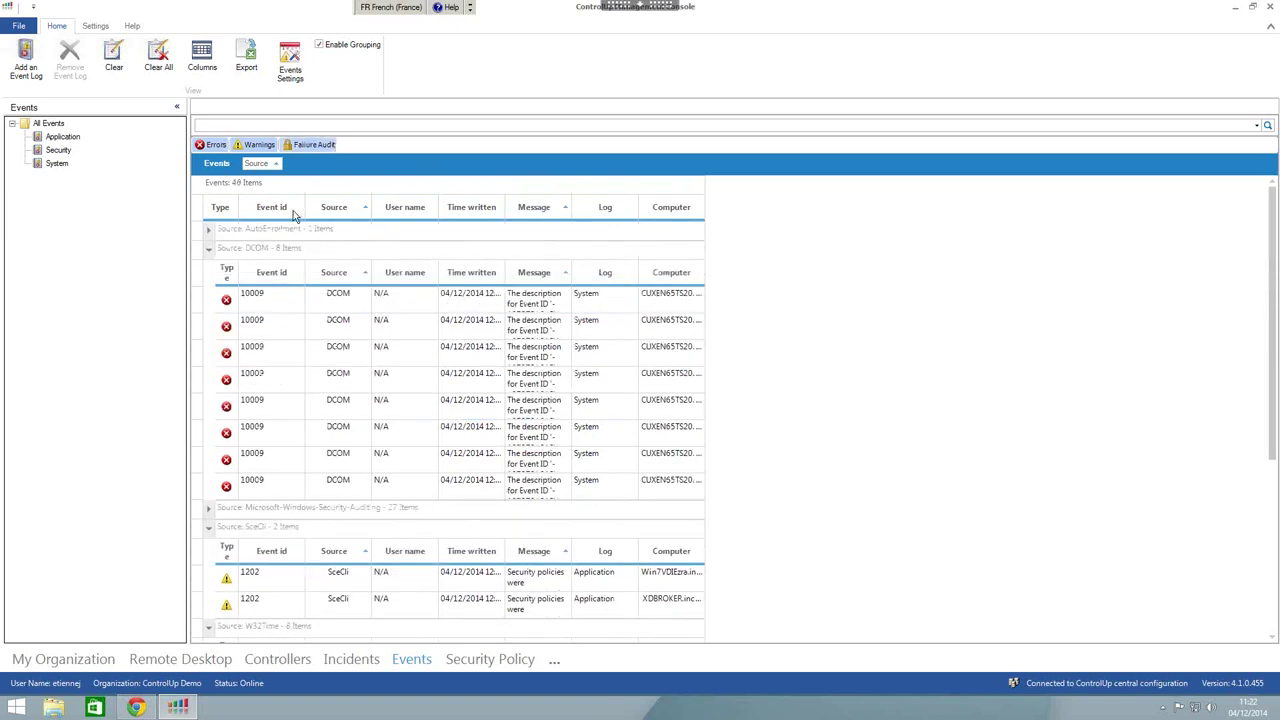
click(210, 231)
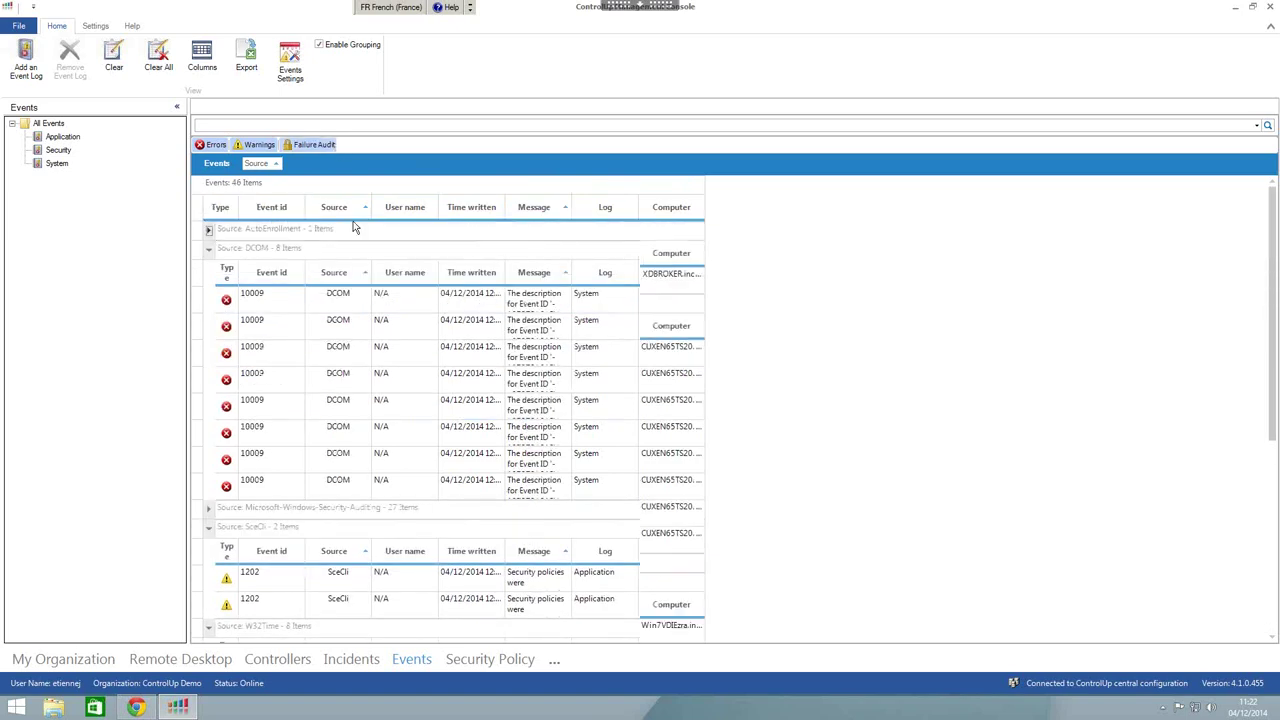
click(368, 290)
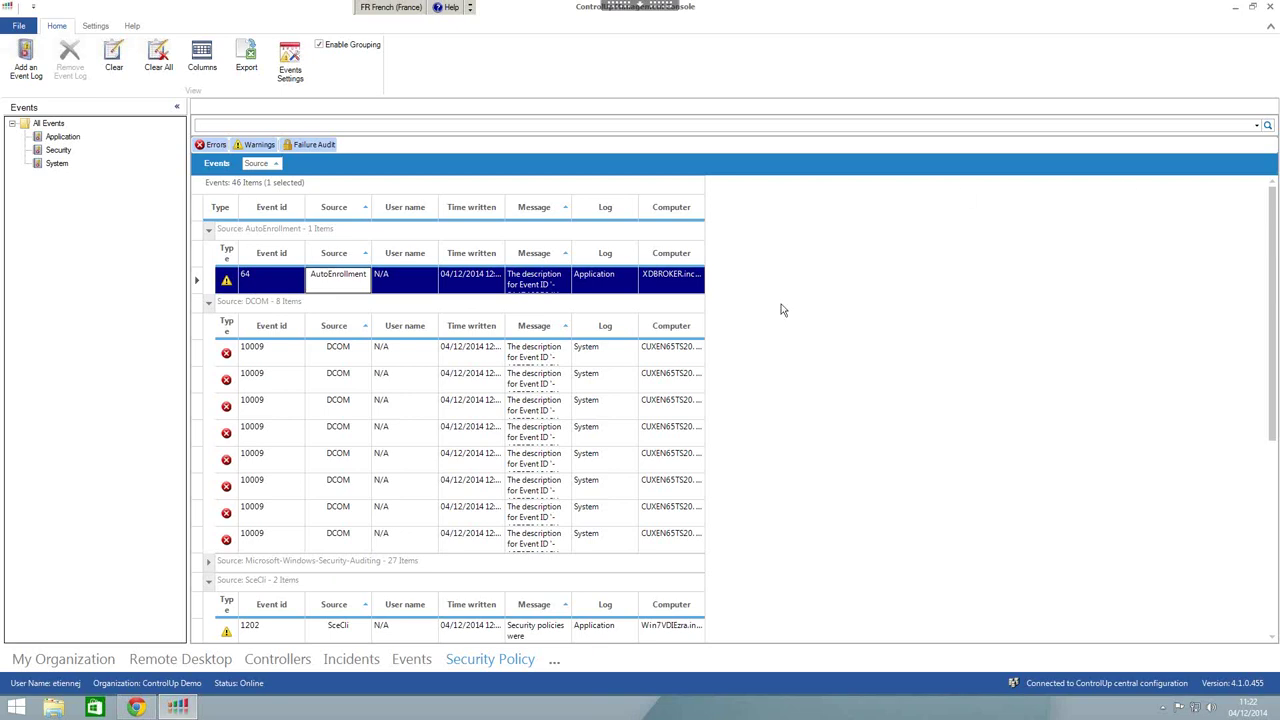
- Open the Security Policy pane, expand the XenApp 6.5 and XenApp 5.0 folders, and select XenApp 5.0
click(495, 645)
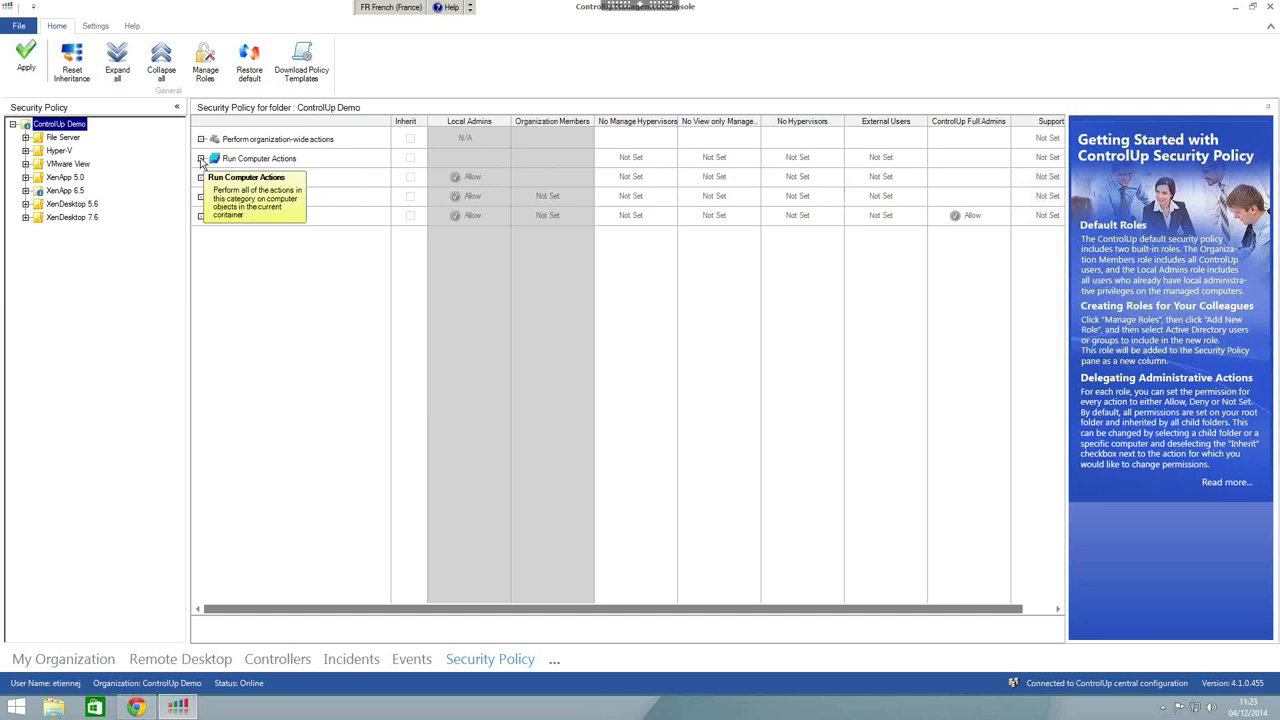
click(25, 191)
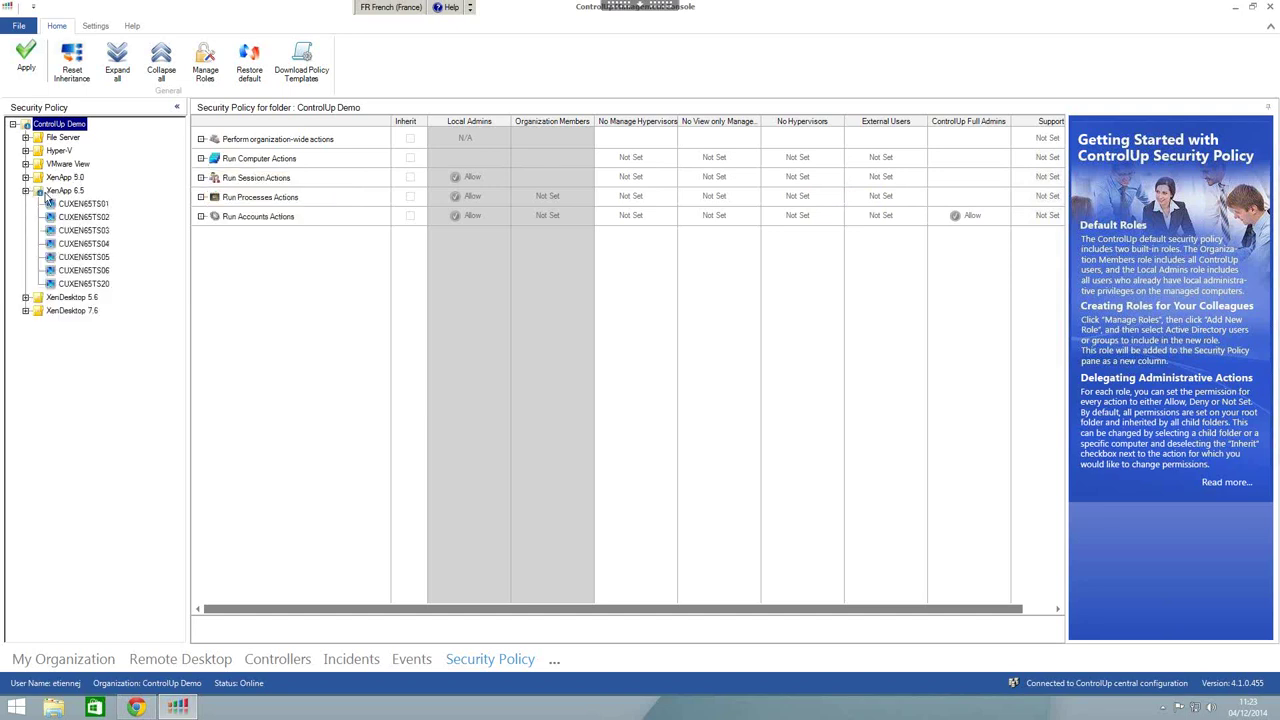
click(26, 178)
click(65, 177)
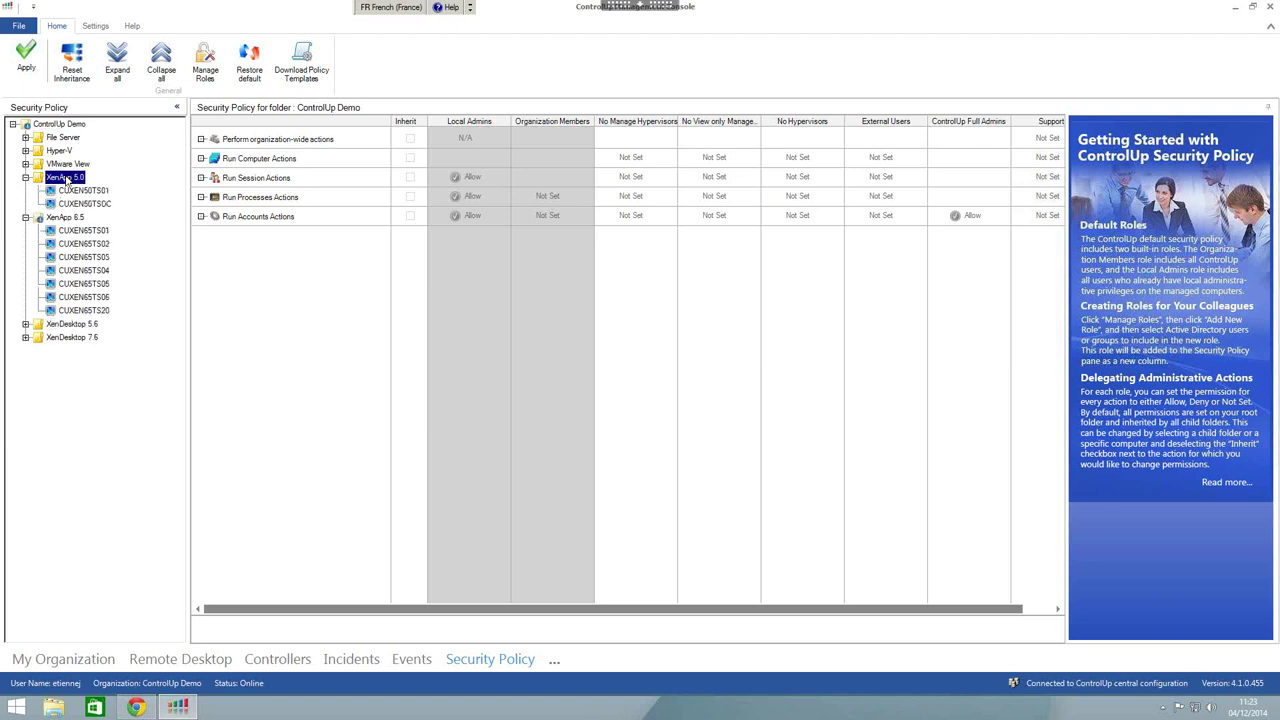
- Examine the Run Computer Actions permissions for the XenApp 6.5 folder, including Monitor Computer and RDP to Computer, and return to the ControlUp Demo root policy
click(59, 217)
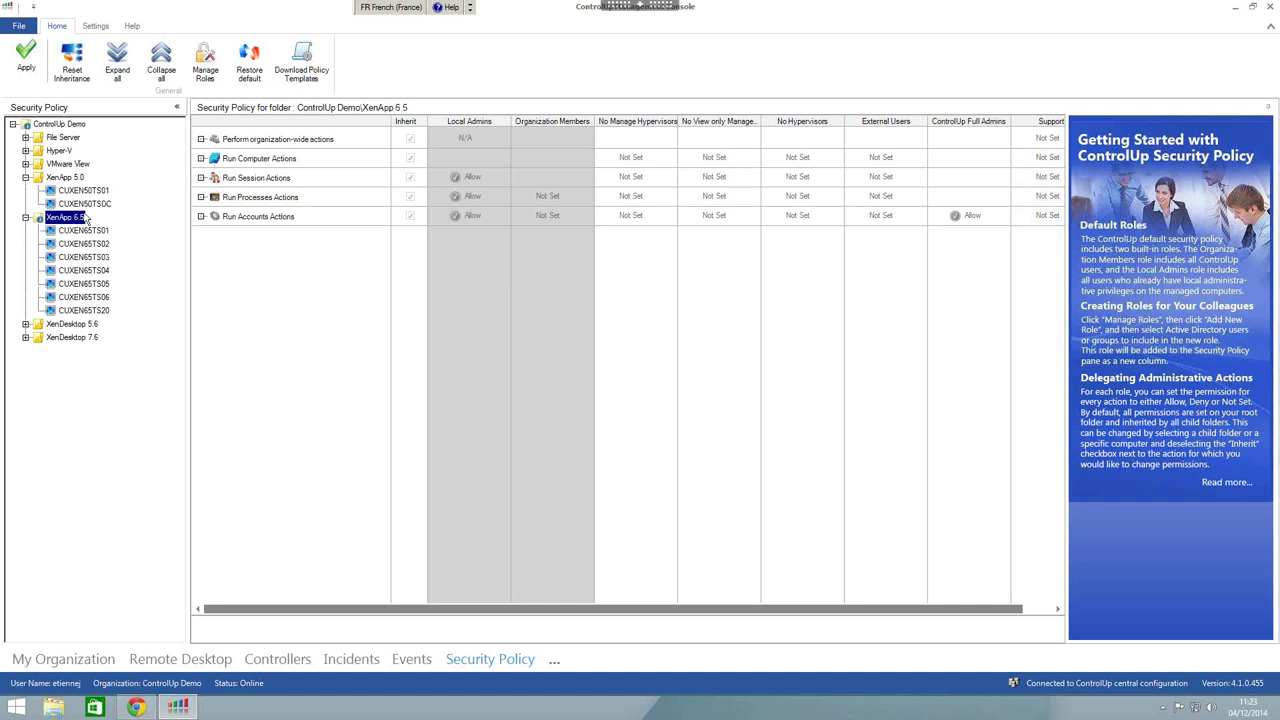
click(202, 160)
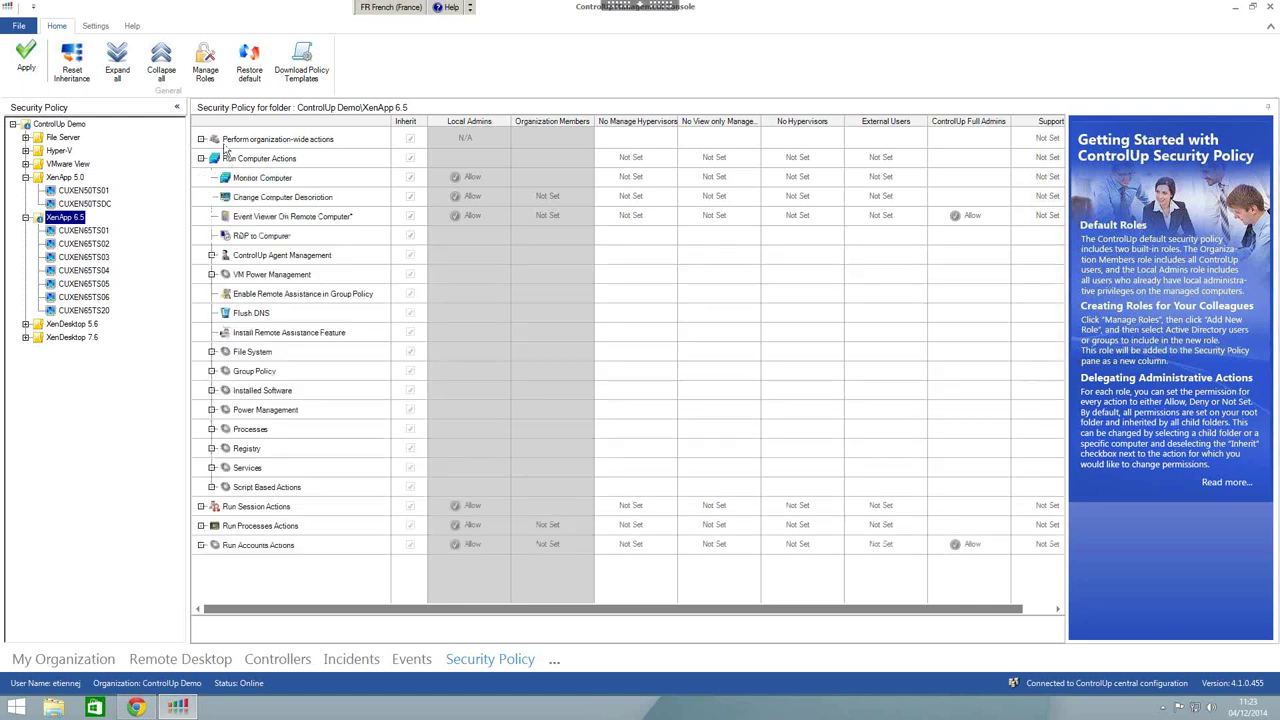
click(272, 180)
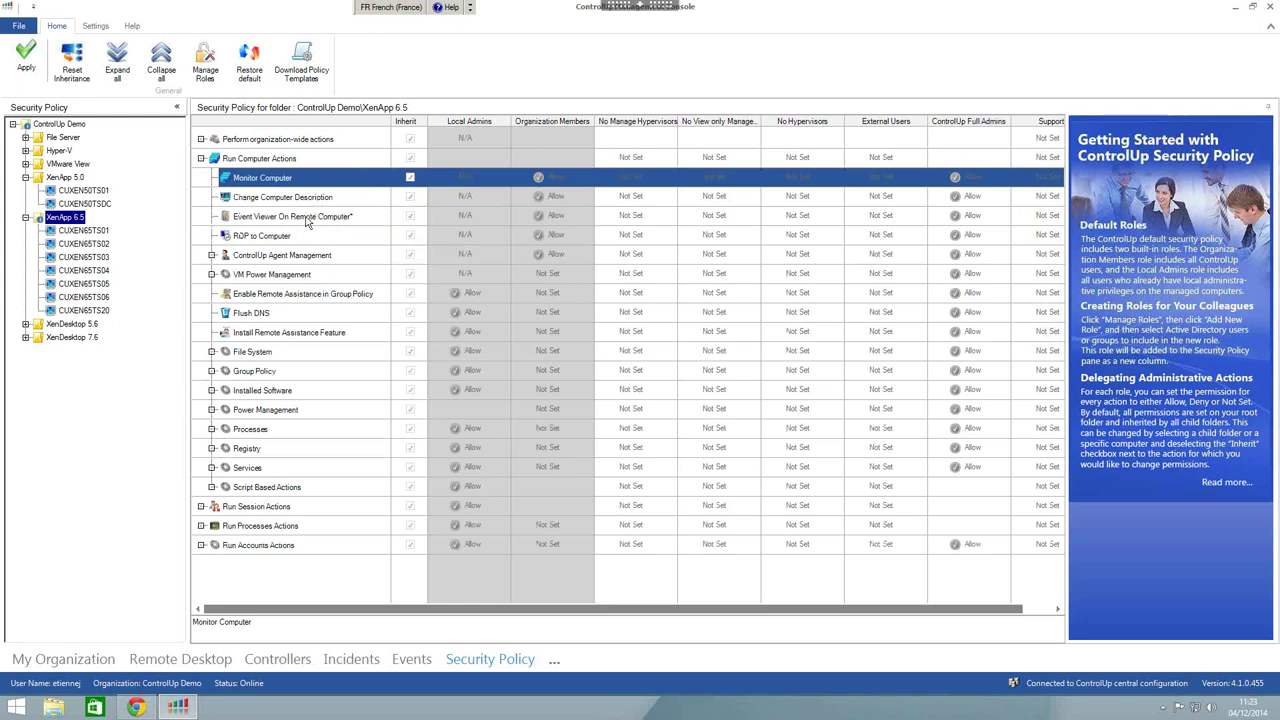
click(299, 237)
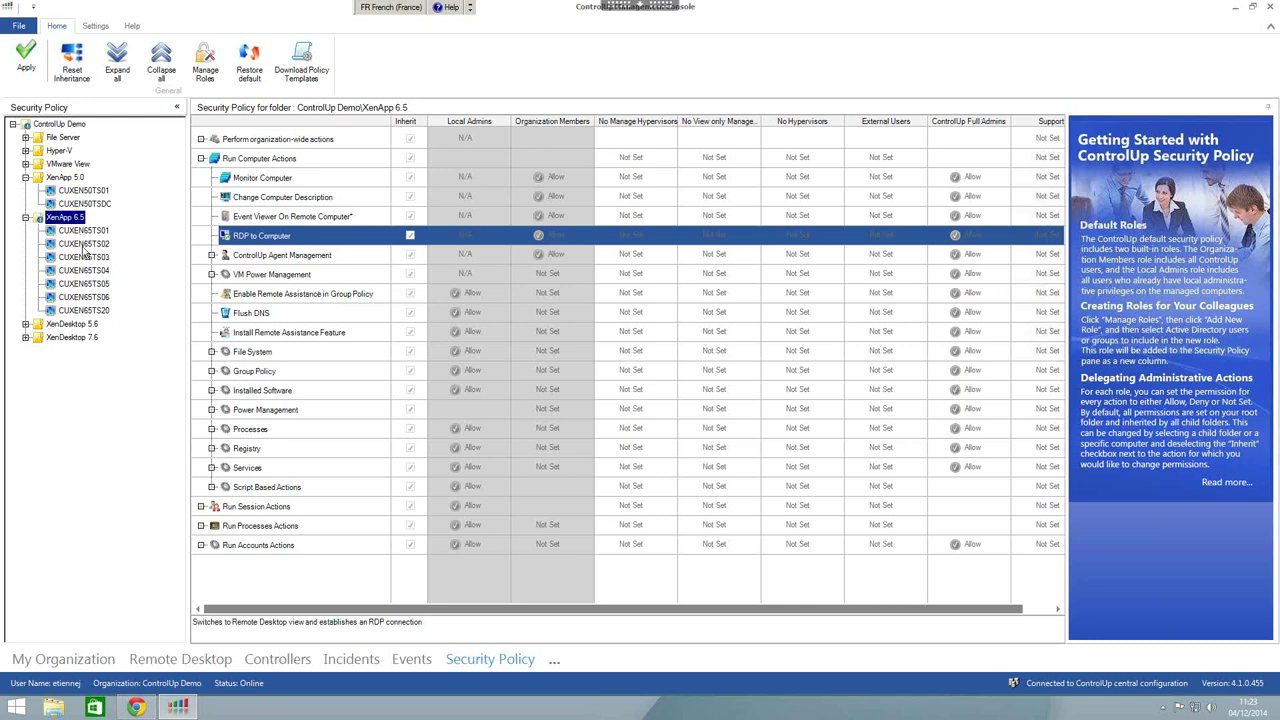
click(62, 126)
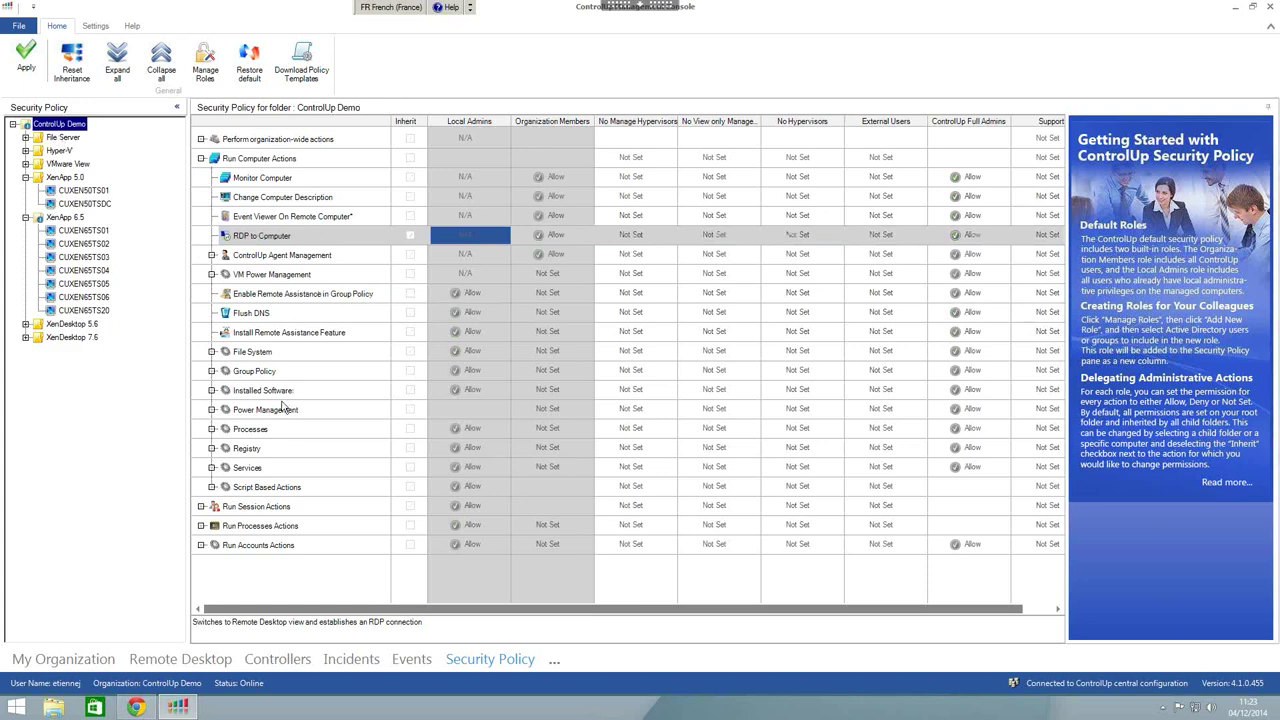
- Return to My Organization and focus the view on the Hypervisors folder
click(64, 660)
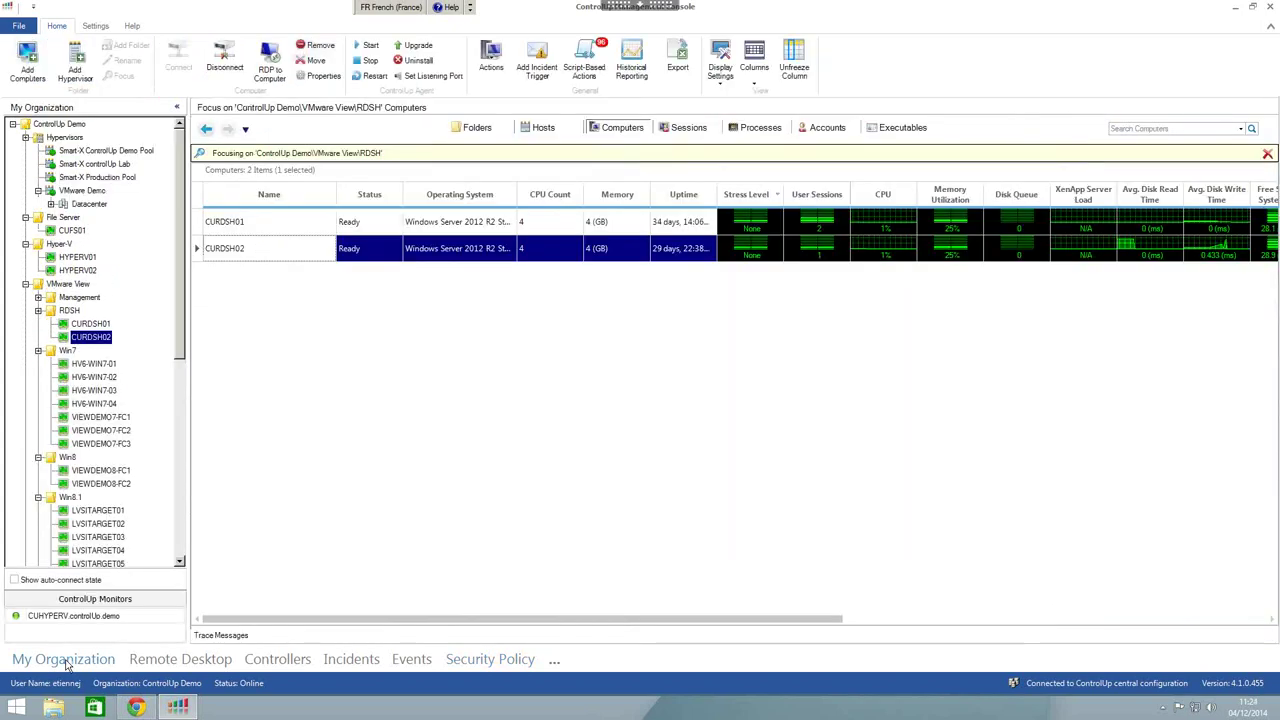
click(67, 138)
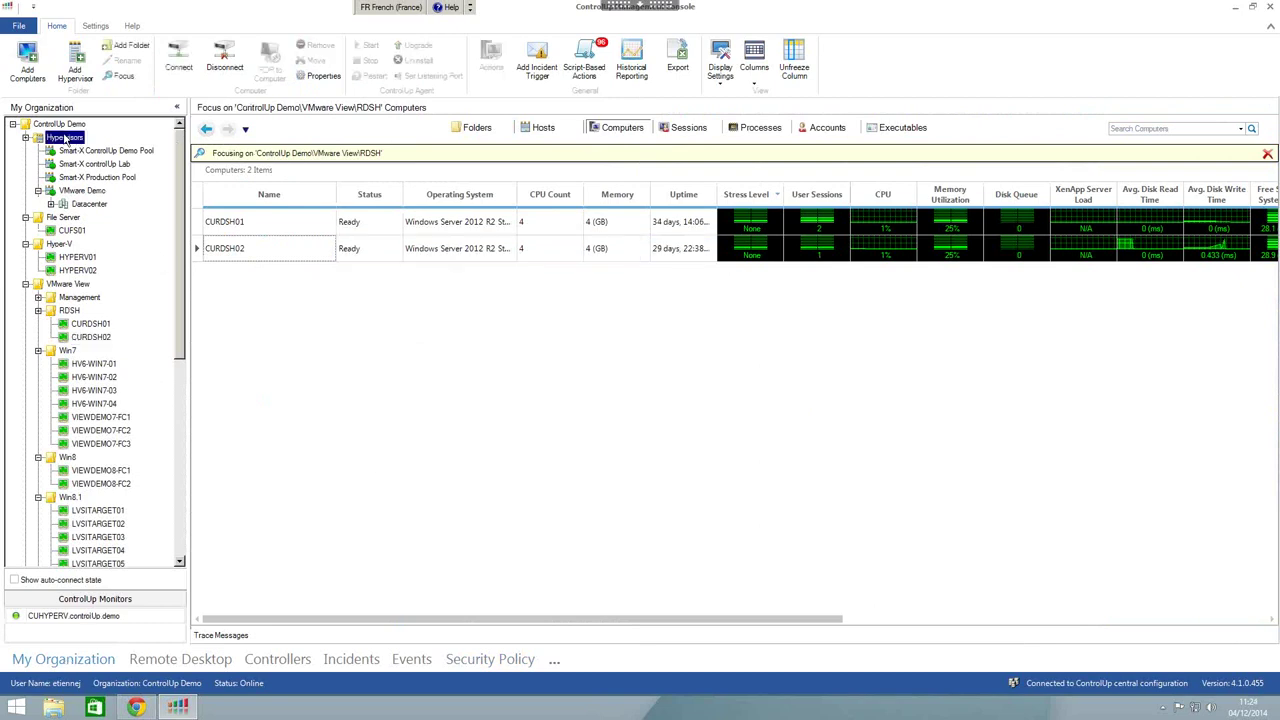
right_click(67, 138)
click(92, 145)
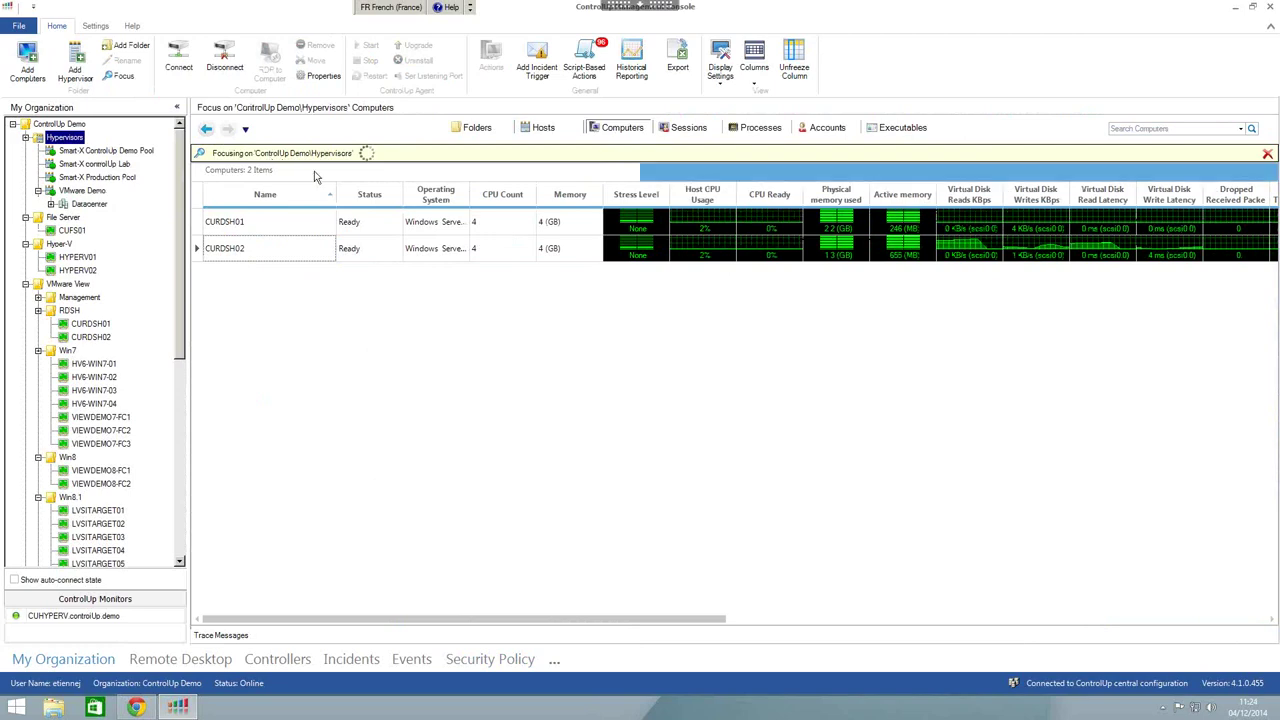
- Go through the Folders, Hosts, Computers and Sessions views for the Hypervisors focus
click(535, 125)
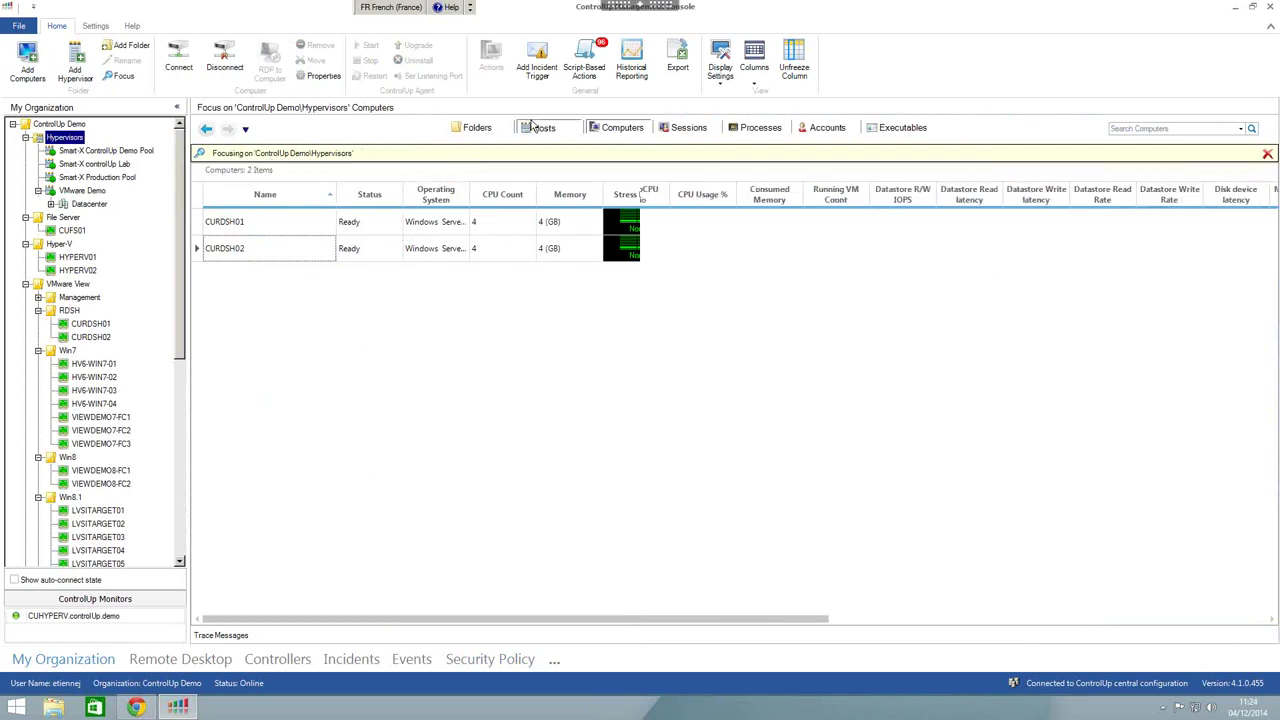
click(470, 130)
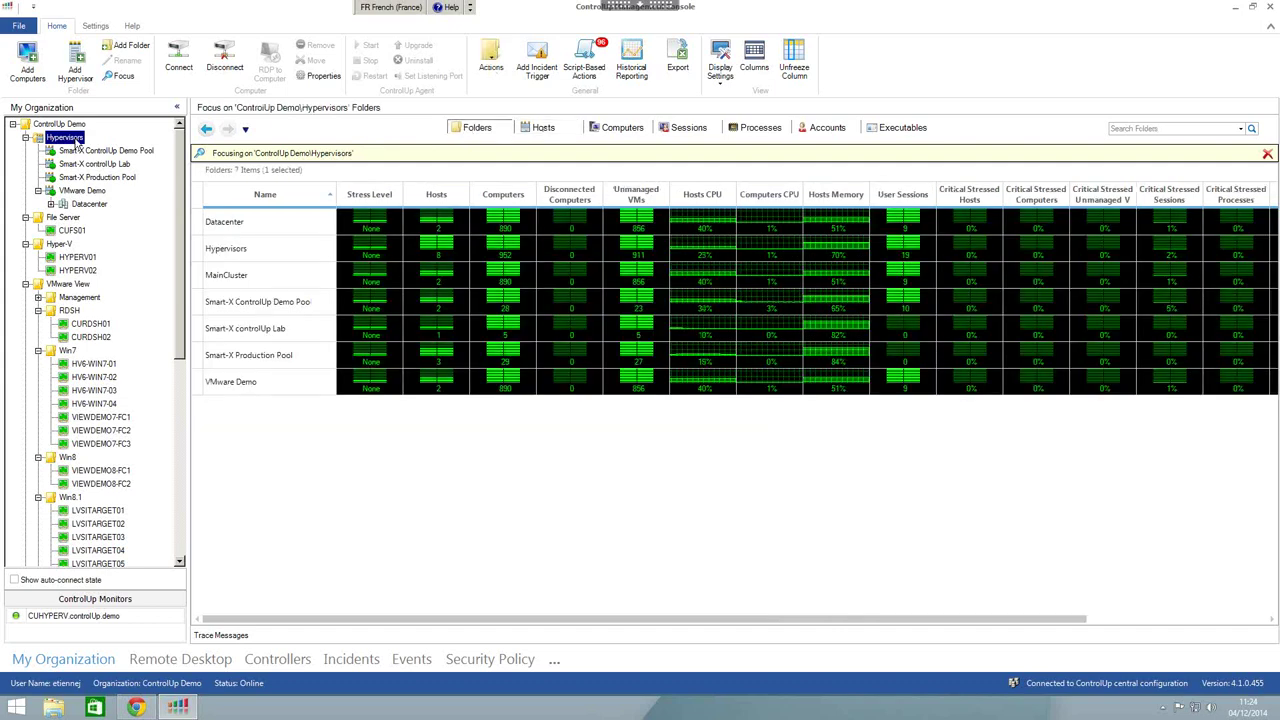
click(543, 128)
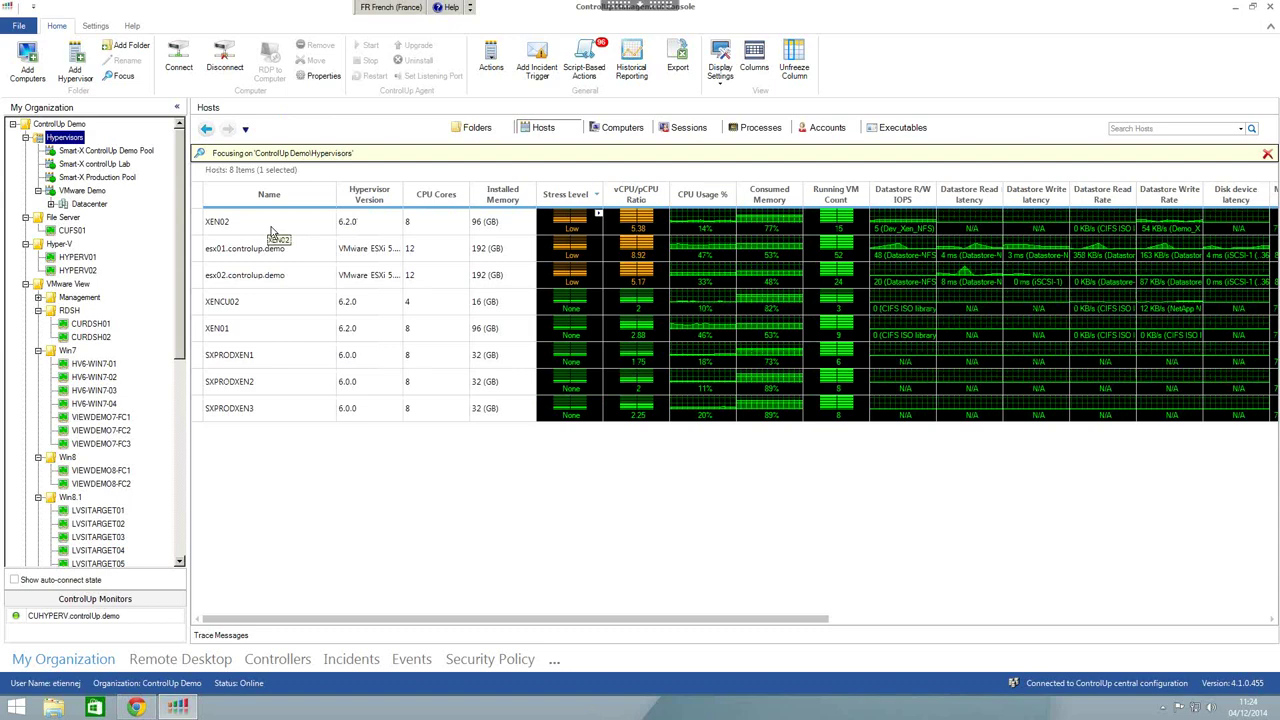
click(617, 129)
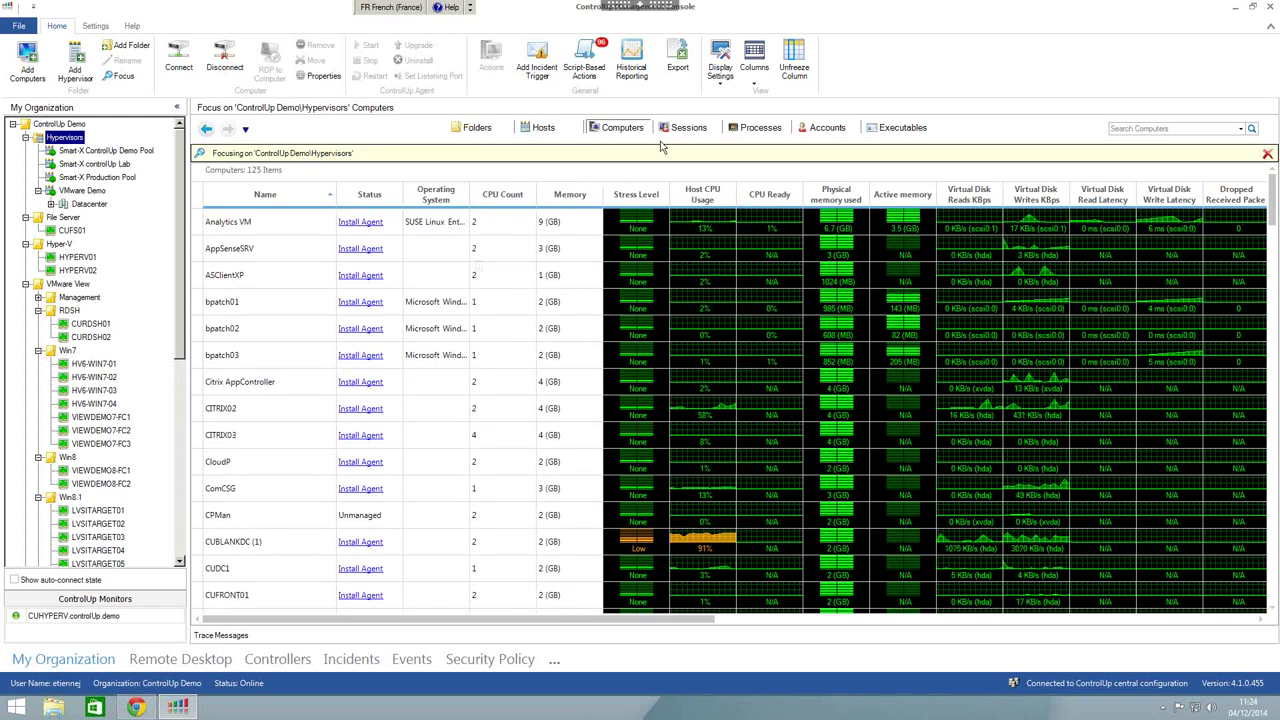
click(684, 128)
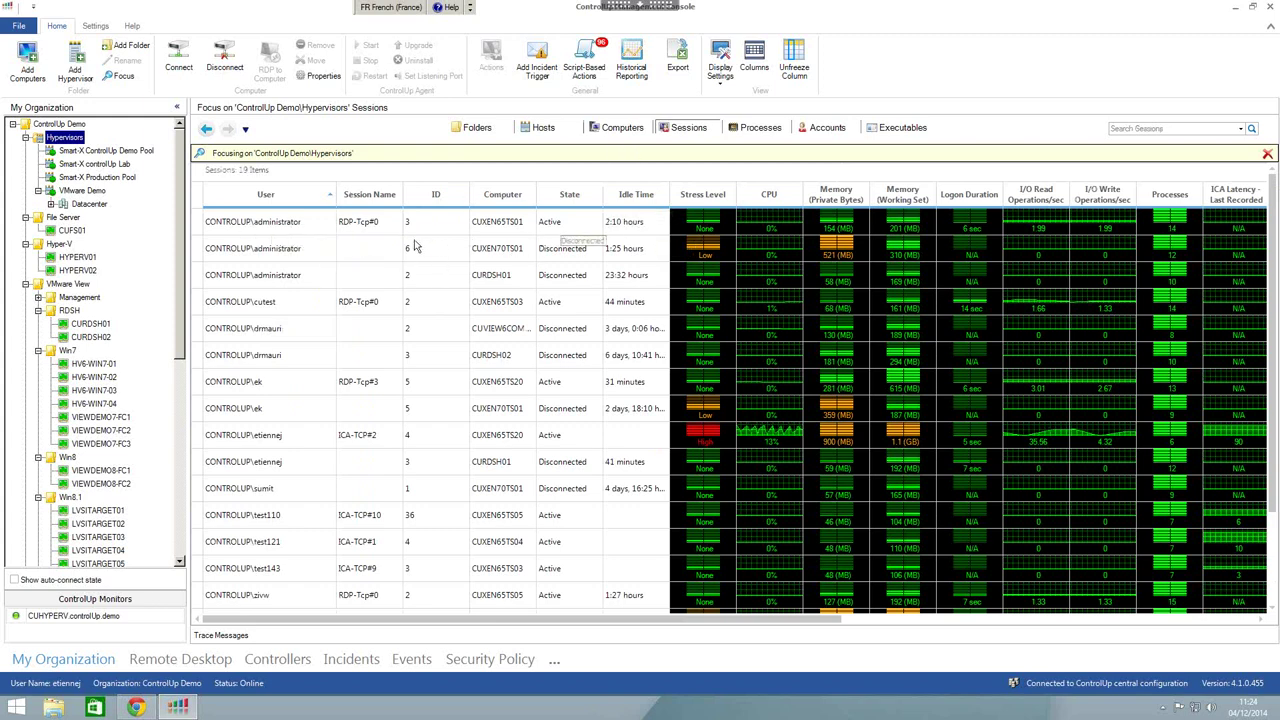
- Examine the session name, computer, state and idle time of several sessions in the Sessions list
click(362, 222)
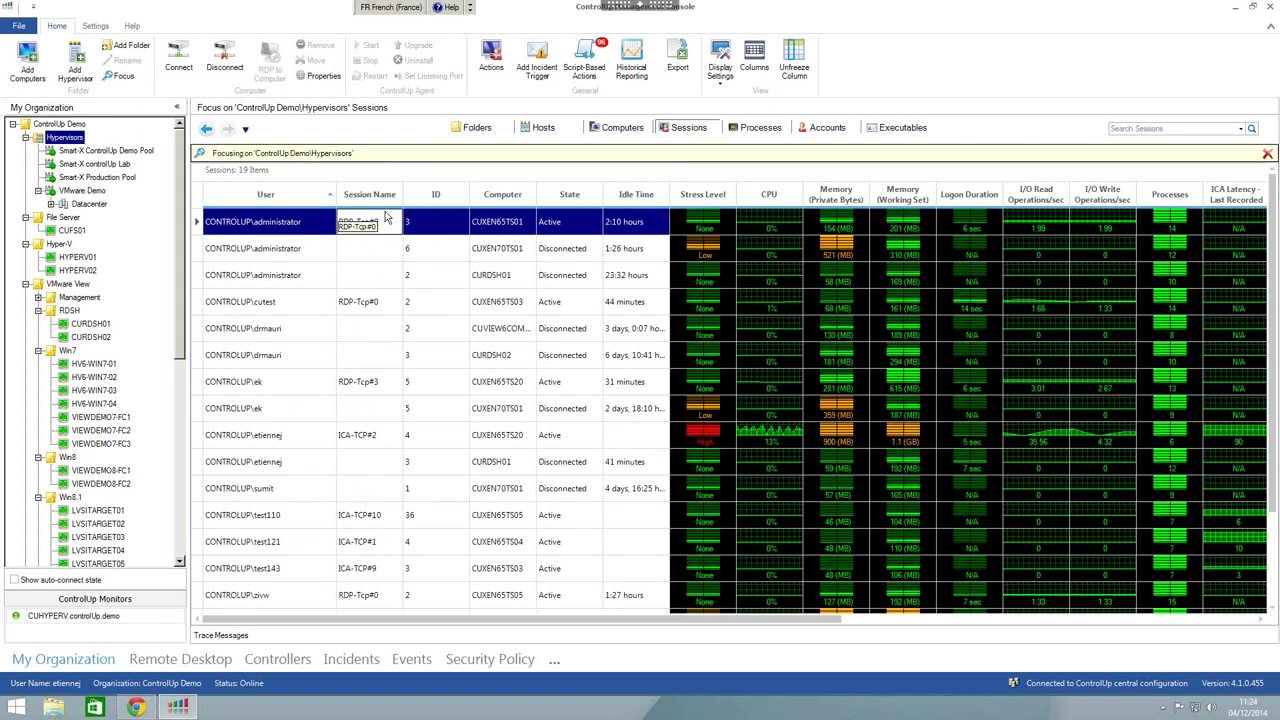
click(386, 250)
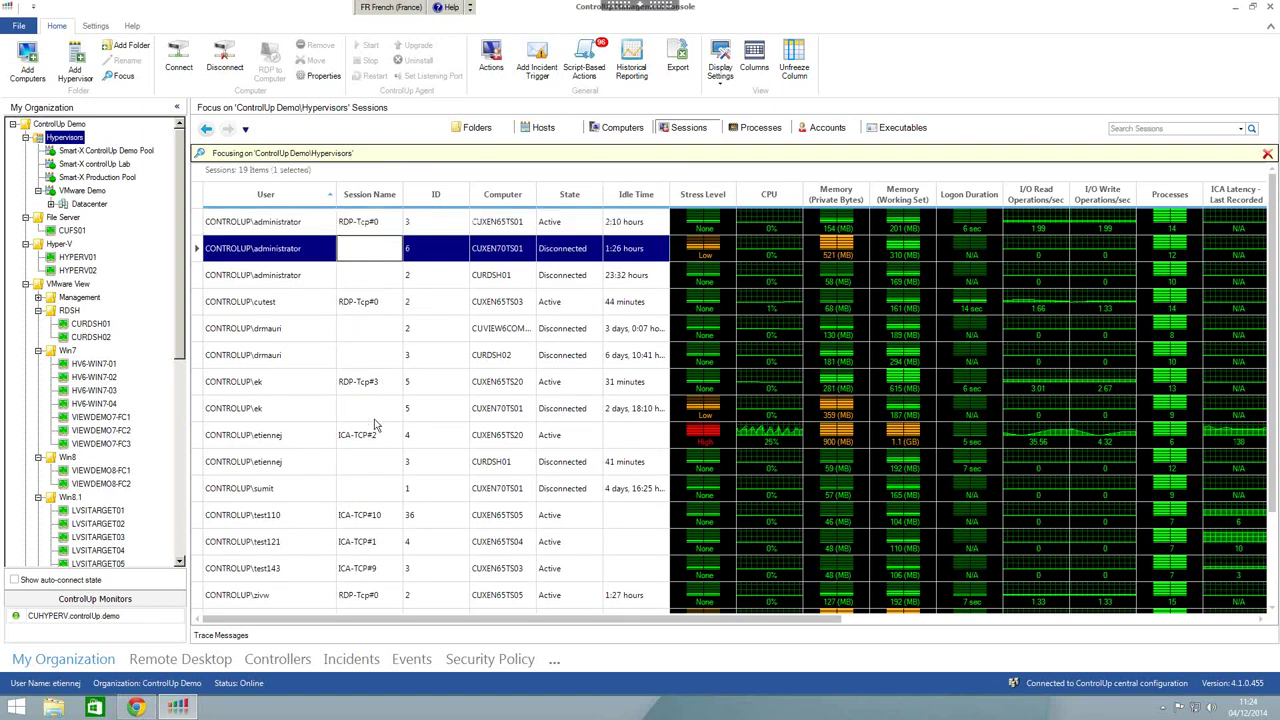
click(367, 437)
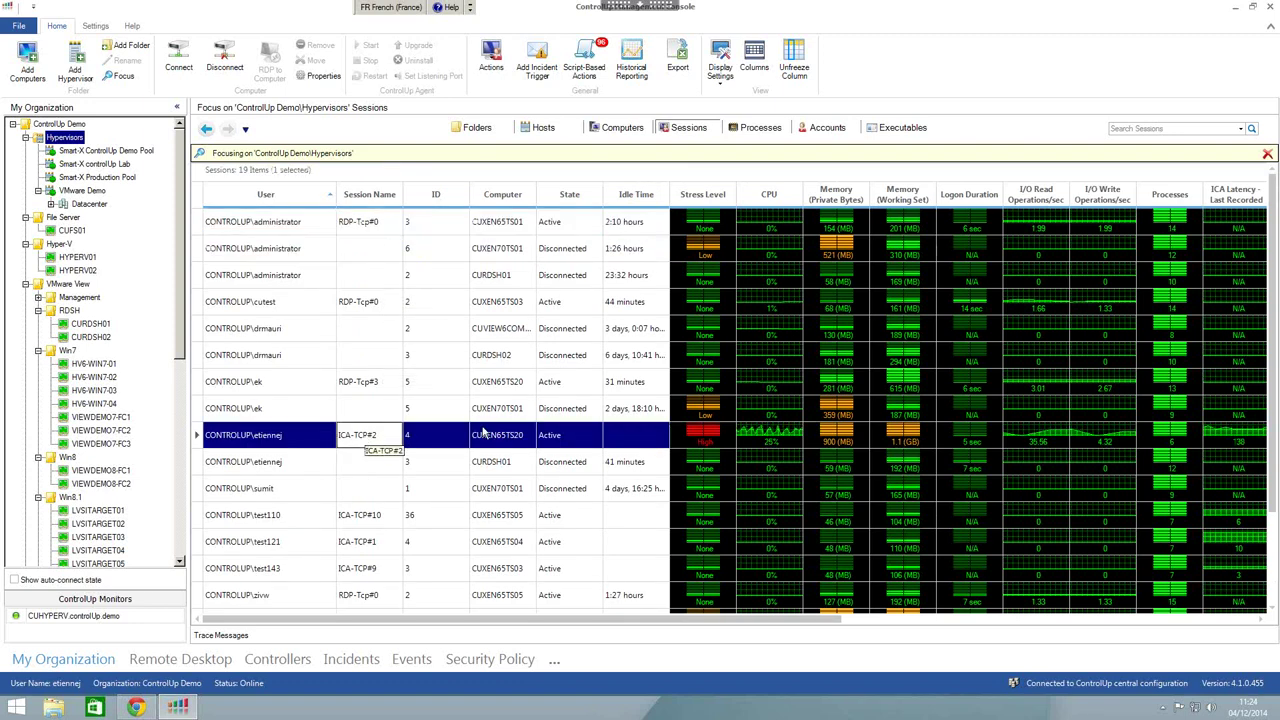
click(582, 231)
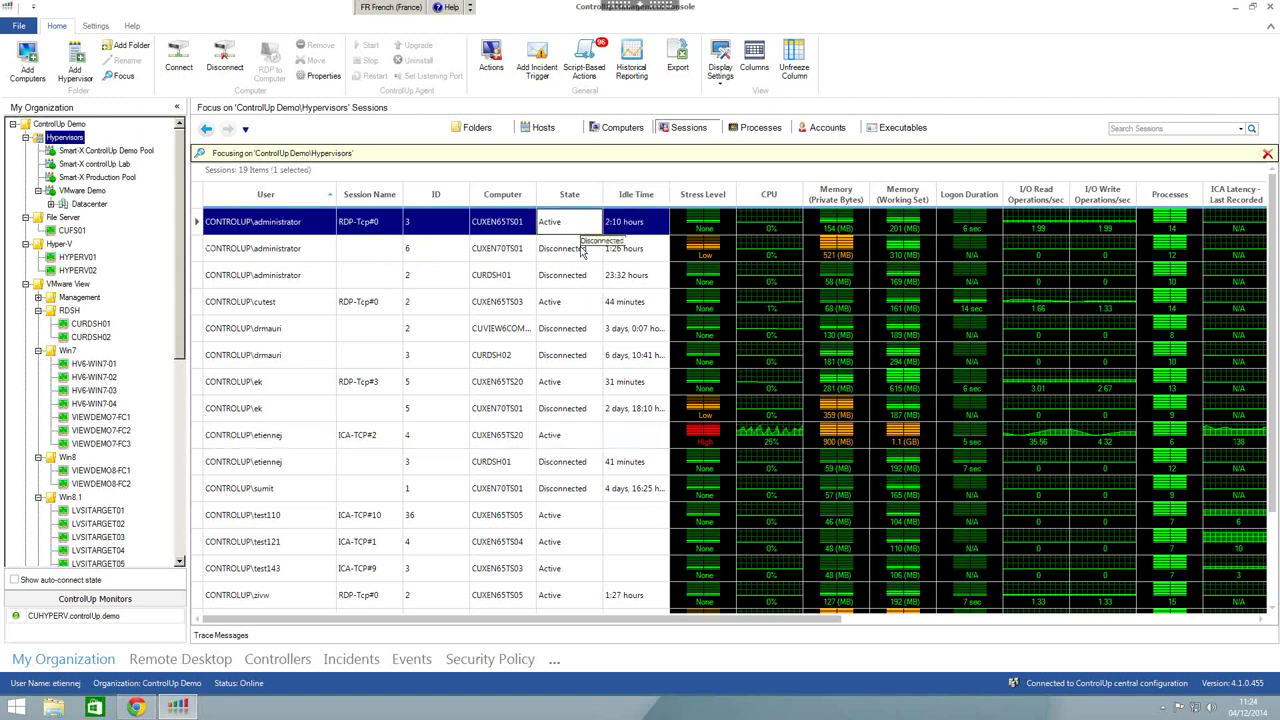
click(514, 250)
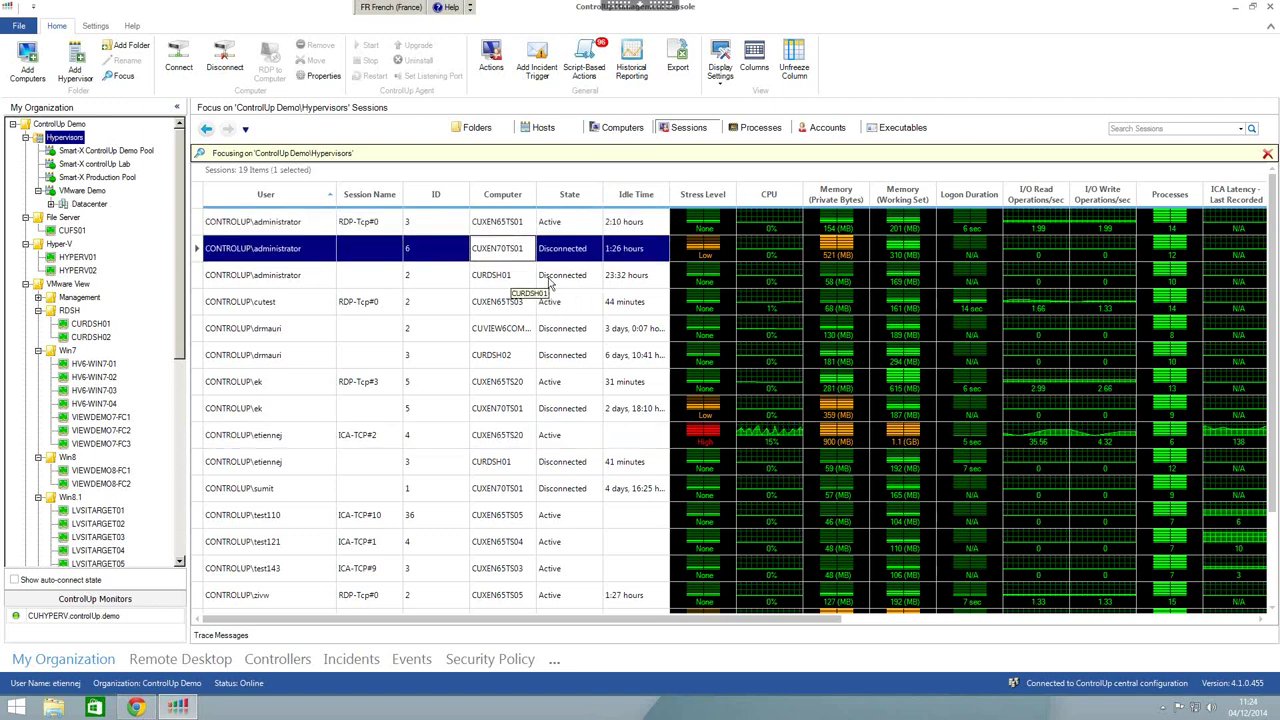
click(640, 281)
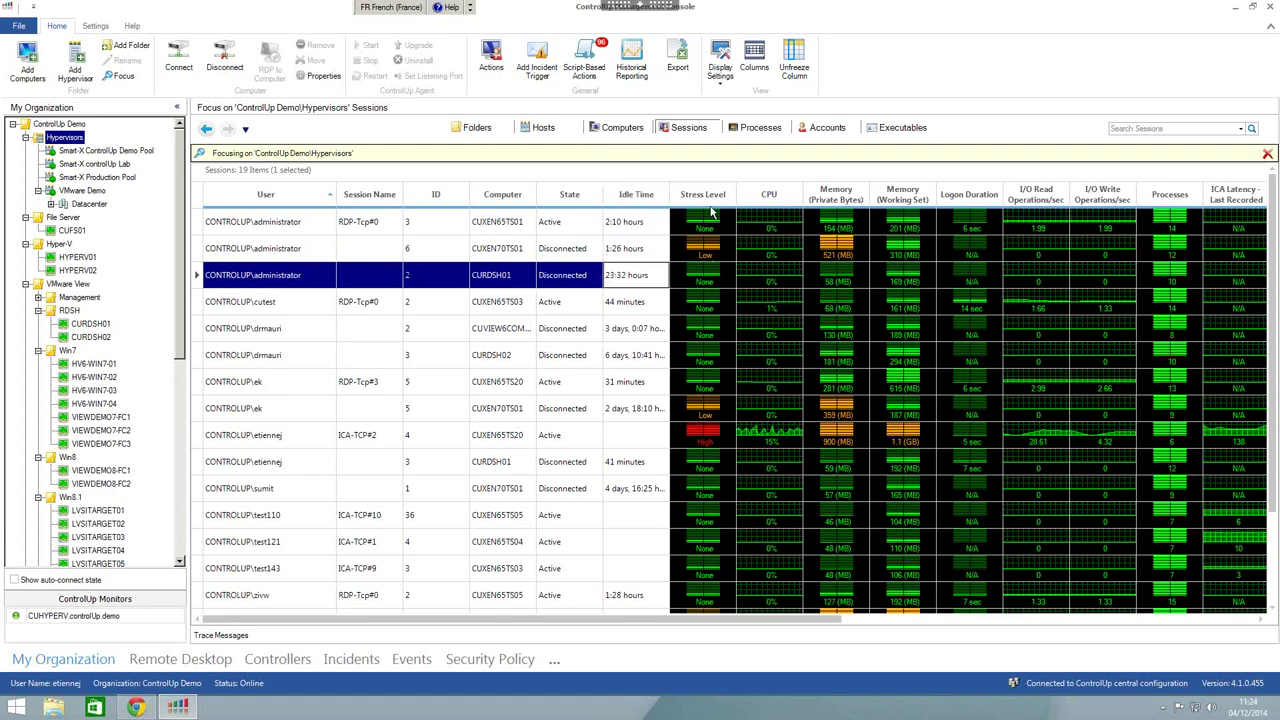
- Open the stress level details of the ICA-TCP#2 session on CUXEN65TS20 and select its Memory (Working Set) counter
click(722, 437)
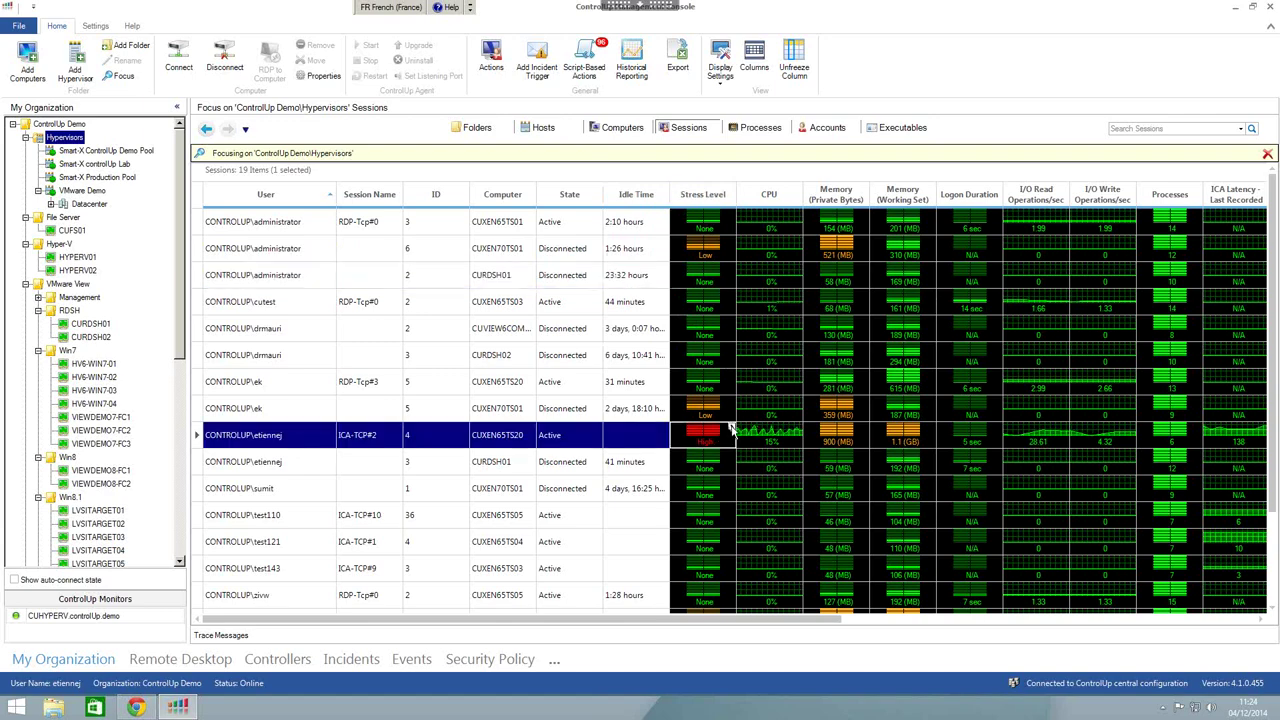
mouse_move(731, 429)
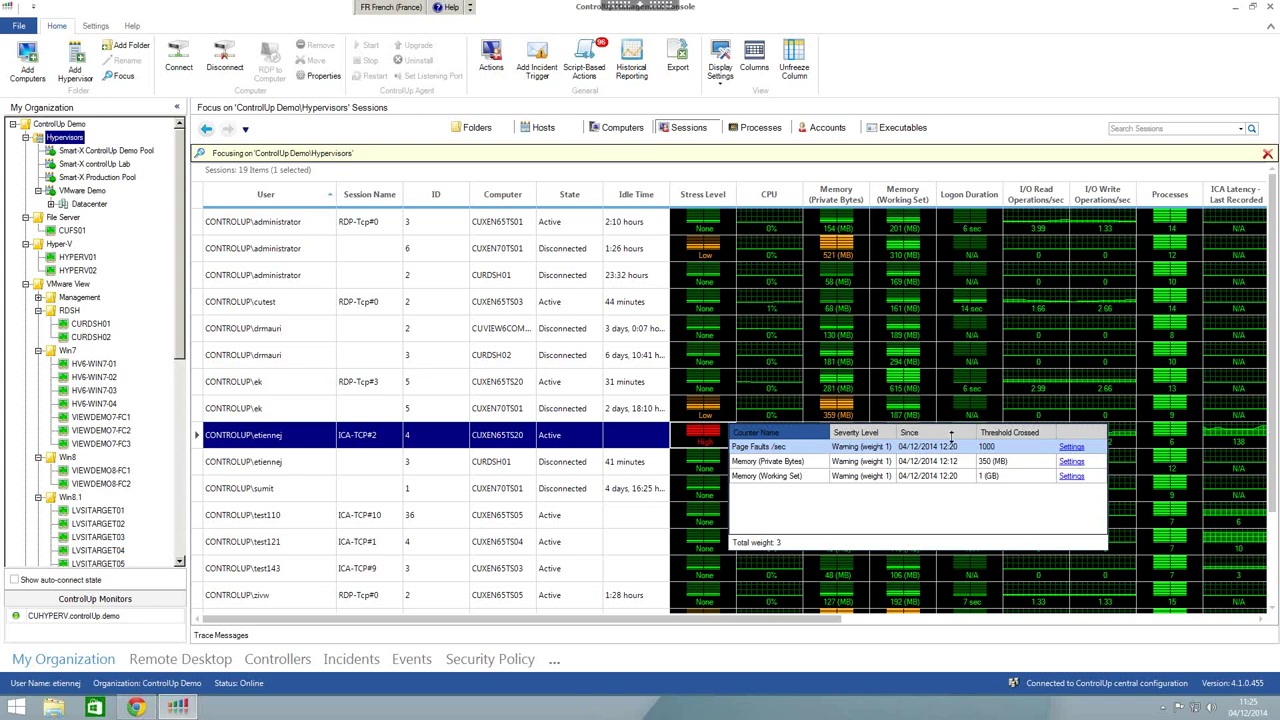
click(786, 478)
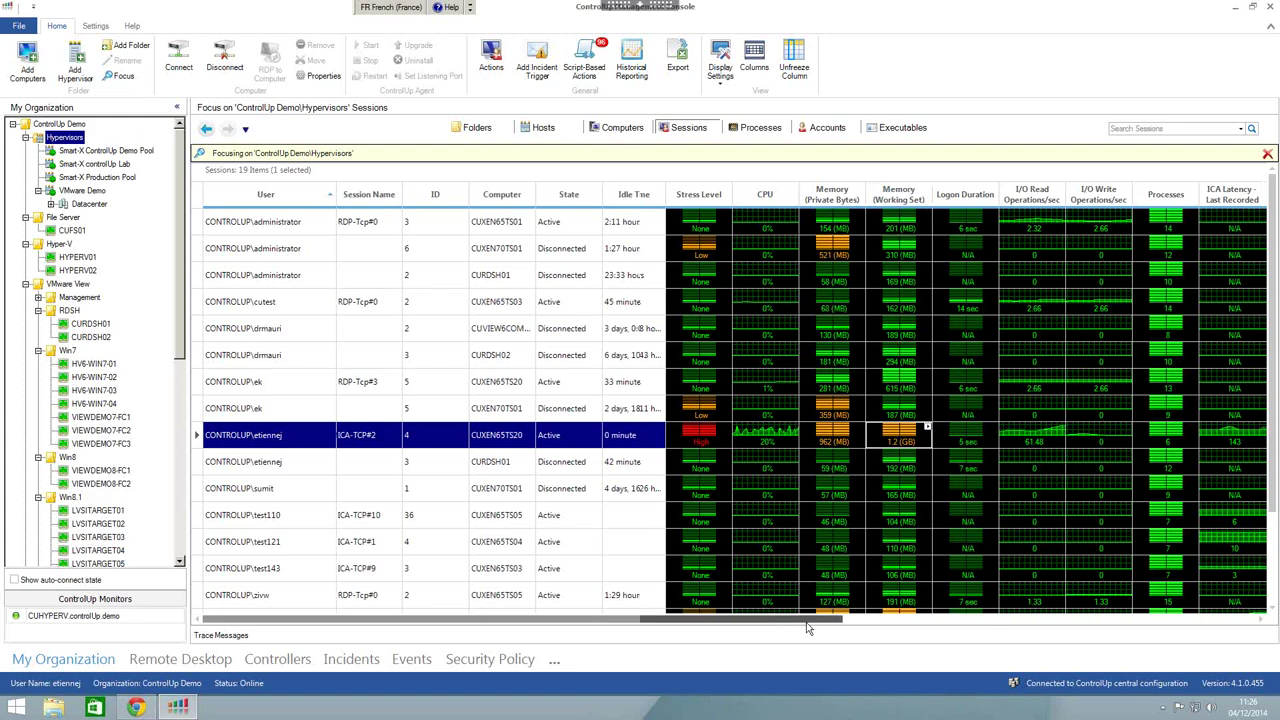
- Inspect the logon duration and the I/O read and write operations of the ICA-TCP#2 session on CUXEN65TS20
drag(797, 627, 855, 626)
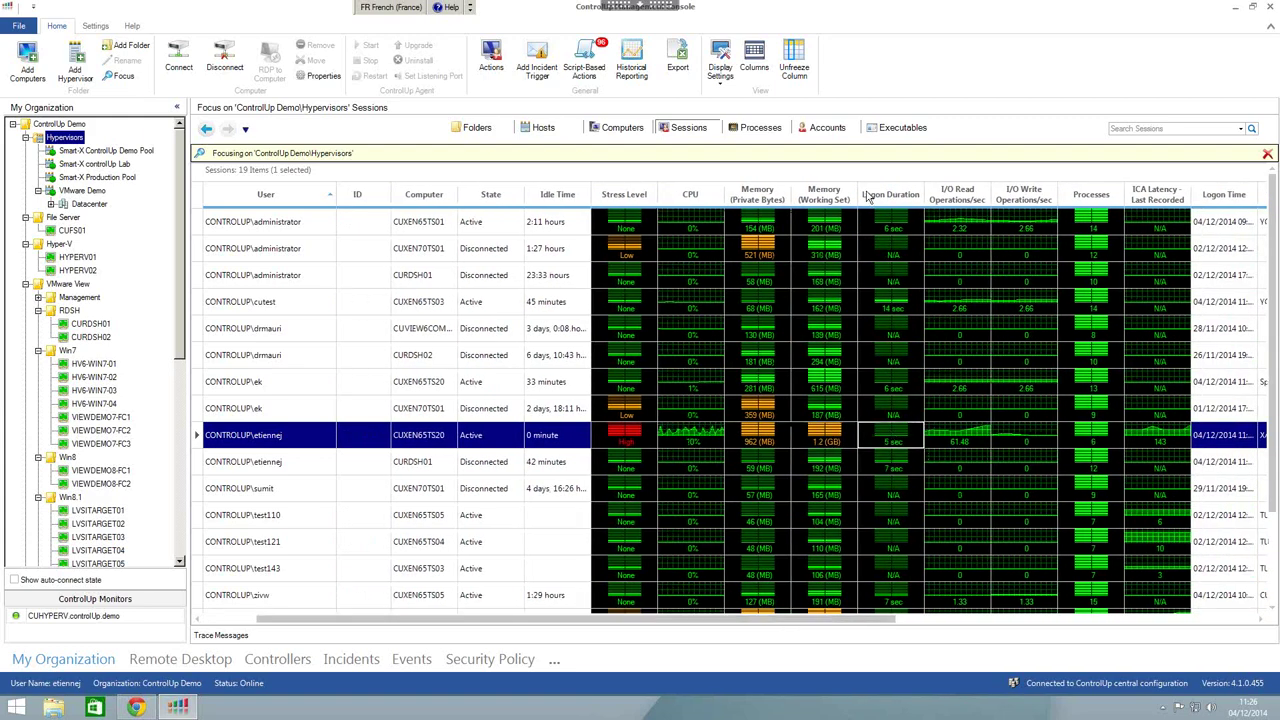
click(905, 195)
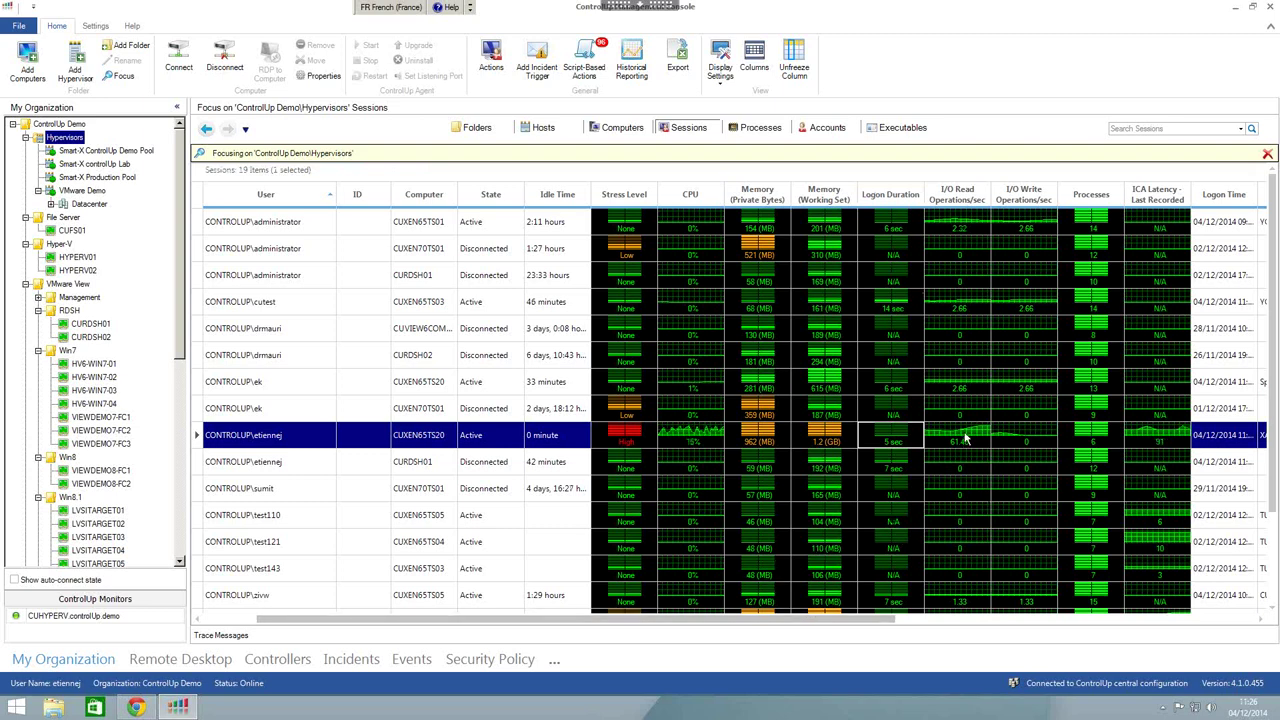
click(965, 438)
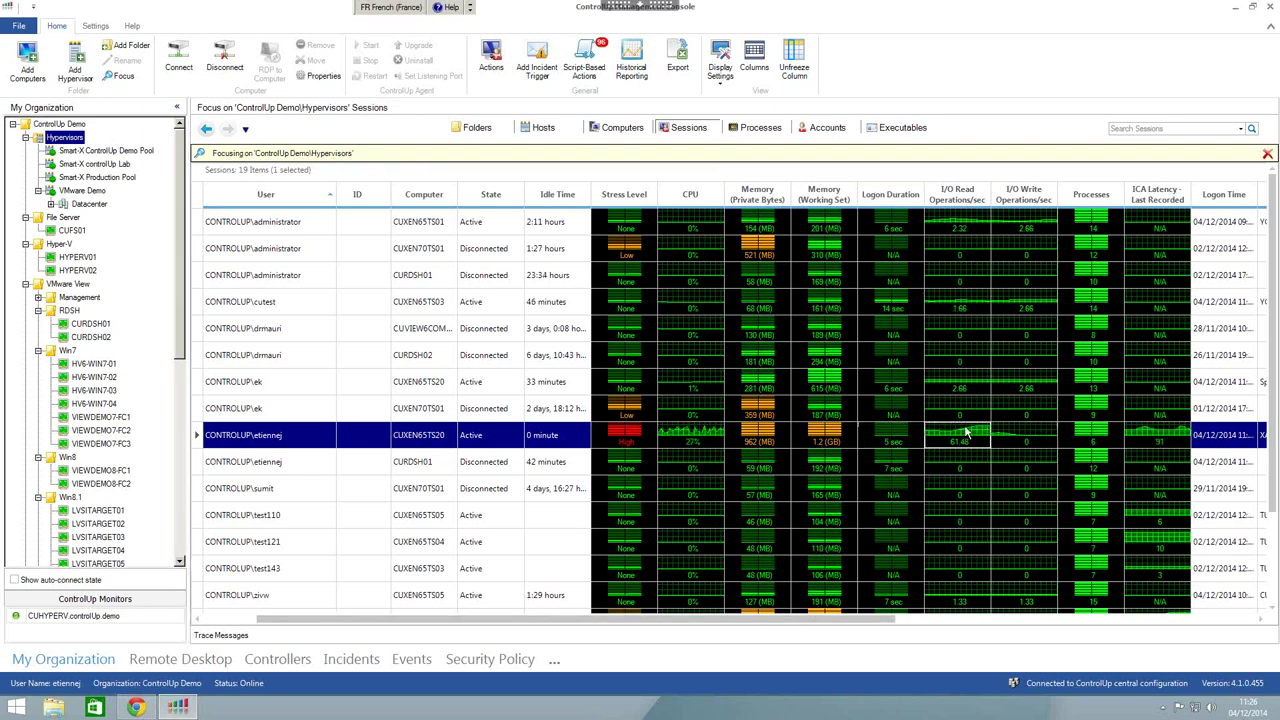
click(1012, 446)
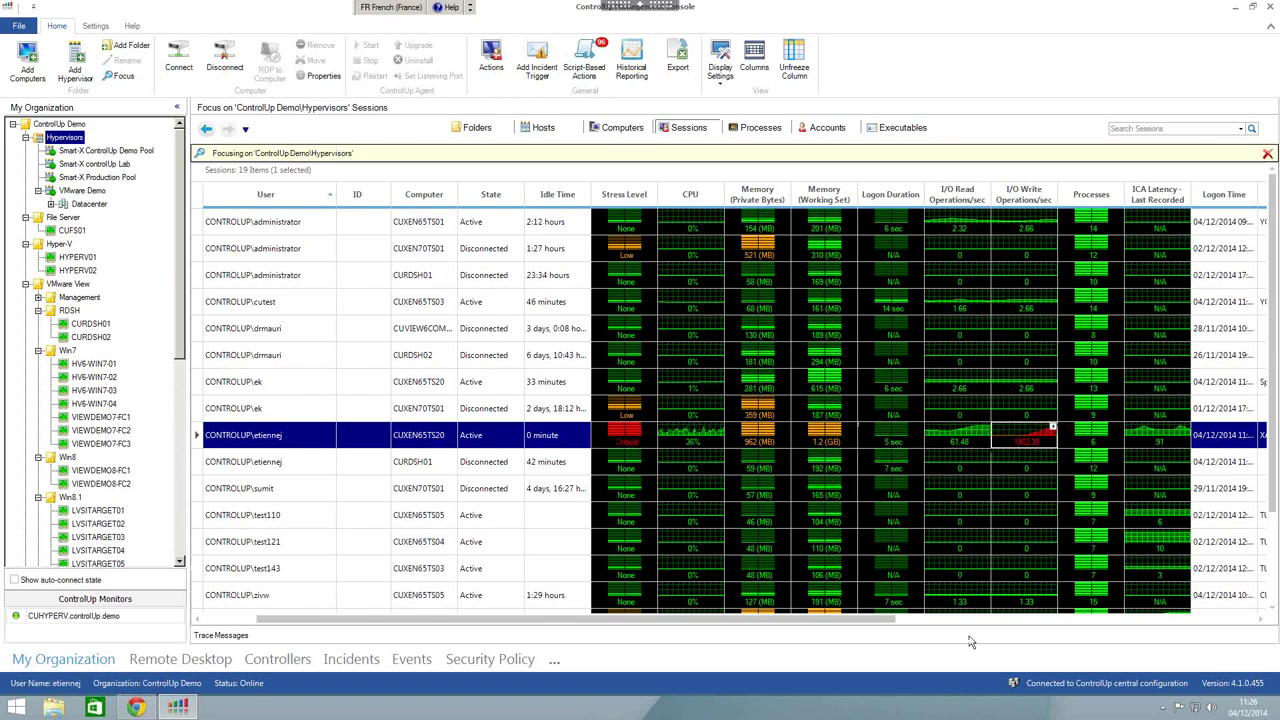
- Inspect the ICA-TCP#2 session's ICA latency, then its logon time, client name, client IP and Citrix Receiver version columns
drag(897, 622, 1078, 620)
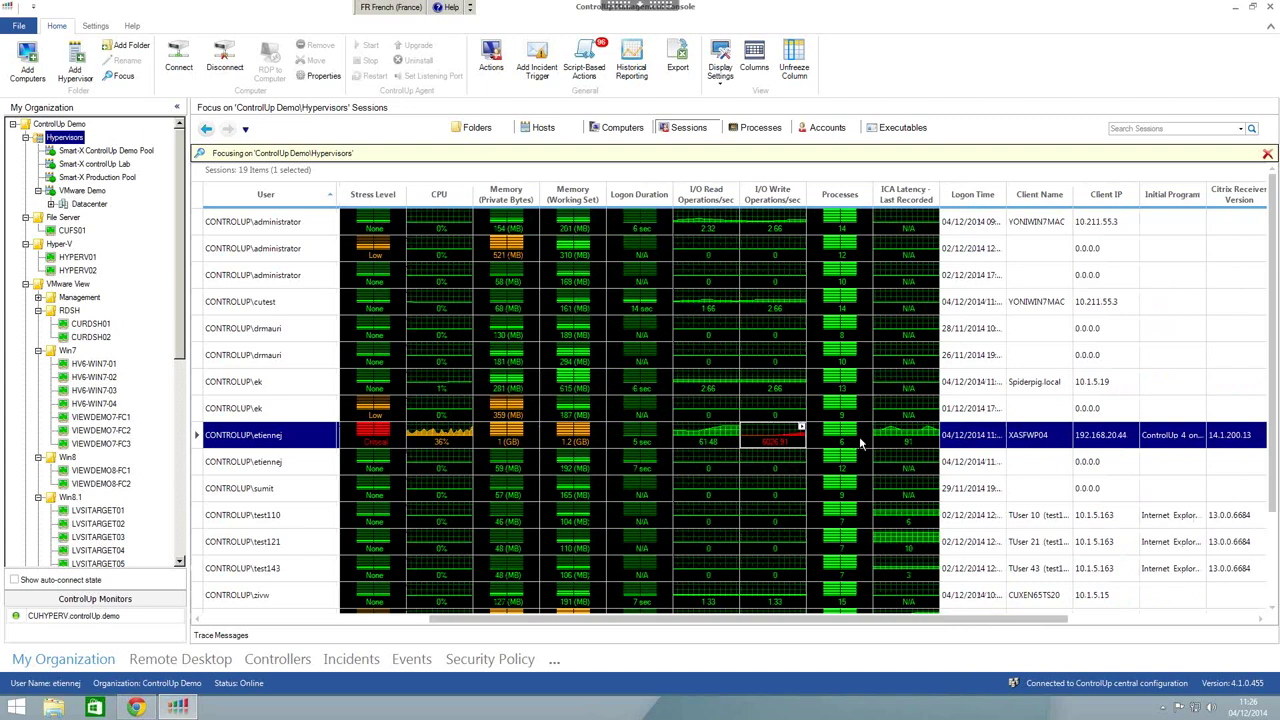
click(905, 440)
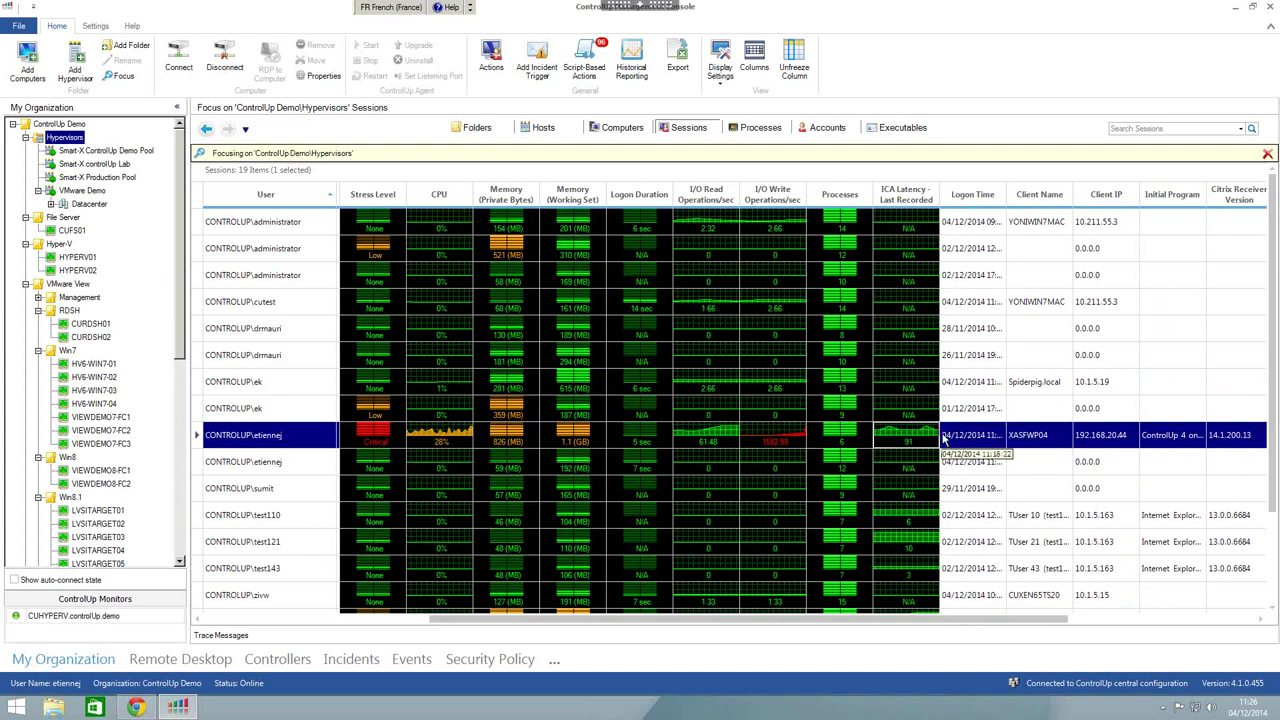
drag(1012, 620, 1162, 620)
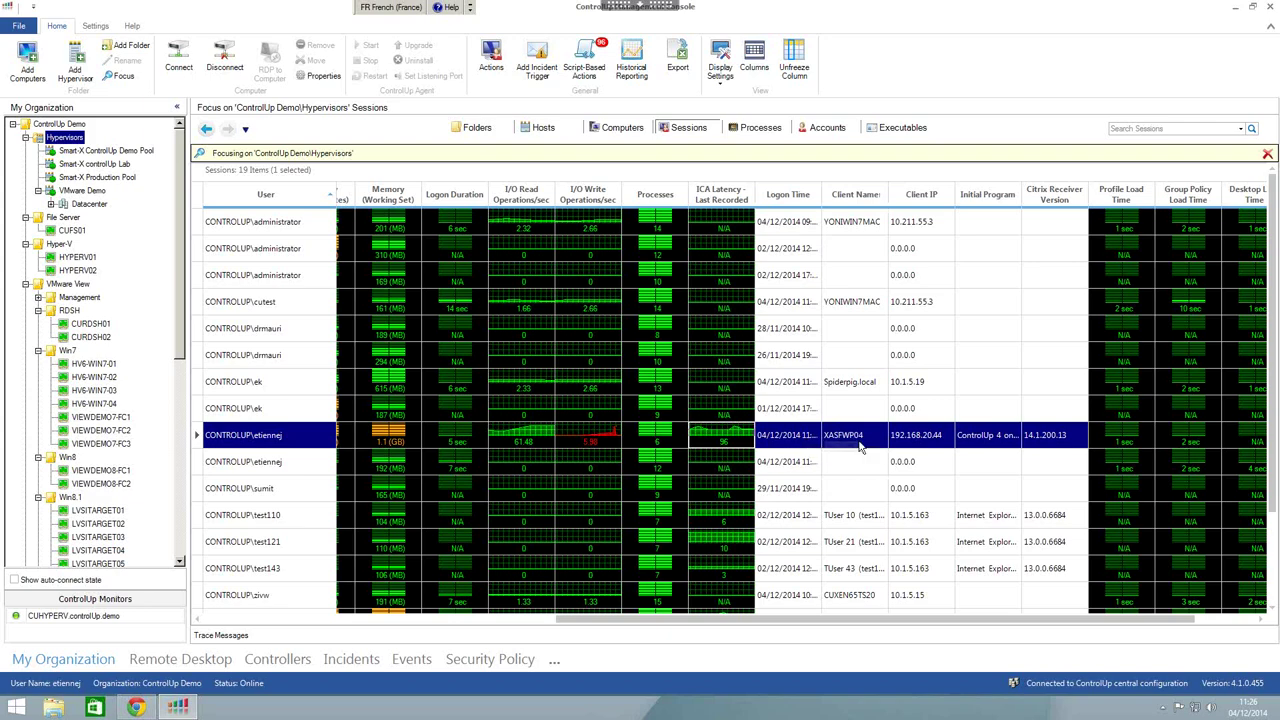
click(812, 619)
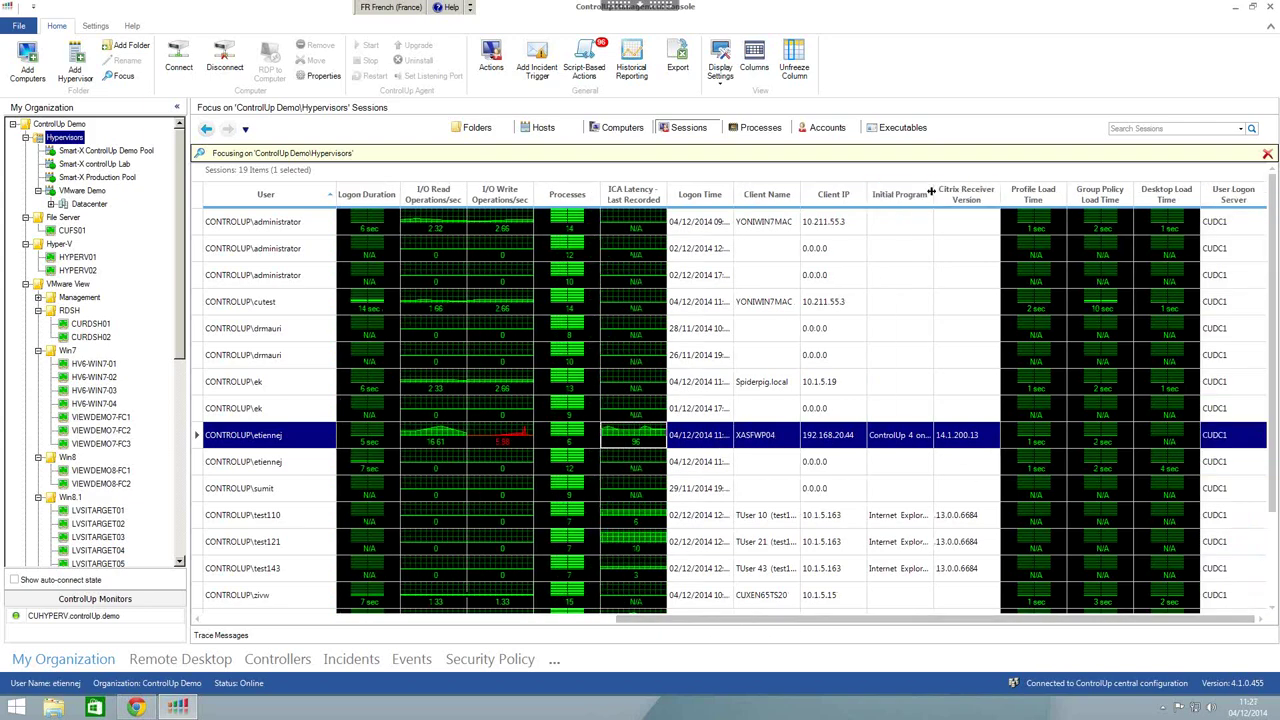
- Sort the sessions by Initial Program, widen that column to show full names, and bring the load time columns into view
click(930, 197)
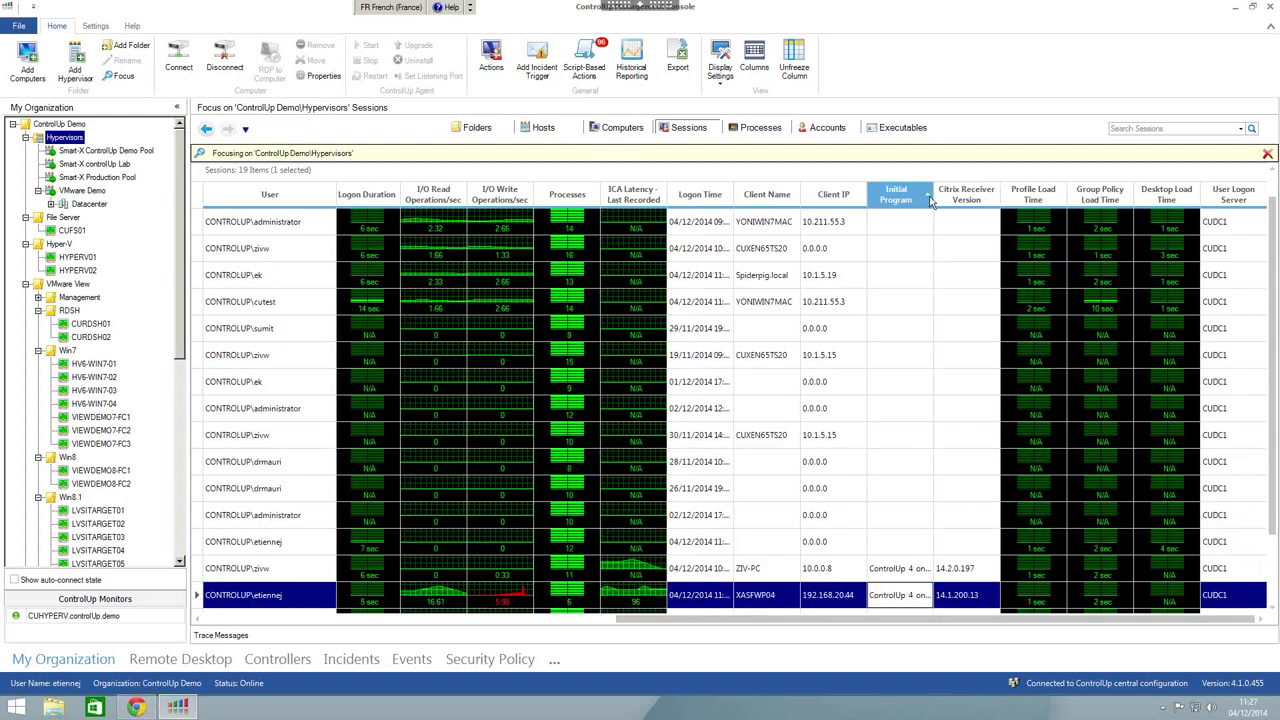
drag(932, 197, 990, 197)
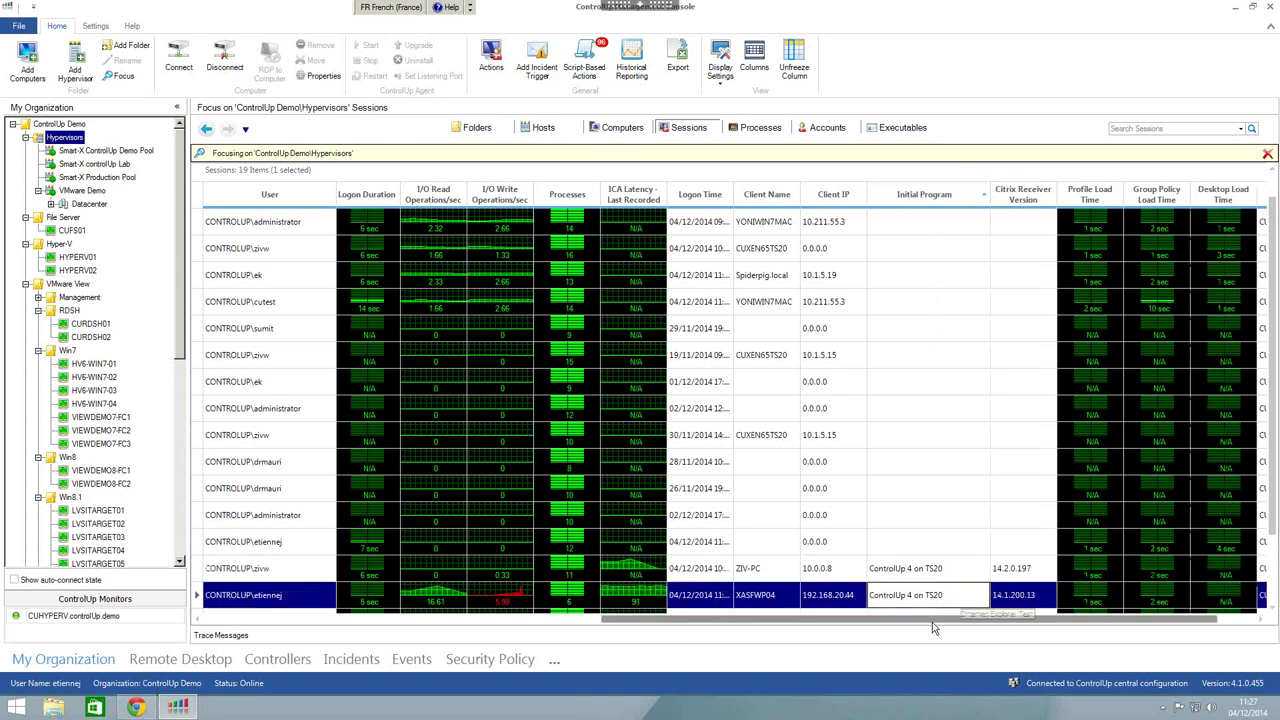
scroll(978, 620, right, 1)
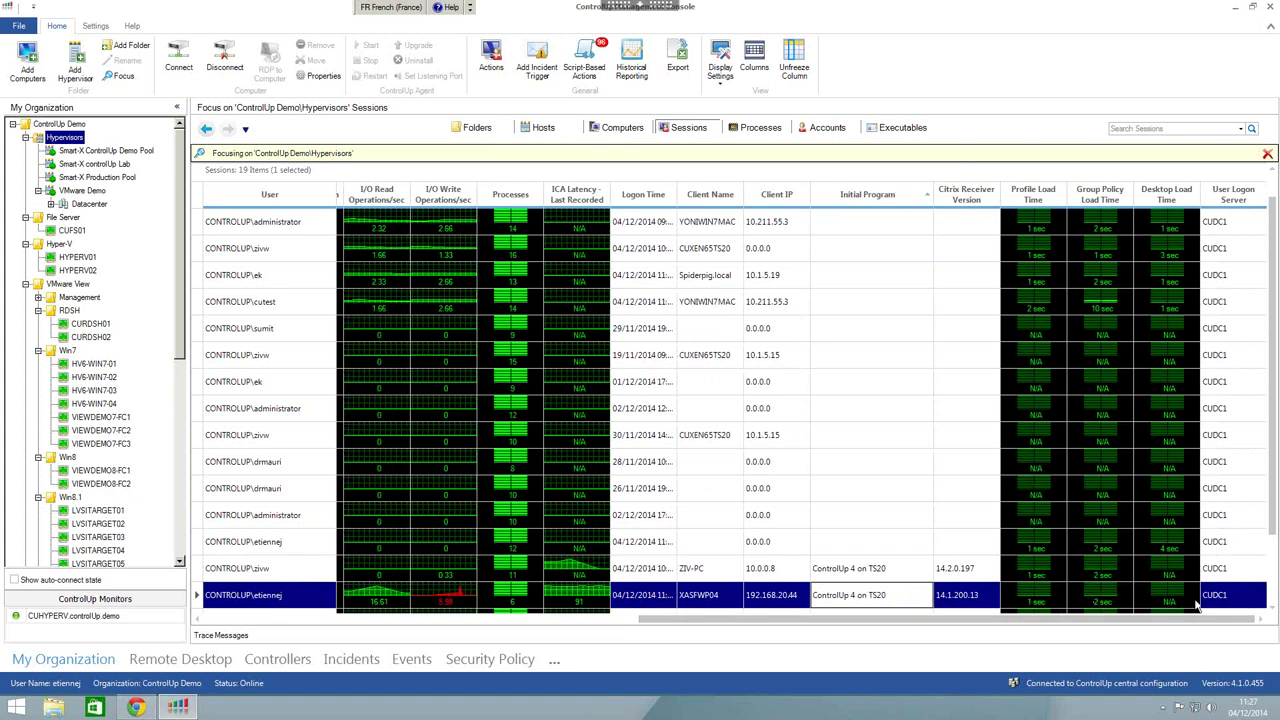
- Open the Processes view for the Hypervisors focus and sort the processes by Stress Level
drag(1198, 620, 700, 640)
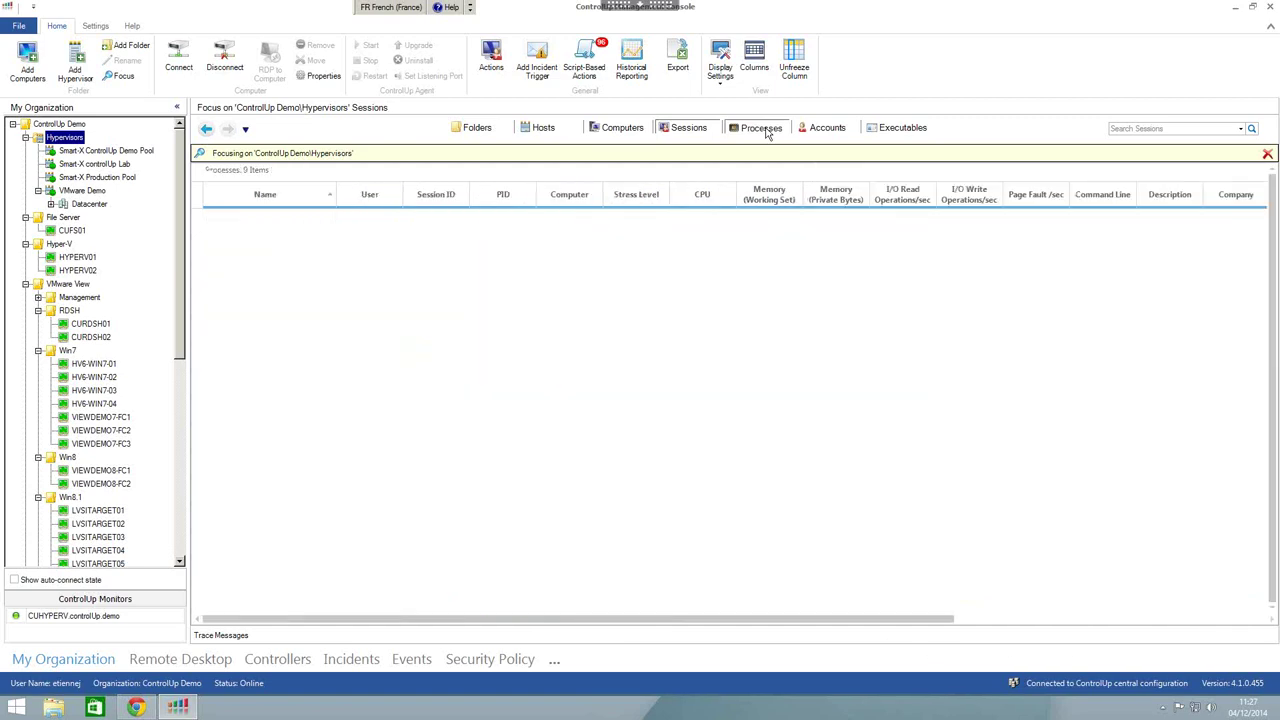
click(645, 204)
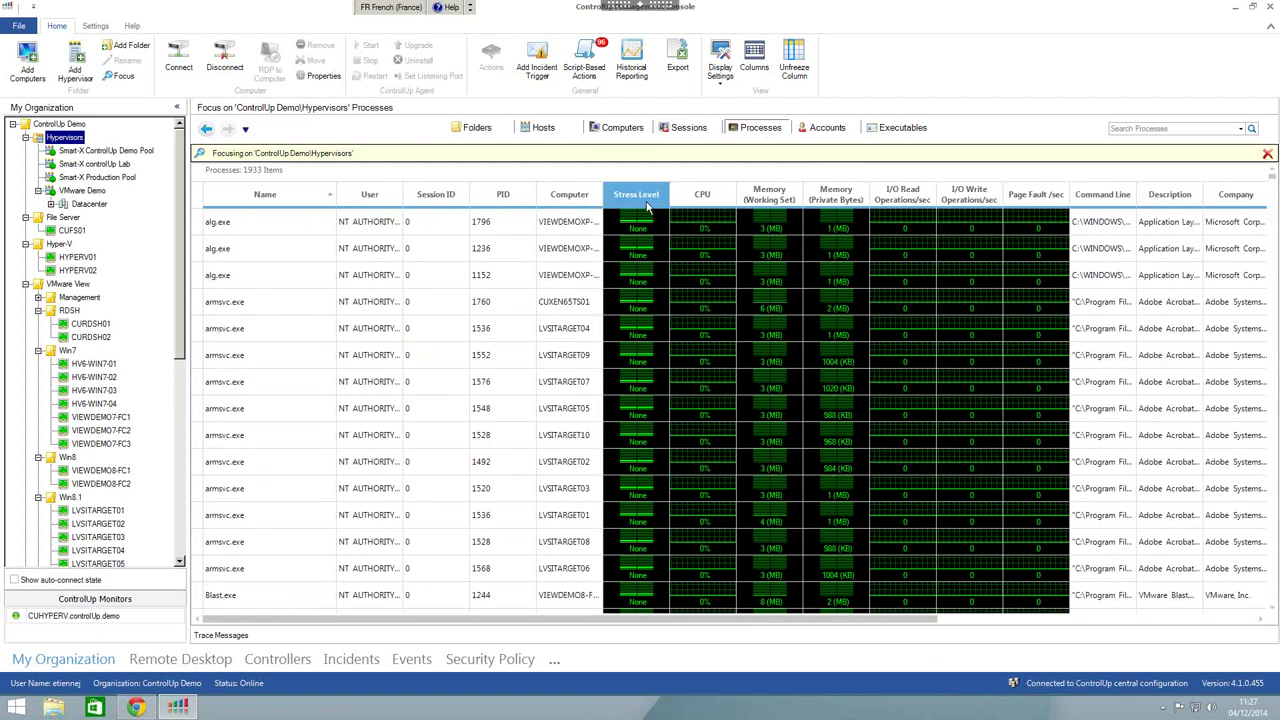
- Sort the processes by Stress Level in descending order and look over the Citrix.Host.exe and Citrix.Analytics.exe rows
click(622, 198)
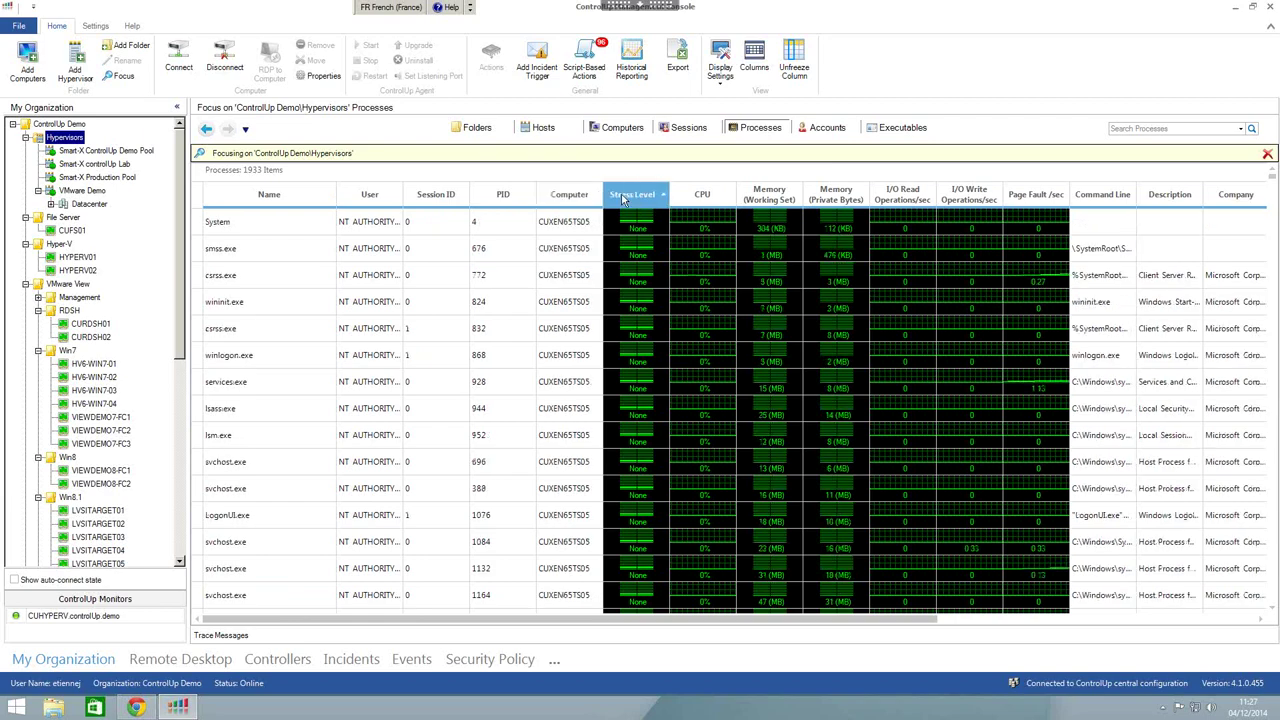
click(622, 198)
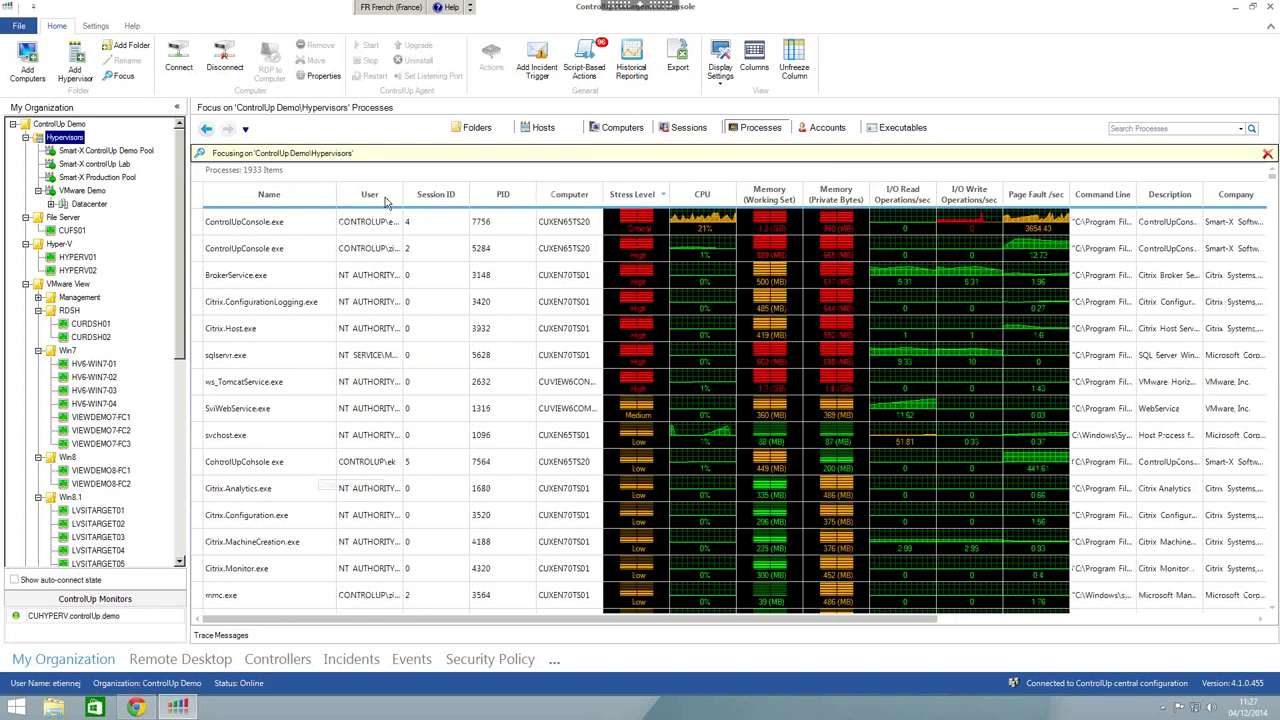
click(289, 328)
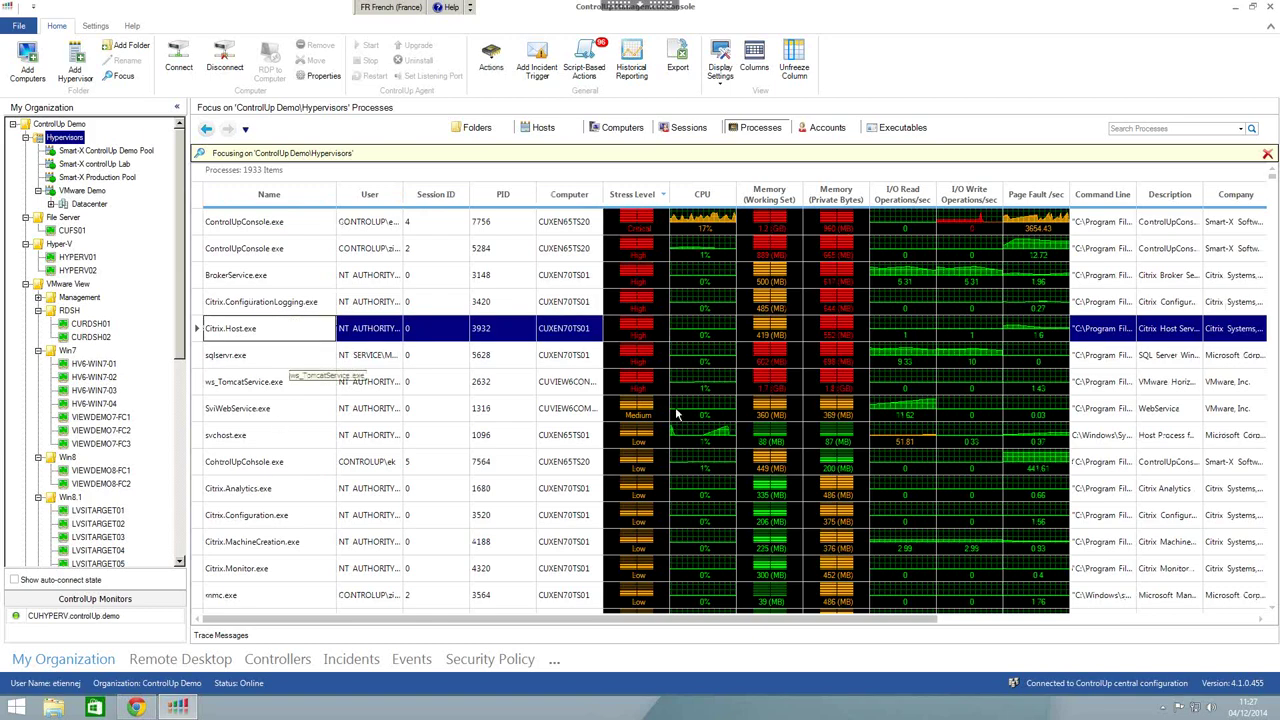
click(260, 488)
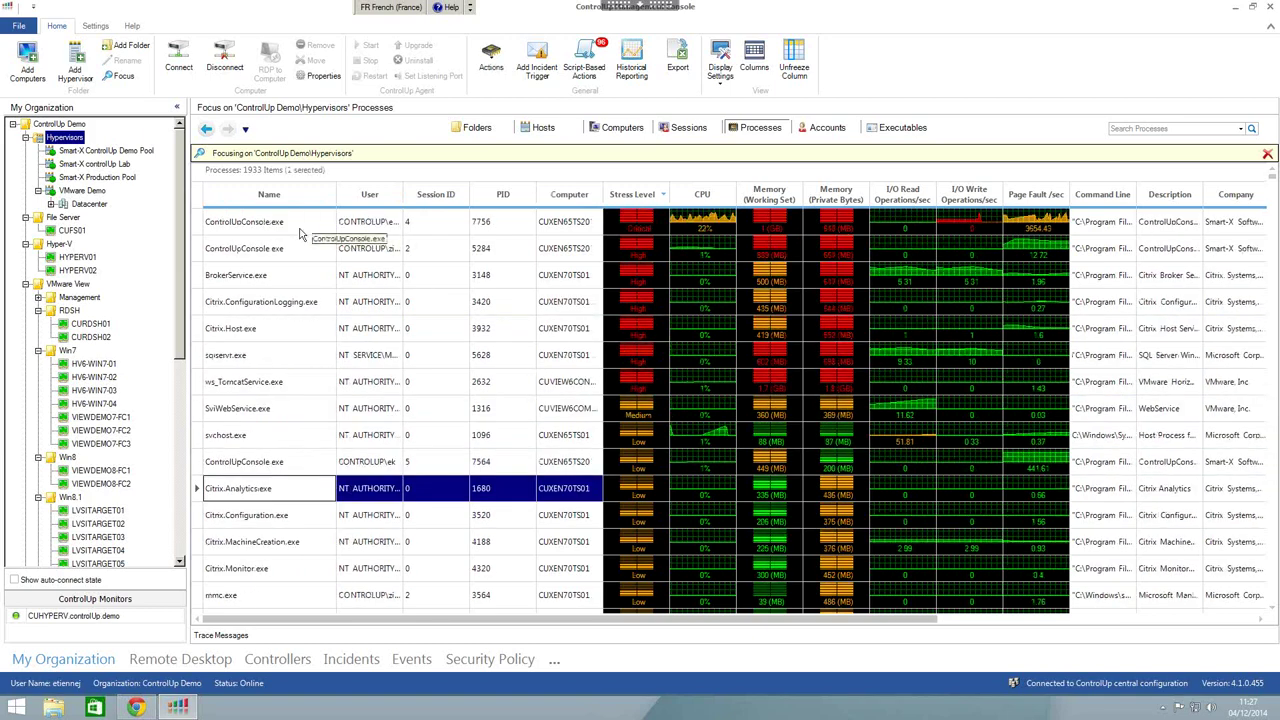
- Inspect which counters and thresholds make up the stress level of the top ControlUpConsole.exe process on CUXEN65TS20
click(330, 222)
mouse_move(666, 220)
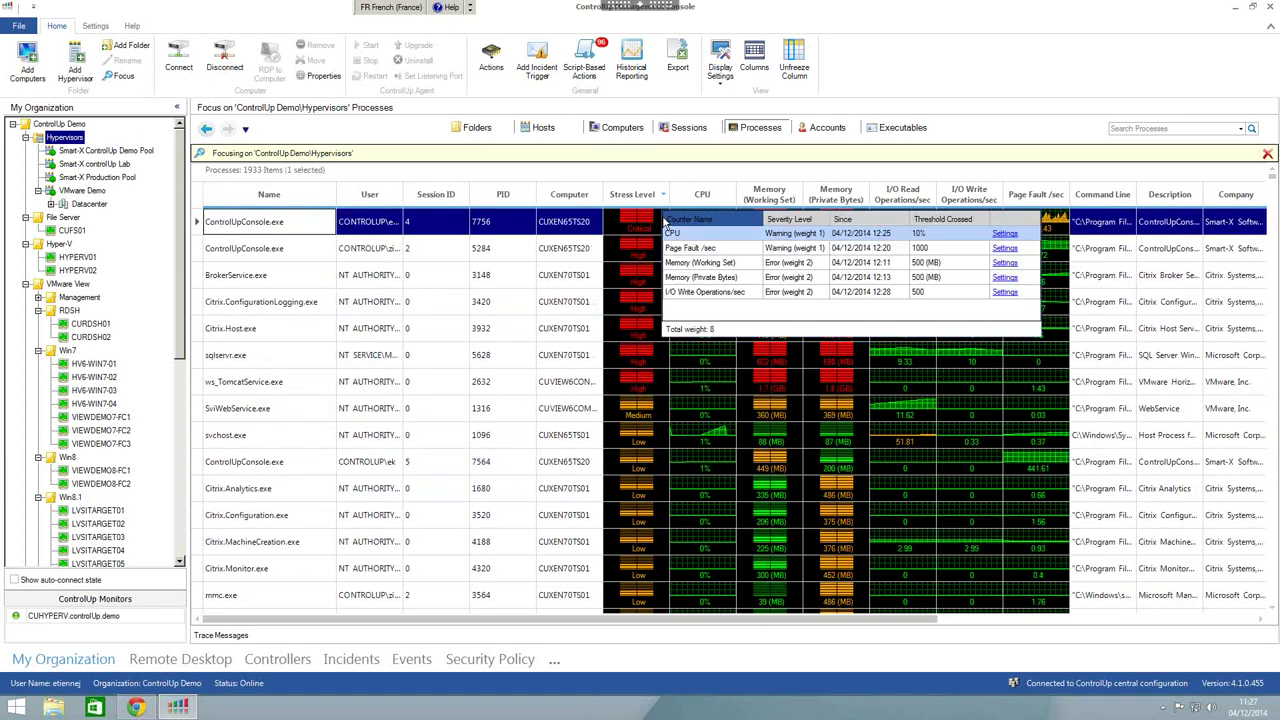
click(758, 250)
click(757, 264)
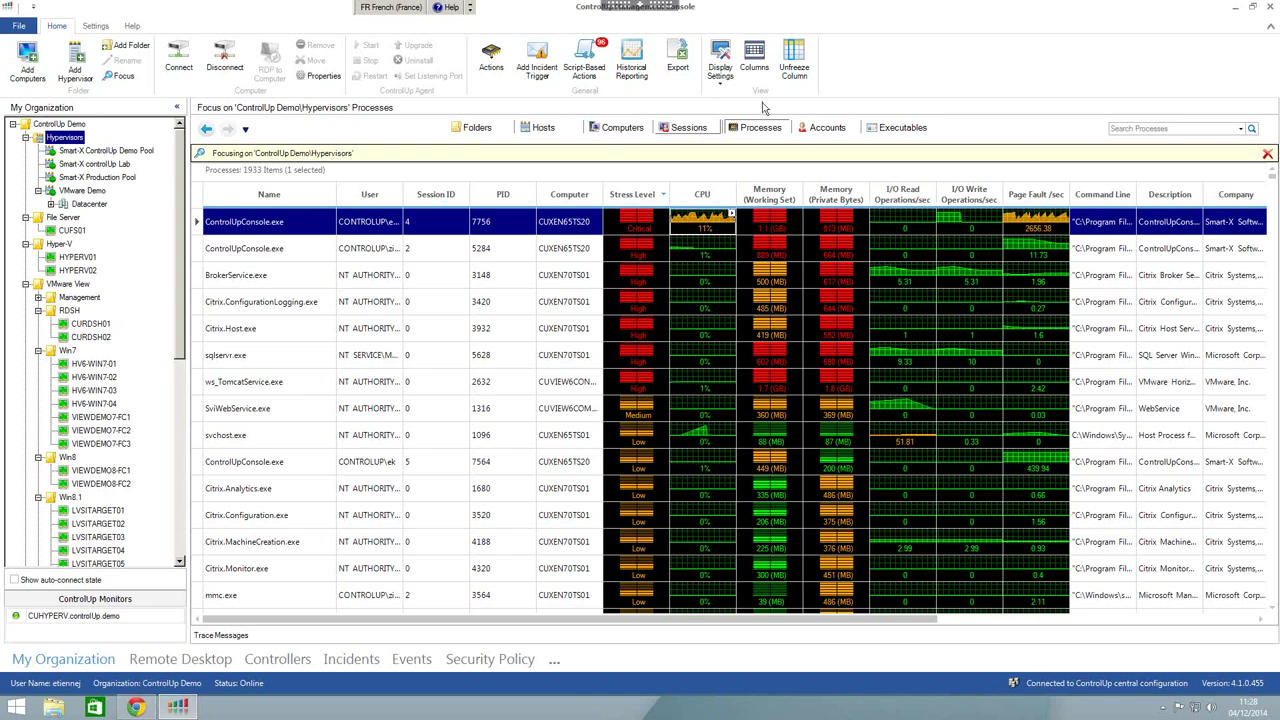
- Select the BrokerService.exe process and widen the Command Line and Description columns to show more of their text
click(274, 281)
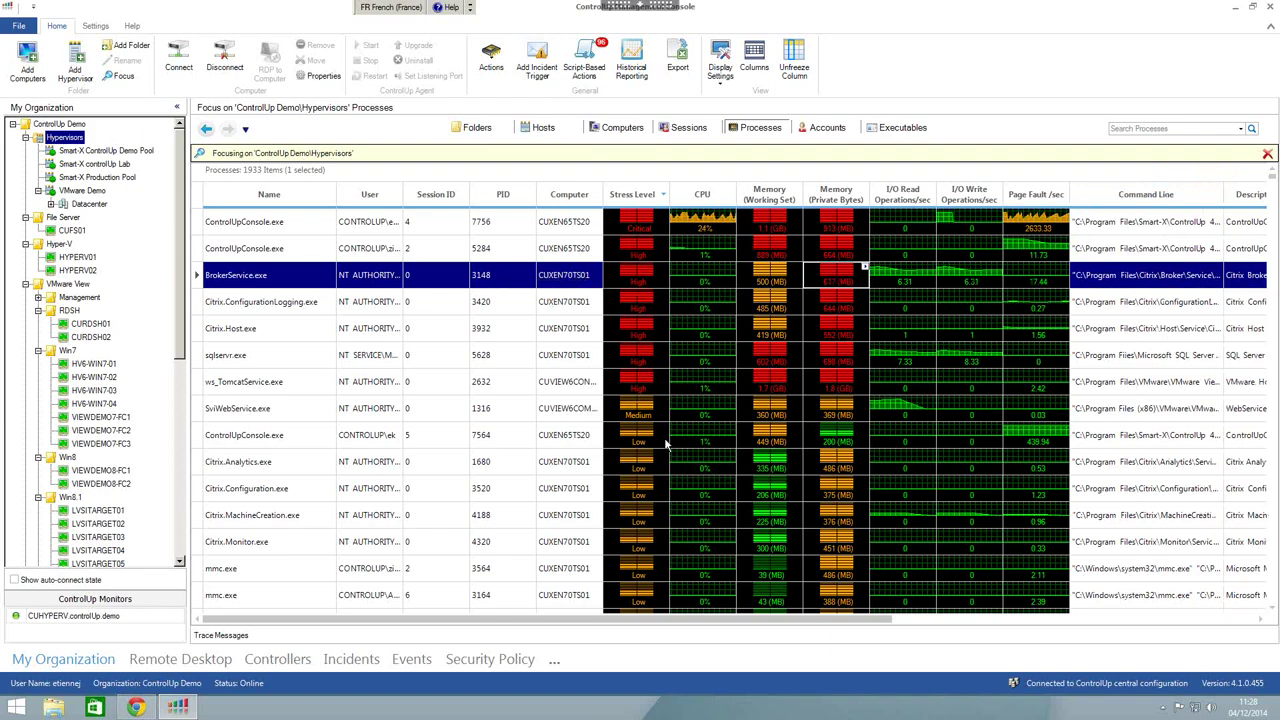
drag(738, 620, 1002, 625)
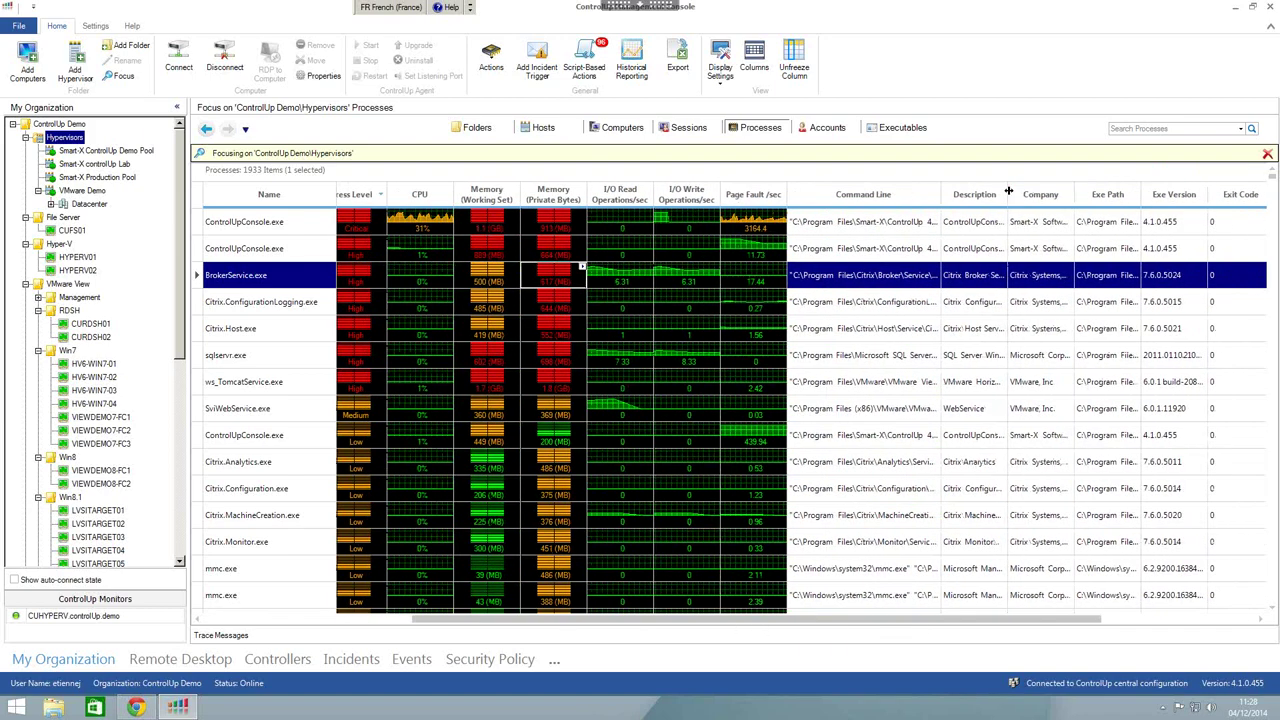
drag(1009, 198, 1043, 198)
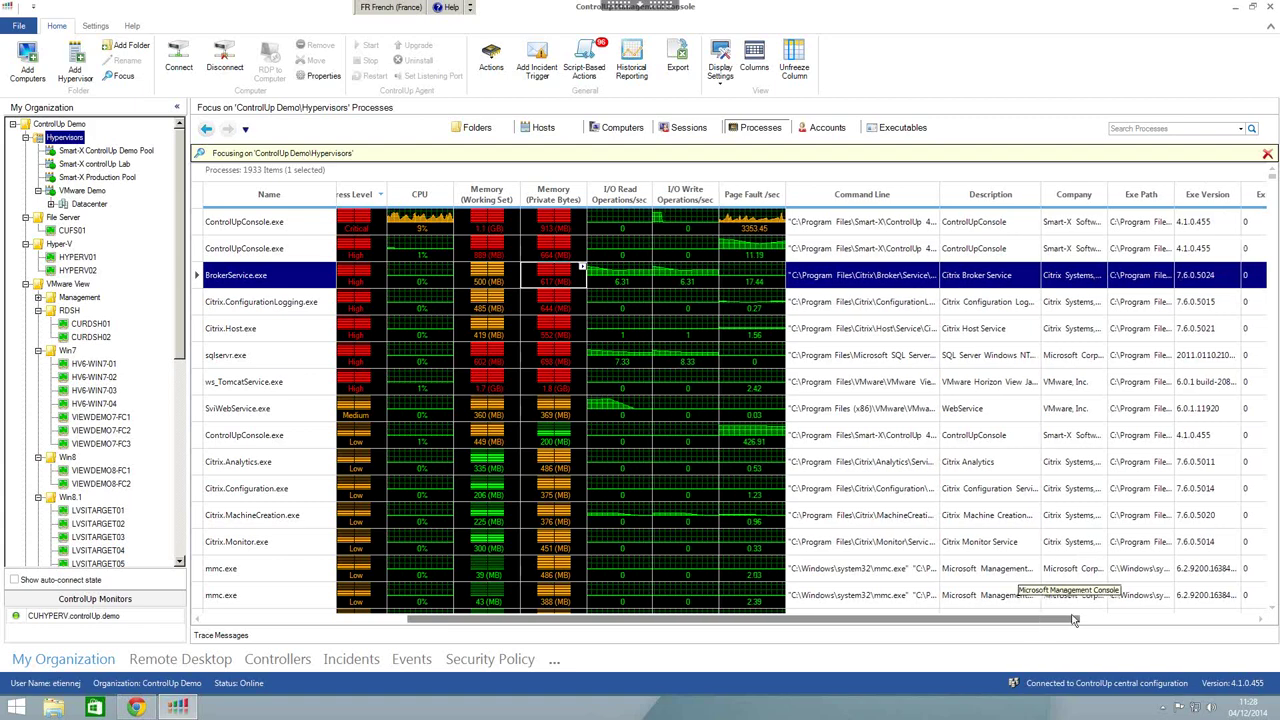
- Inspect the process type of SviWebService.exe and the full start time of BrokerService.exe
drag(1043, 621, 1178, 615)
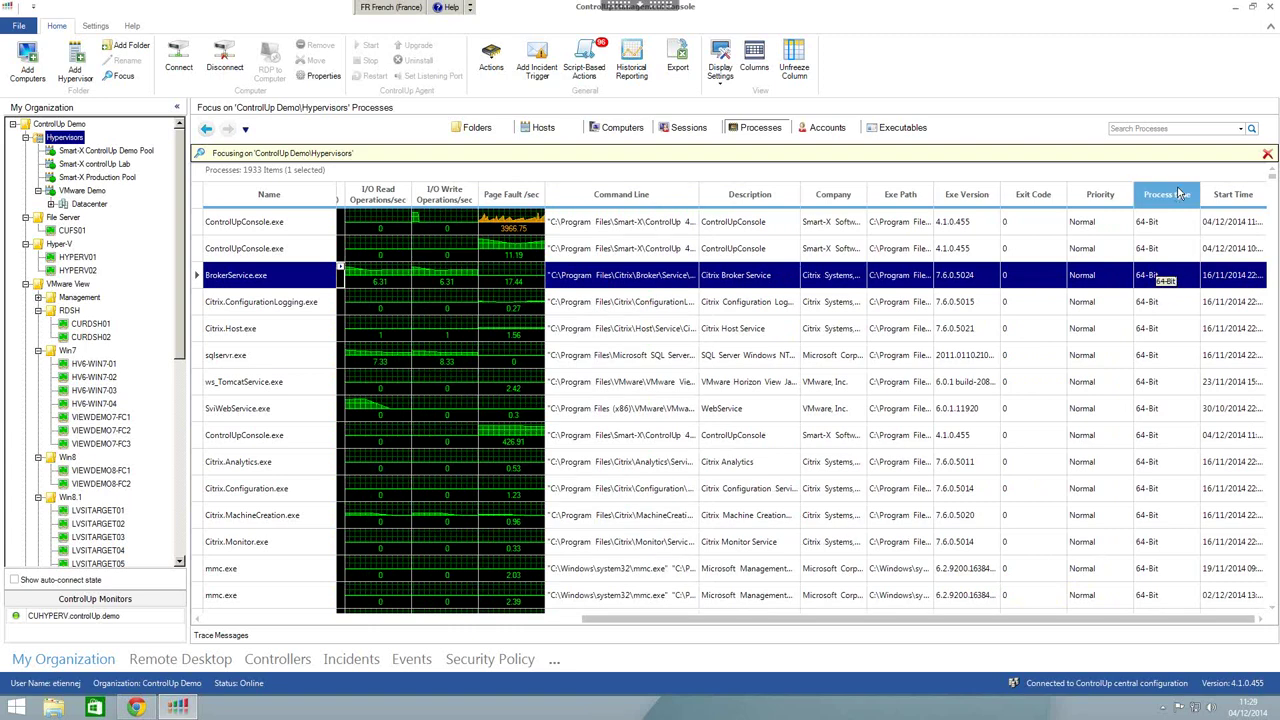
click(1165, 410)
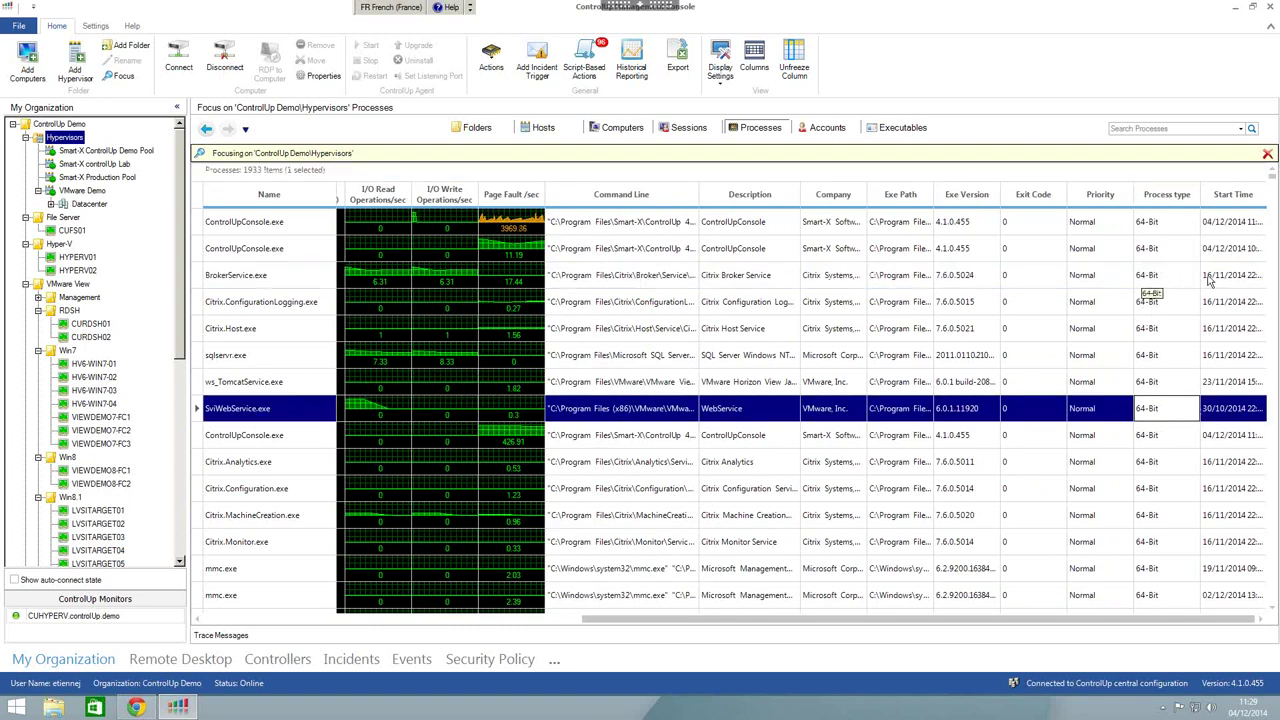
click(1240, 280)
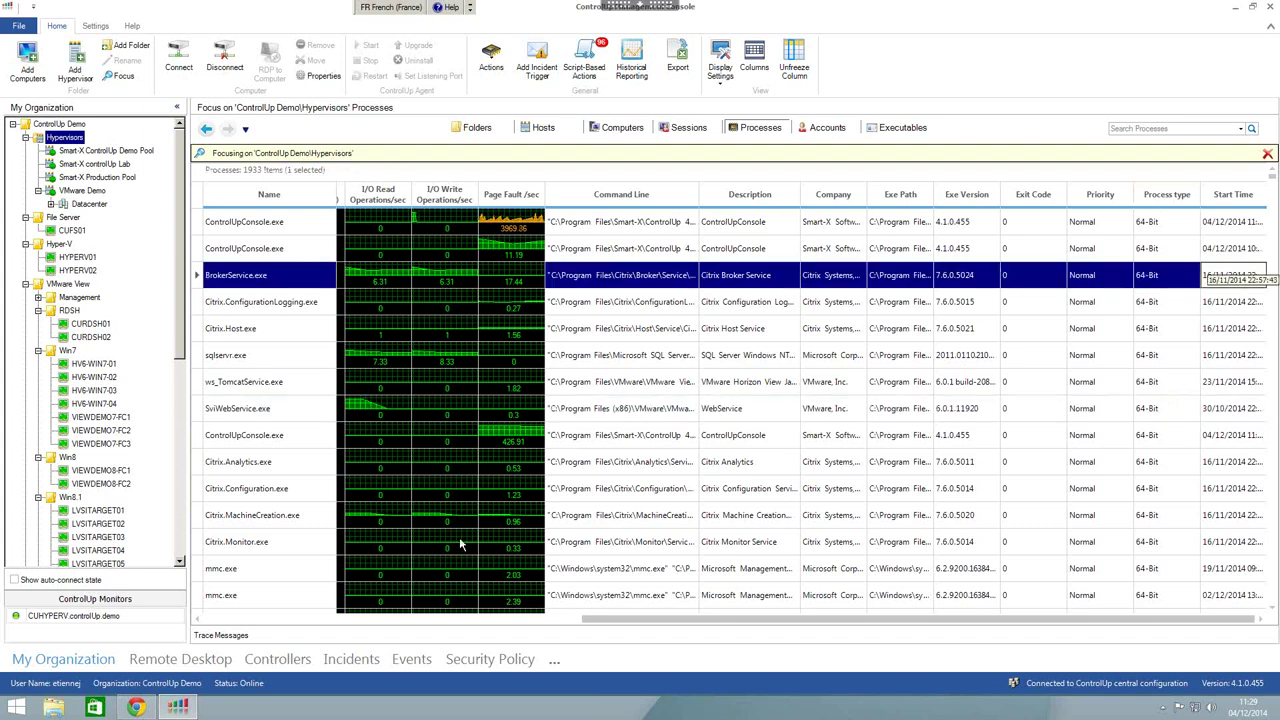
- Open the Accounts view for the Hypervisors focus and look through the account list to its end
click(815, 130)
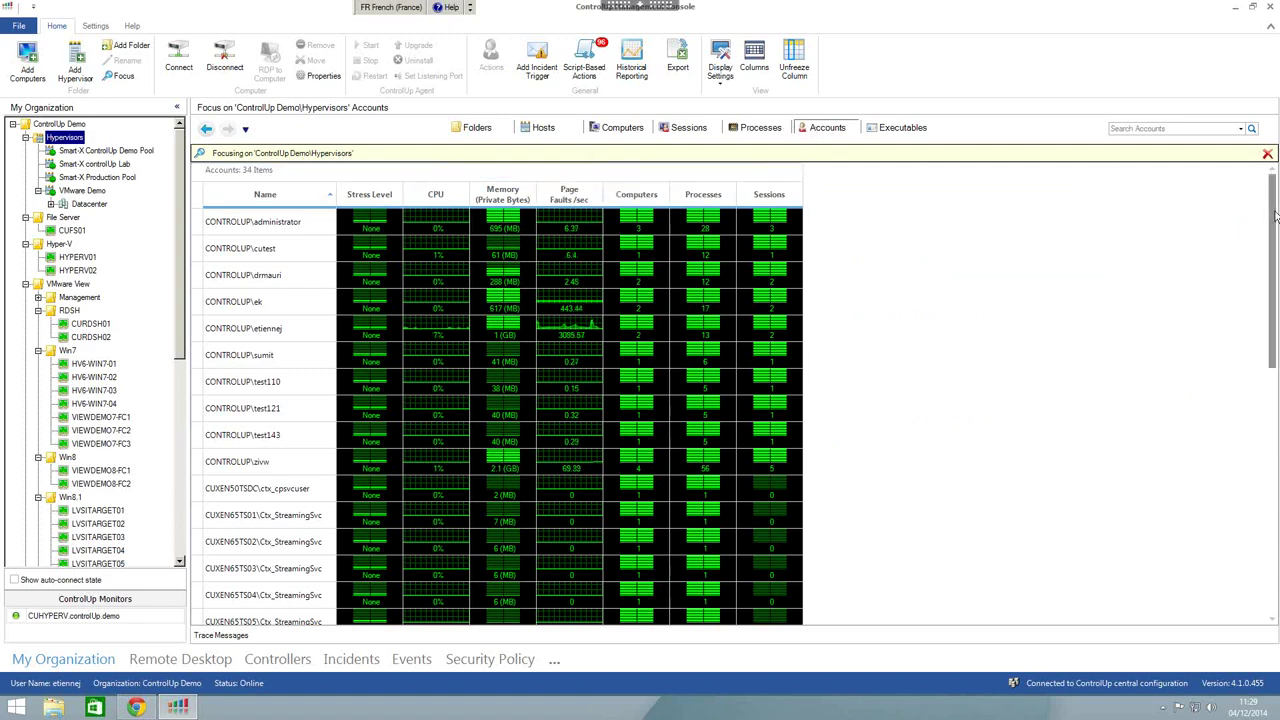
drag(1277, 248, 1277, 465)
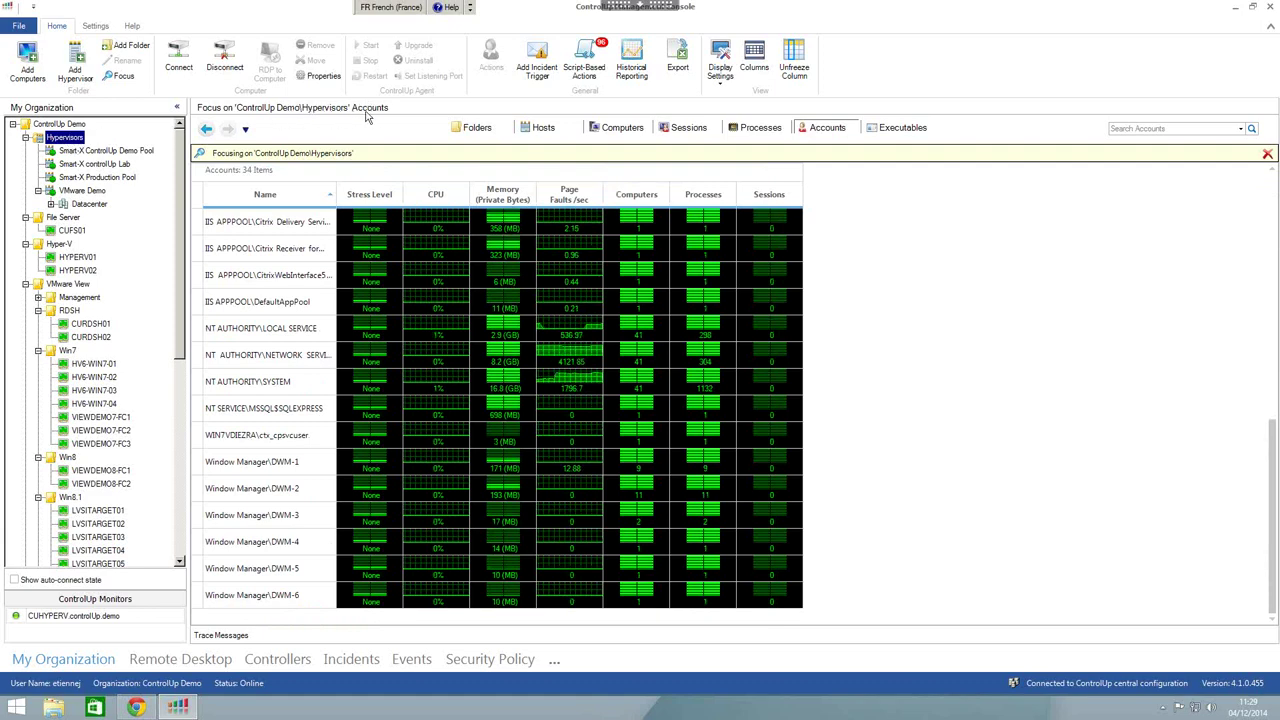
- Open the Executables view and inspect the computer and process counts of BrokerService.exe 7.6.0.5024 and BrokerAgent.exe
click(895, 128)
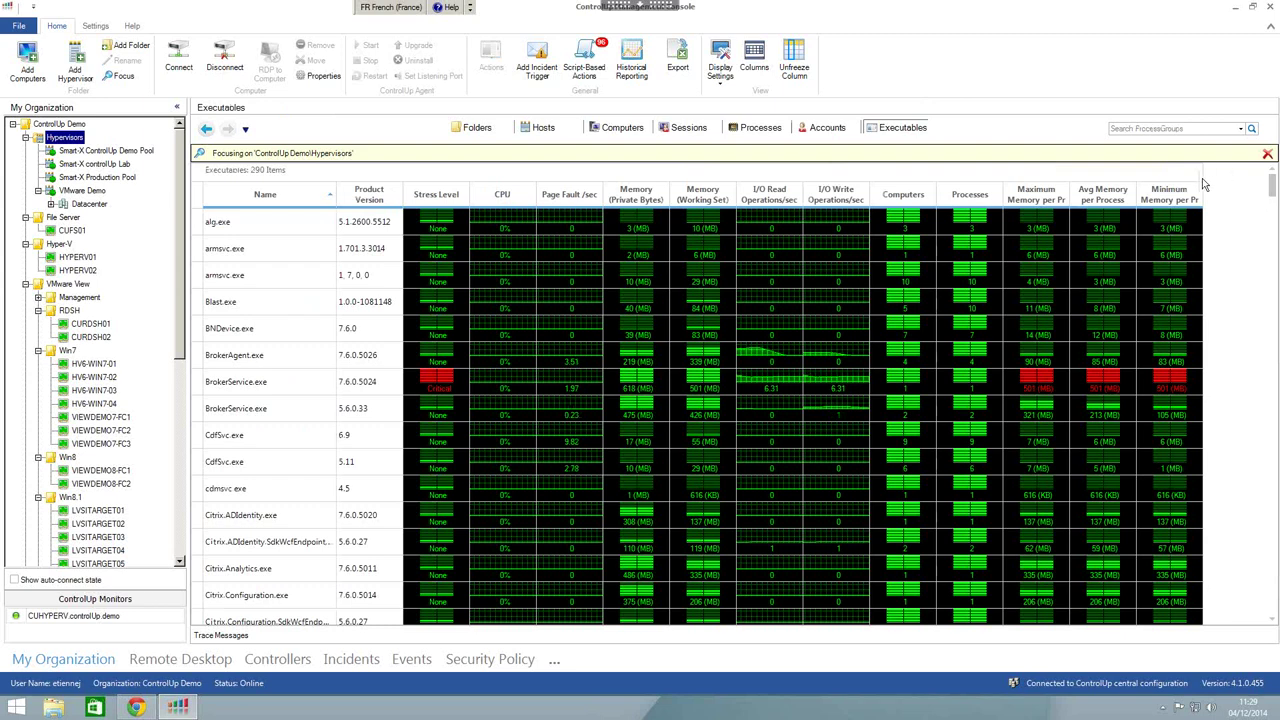
click(240, 224)
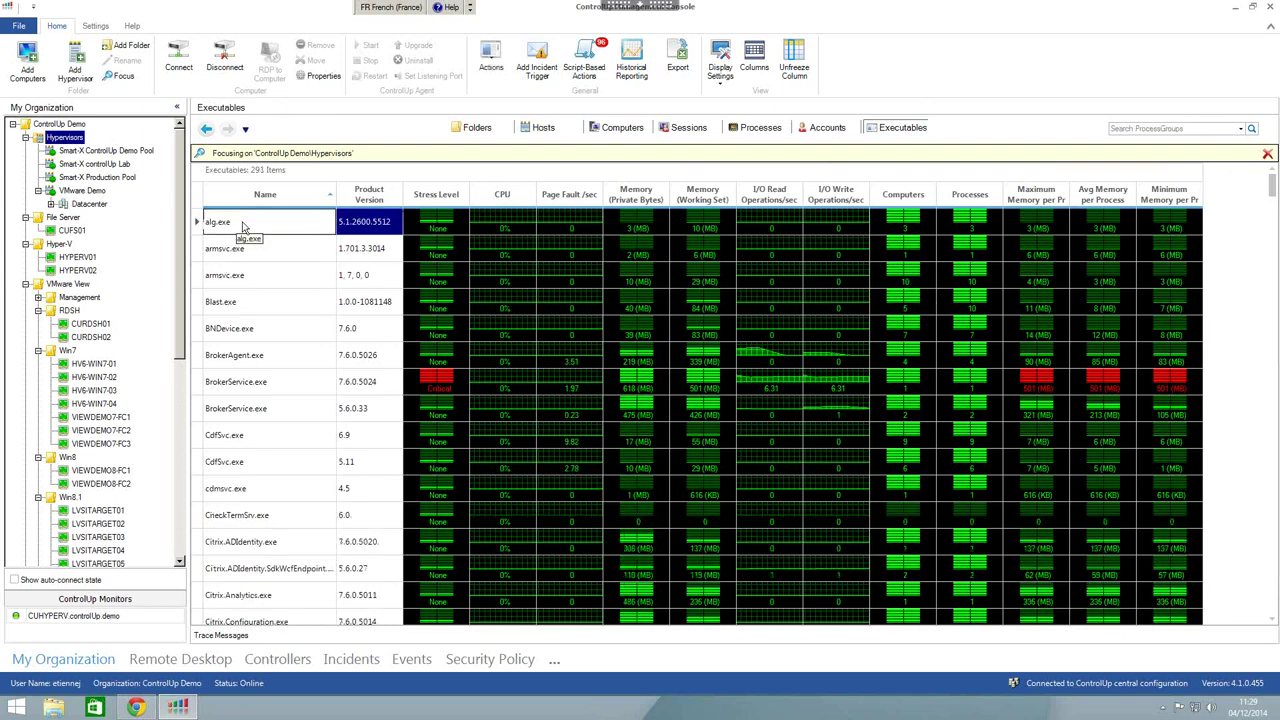
click(267, 392)
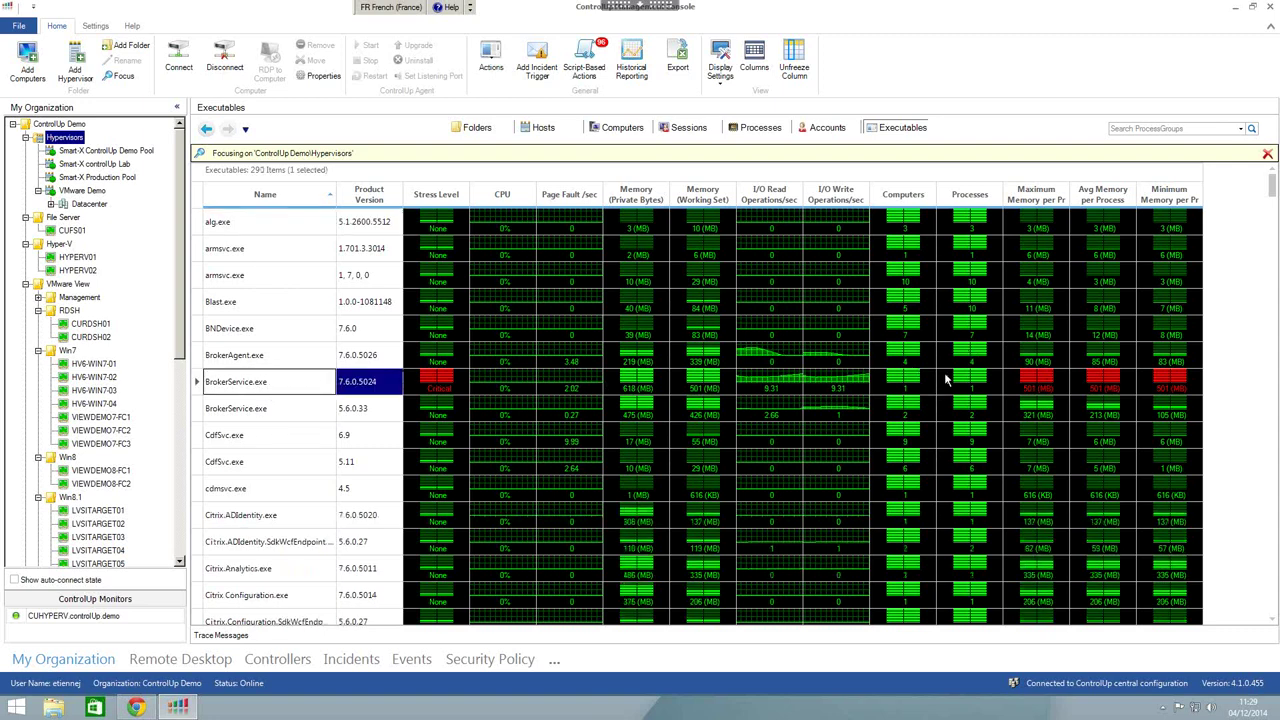
click(975, 383)
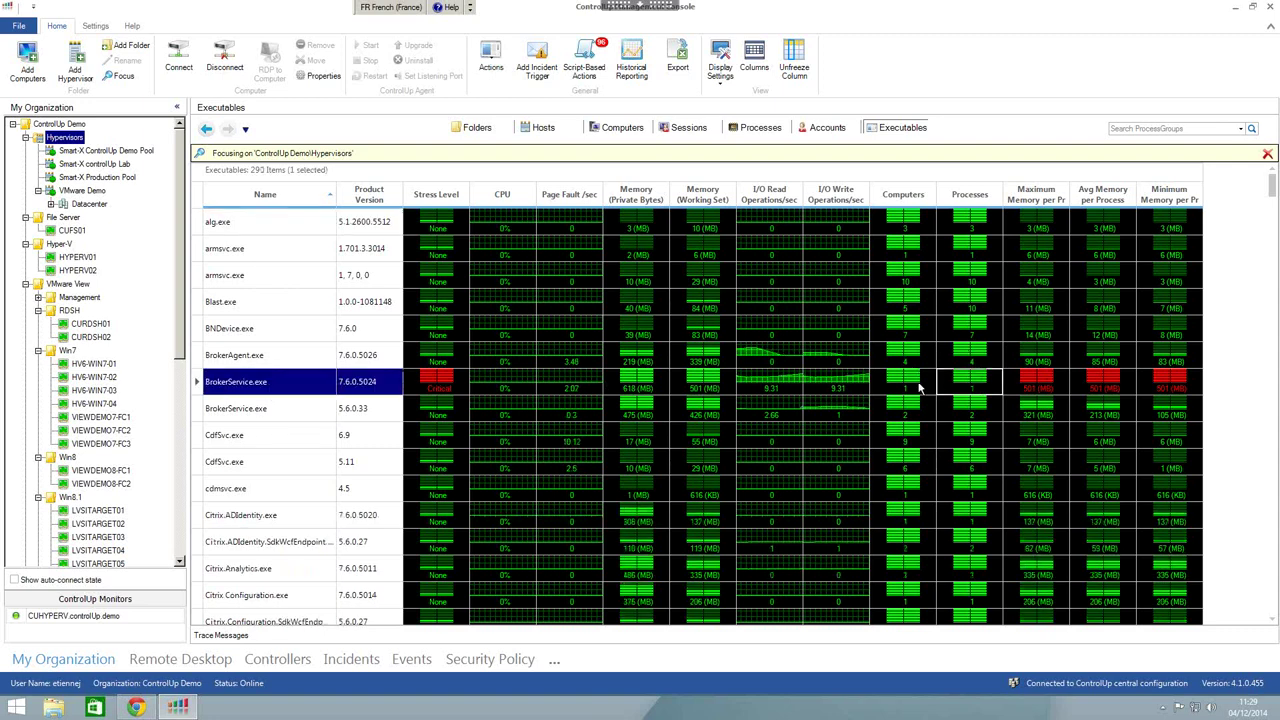
key(Up)
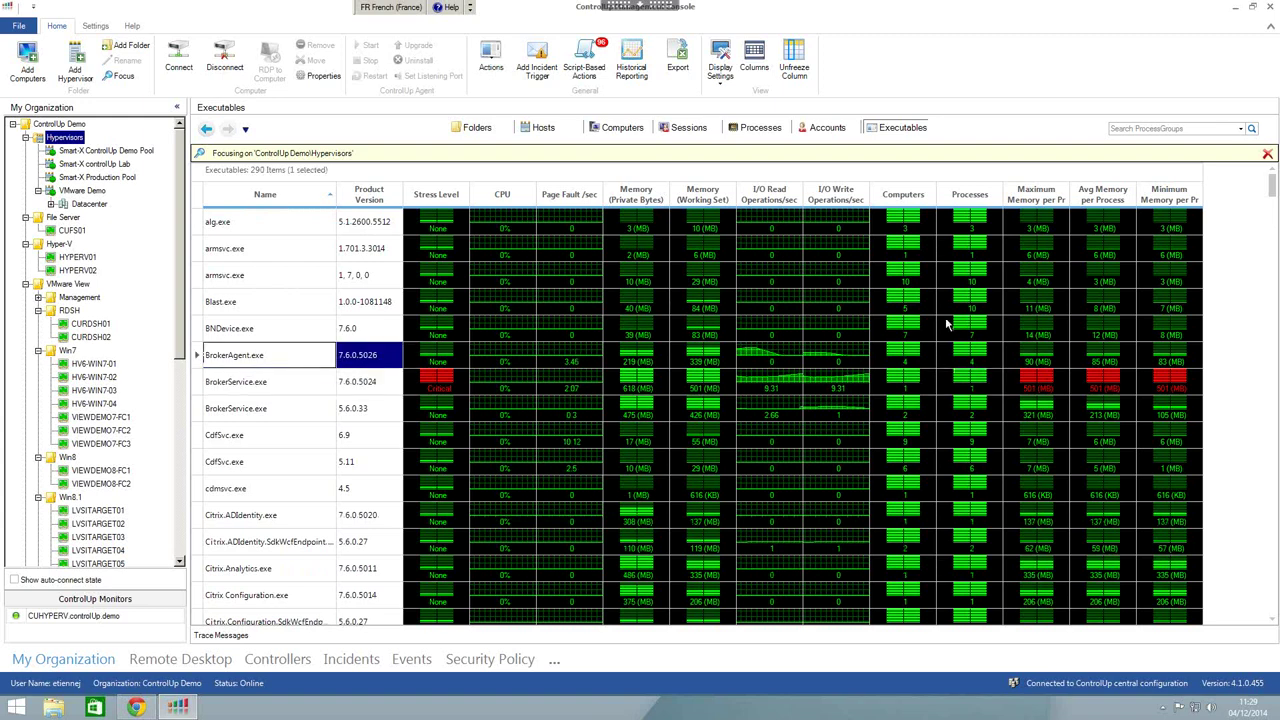
click(979, 366)
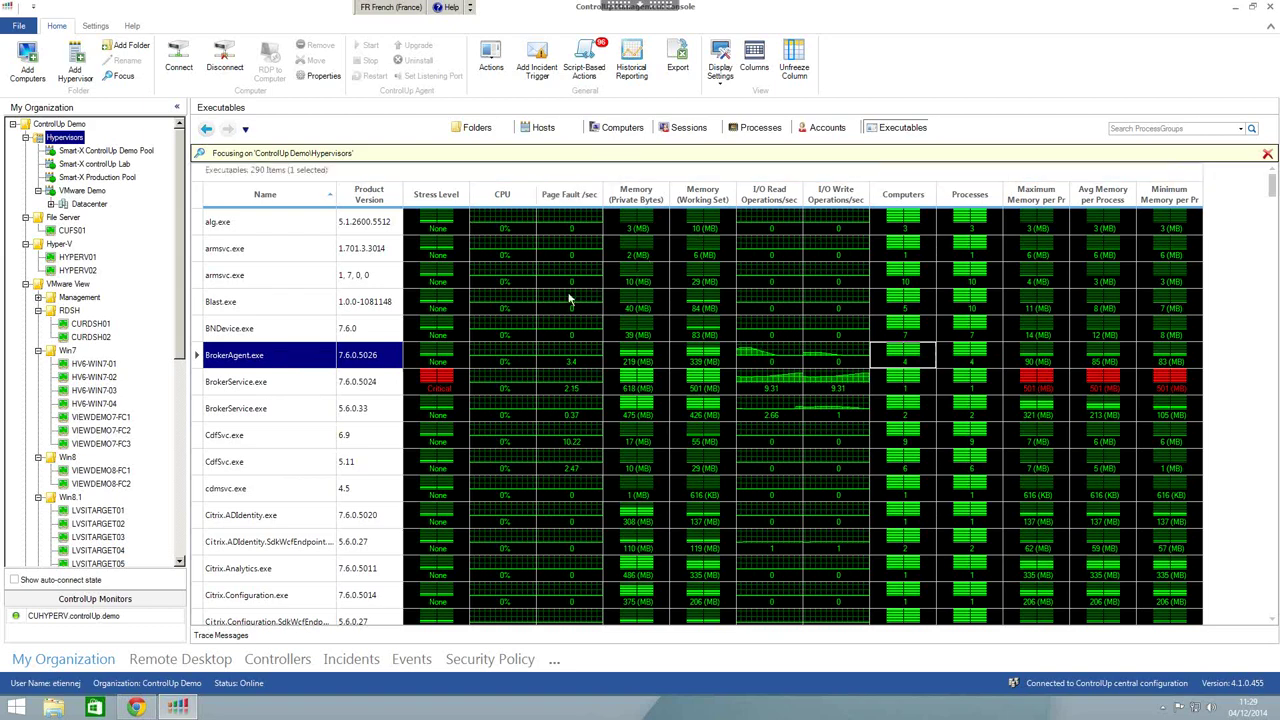
- Inspect the stress level breakdown of Citrix.ConfigurationLogging.exe, including its memory-per-process counters, and its number of processes
scroll(420, 365, down, 5)
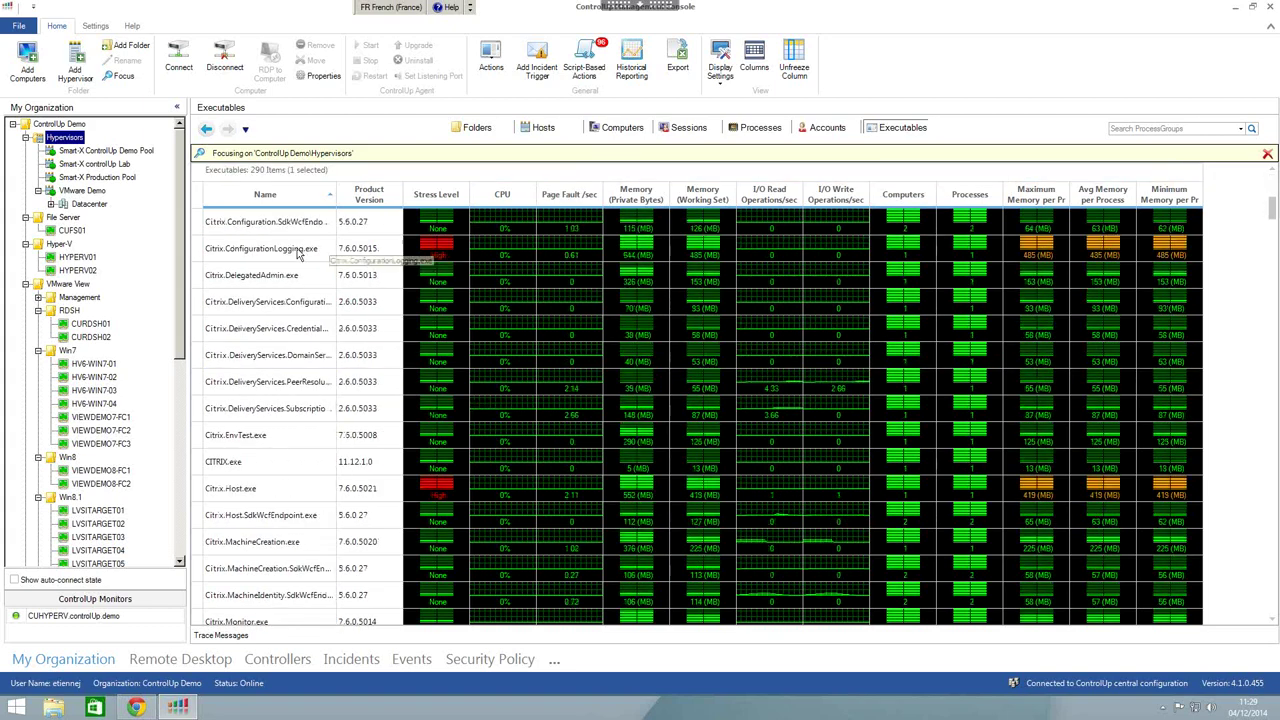
click(460, 245)
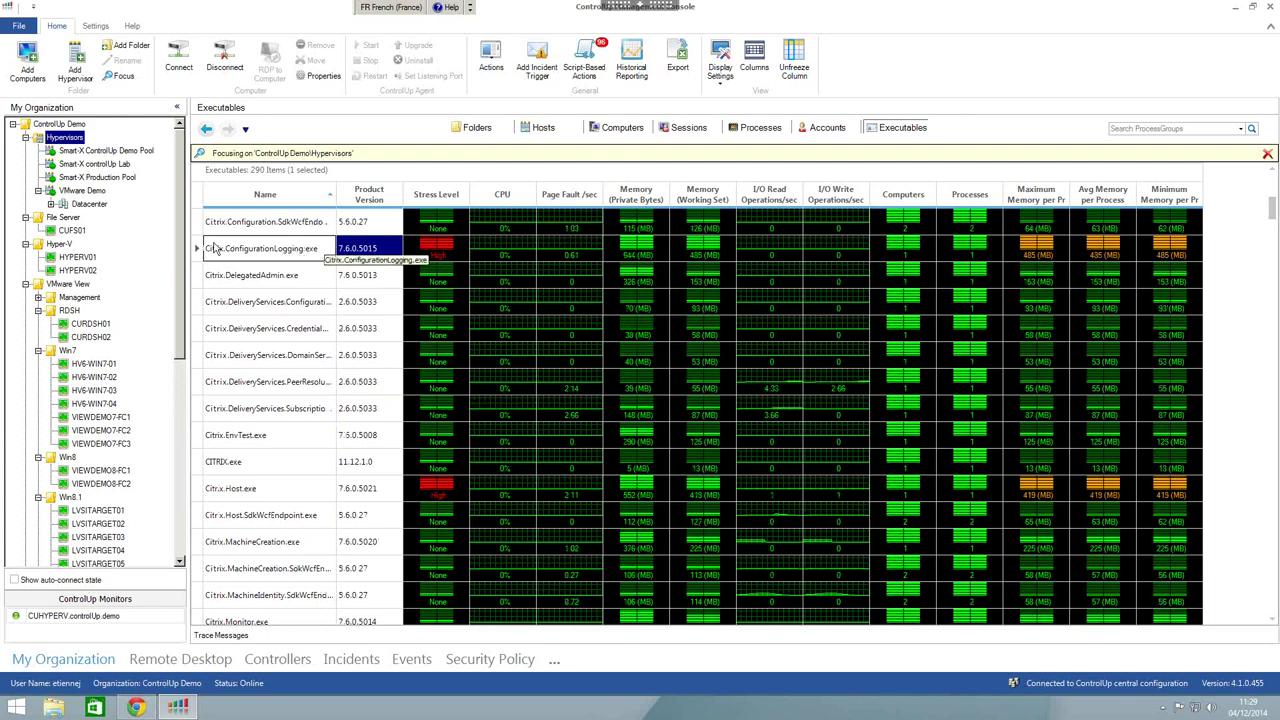
click(476, 240)
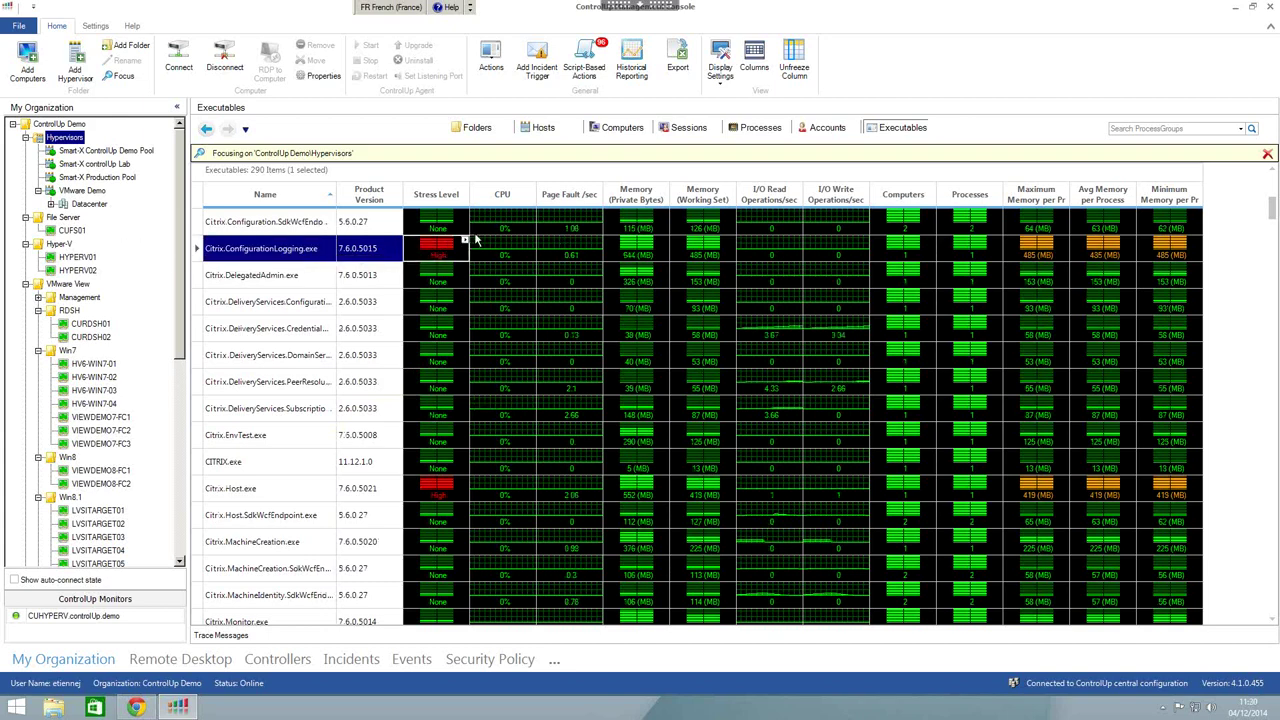
mouse_move(466, 243)
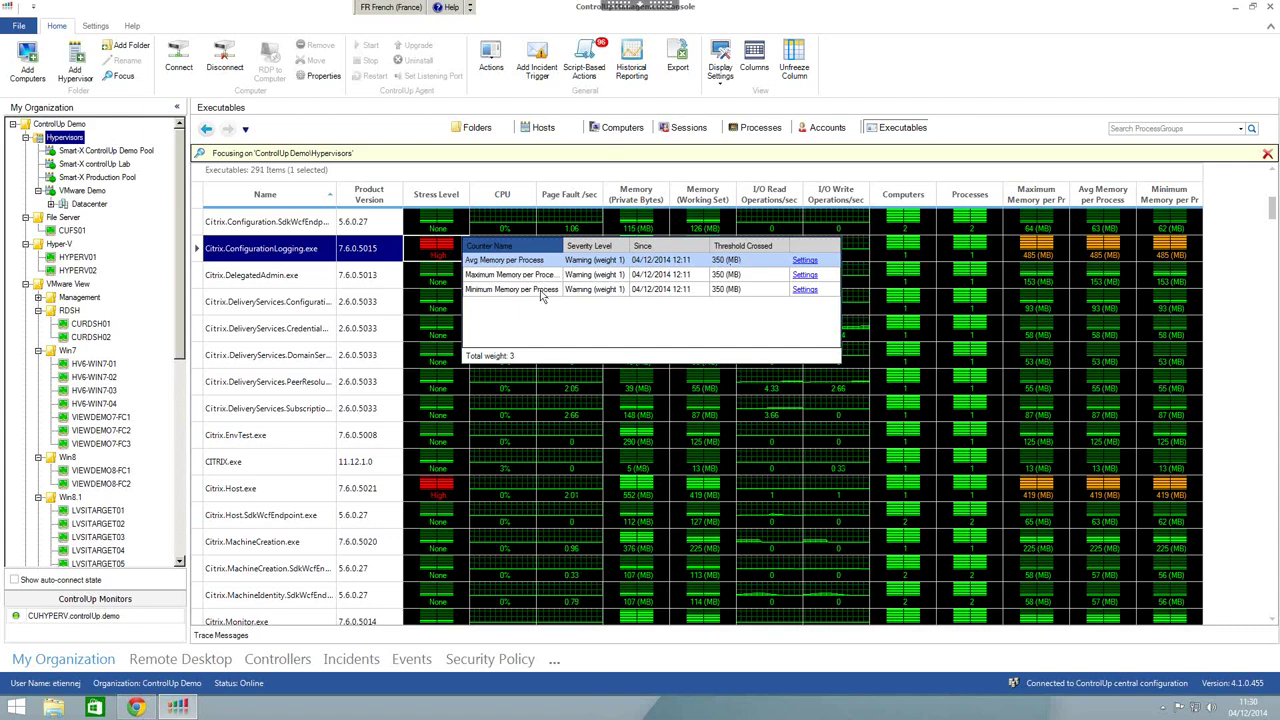
click(574, 292)
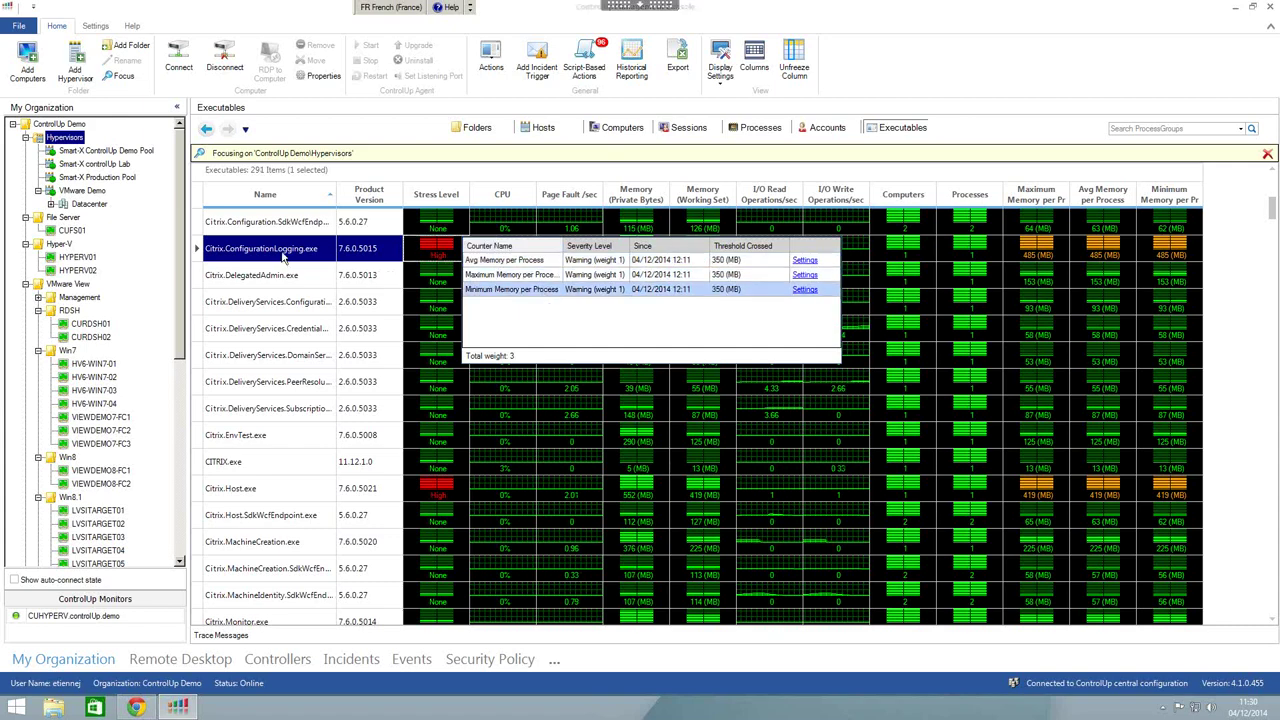
click(966, 253)
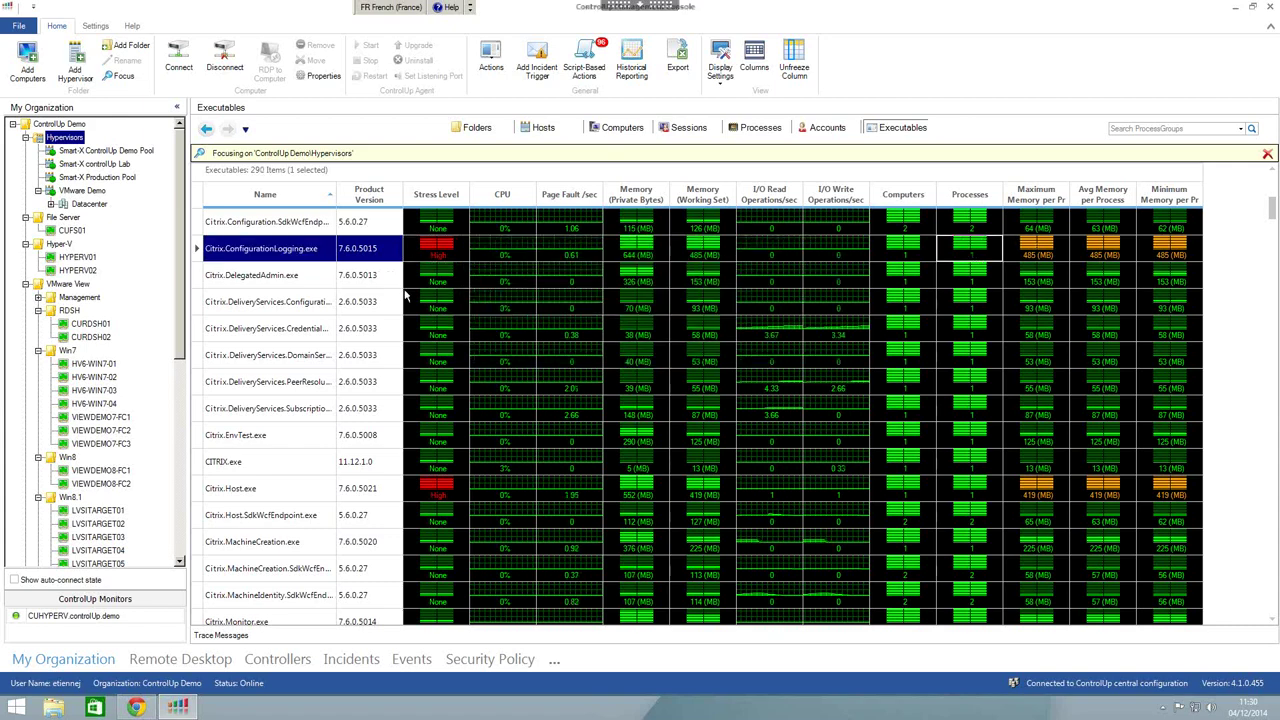
click(975, 200)
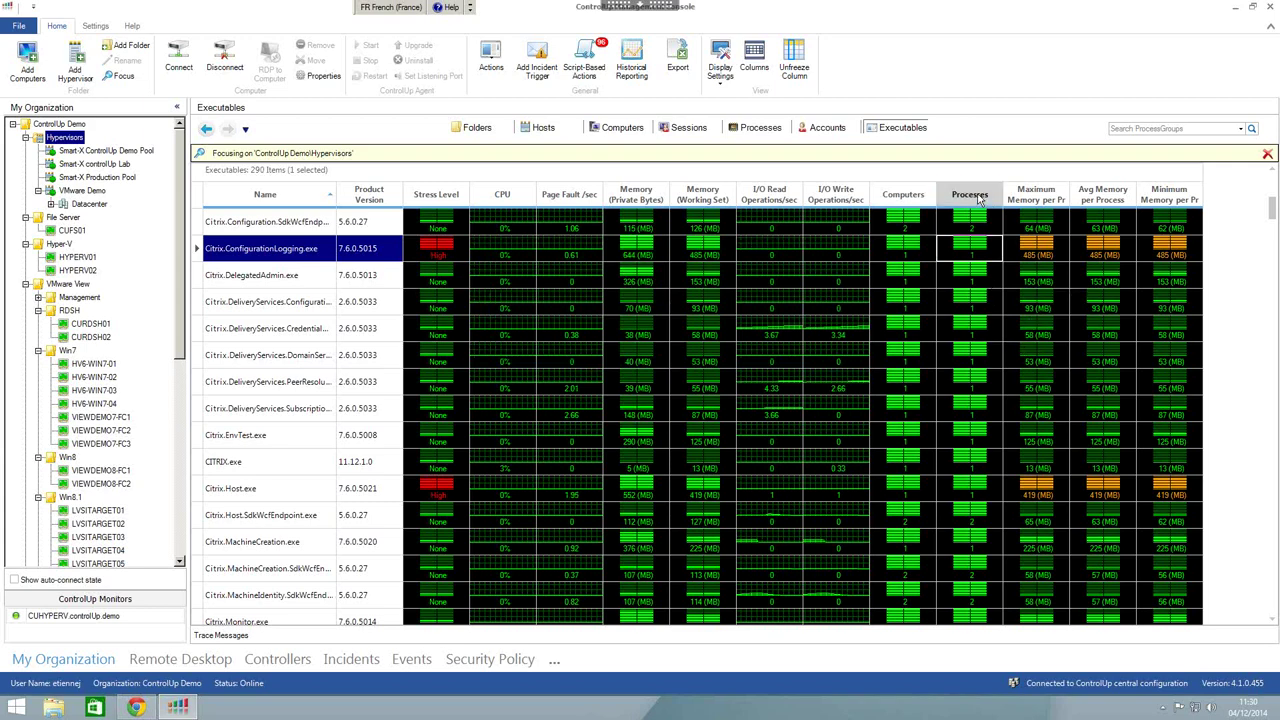
- Sort the executables by number of processes in descending order and select the svchost.exe entry with the most processes
scroll(1008, 243, up, 10)
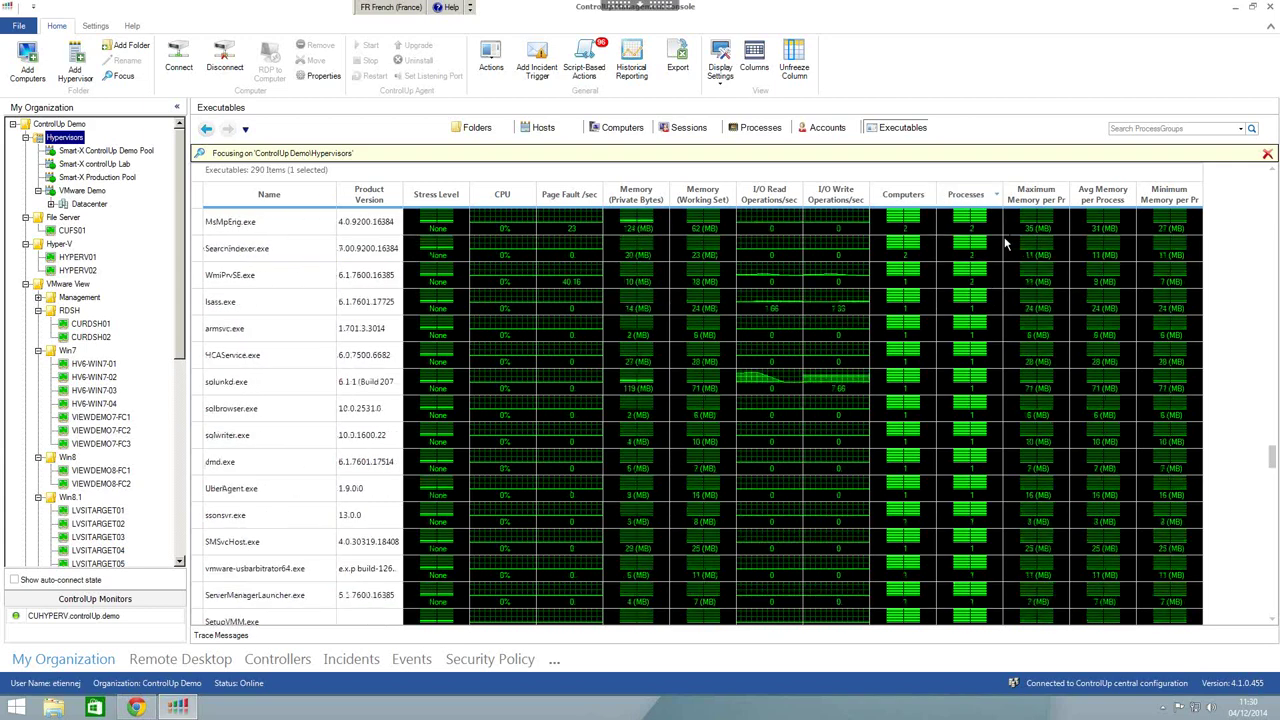
scroll(1006, 263, up, 10)
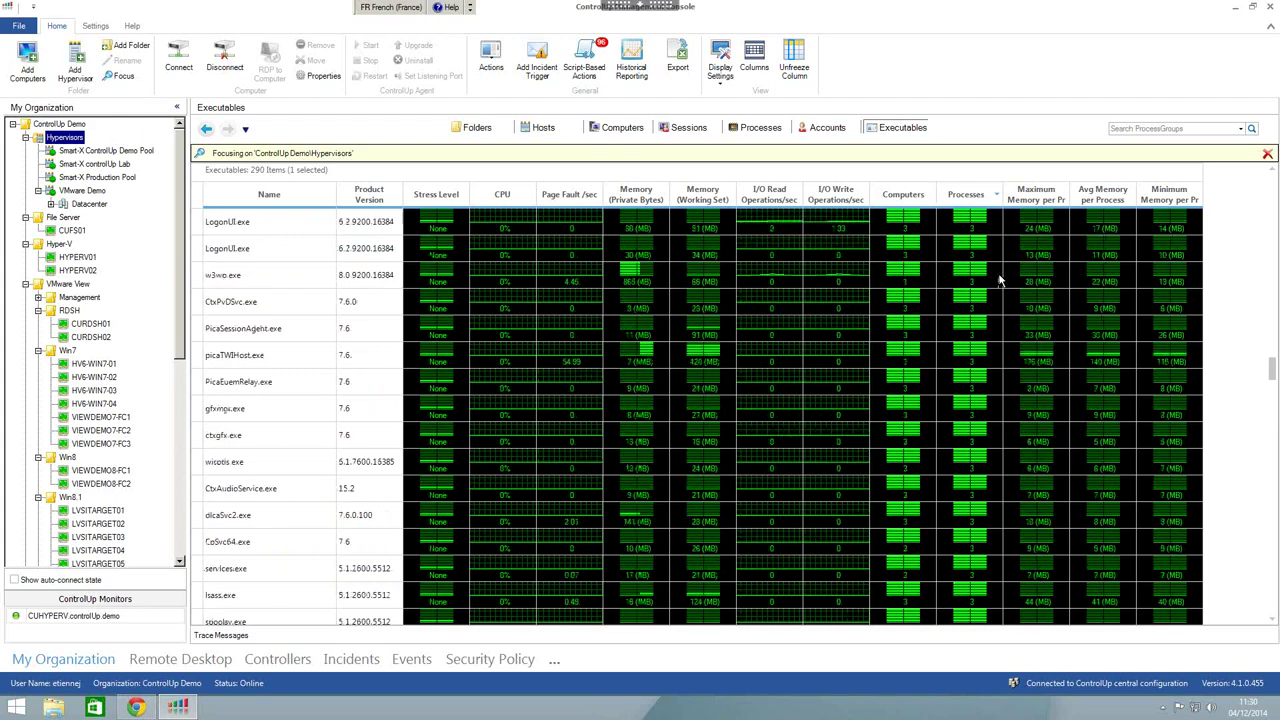
scroll(1000, 255, up, 10)
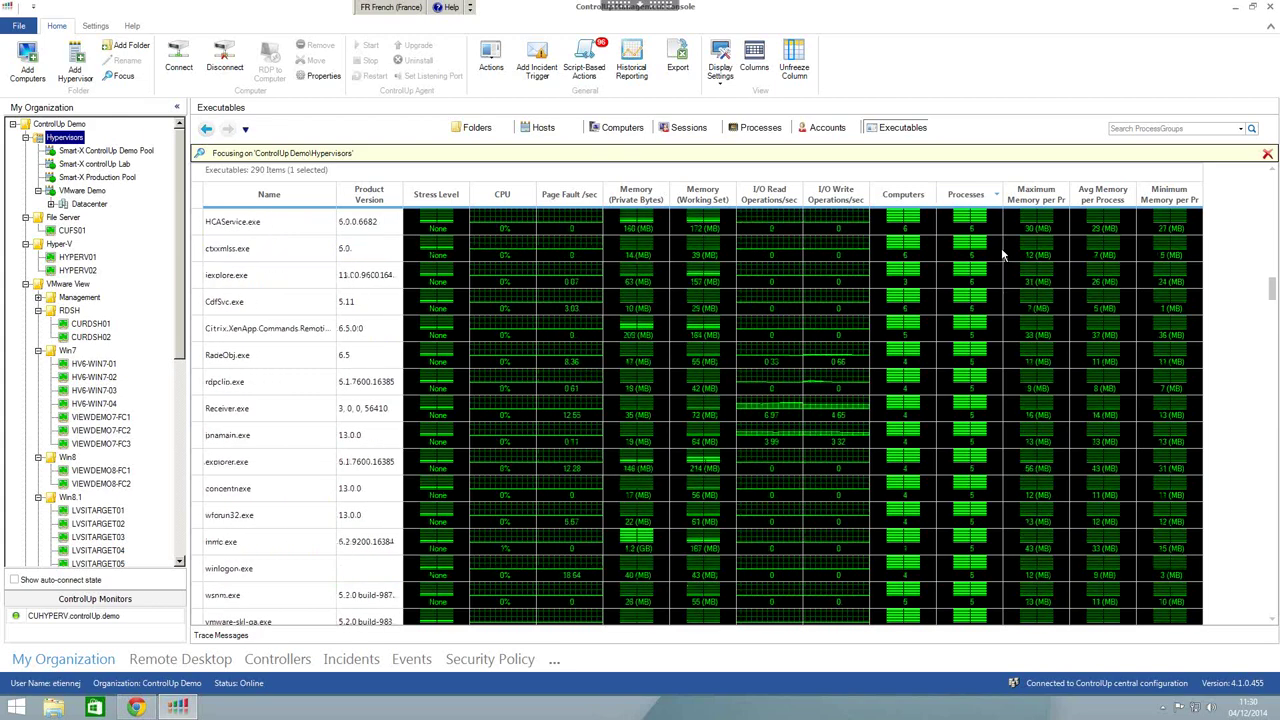
scroll(997, 250, up, 10)
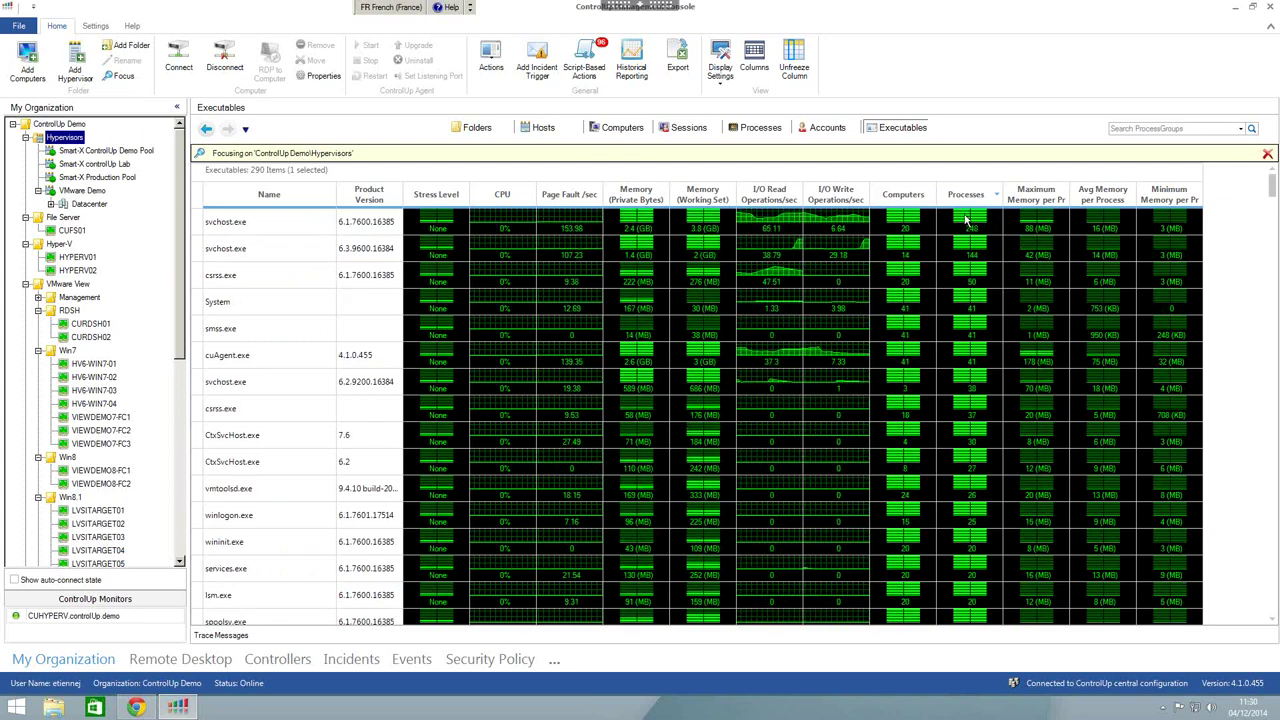
click(983, 227)
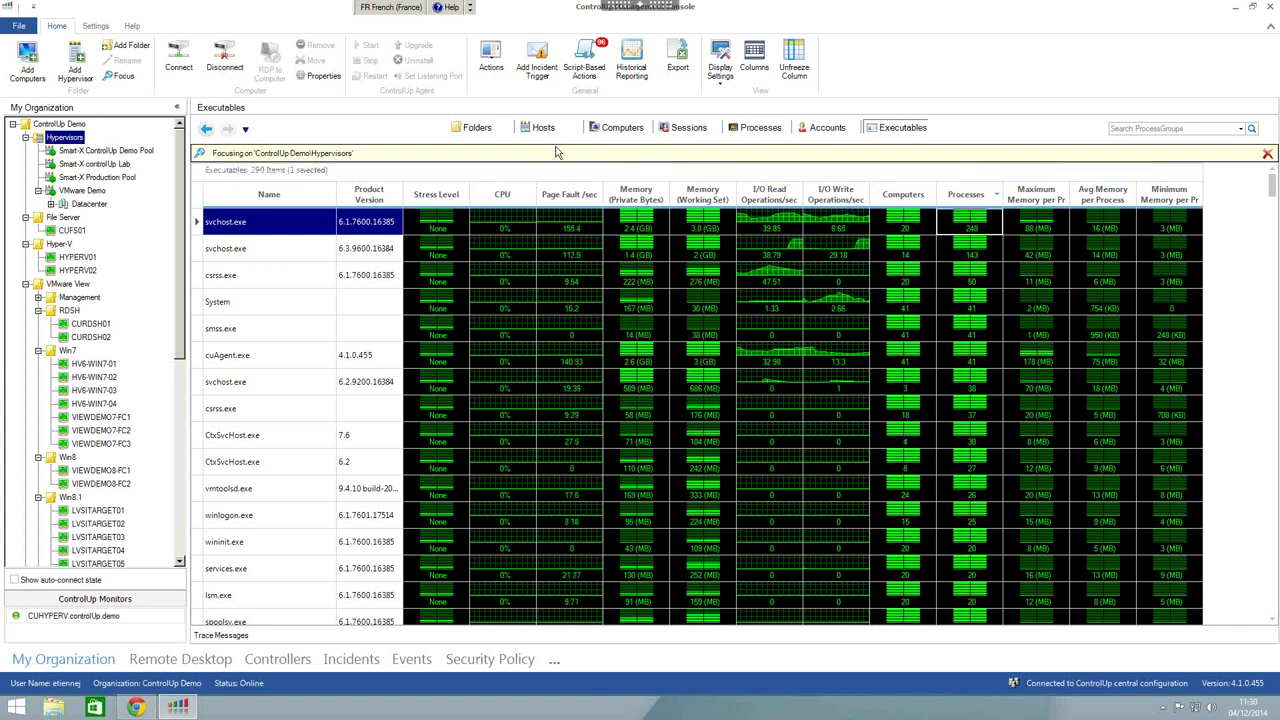
- Show the folders under Hypervisors and sort them by stress level, most stressed first
click(478, 128)
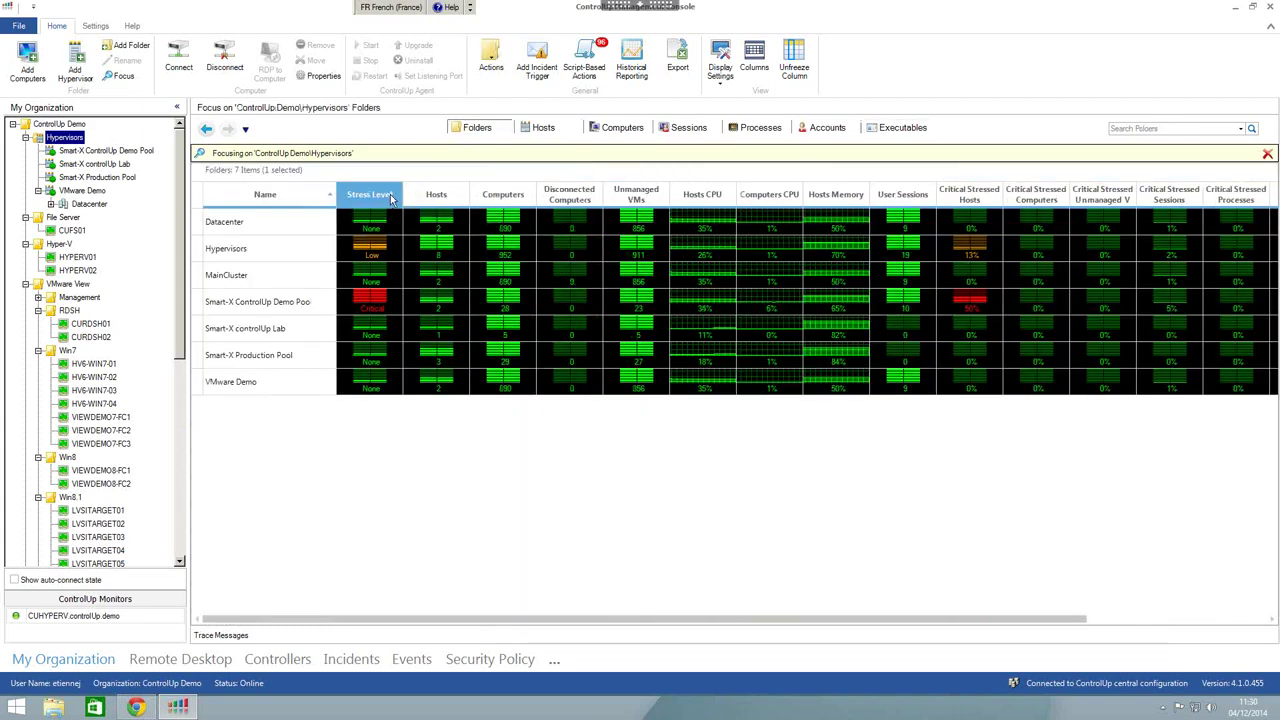
click(390, 197)
click(390, 197)
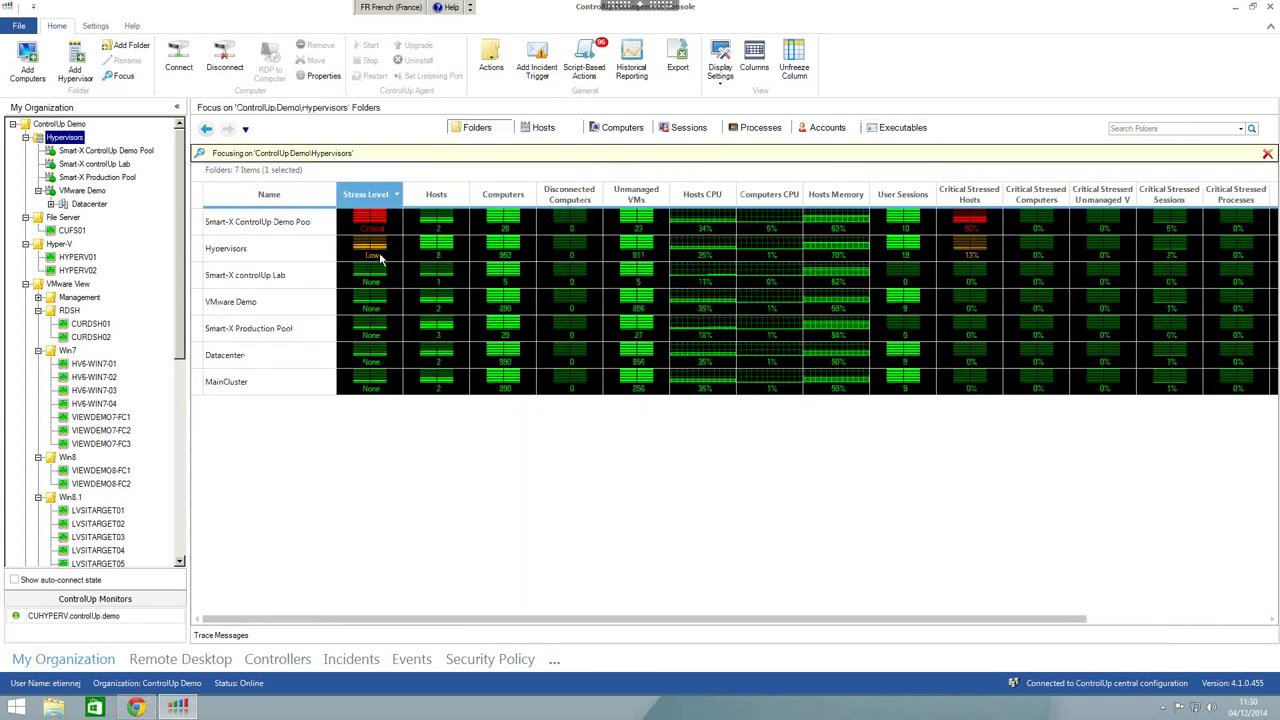
- Display the stress level details of the Smart-X ControlUp Demo Pool folder
click(252, 229)
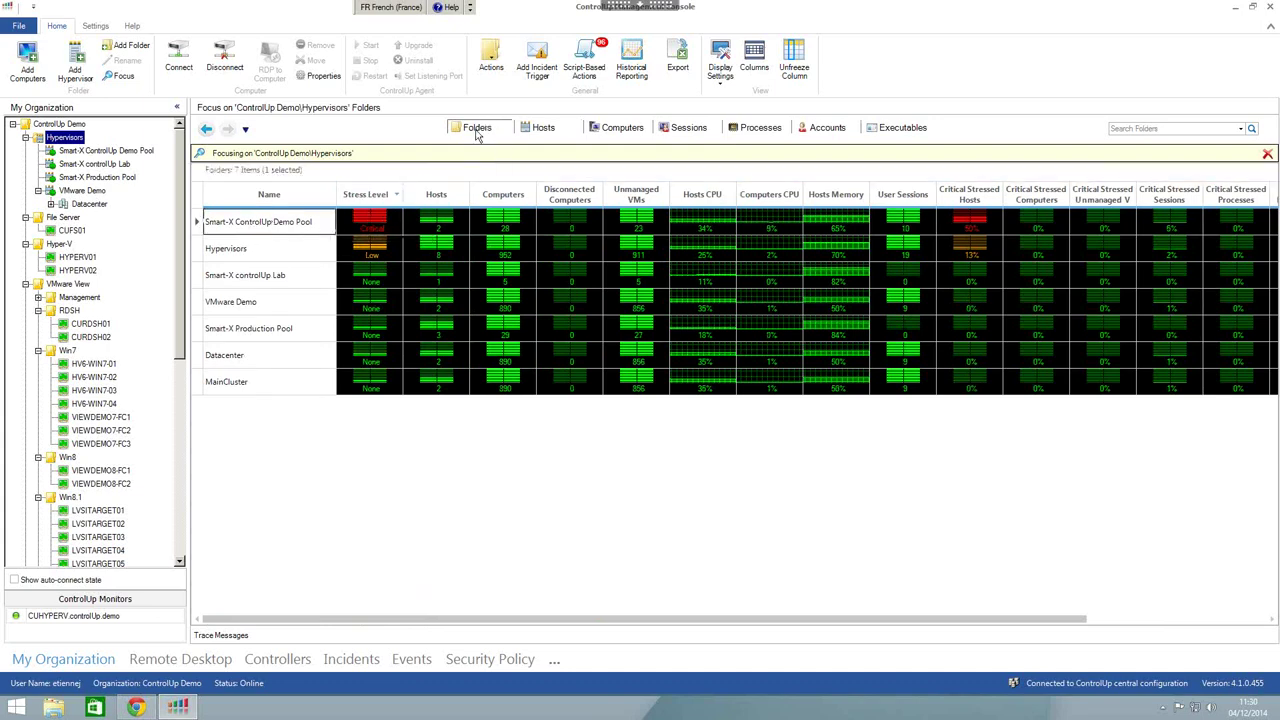
click(541, 128)
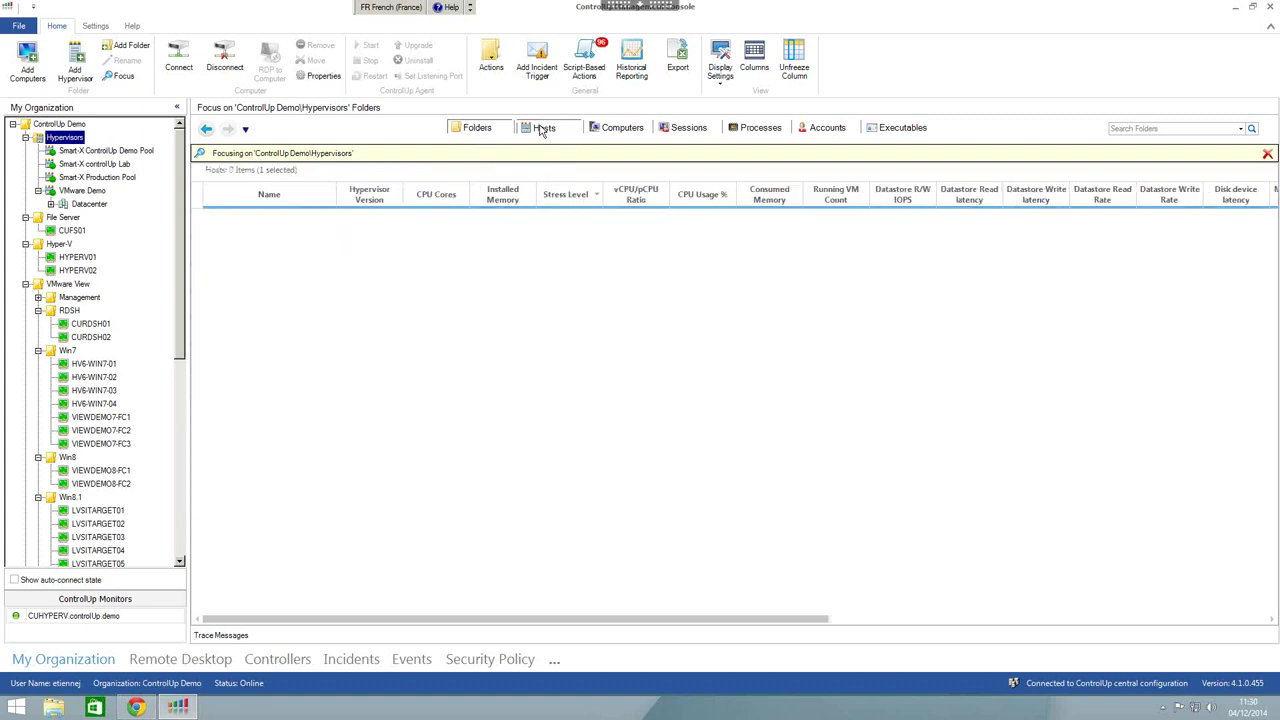
click(474, 129)
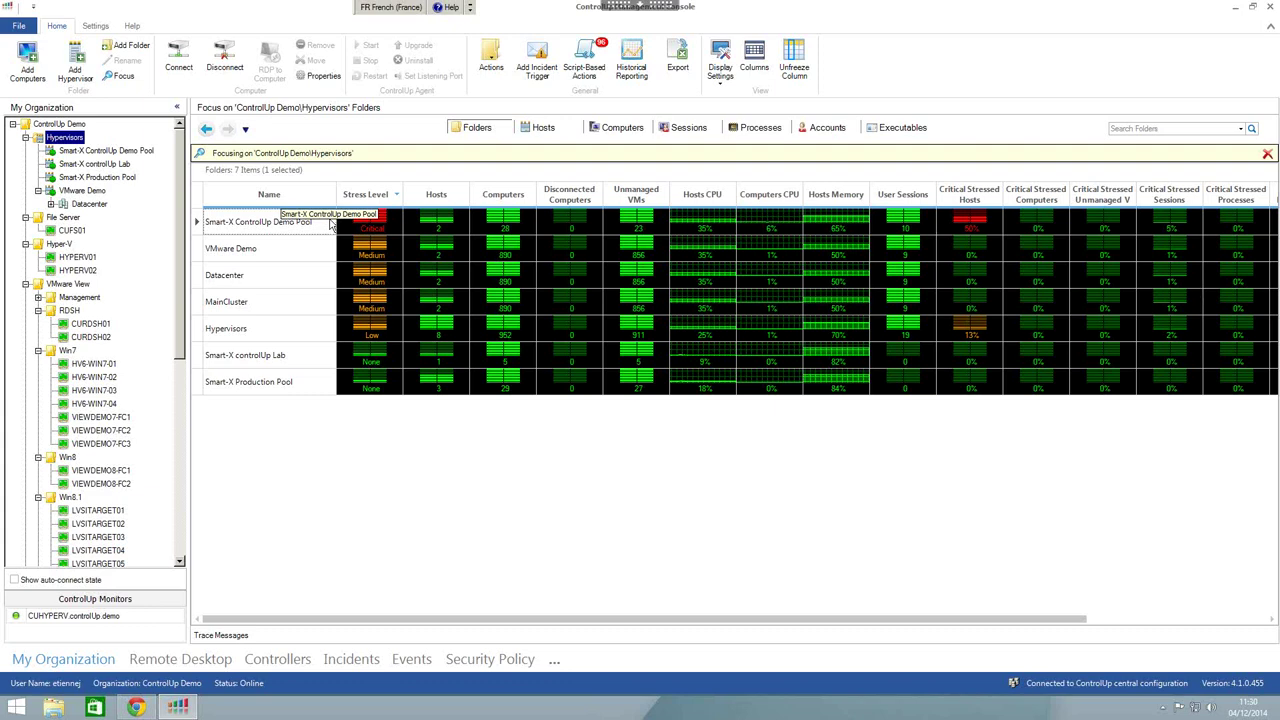
click(398, 219)
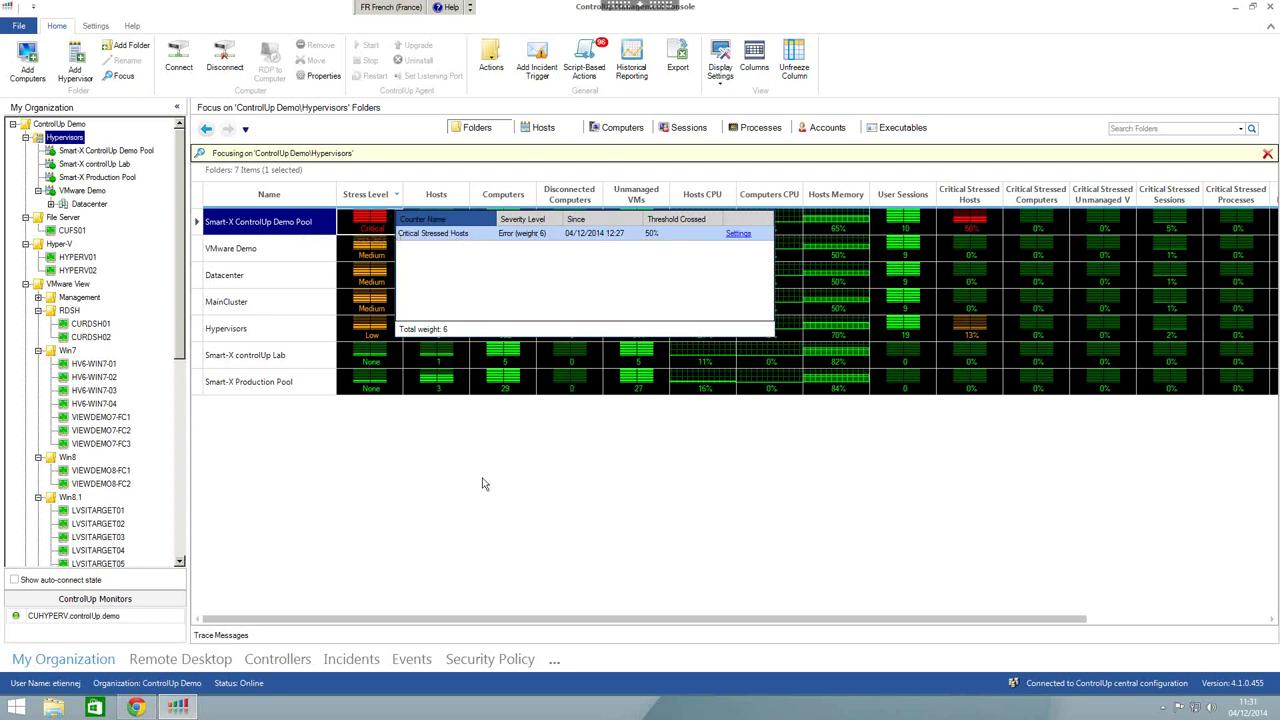
- Switch to the hosts view and inspect the rows of esx01.controlup.demo and XEN02
click(541, 128)
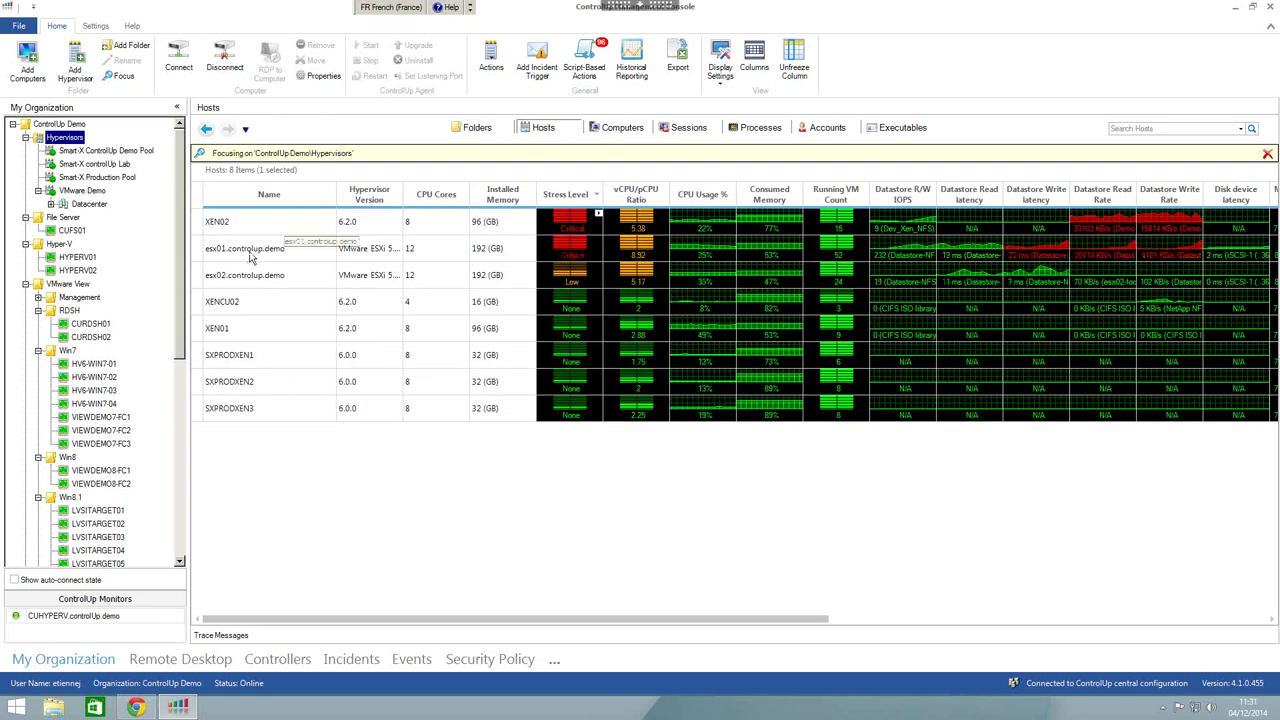
click(252, 258)
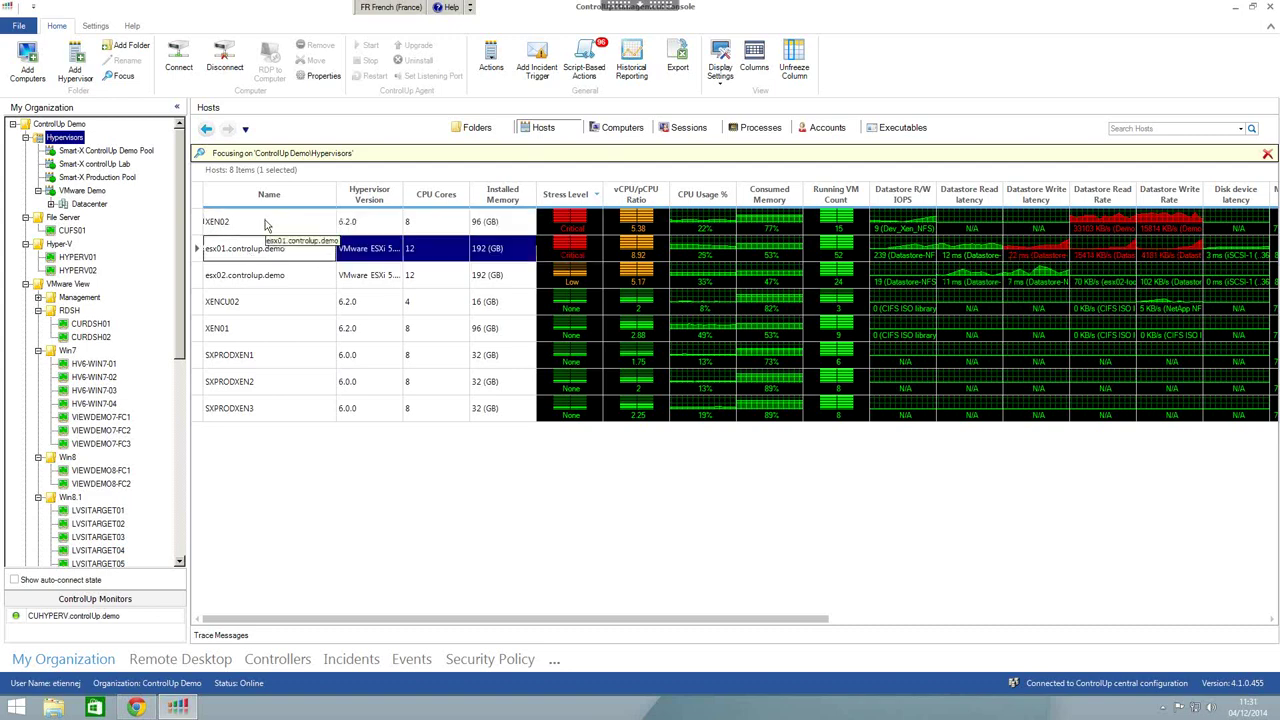
click(266, 224)
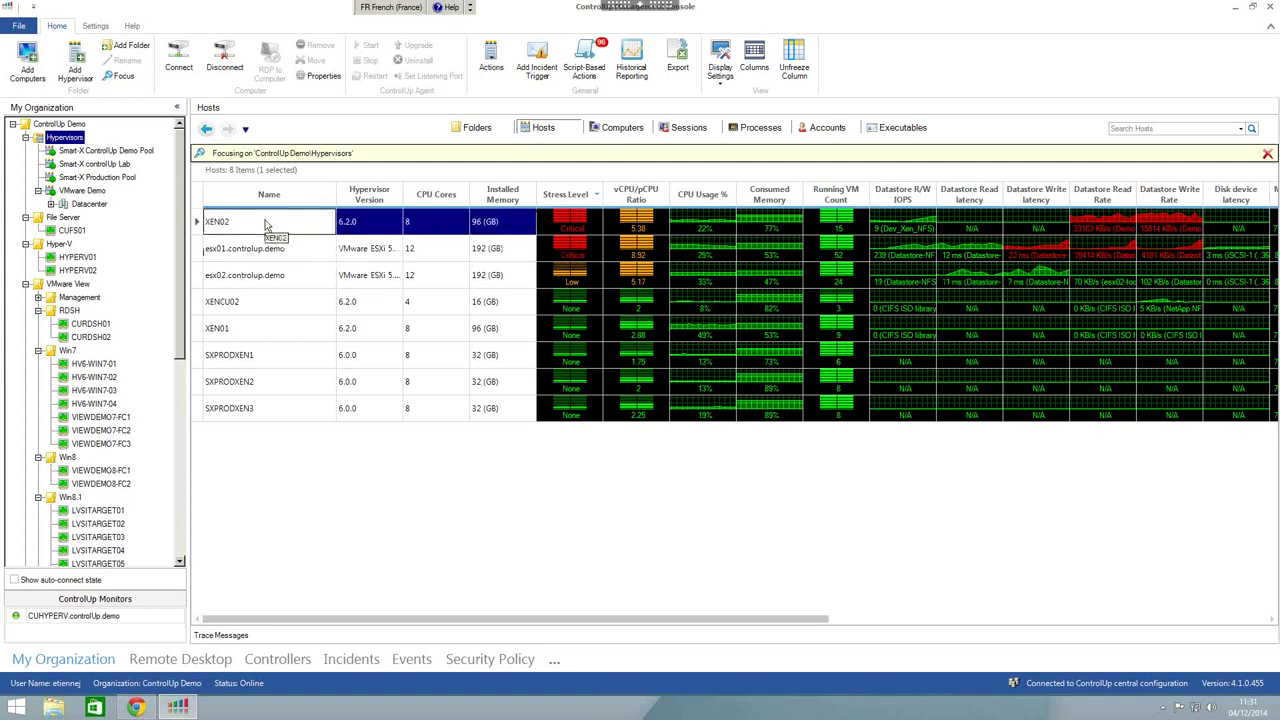
- Sort the hosts by hypervisor version in descending order and widen that column to show the full version text
click(396, 194)
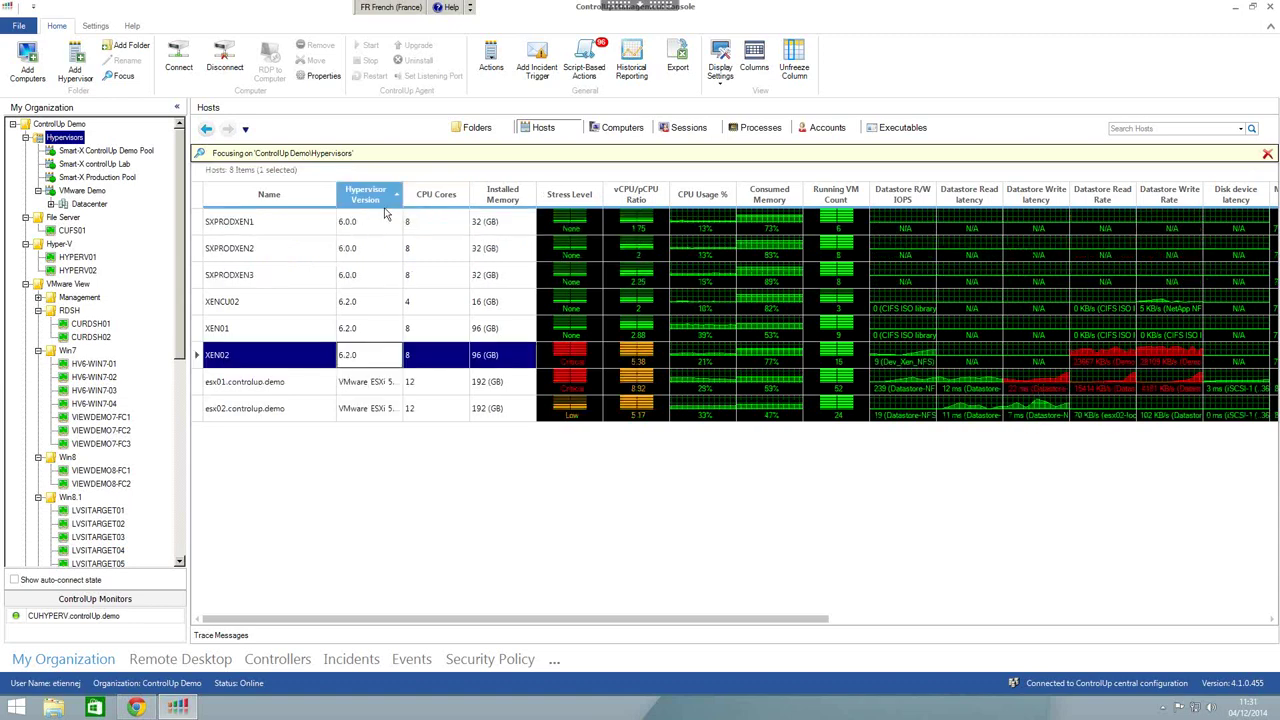
click(383, 194)
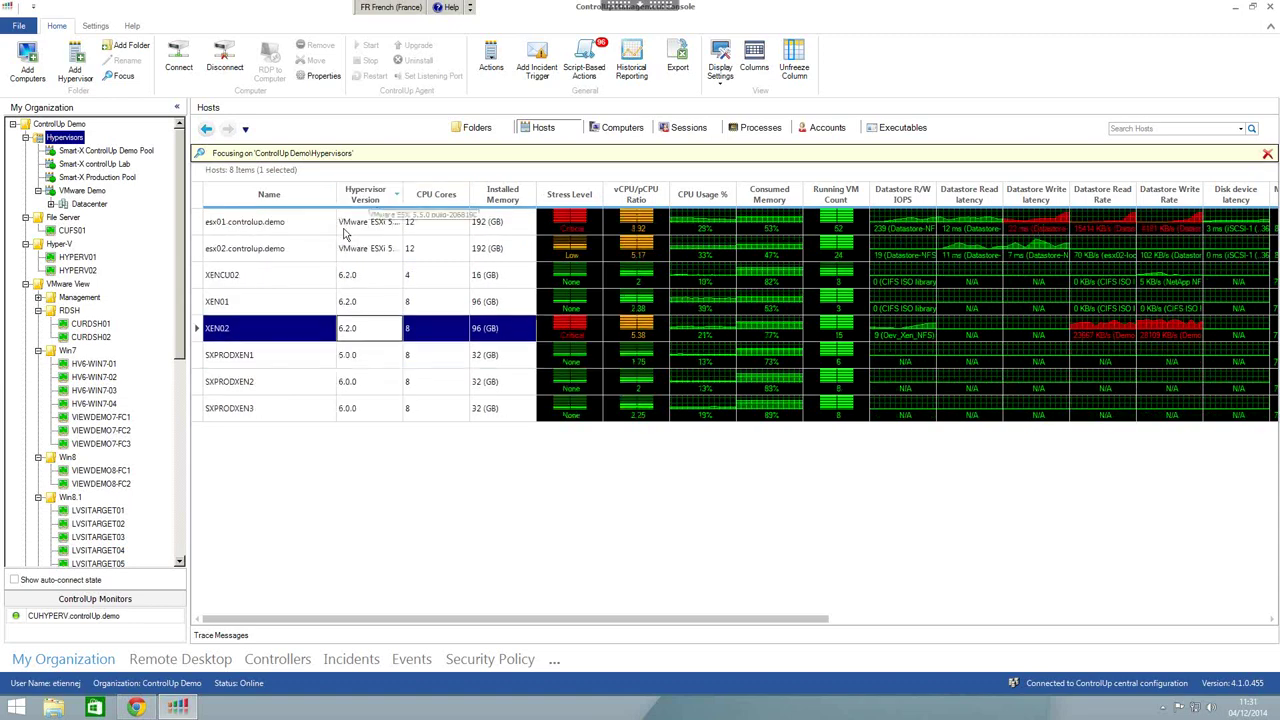
click(392, 222)
drag(403, 184, 491, 184)
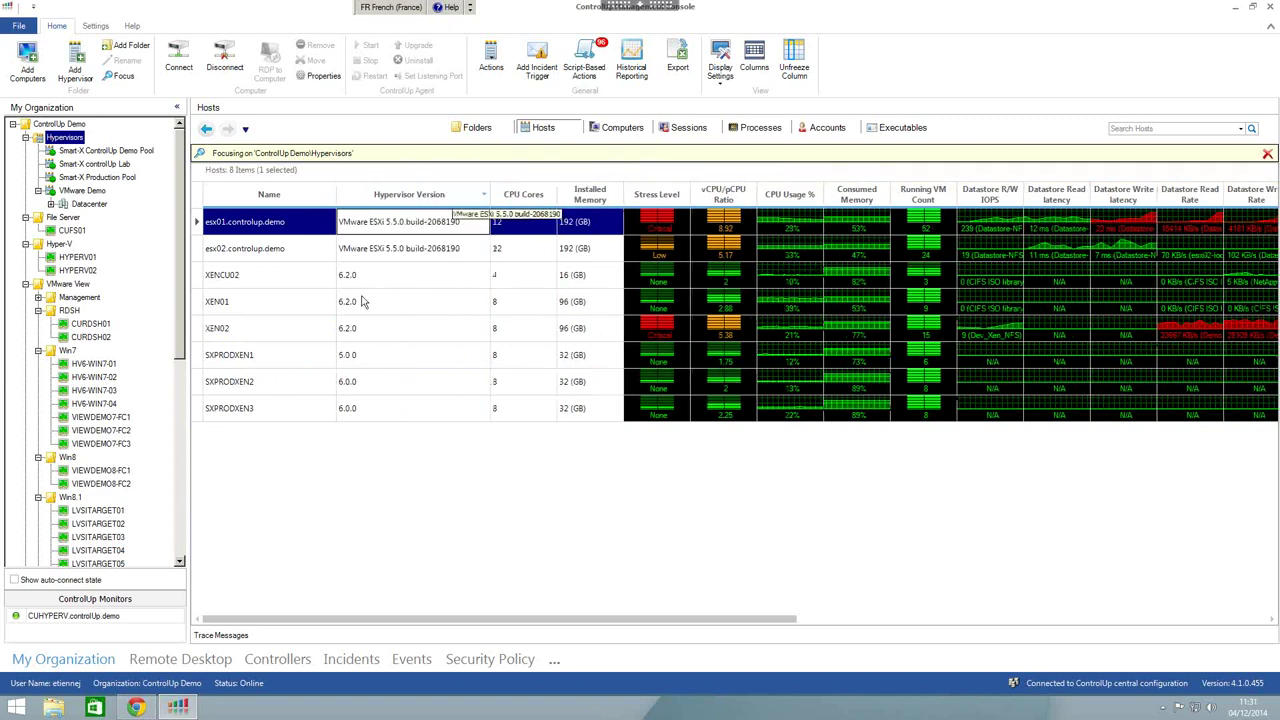
- Compare the hypervisor versions of the XenServer hosts and the two VMware ESXi hosts
key(Down)
key(Down)
key(Down)
key(Down)
key(Down)
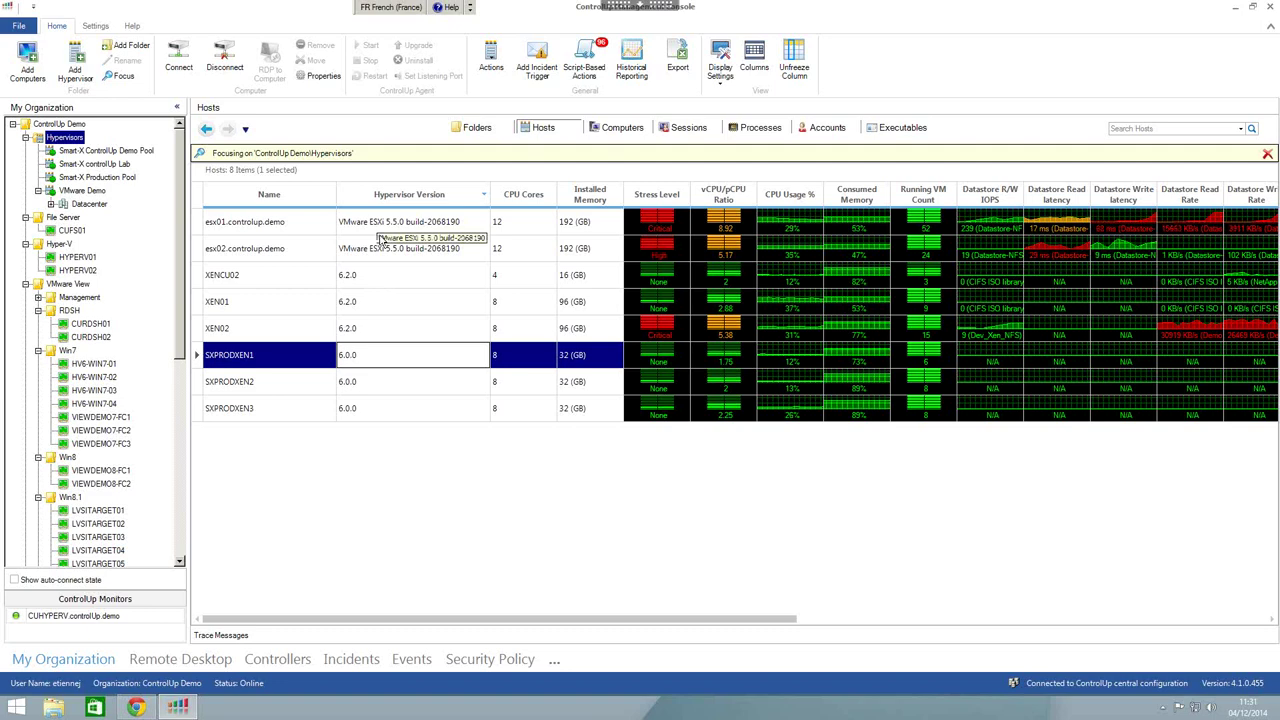
click(382, 246)
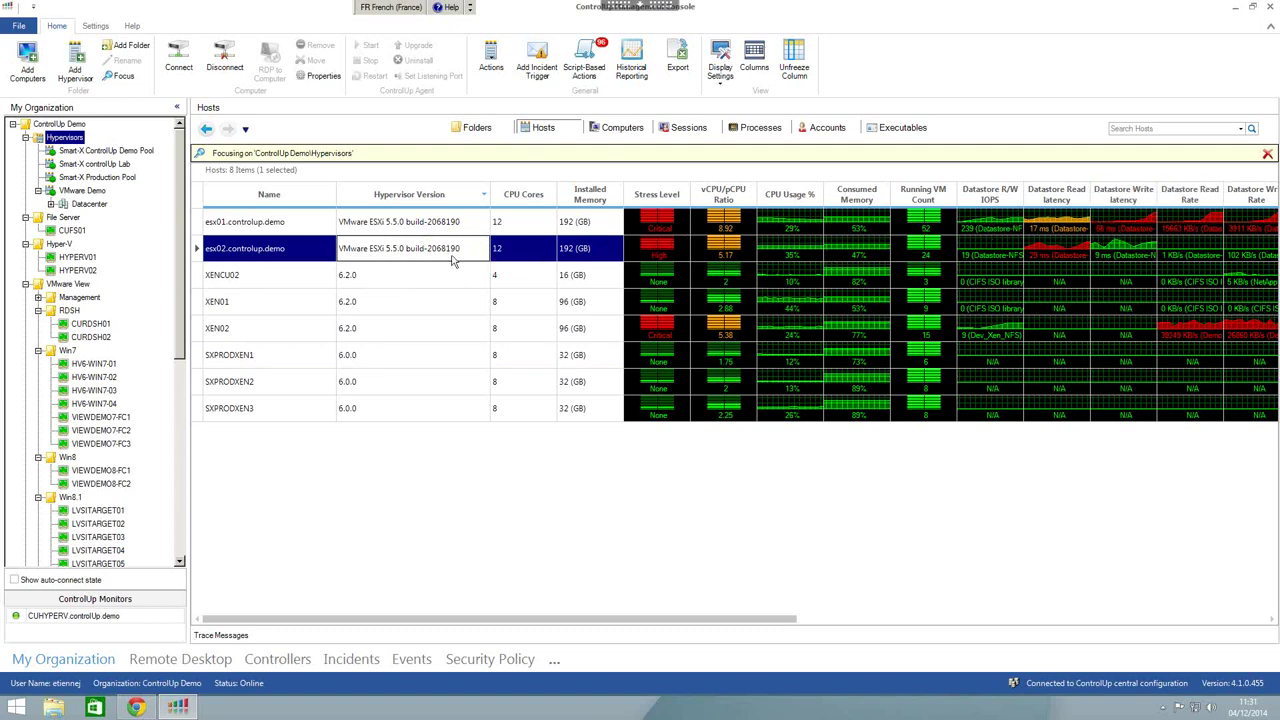
click(251, 221)
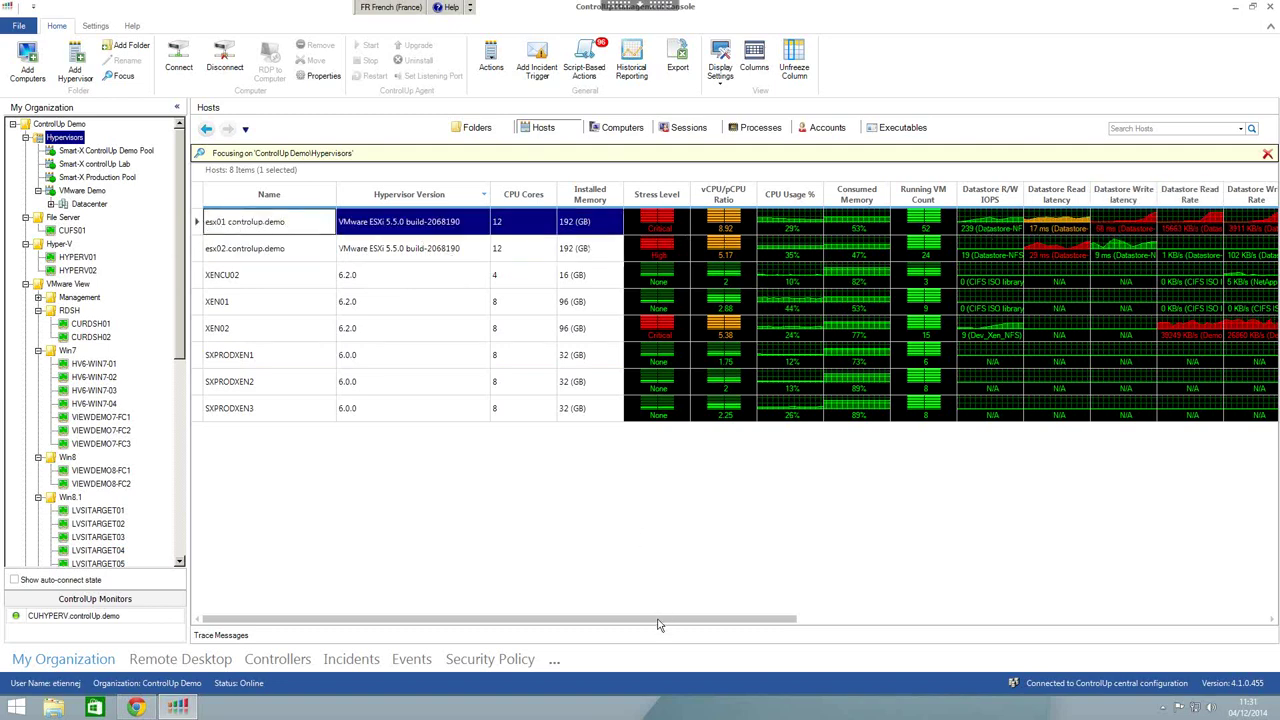
- Examine the vCPU/pCPU ratio, CPU usage, consumed memory and running VM count of esx01.controlup.demo, comparing the ratio with esx02.controlup.demo
drag(666, 620, 708, 623)
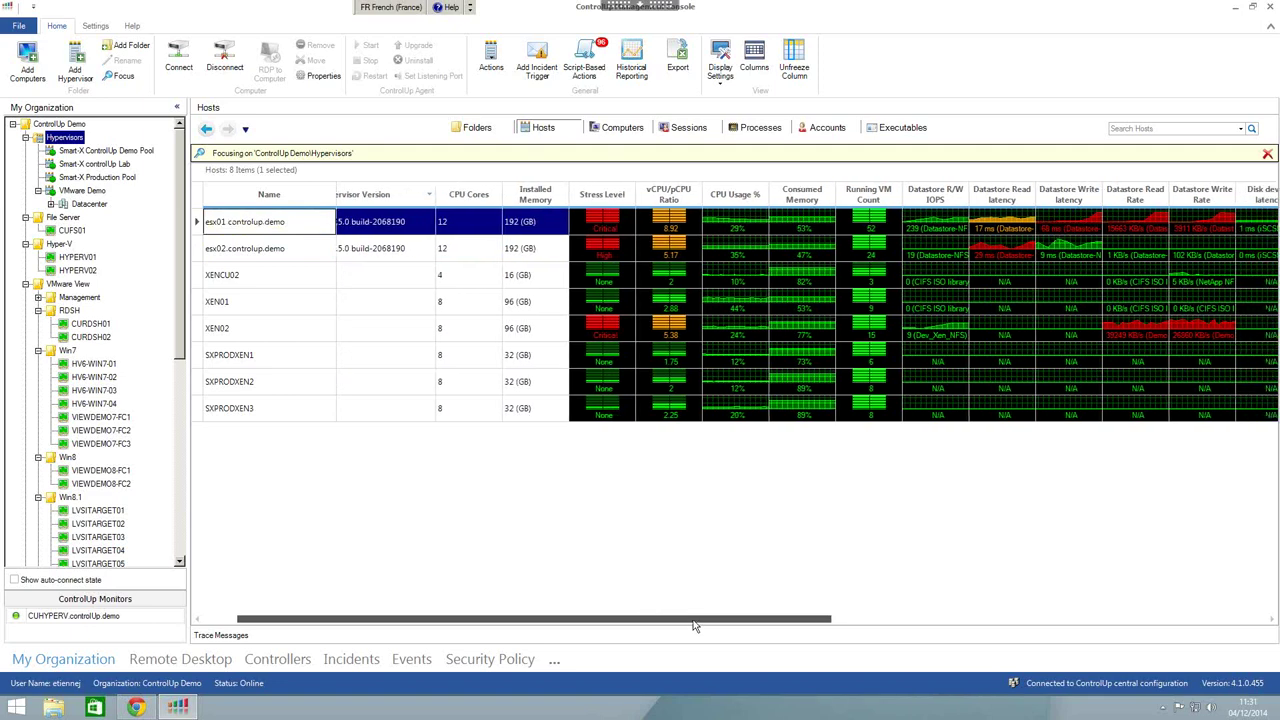
click(670, 219)
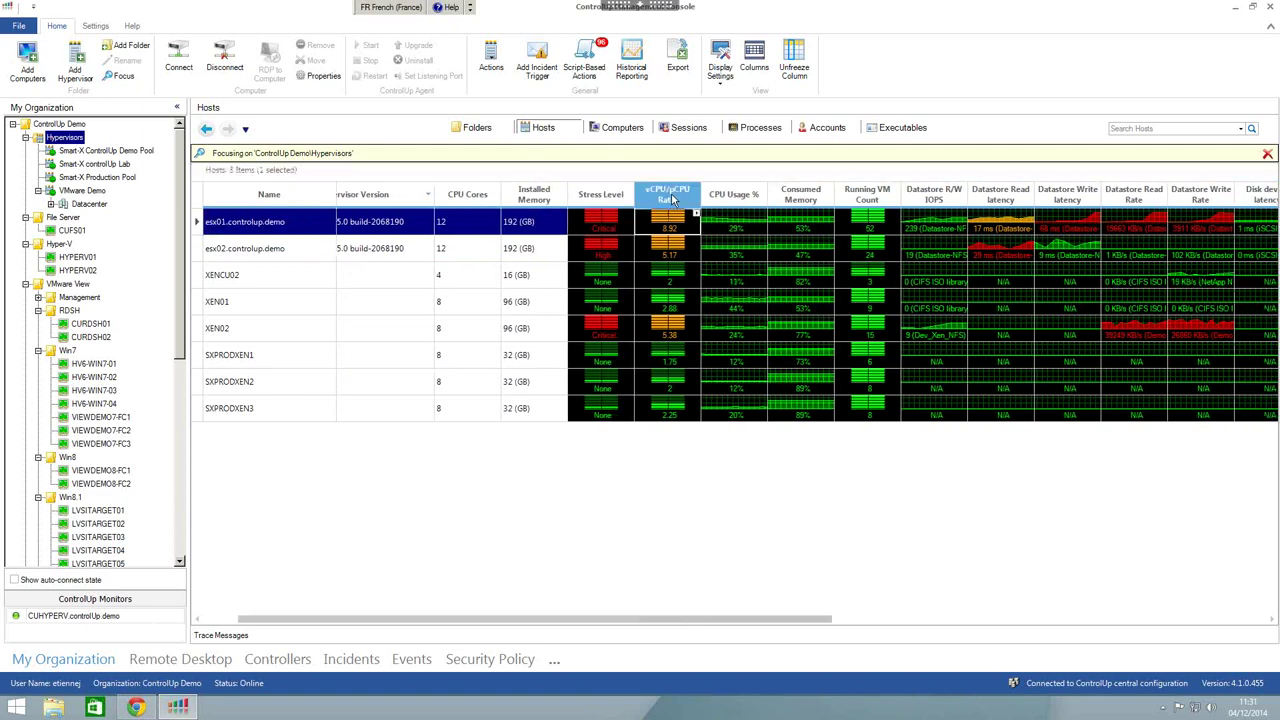
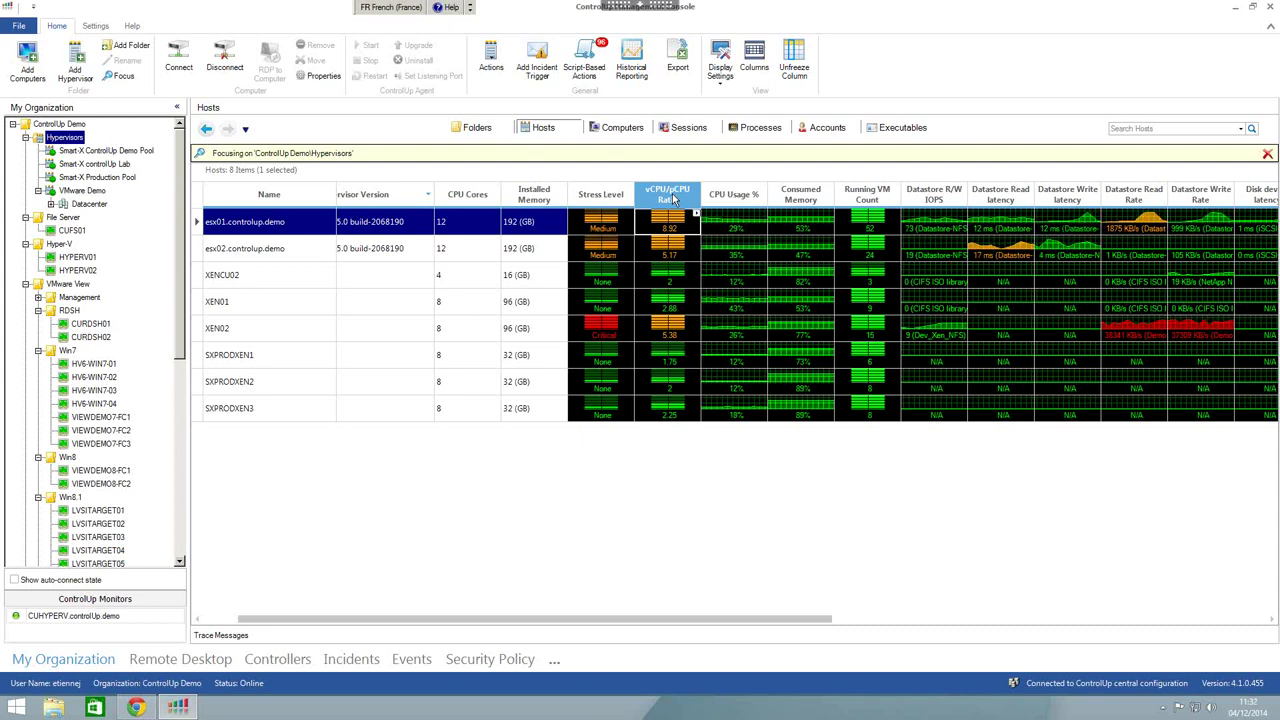
click(689, 258)
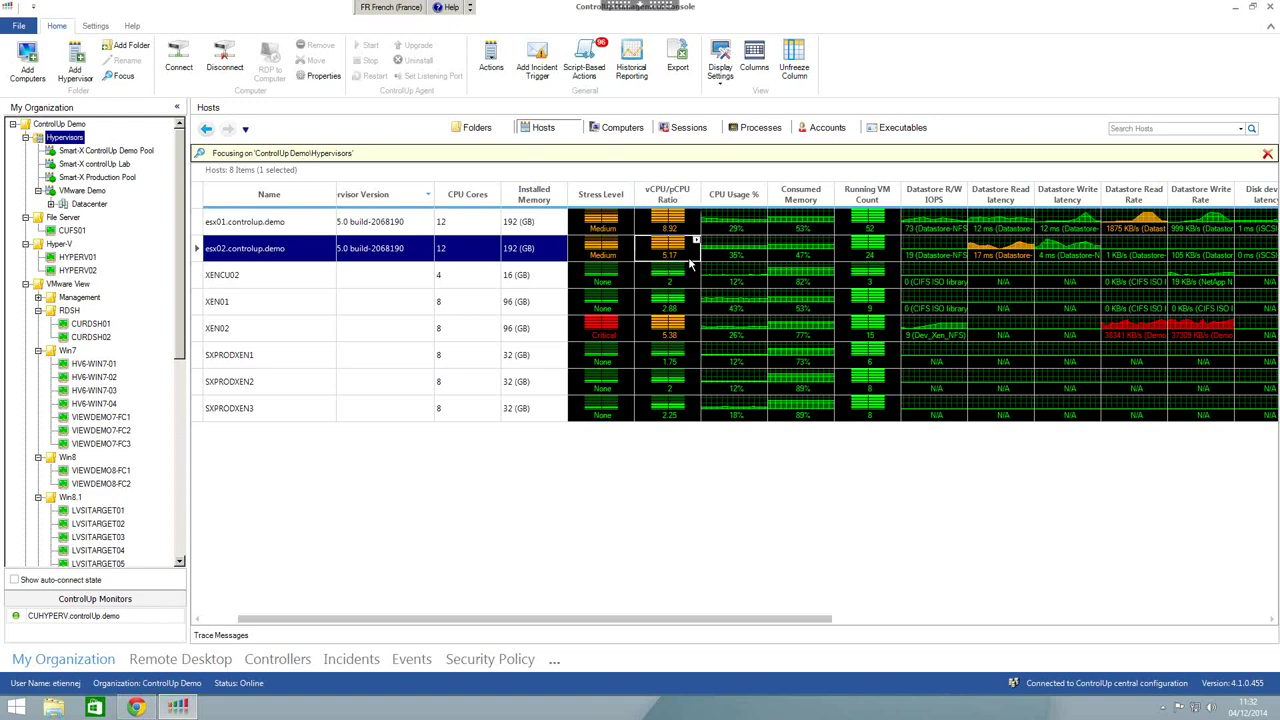
click(687, 228)
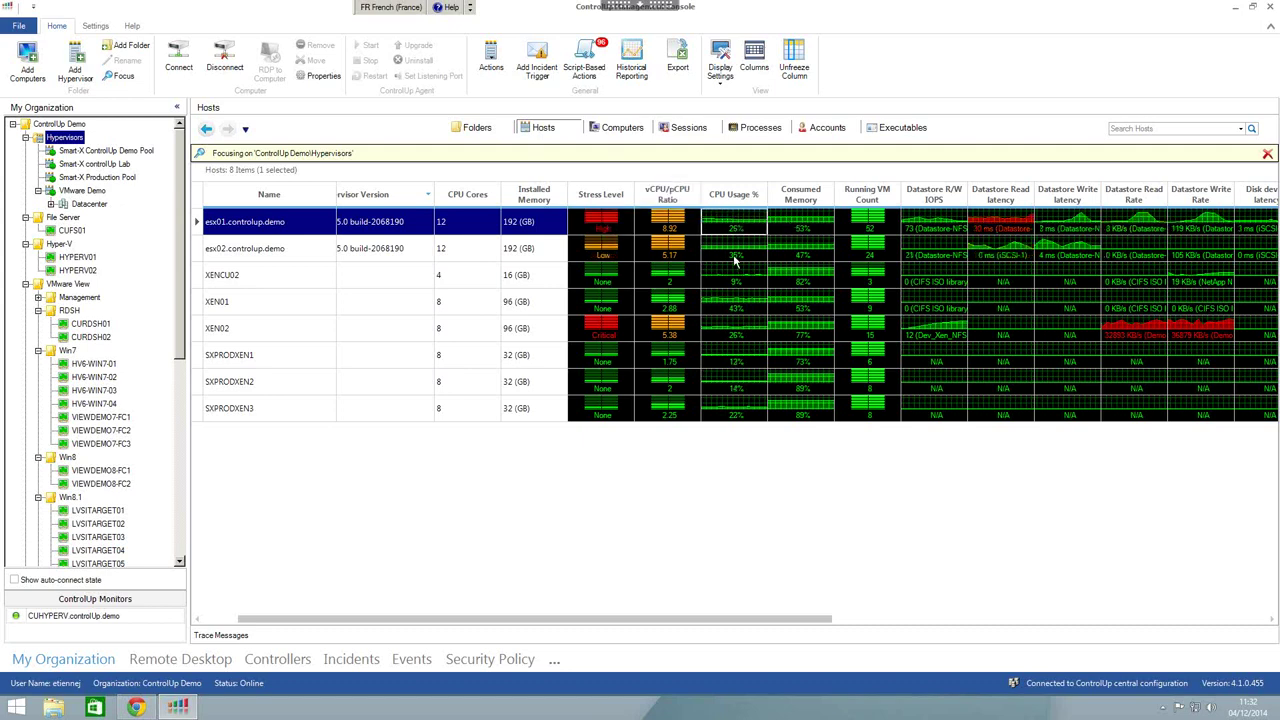
click(810, 222)
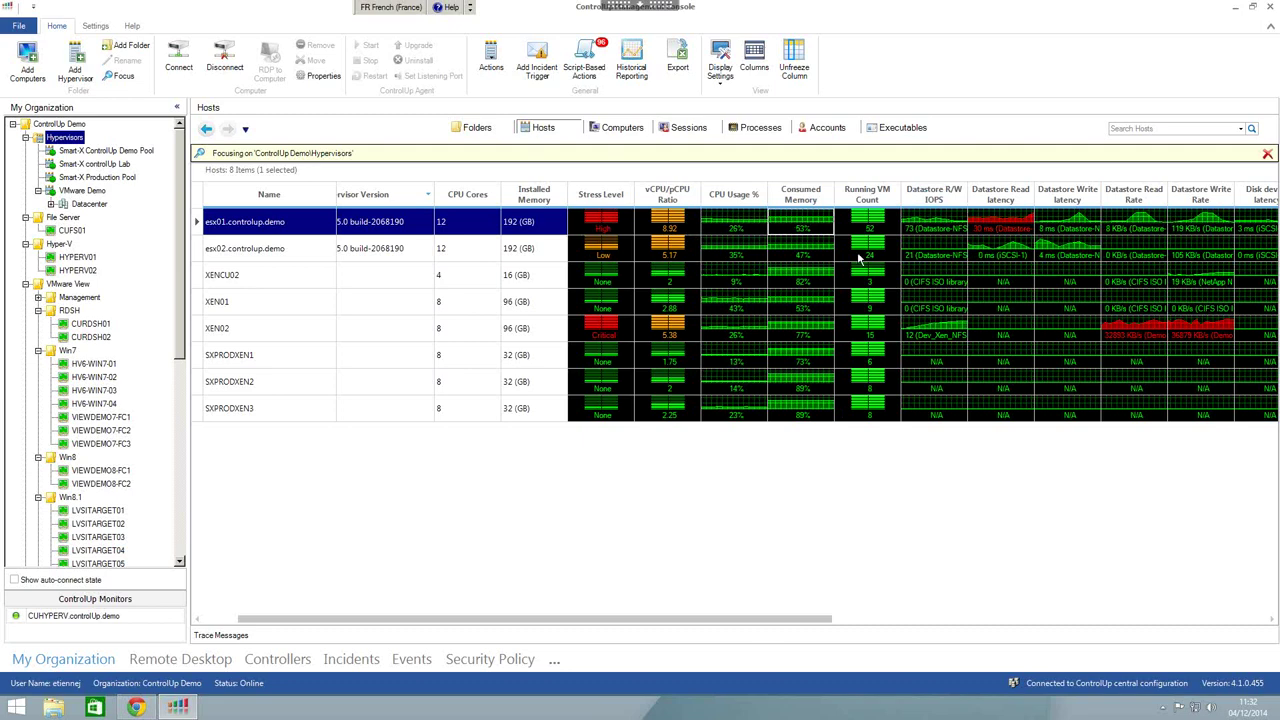
click(877, 222)
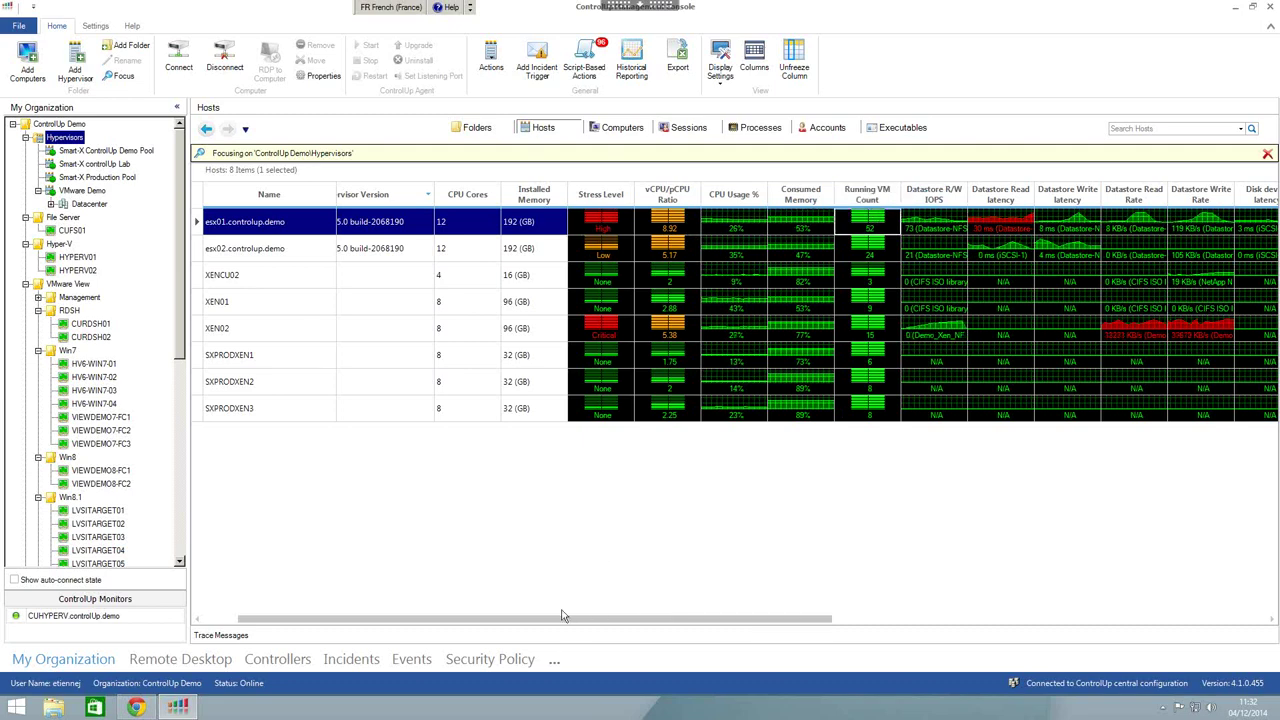
- Look over the hosts' datastore and disk metrics, then inspect the rows of XENCU02, XEN01 and esx02.controlup.demo
drag(565, 620, 727, 620)
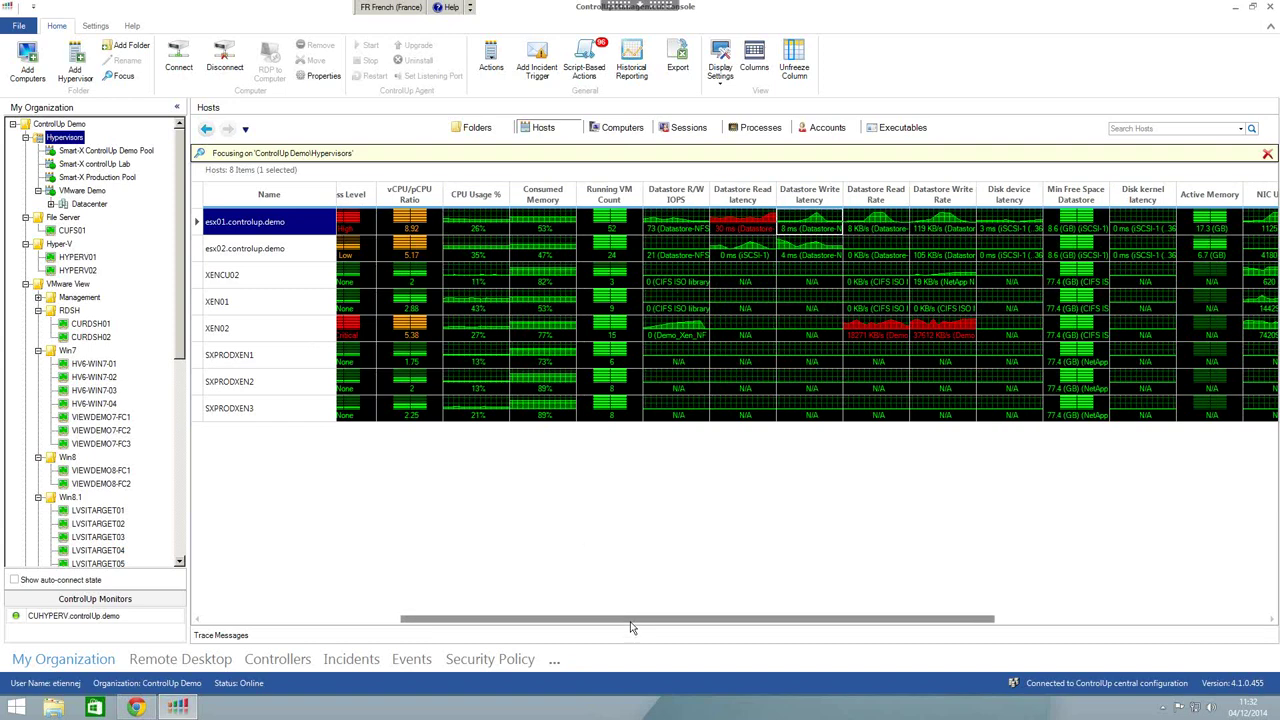
drag(565, 619, 367, 619)
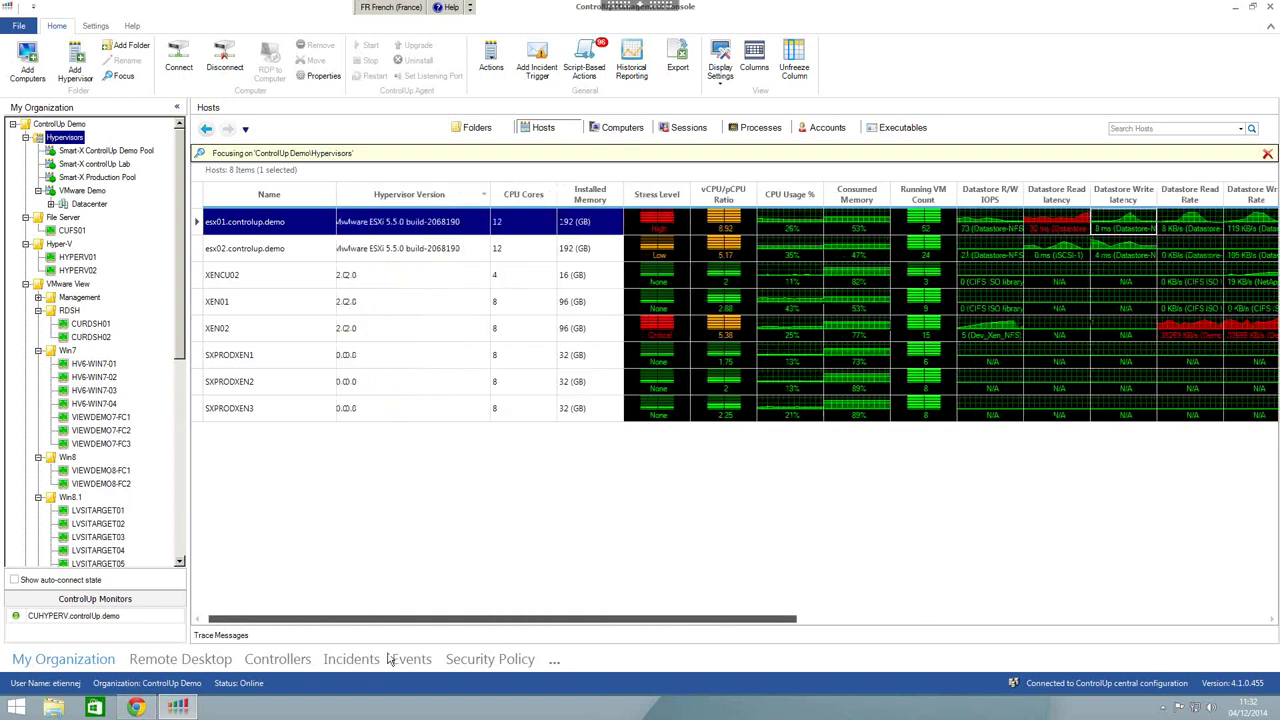
click(268, 280)
click(268, 305)
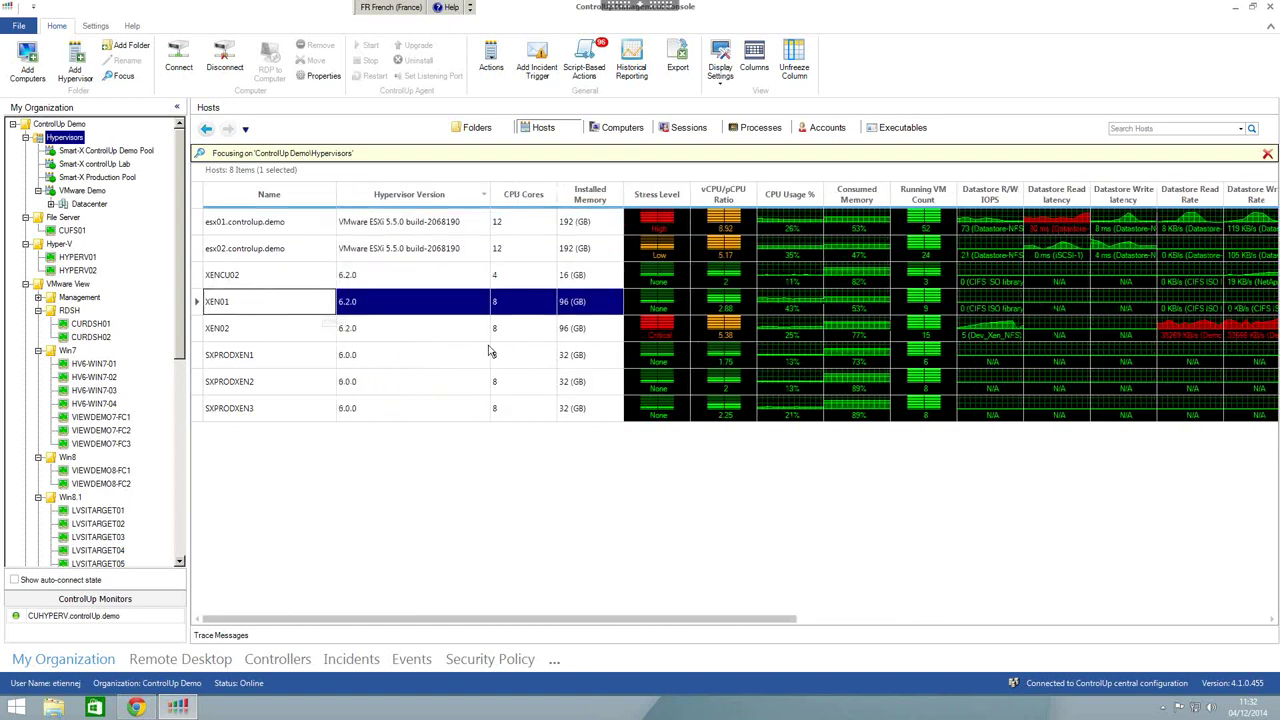
click(268, 246)
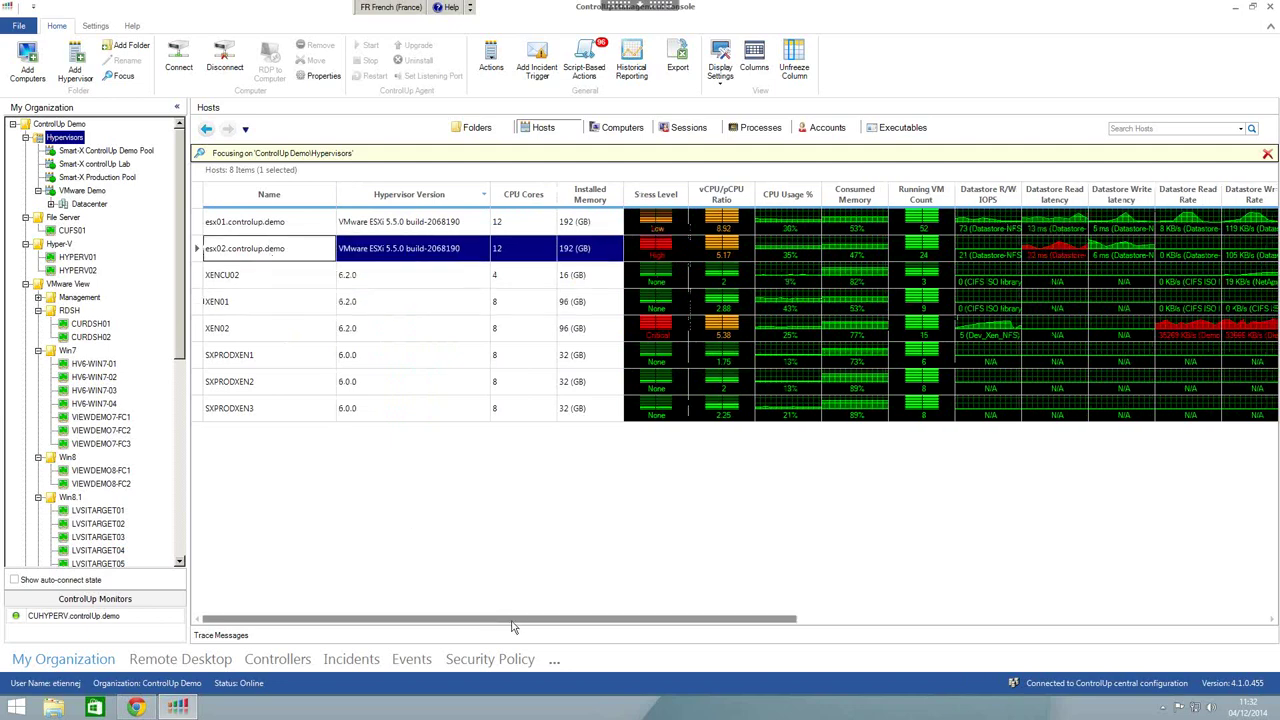
- Compare the datastore read and write latency of XENCU02, XEN01 and XEN02 with that of esx01.controlup.demo
scroll(836, 297, down, 5)
click(836, 278)
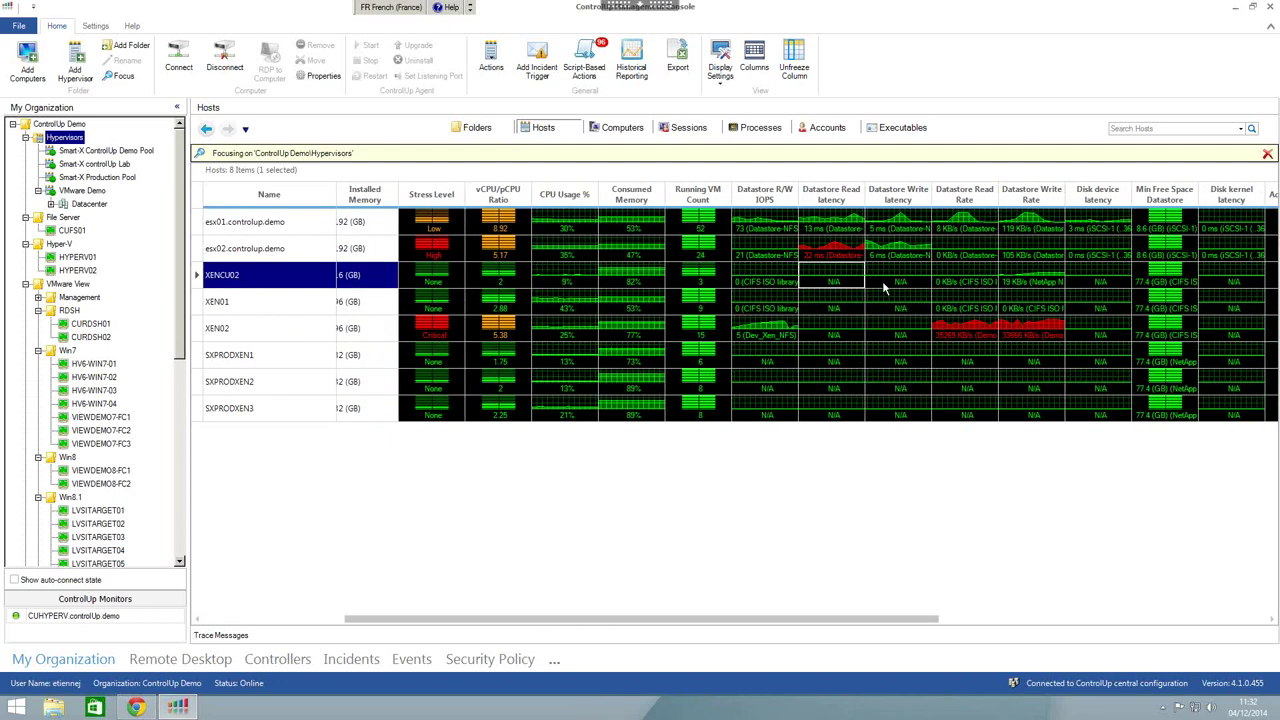
click(886, 277)
click(890, 310)
click(843, 311)
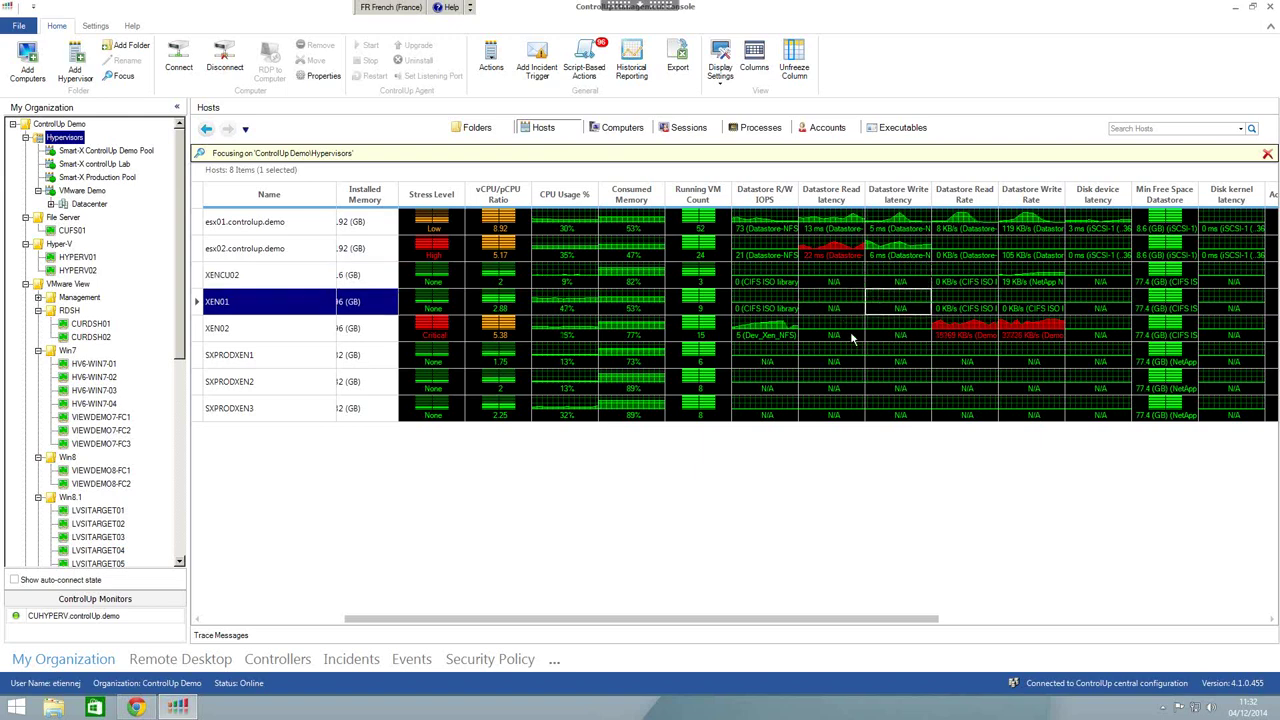
click(845, 339)
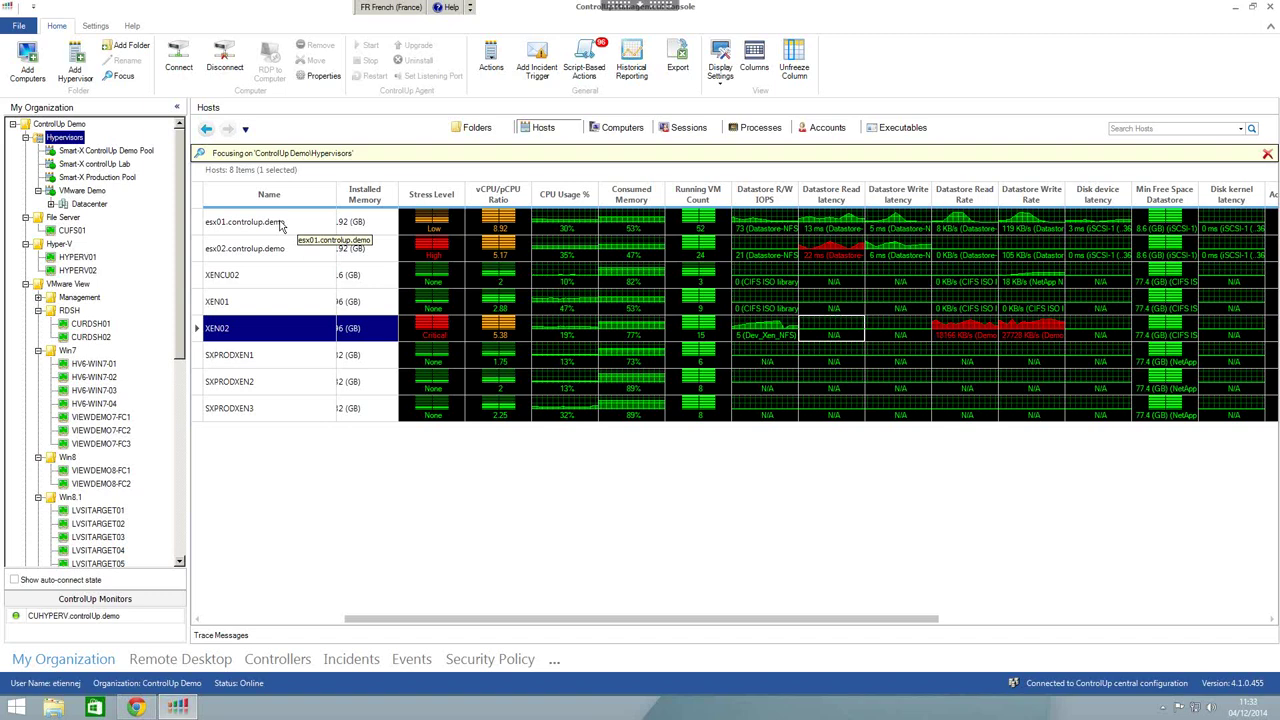
click(845, 226)
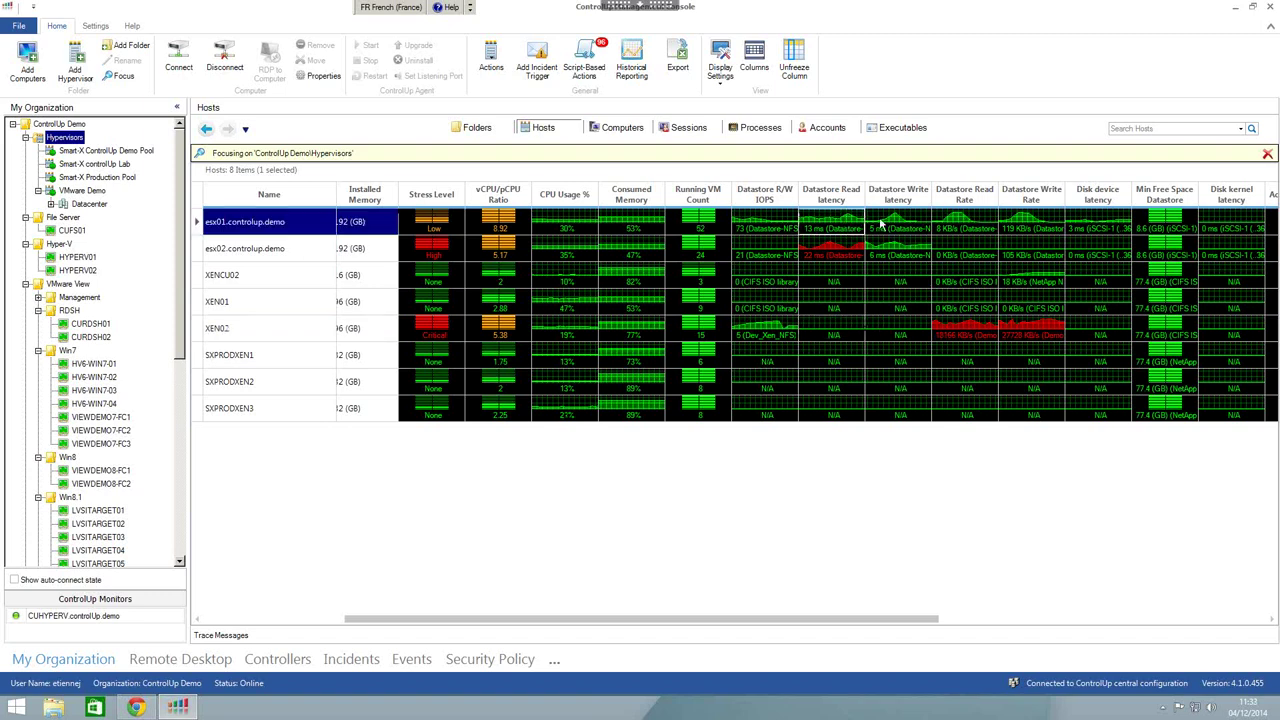
- Examine esx02.controlup.demo's datastore read latency and XEN01's datastore read and write rates
click(845, 254)
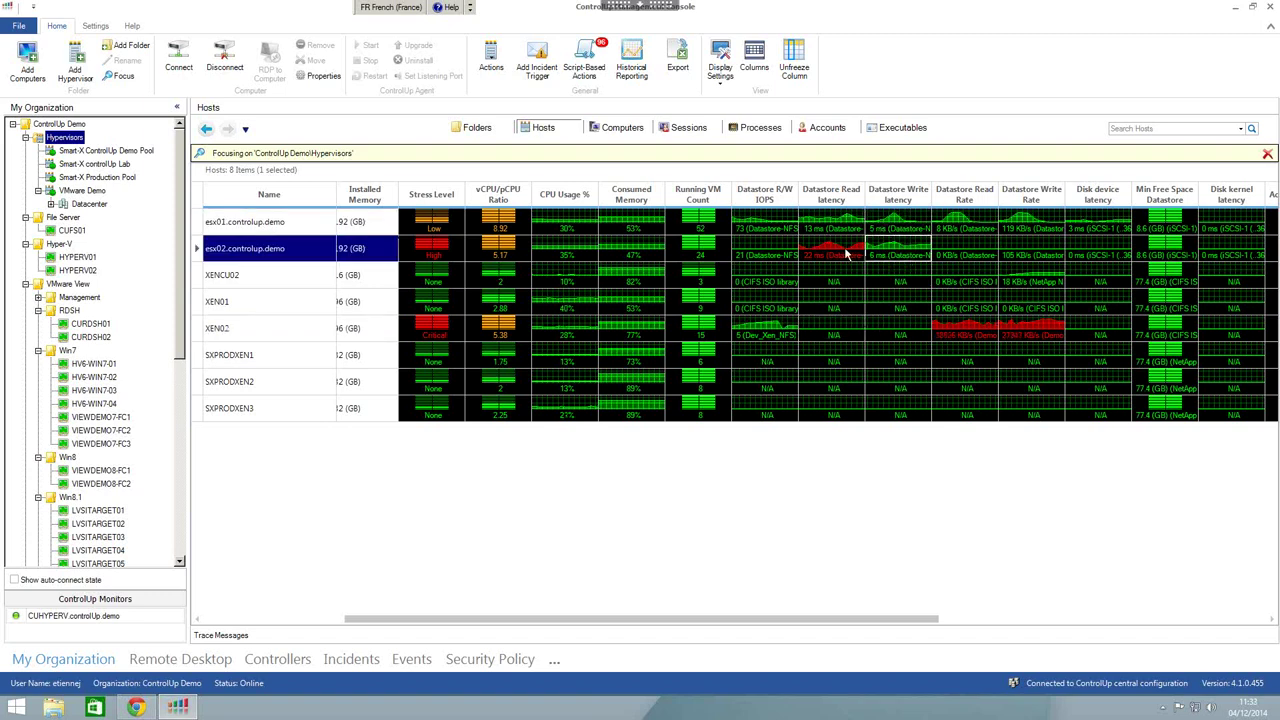
drag(840, 244, 840, 240)
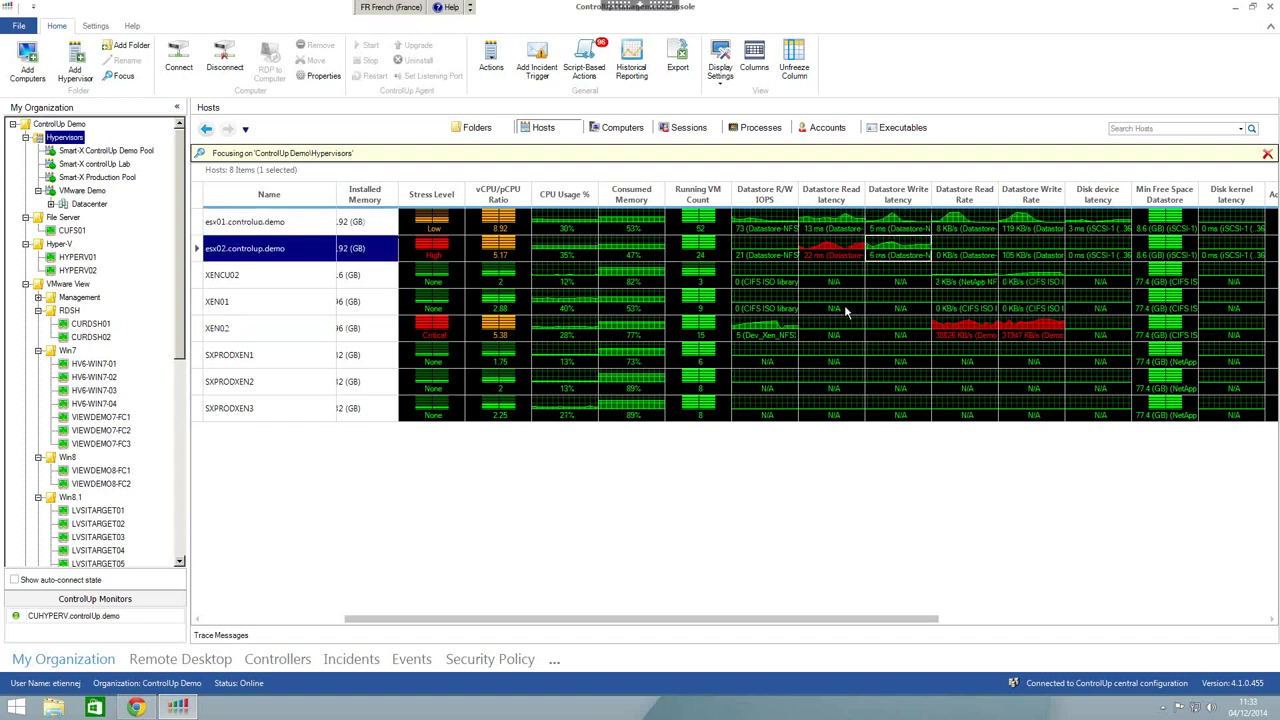
click(845, 312)
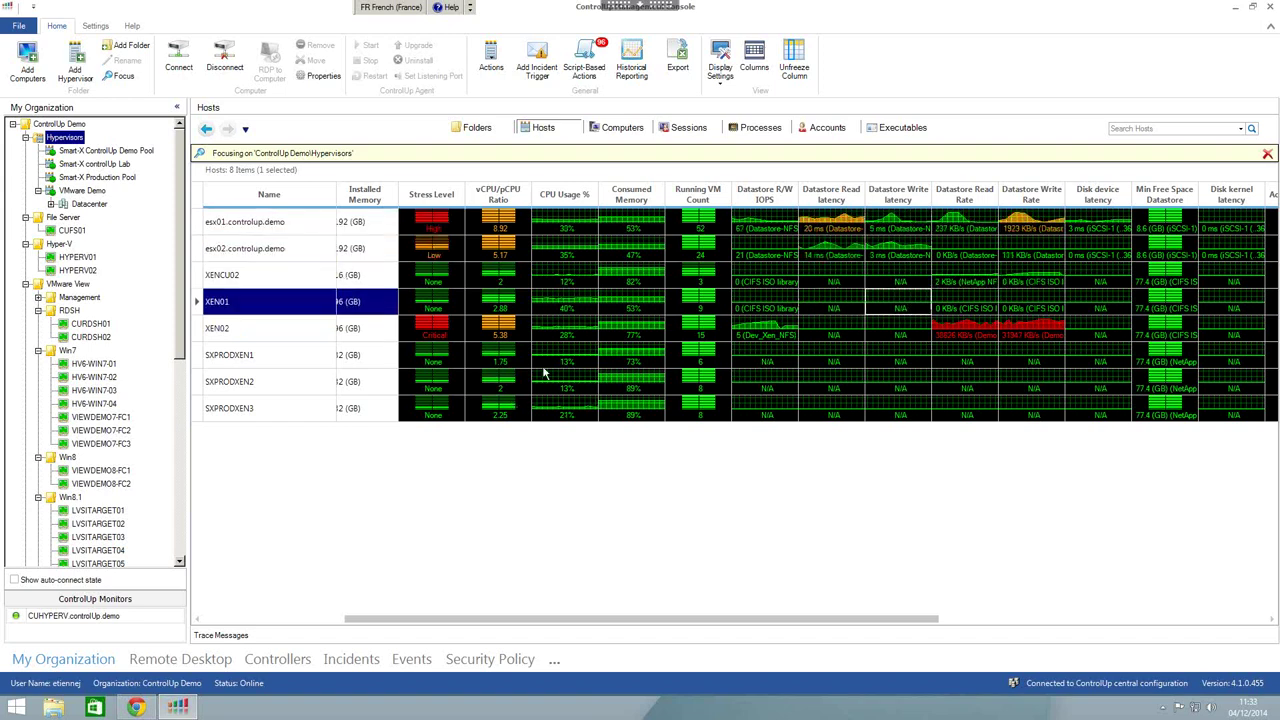
click(980, 303)
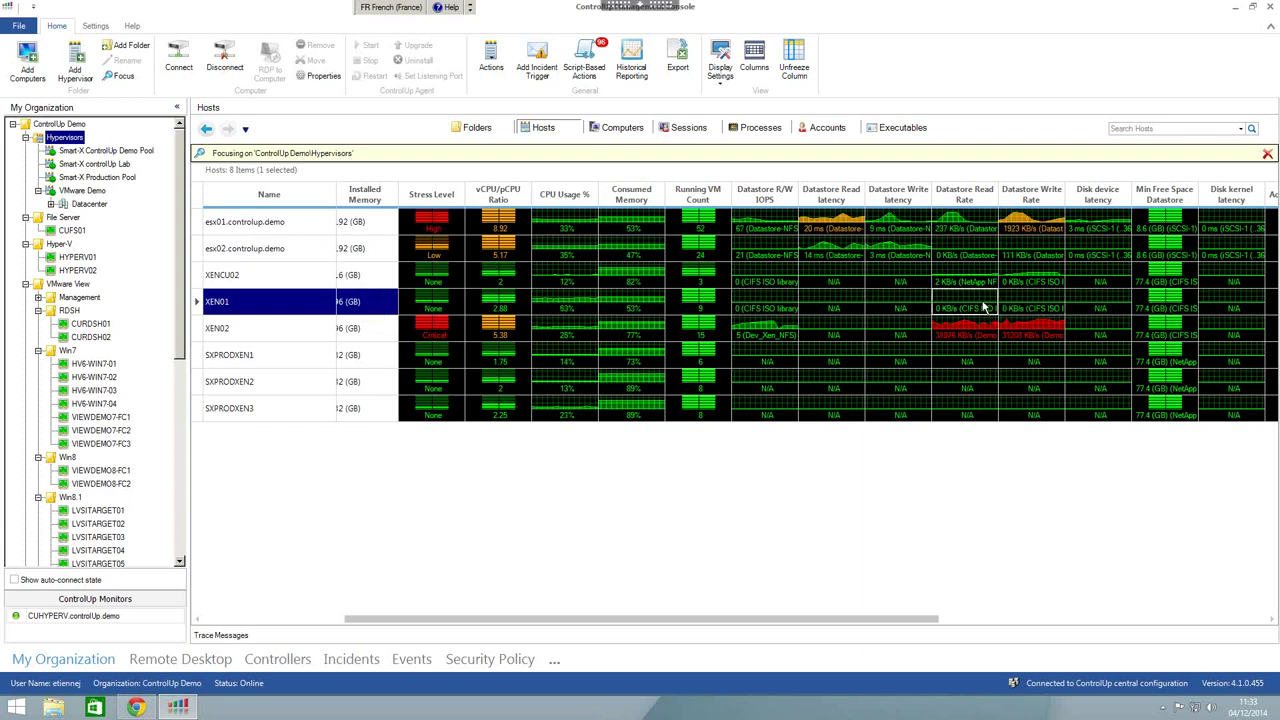
click(1035, 312)
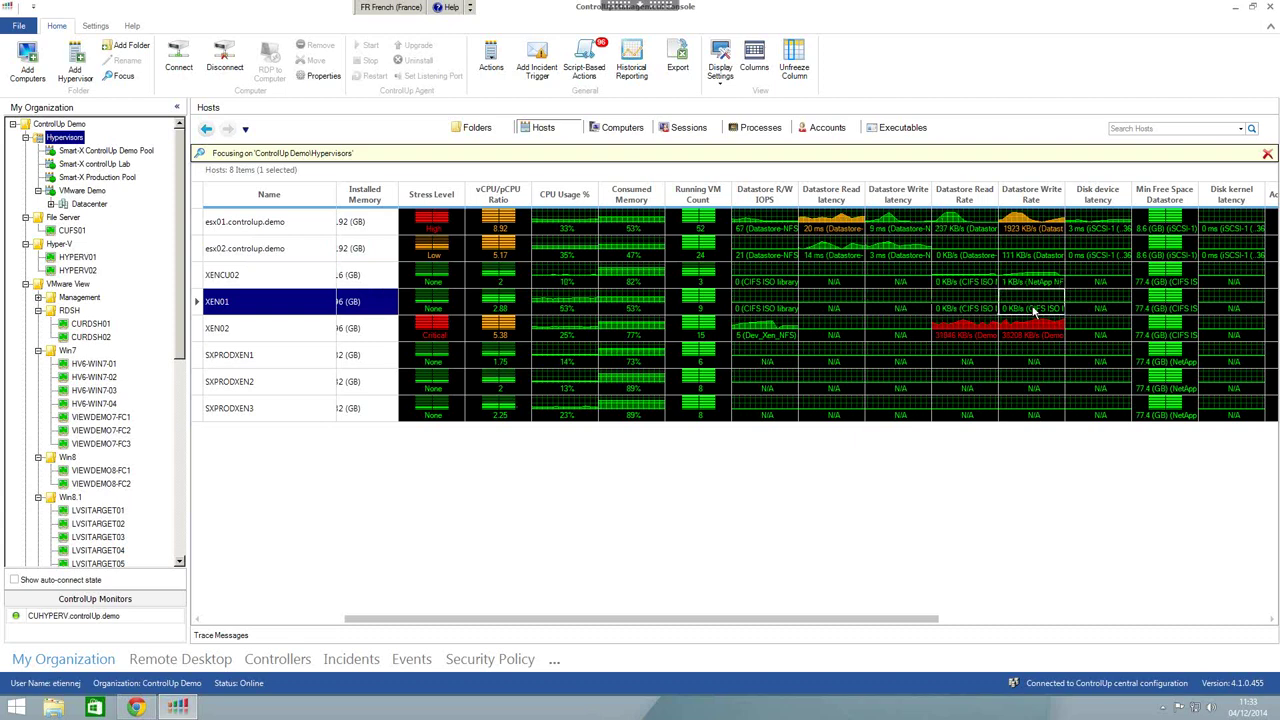
- Compare the hypervisor versions of SXPRODXEN2, XEN02 and esx02.controlup.demo
click(268, 384)
drag(538, 619, 410, 634)
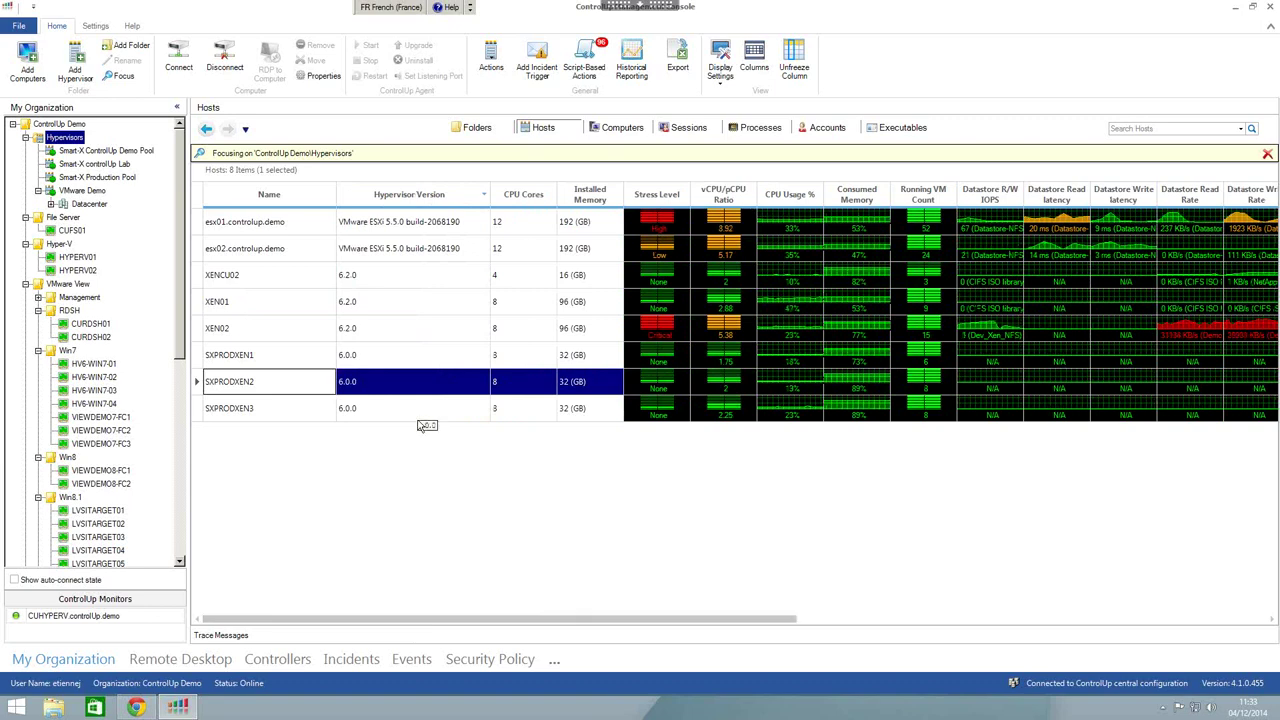
click(376, 328)
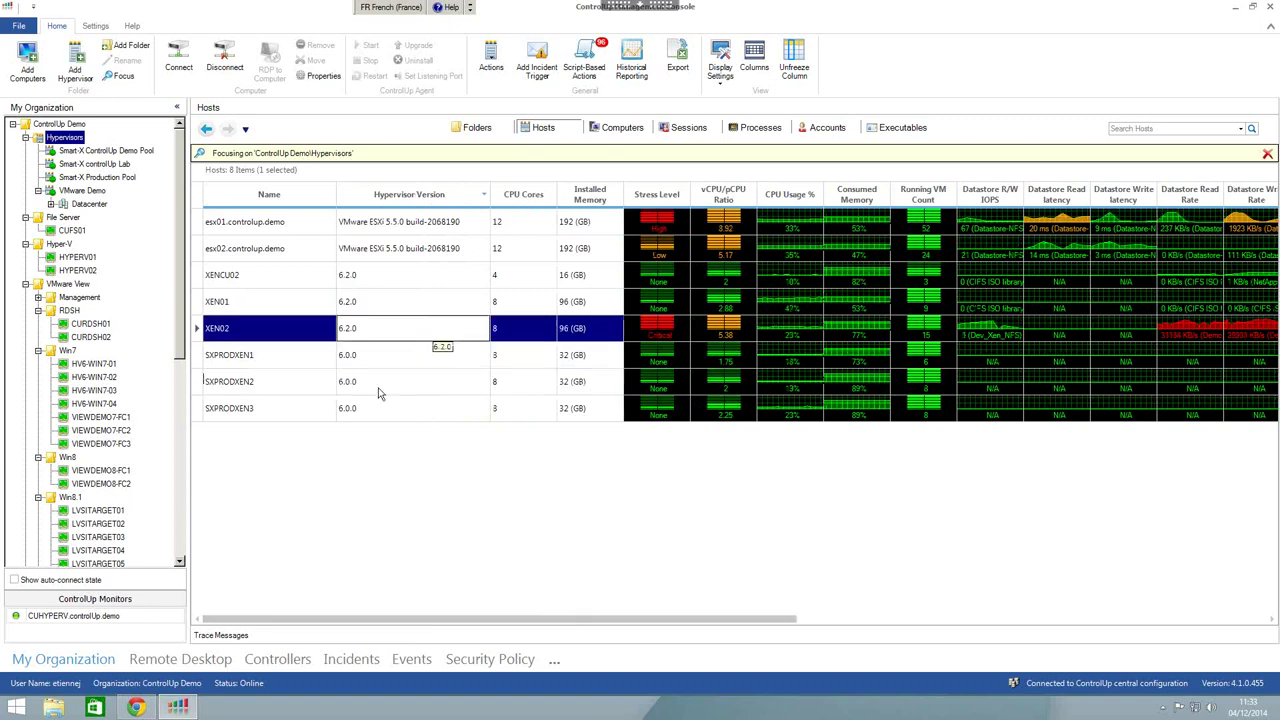
click(403, 250)
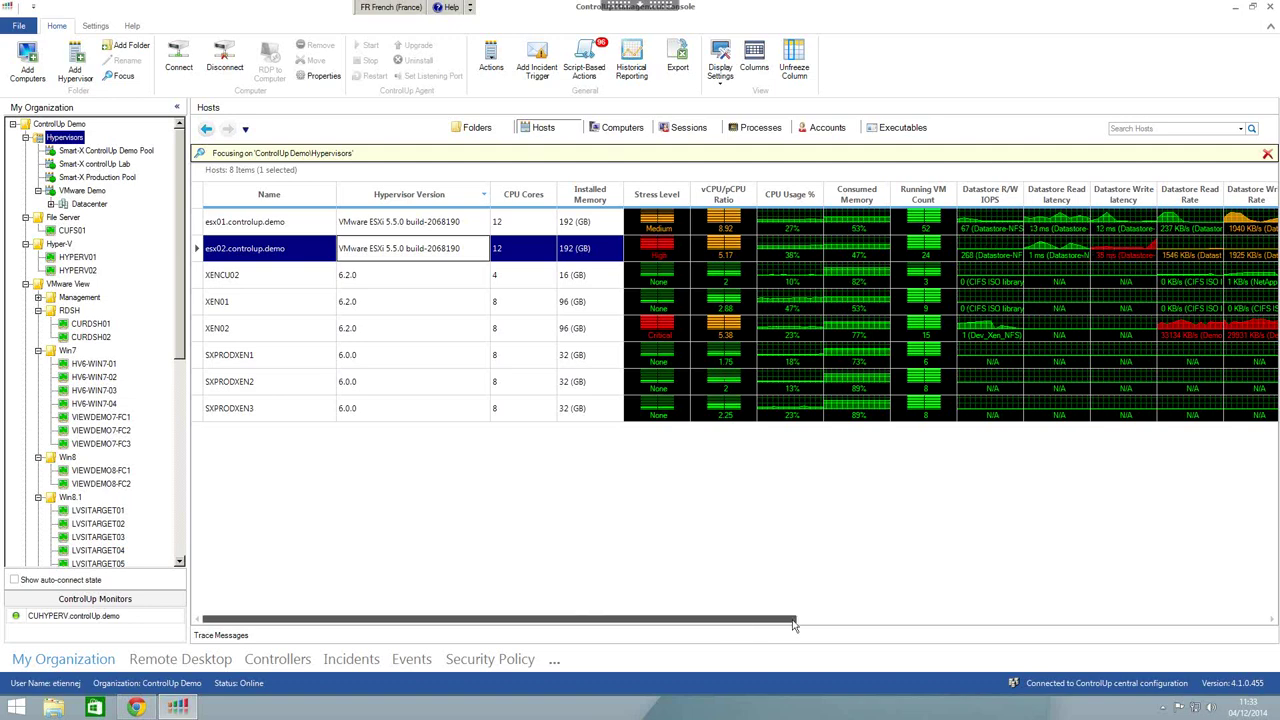
- Examine the active memory, NIC usage and dropped received and transmitted packets of esx02.controlup.demo
drag(745, 620, 1079, 647)
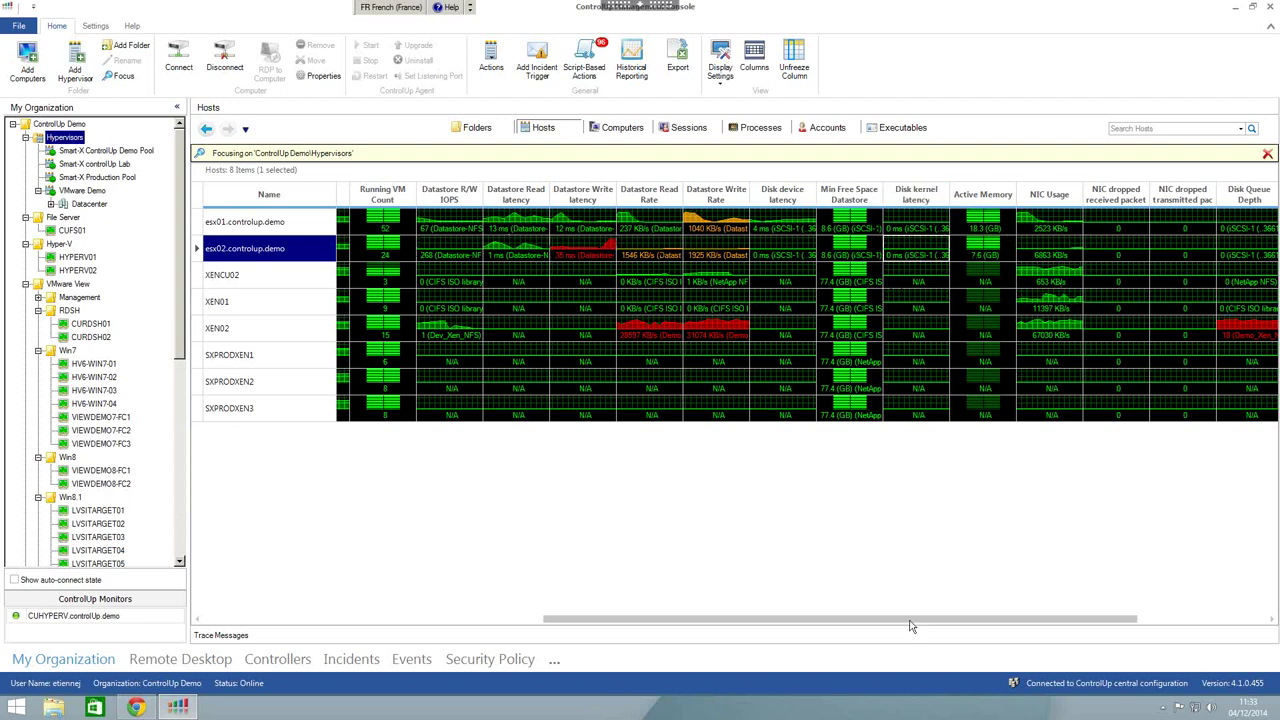
drag(912, 628, 1042, 628)
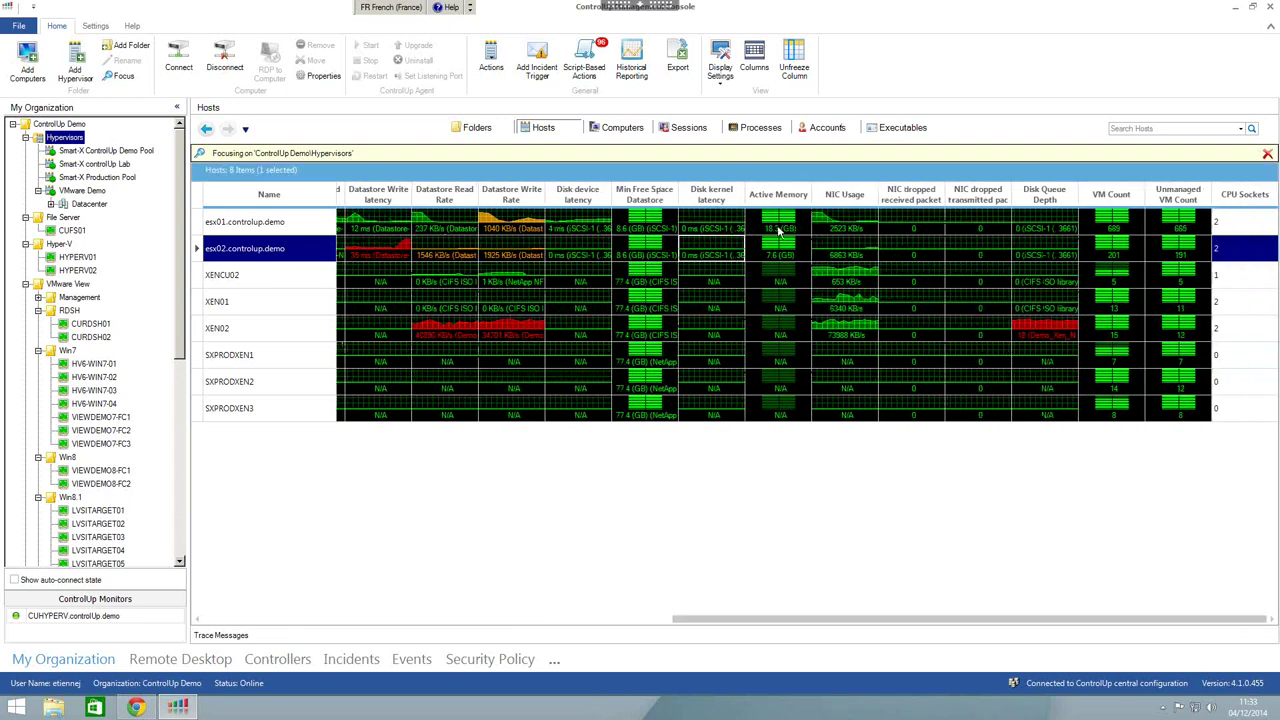
click(790, 247)
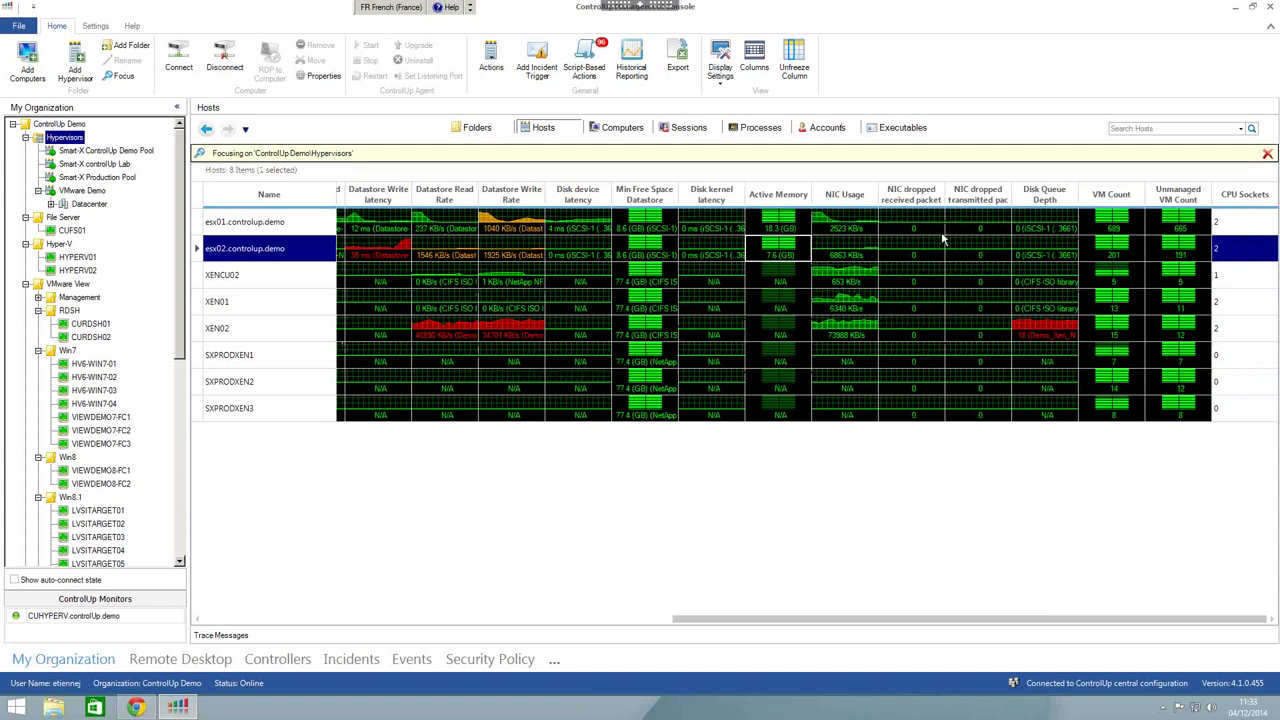
click(829, 254)
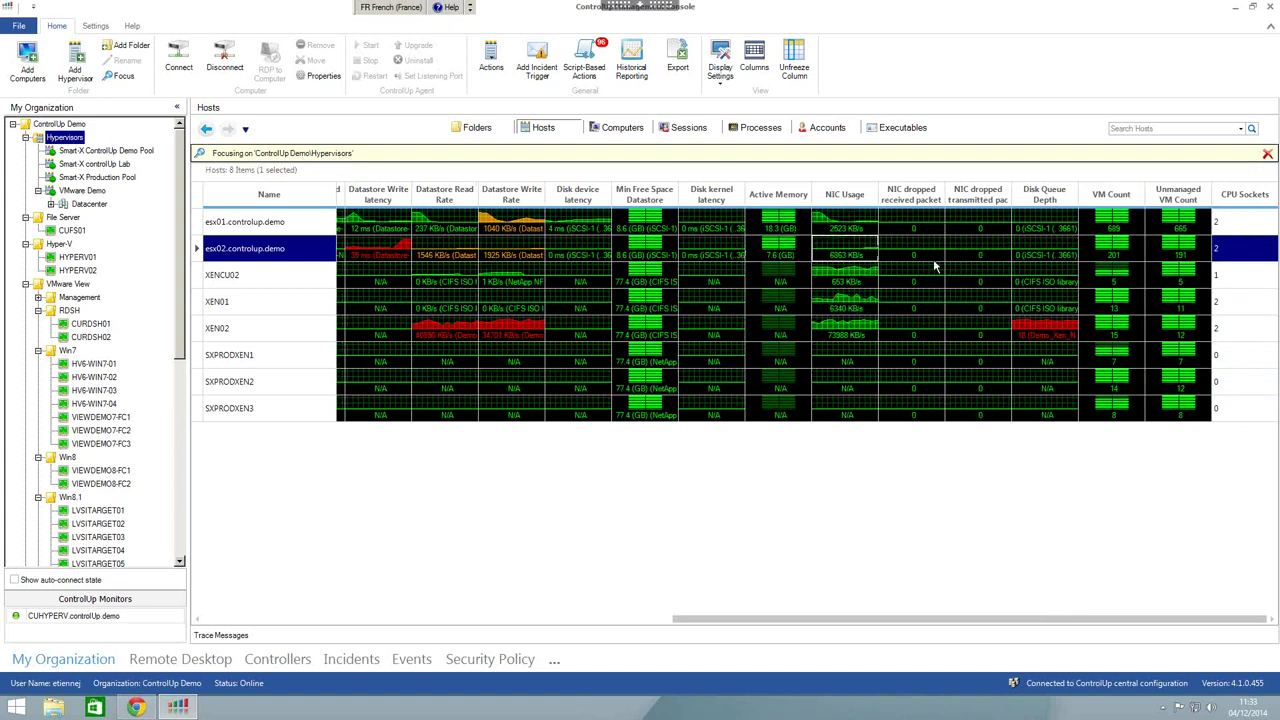
click(909, 254)
click(968, 253)
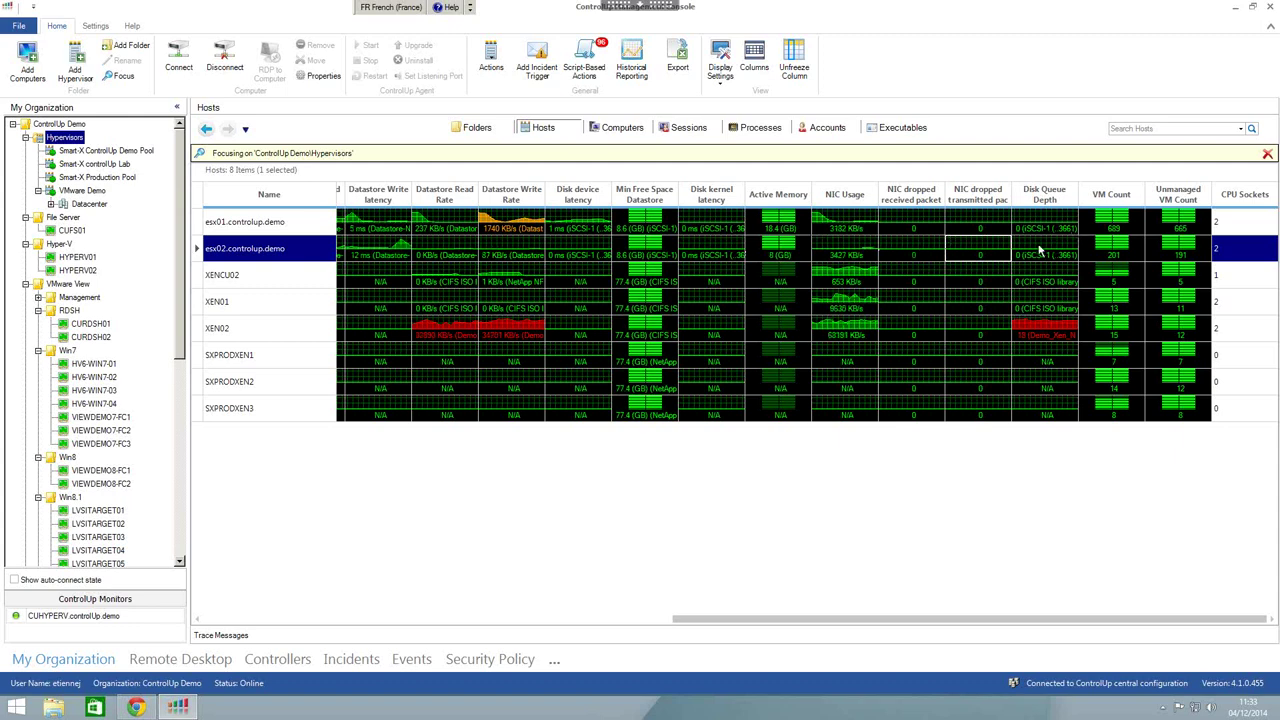
- Compare the total and unmanaged VM counts of esx02.controlup.demo with those of esx01.controlup.demo
click(1120, 257)
click(1165, 251)
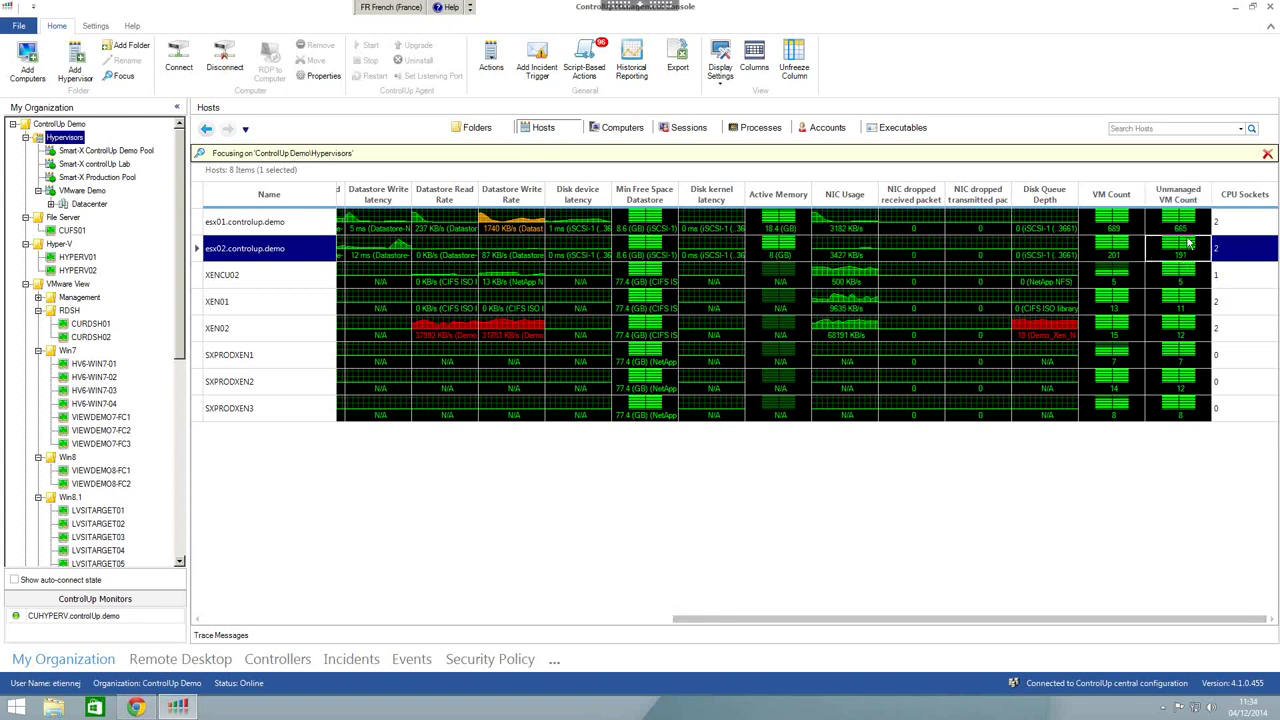
click(1140, 222)
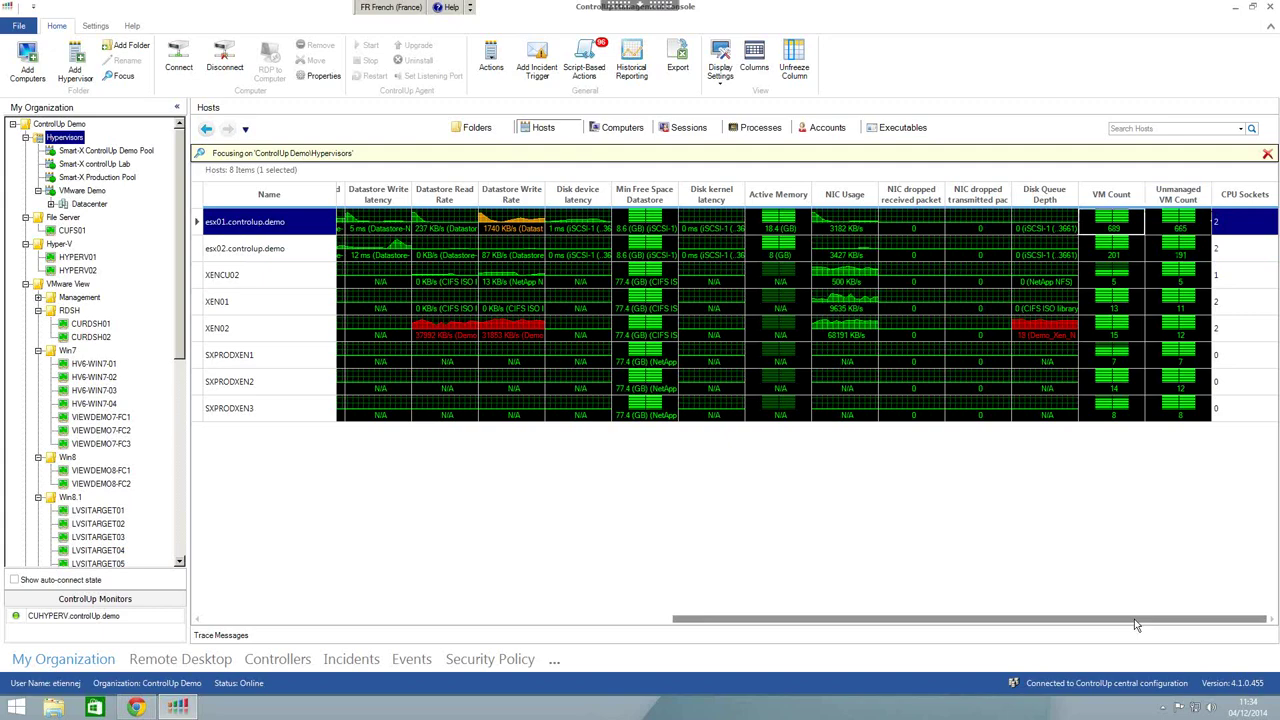
- Sort the hosts by descending stress level and display the counters contributing to XEN02's stress level
drag(1022, 625, 552, 625)
click(671, 195)
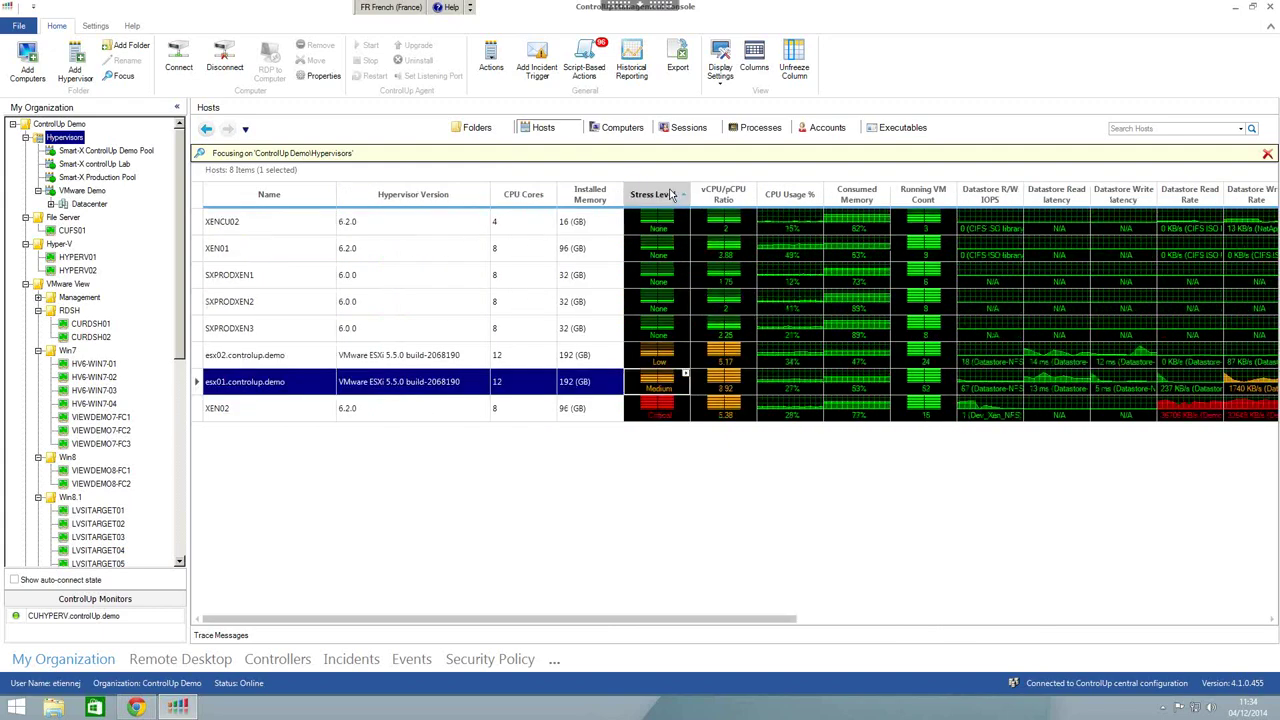
click(671, 195)
click(268, 223)
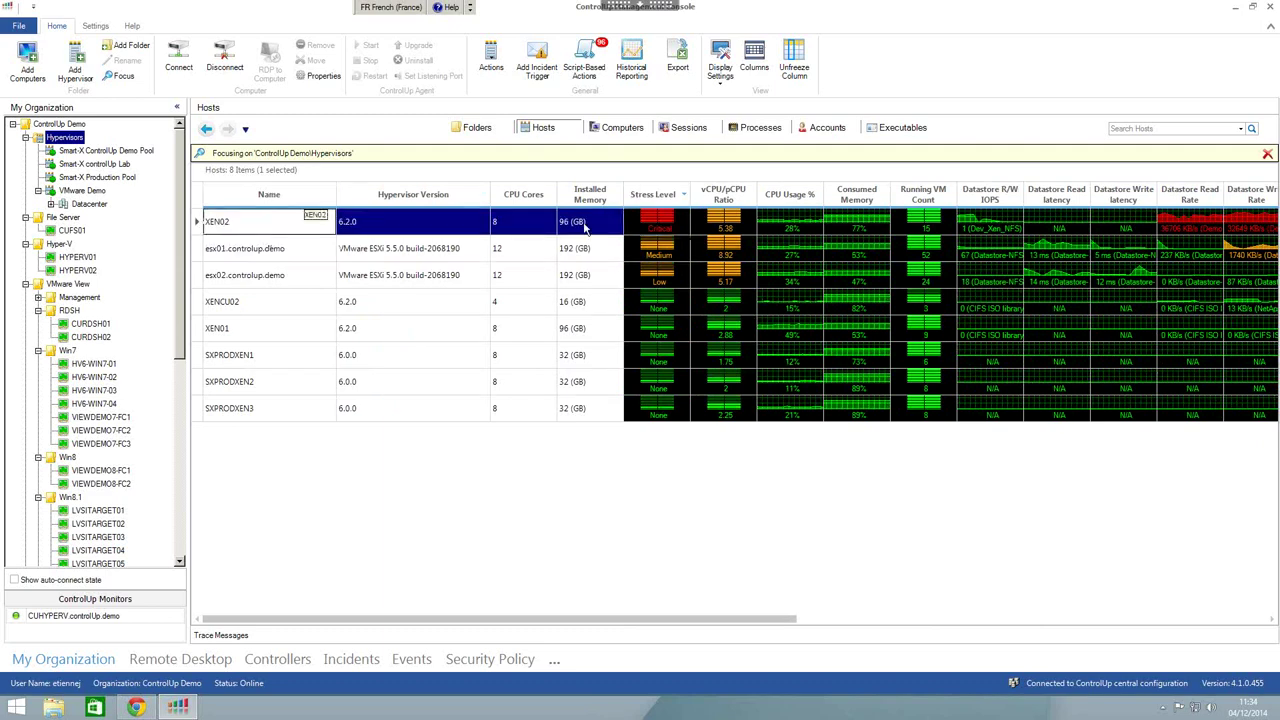
click(684, 218)
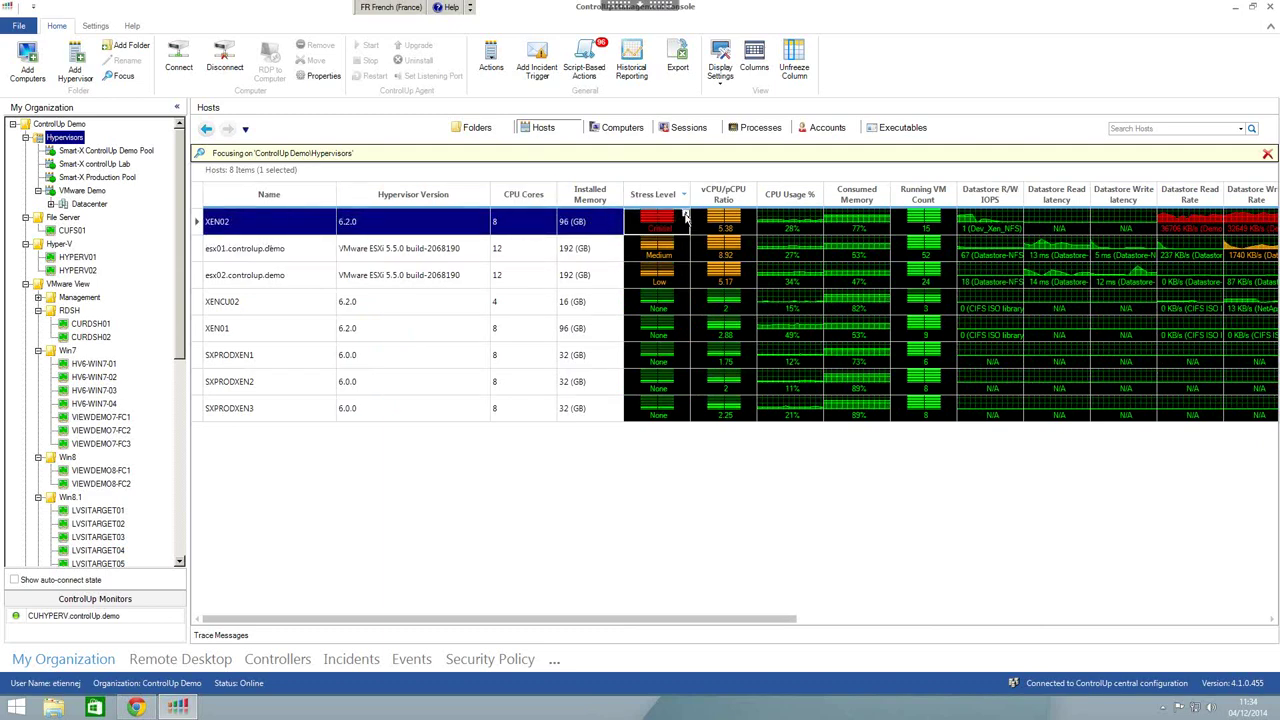
mouse_move(684, 218)
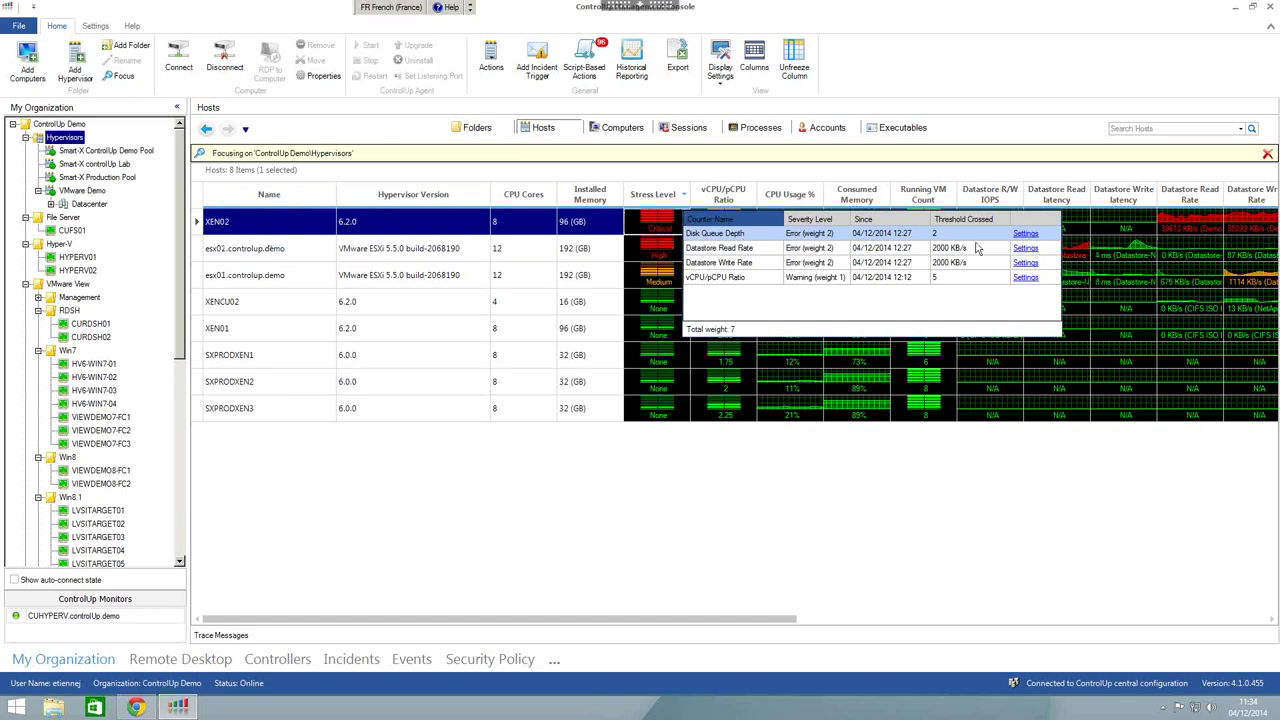
- Open XEN02's list of virtual machines, sort it by descending stress level and look through the machines
double_click(272, 224)
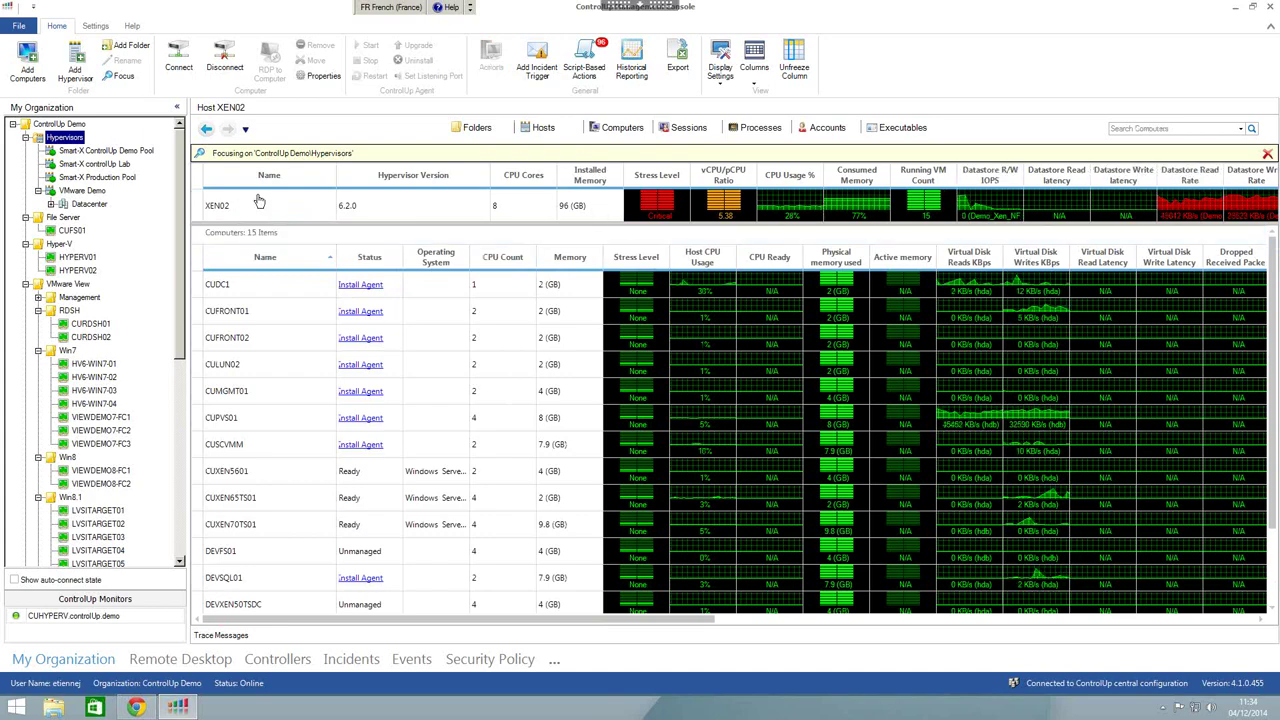
click(640, 258)
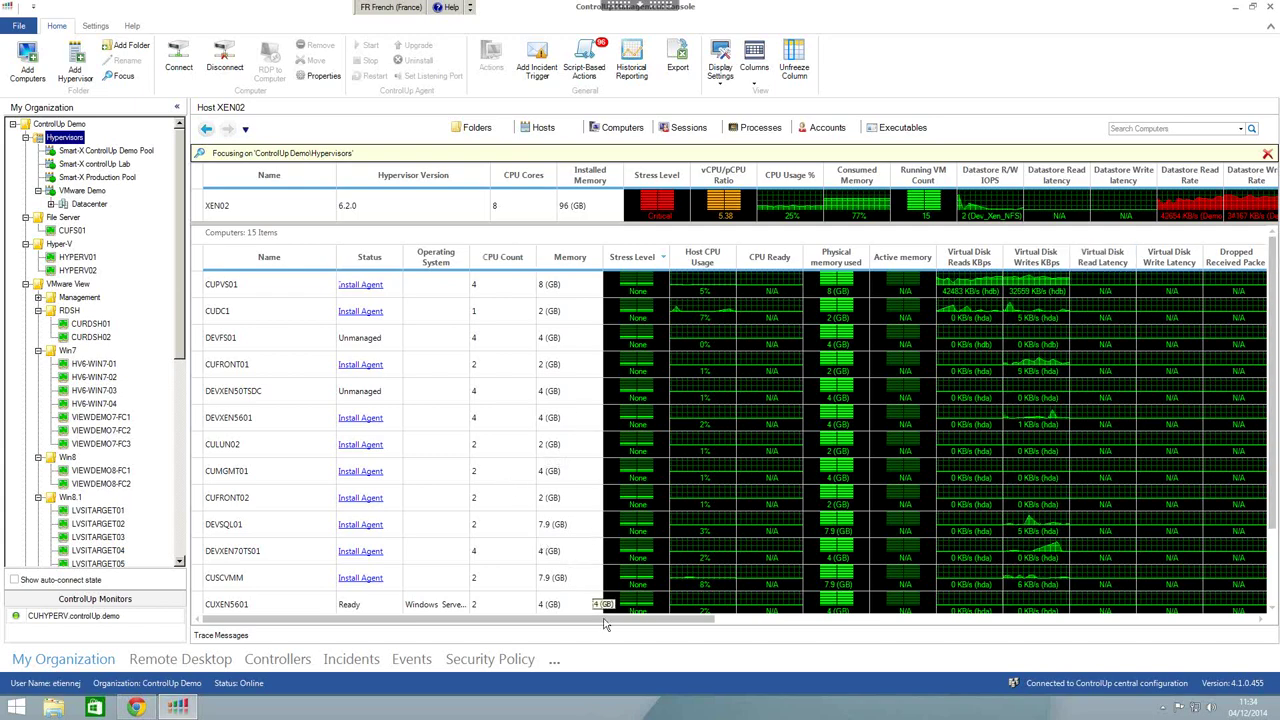
drag(655, 623, 1275, 310)
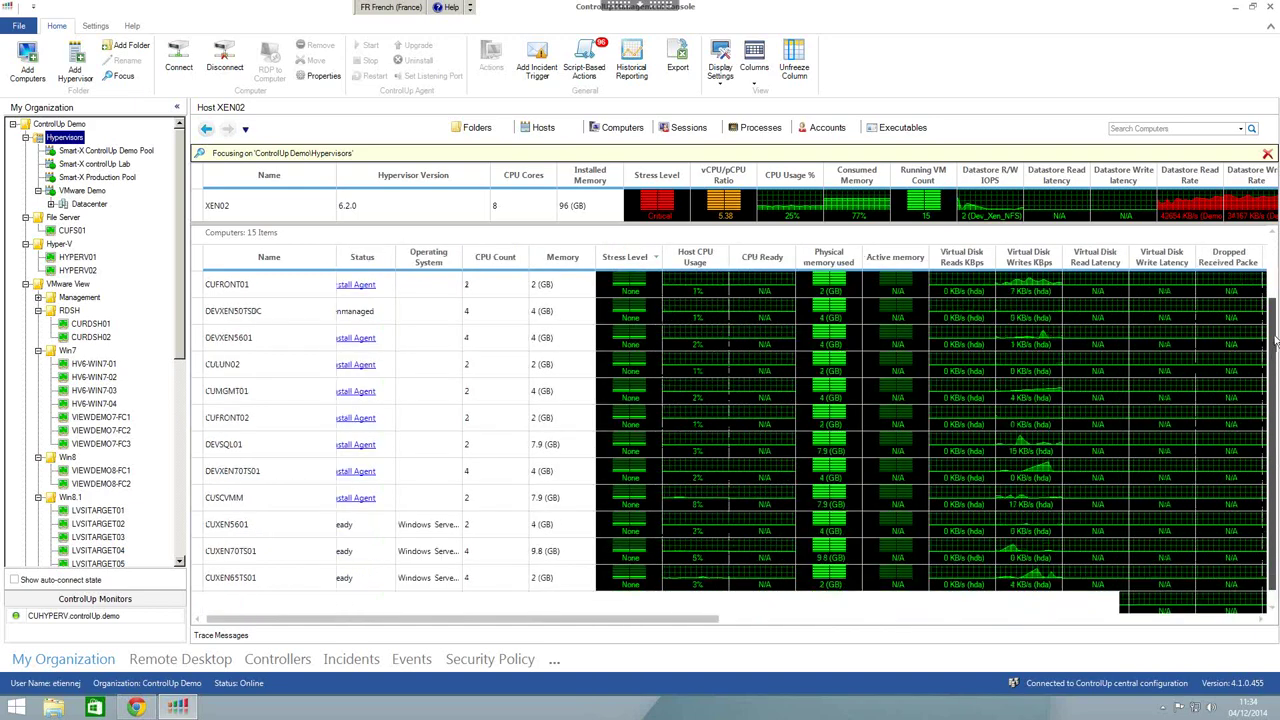
scroll(990, 480, down, 1)
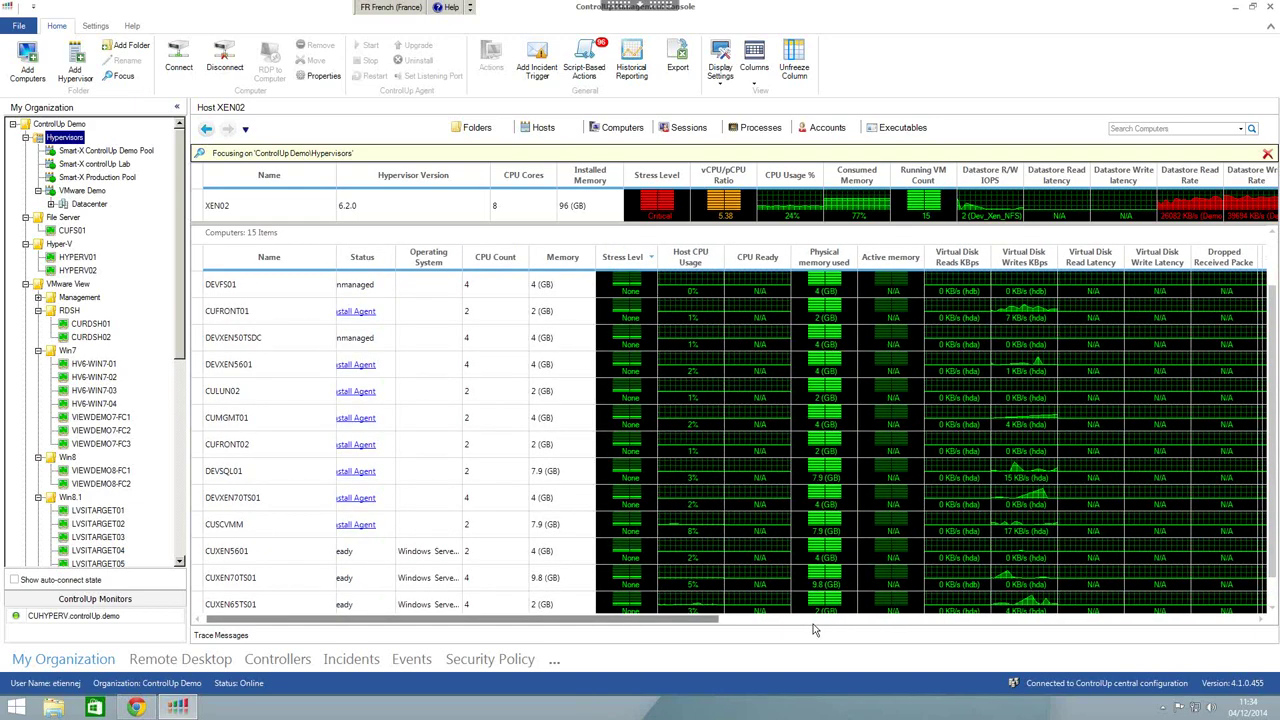
drag(718, 630, 1000, 628)
- Show all computers under the Hypervisors folder and return to the hosts list
click(622, 127)
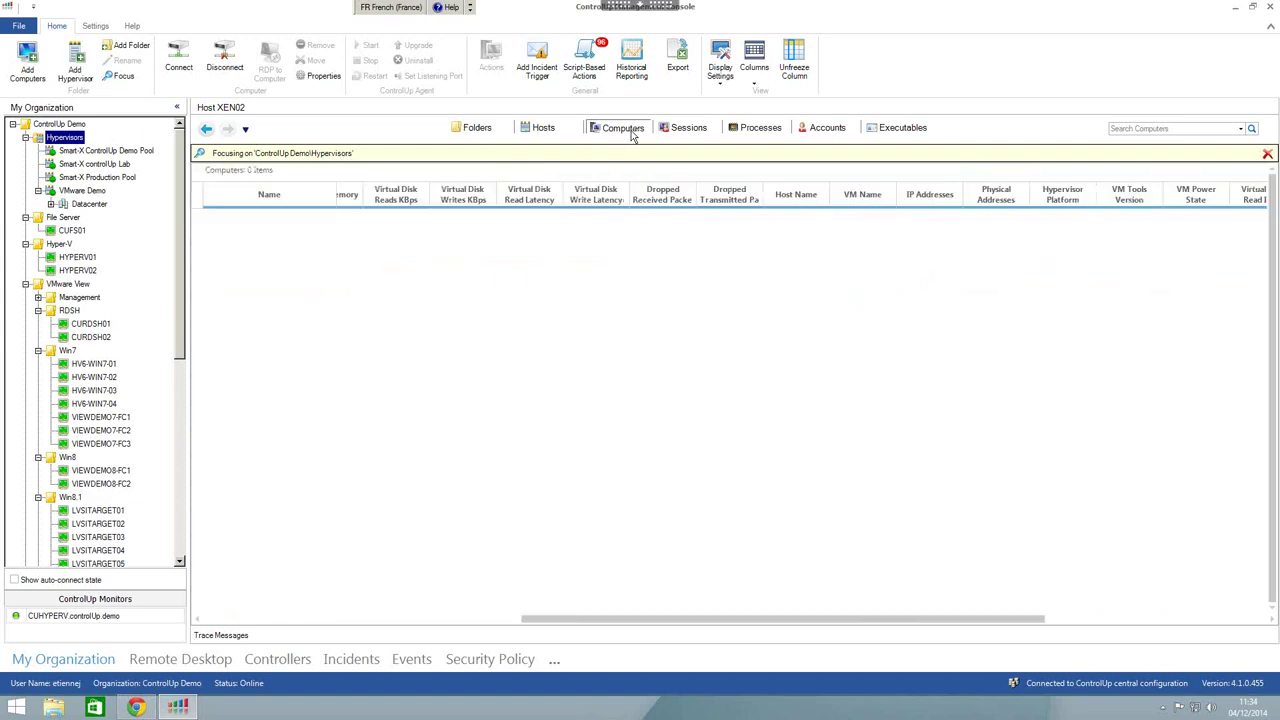
click(463, 623)
click(545, 128)
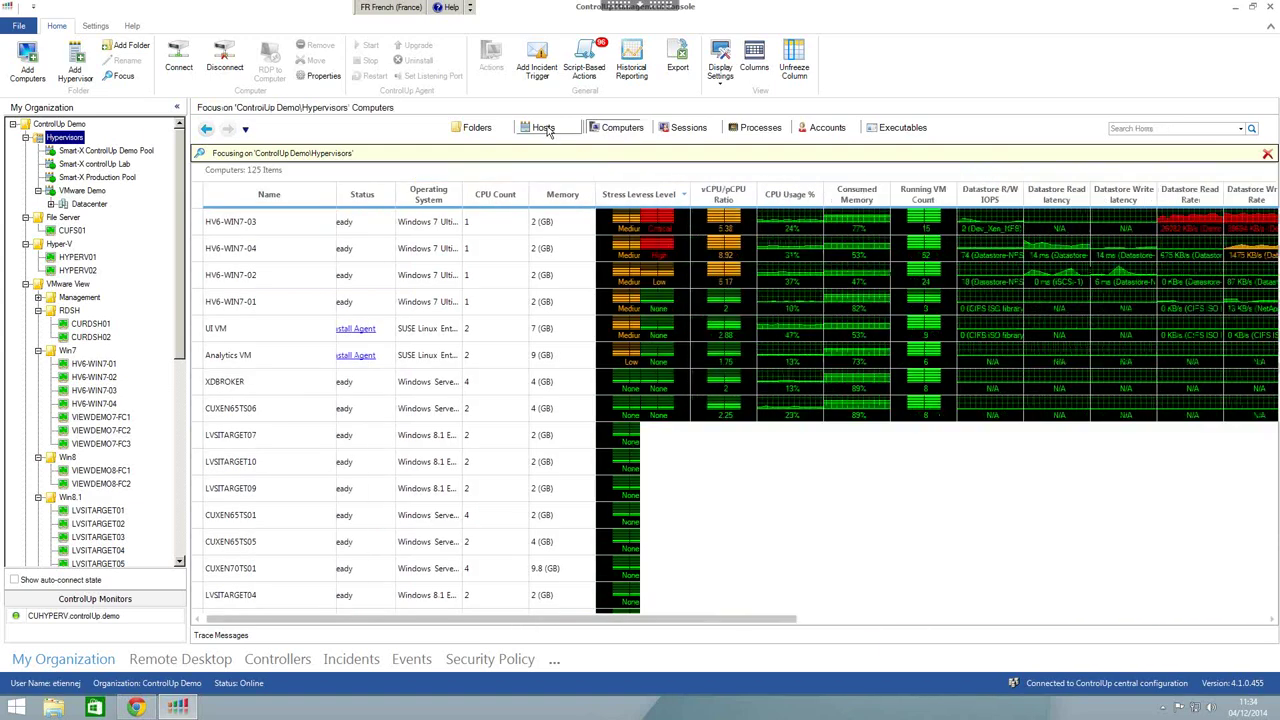
- Open esx01.controlup.demo and look through its virtual machines and their stress levels
click(255, 251)
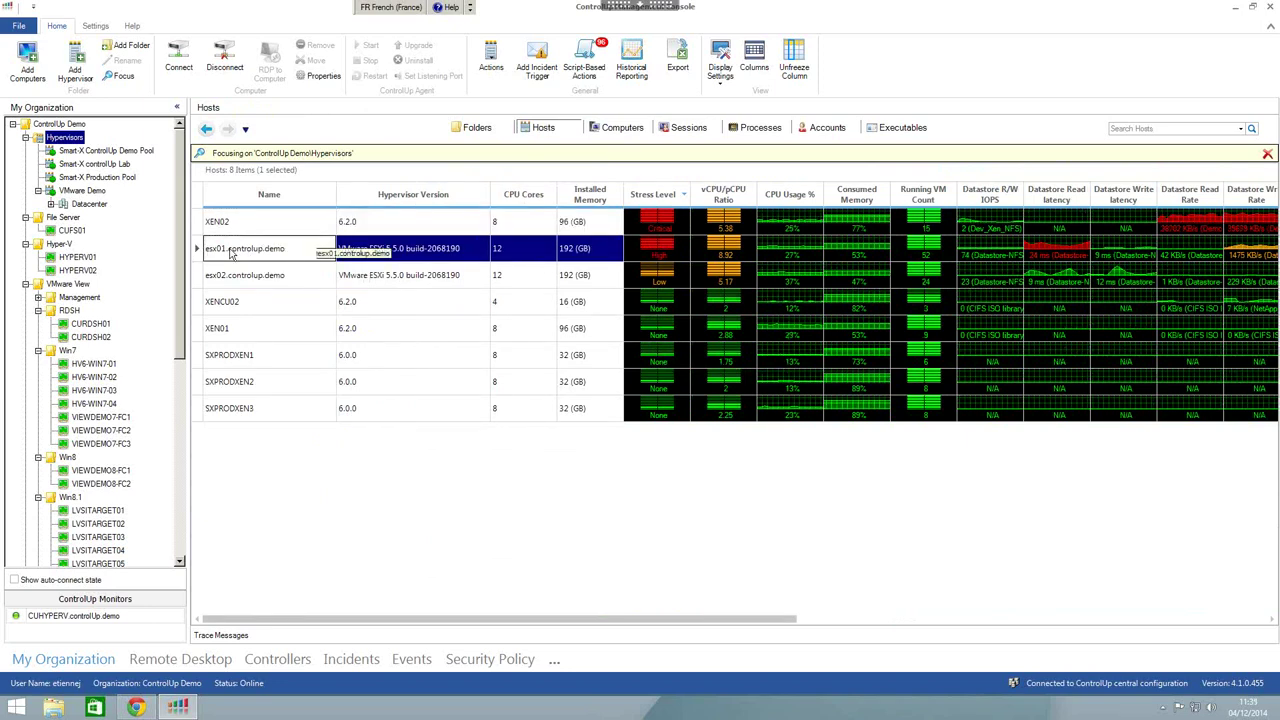
double_click(230, 254)
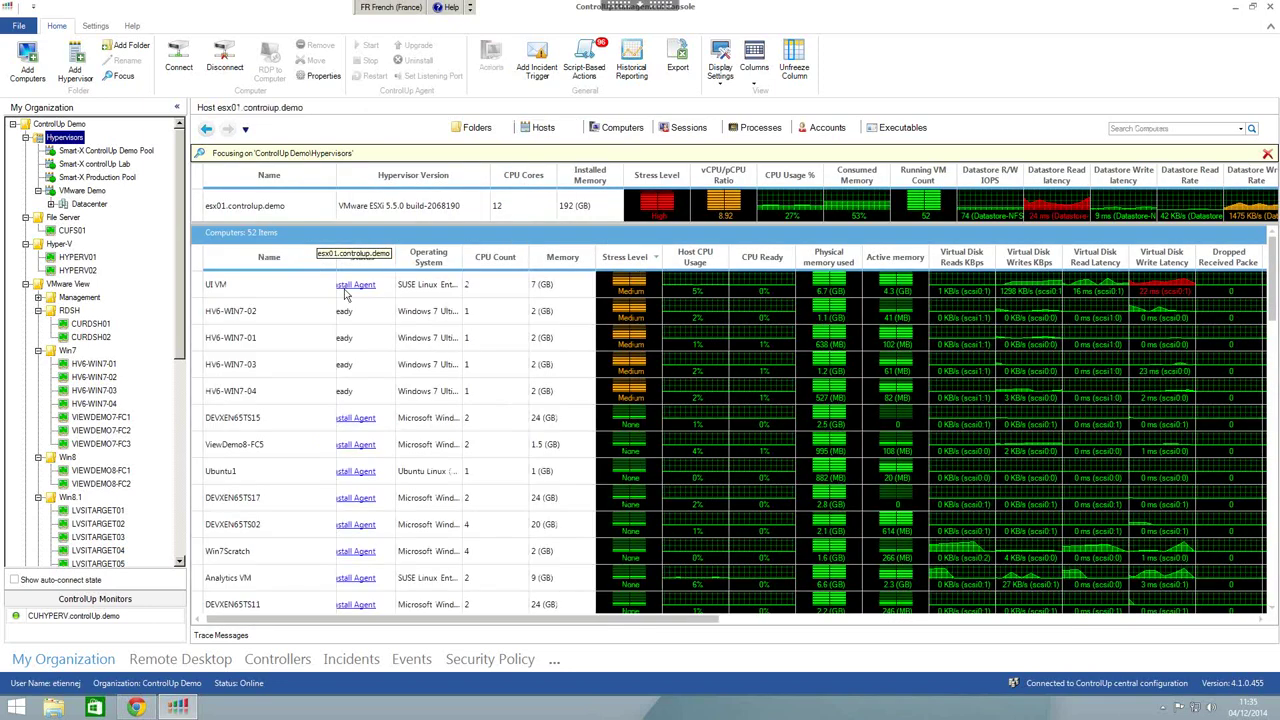
scroll(1277, 400, down, 12)
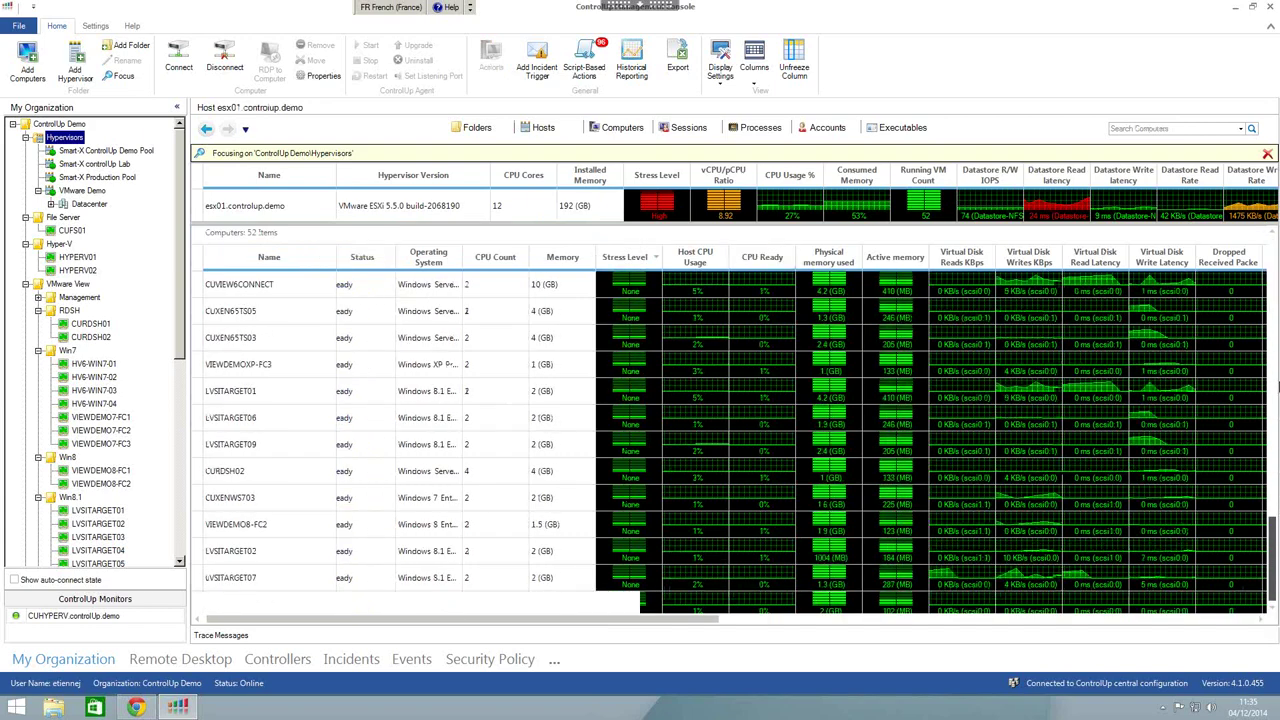
scroll(1277, 370, up, 3)
scroll(1277, 355, up, 10)
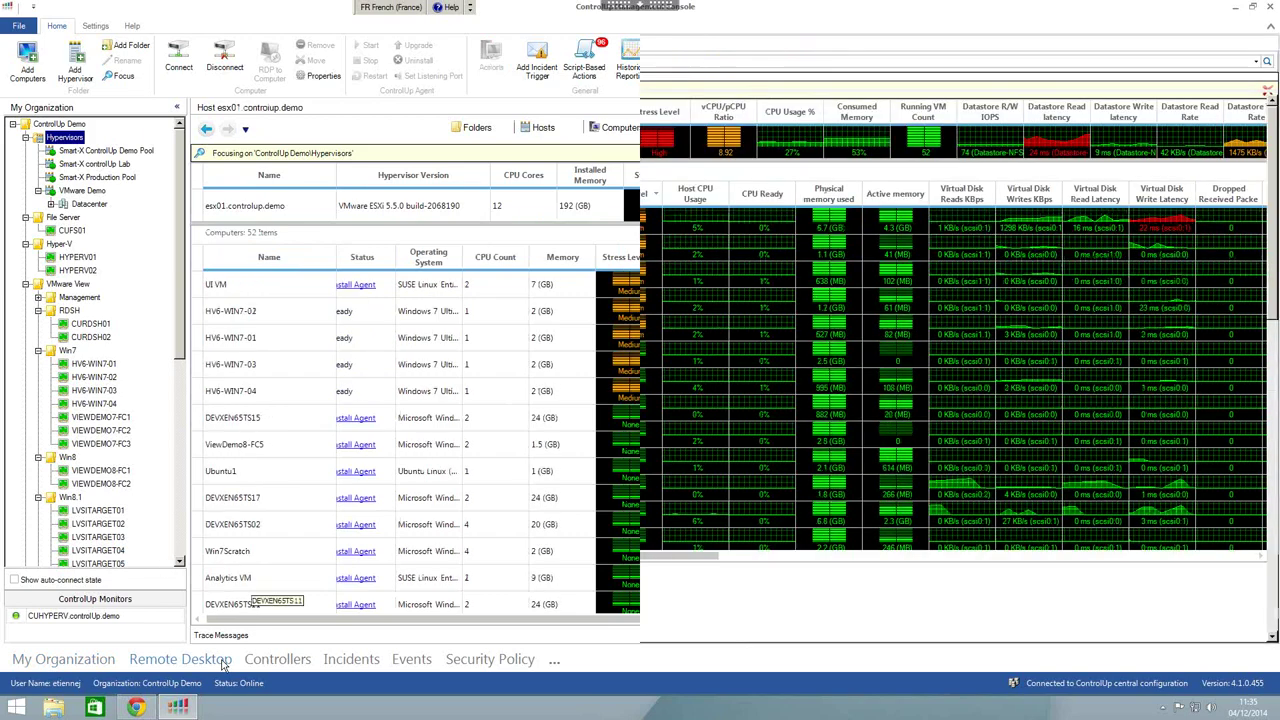
- Open a remote desktop connection to CURDSH01 in the VMware View RDSH folder, entering the account password
click(224, 665)
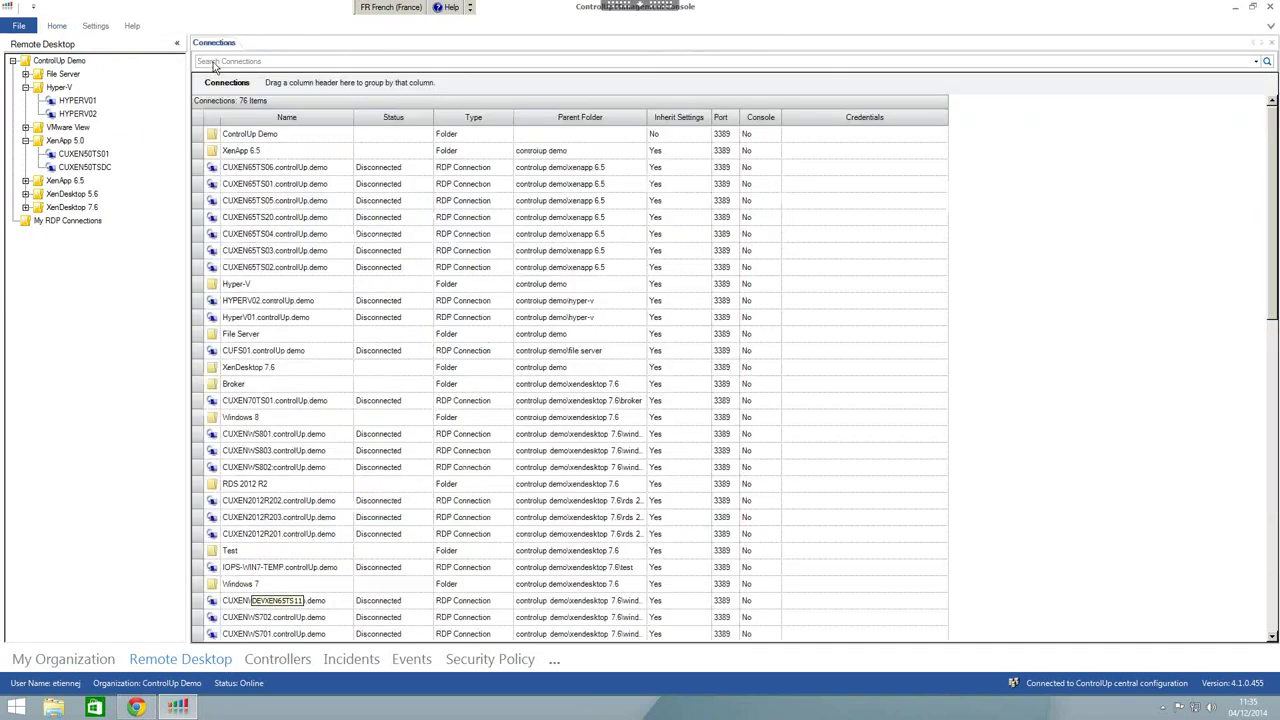
click(70, 131)
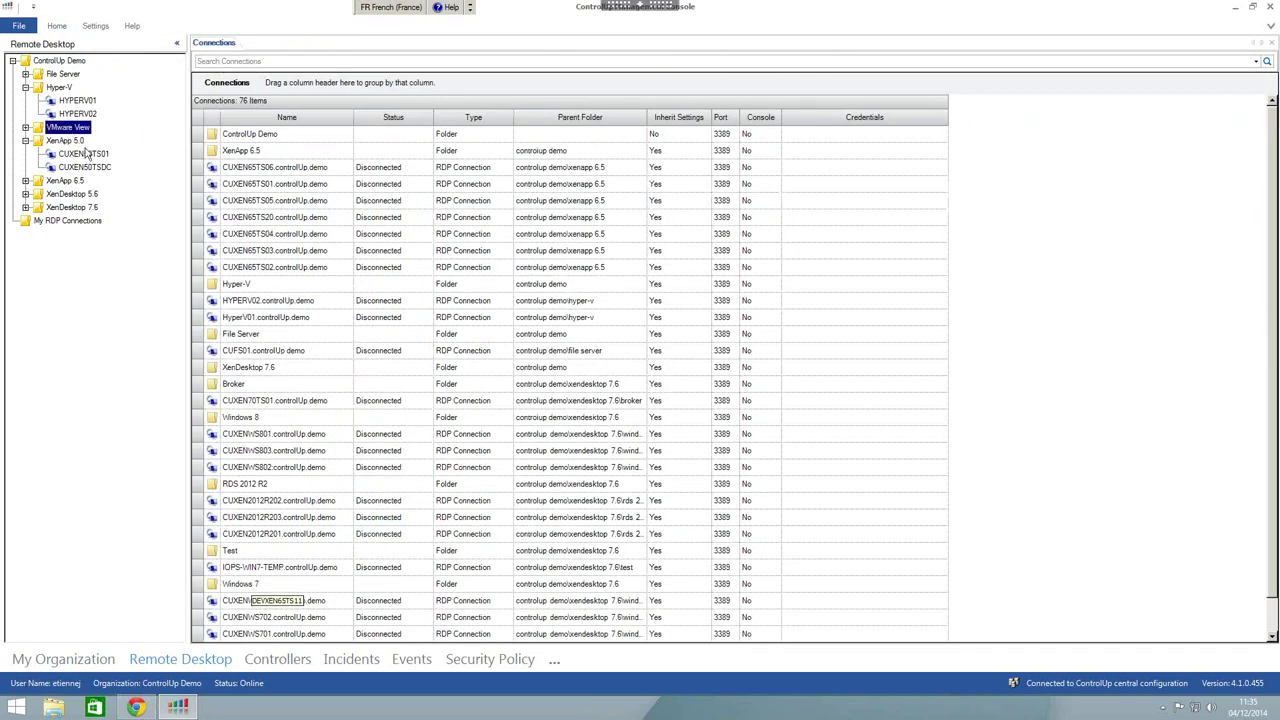
click(70, 153)
double_click(90, 167)
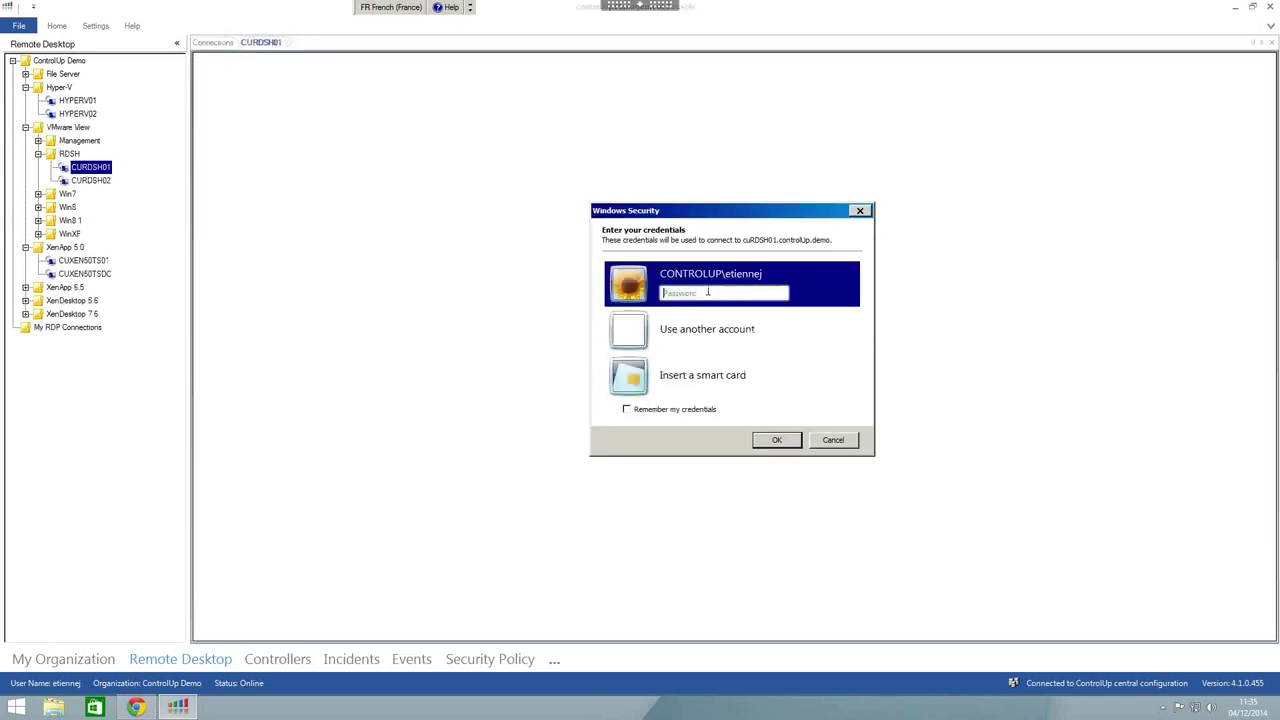
click(708, 292)
key(Return)
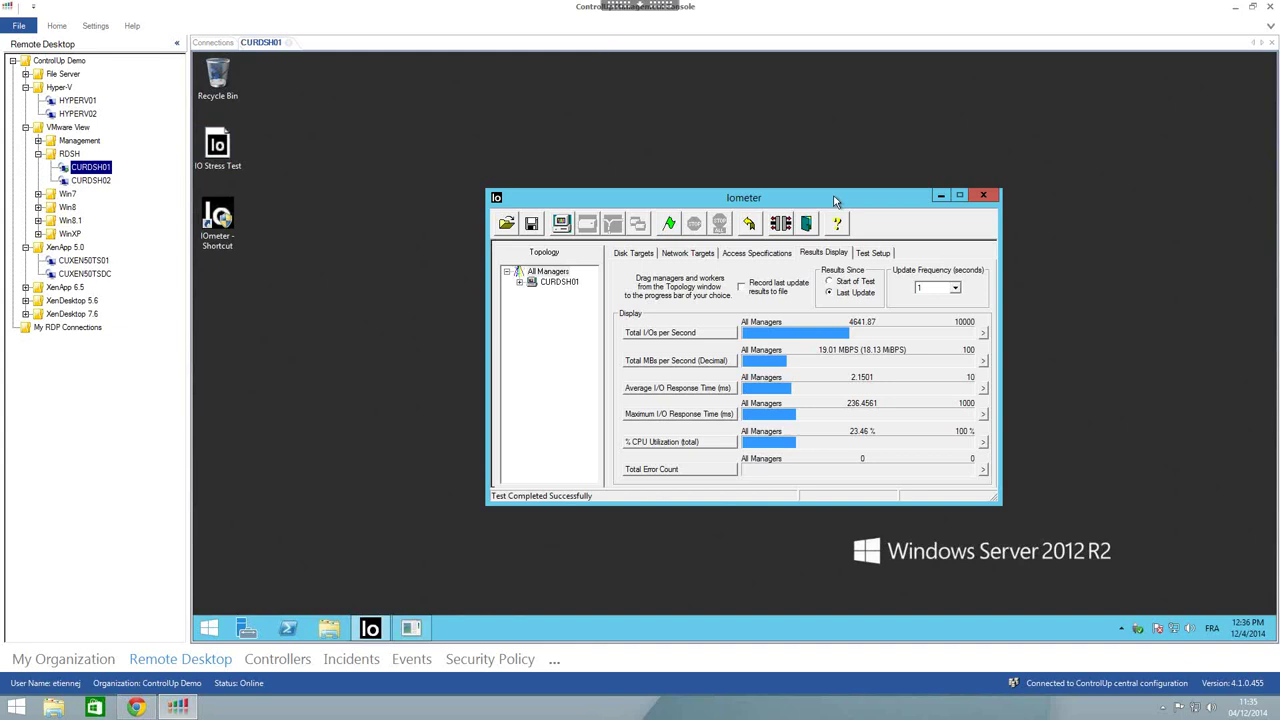
- Start the Iometer stress test on CURDSH01, saving the results to the CSV file results in Documents
drag(835, 200, 821, 164)
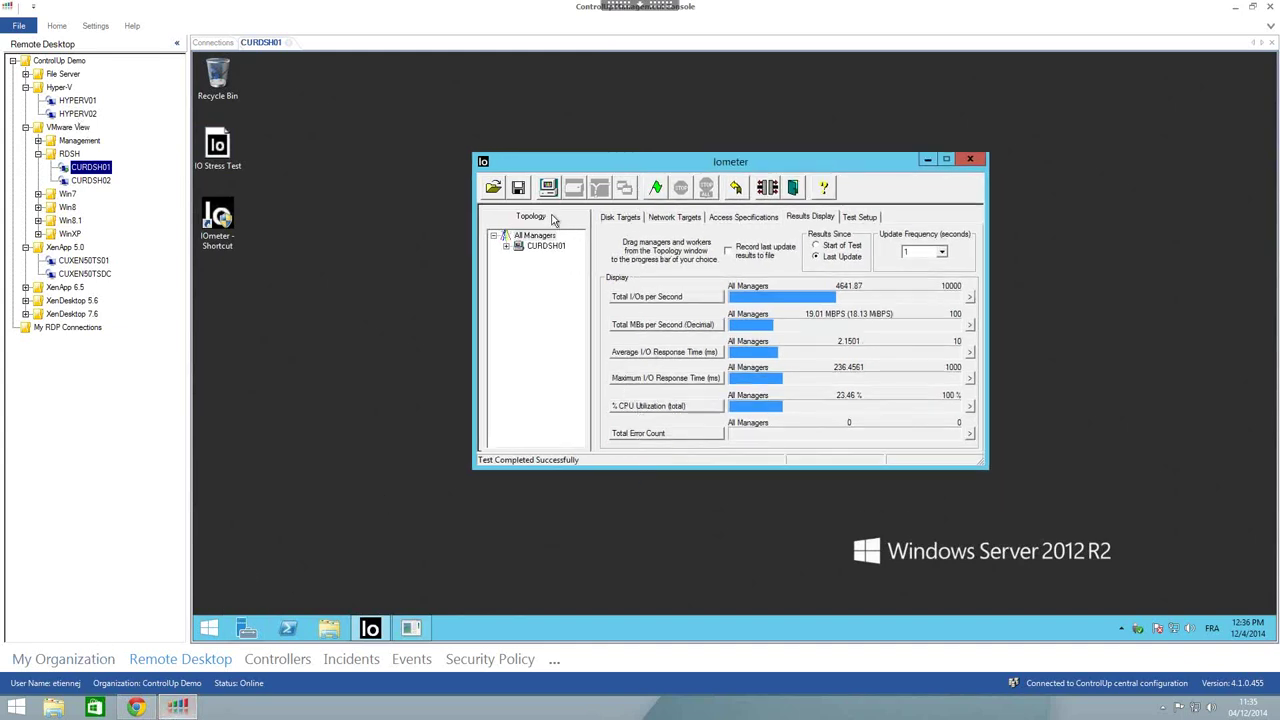
click(657, 188)
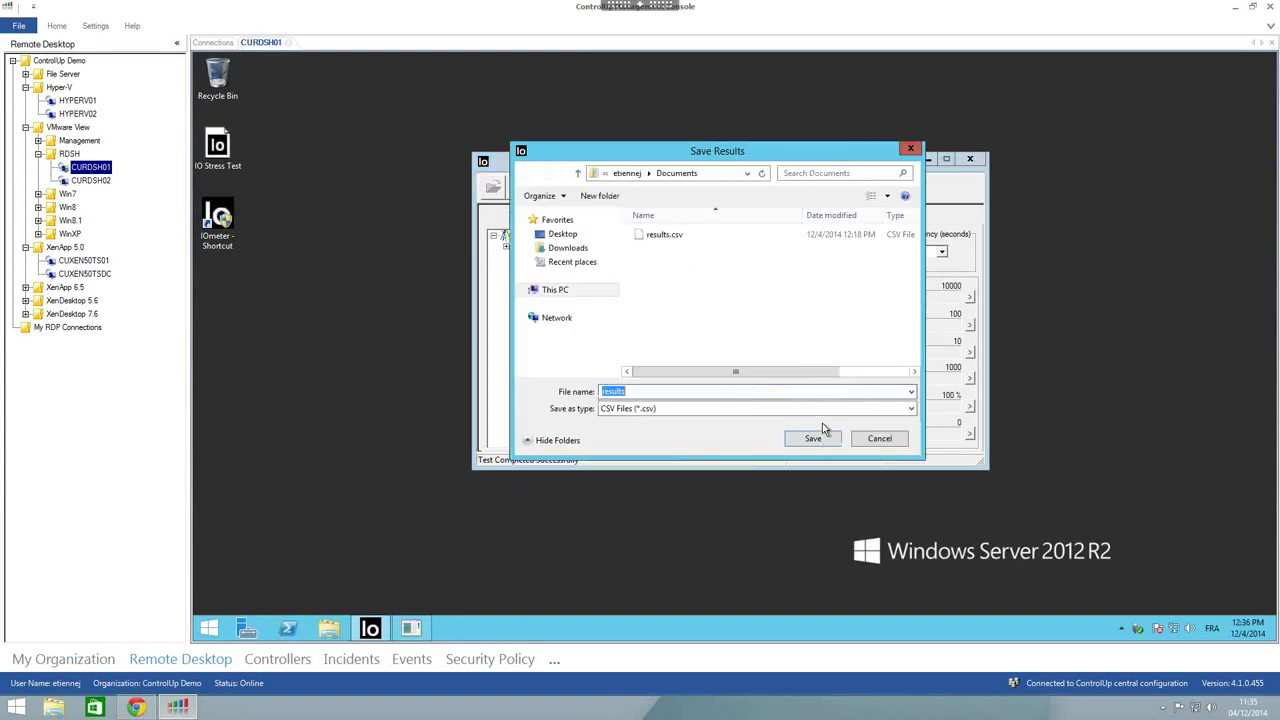
click(820, 441)
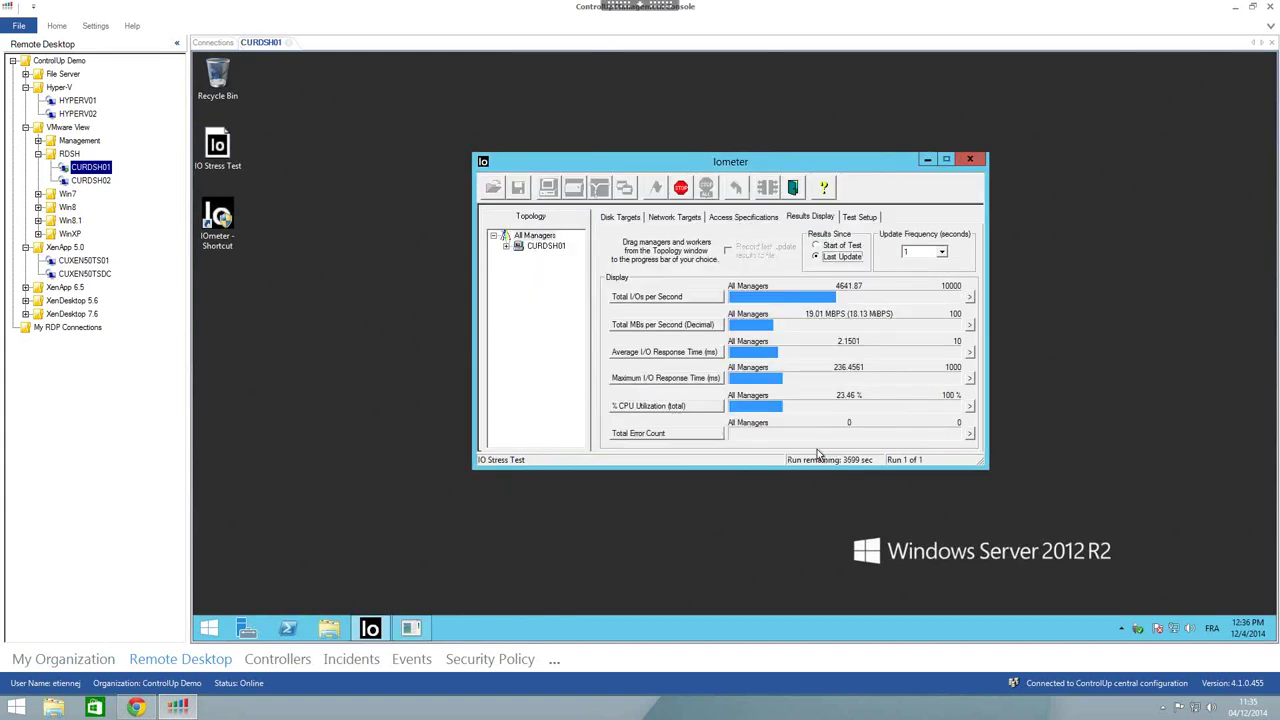
- Return to My Organization, focus on the Hypervisors folder and show its hosts
click(70, 660)
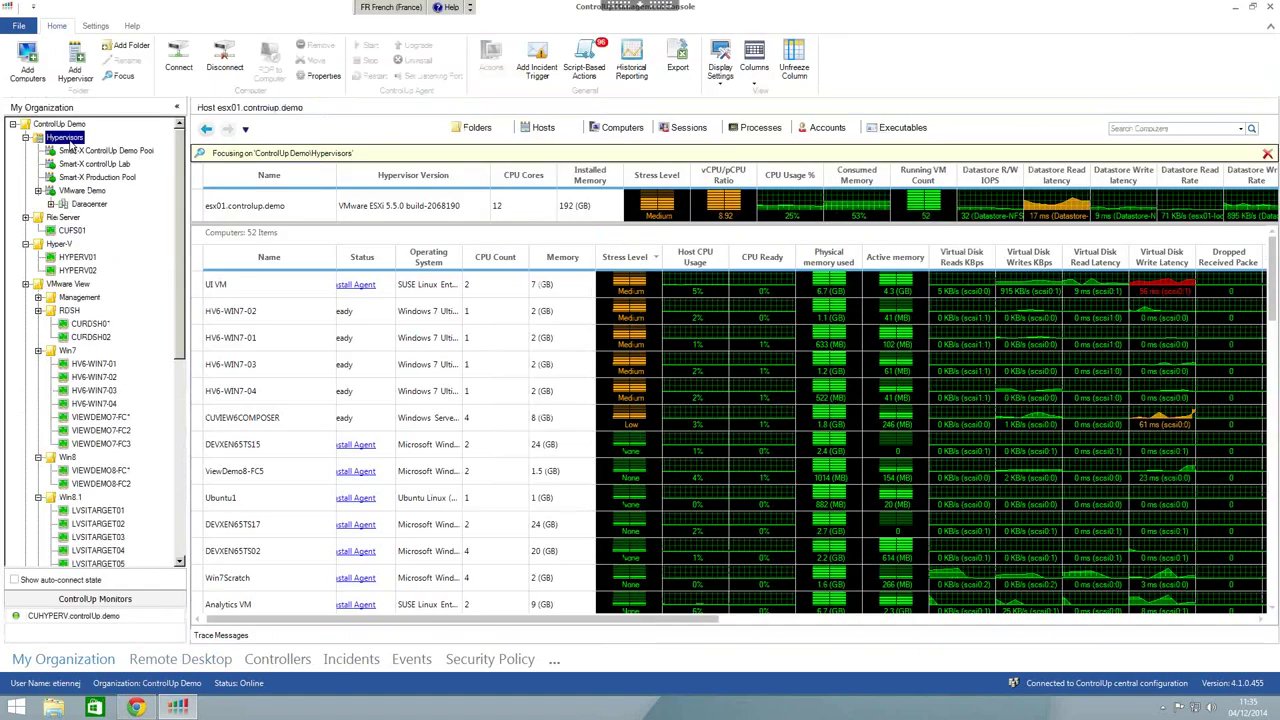
right_click(68, 140)
click(101, 152)
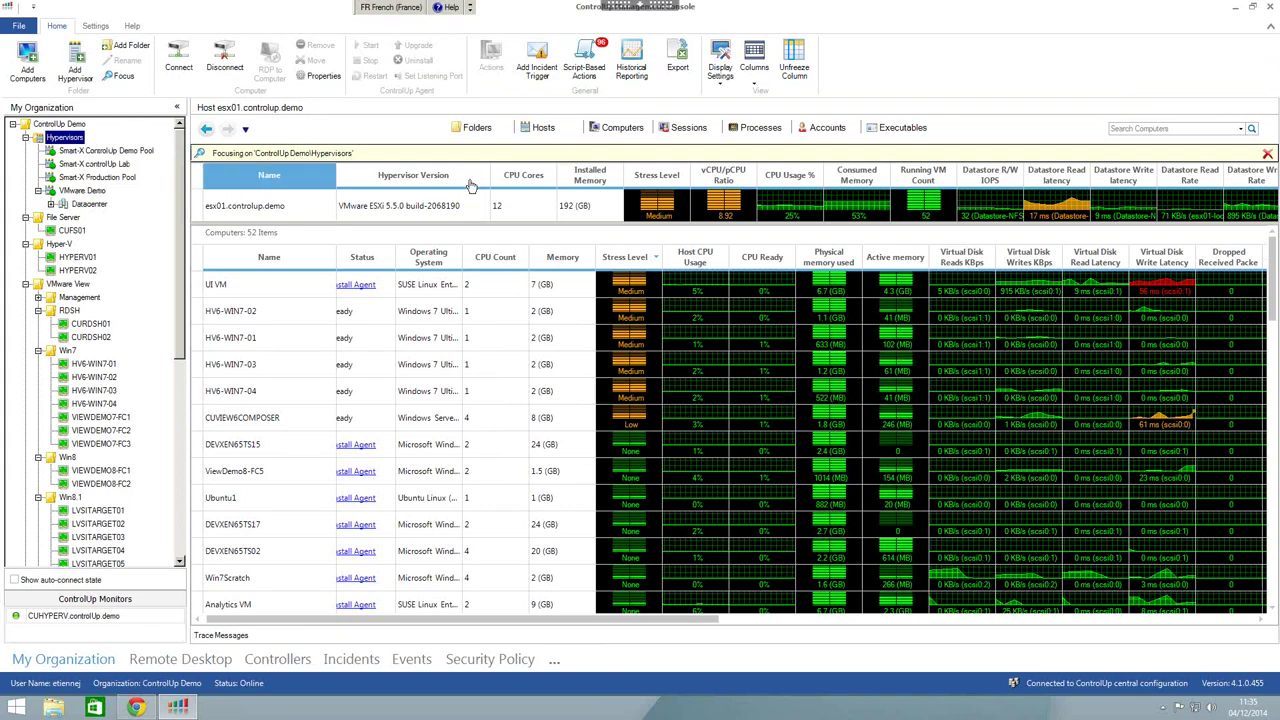
click(539, 130)
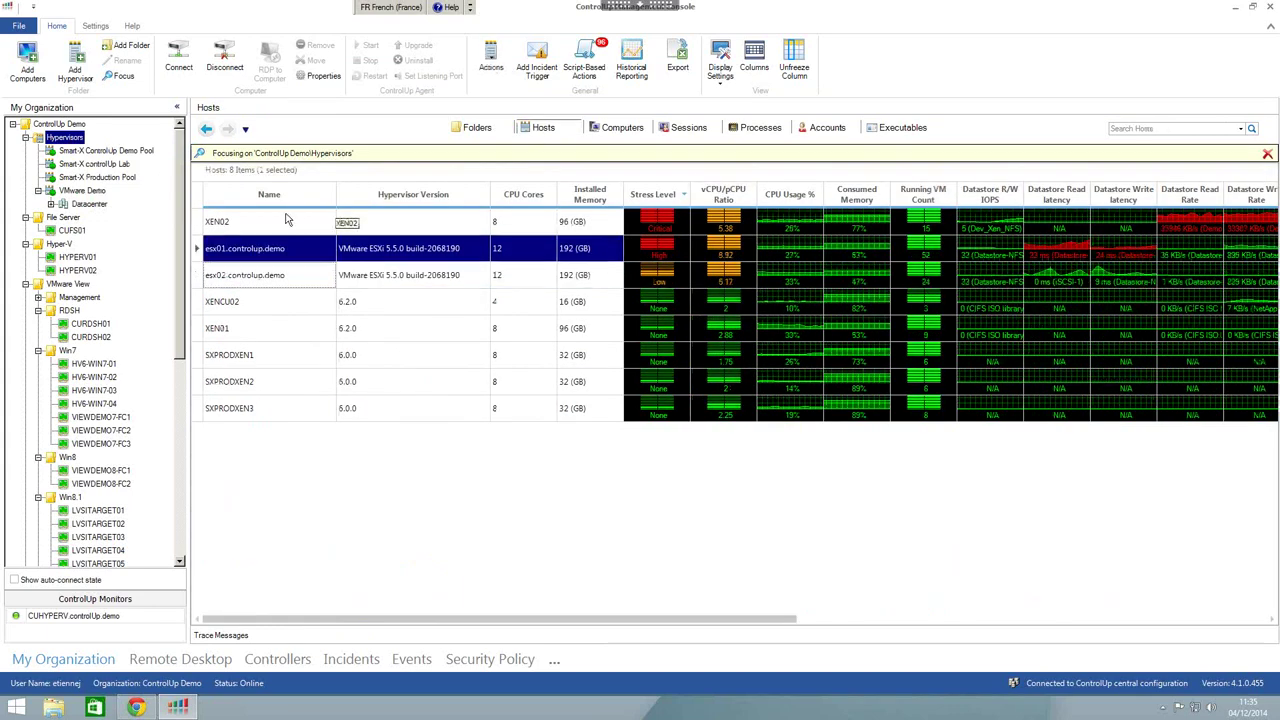
- Open XEN02's virtual machines and examine the stress level and virtual disk activity of CUPVS01
click(286, 219)
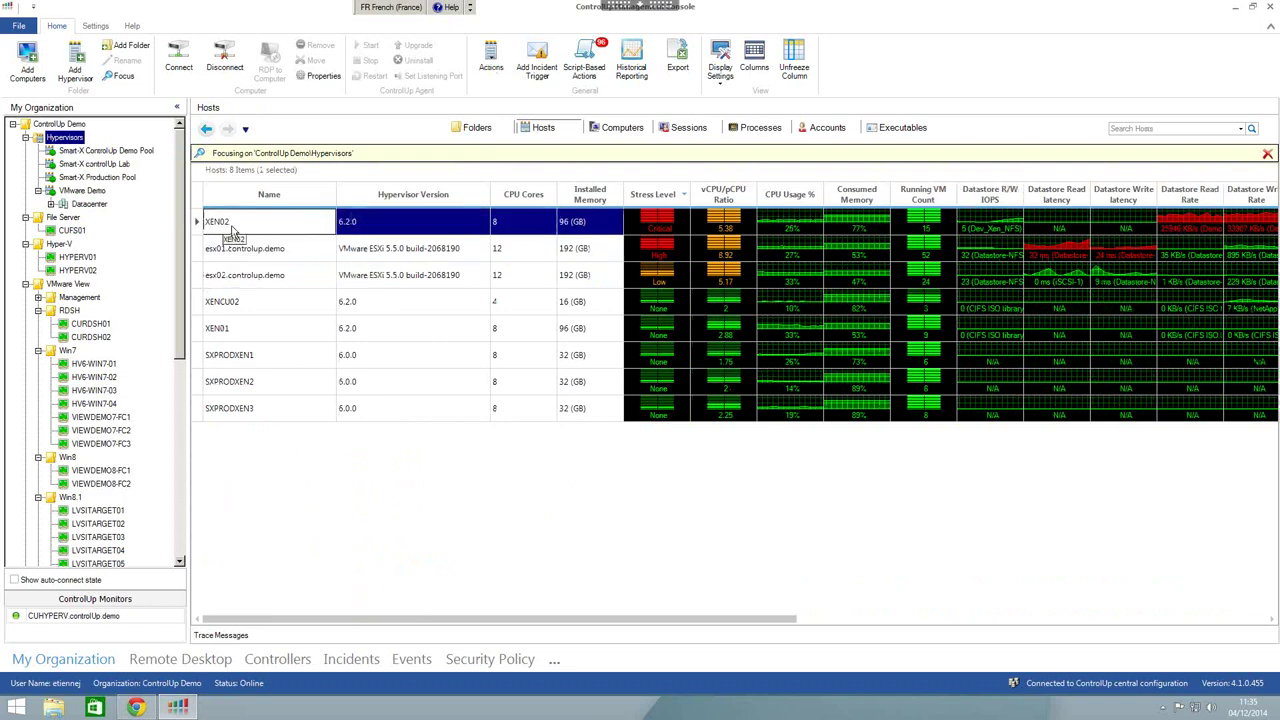
double_click(303, 224)
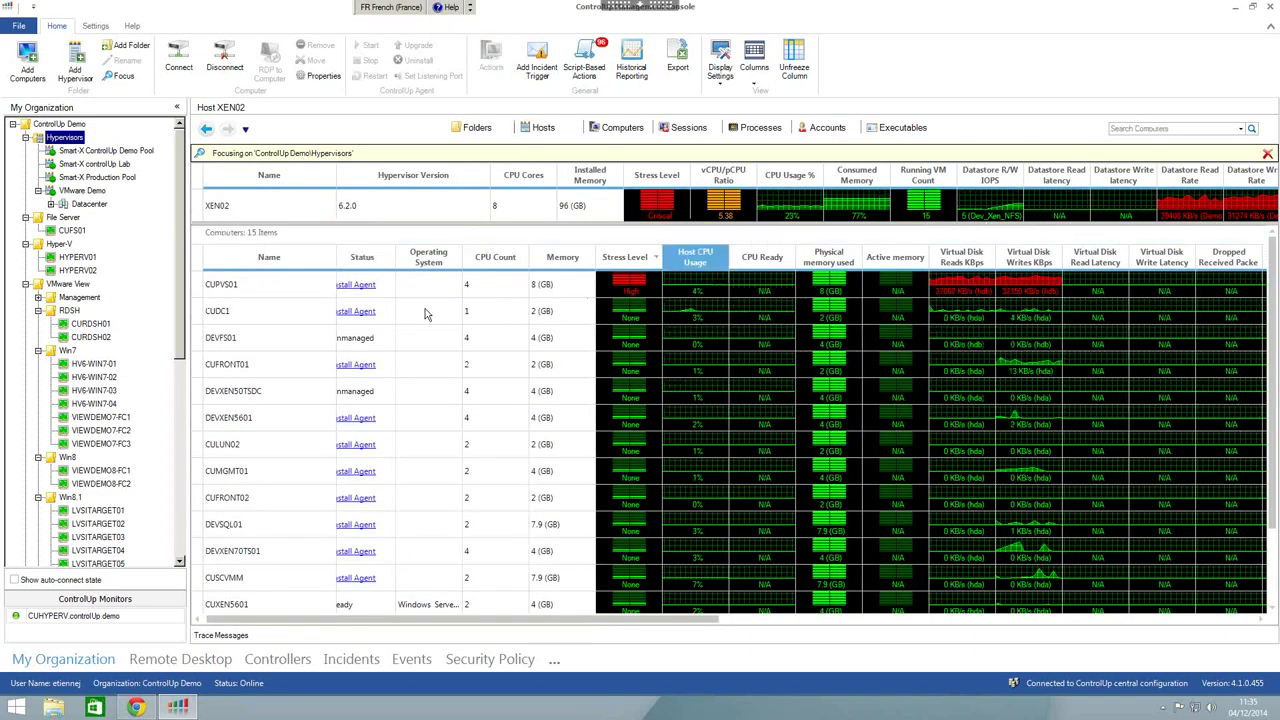
click(291, 289)
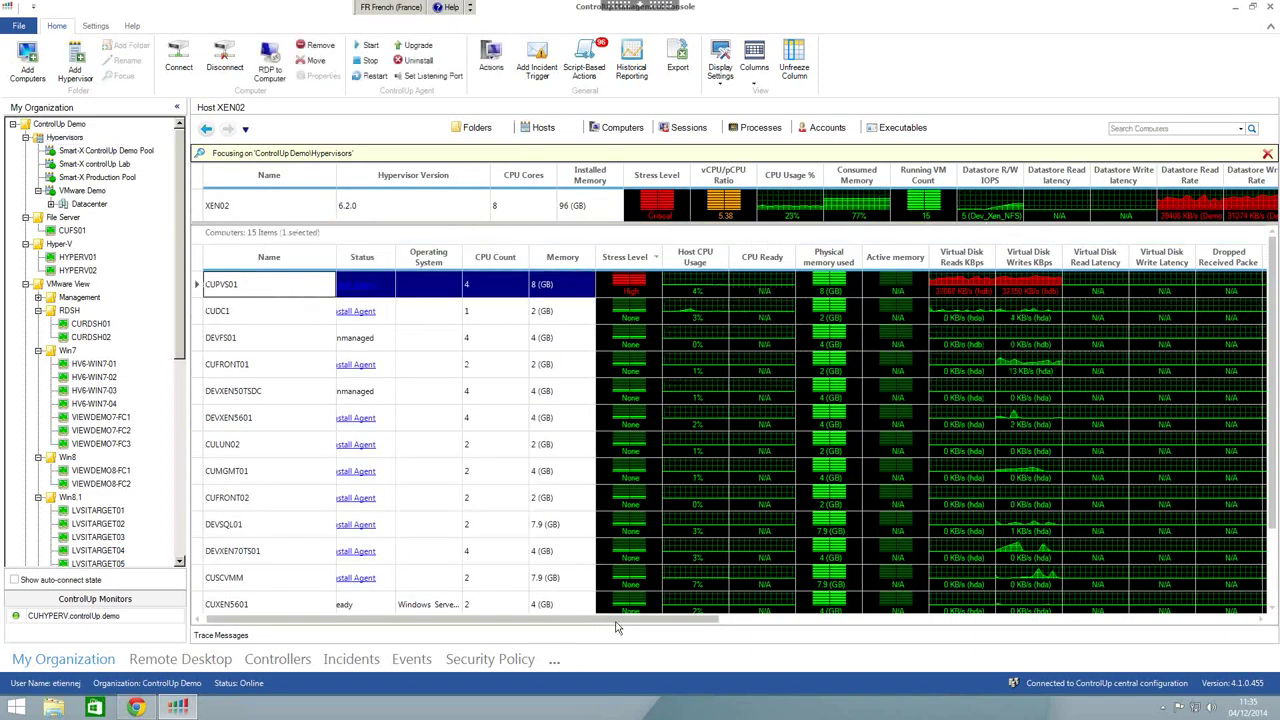
drag(638, 624, 460, 647)
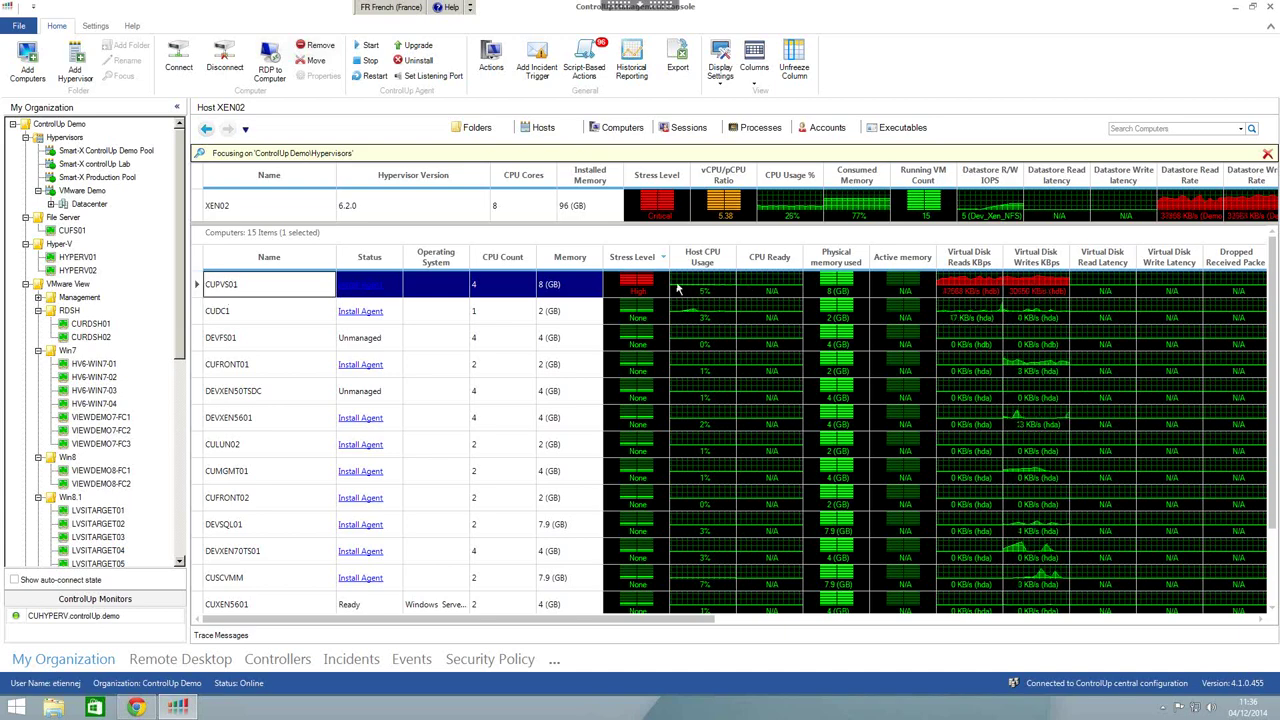
mouse_move(663, 288)
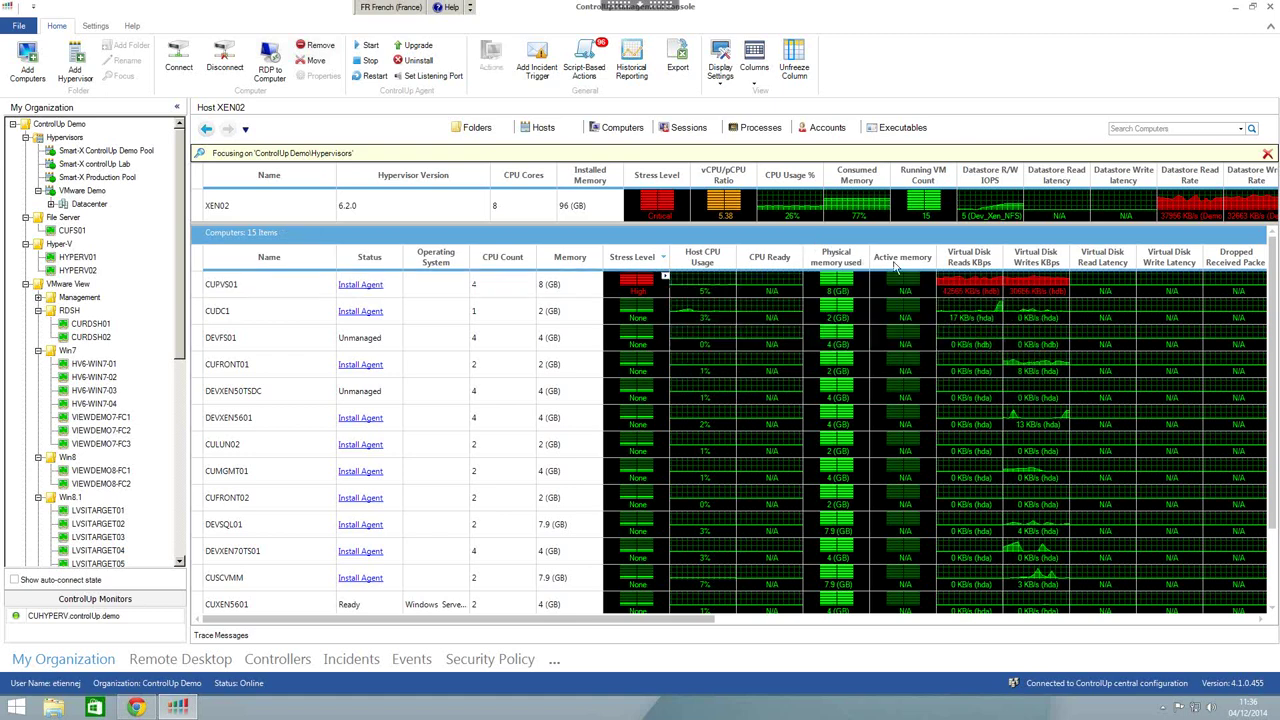
click(310, 283)
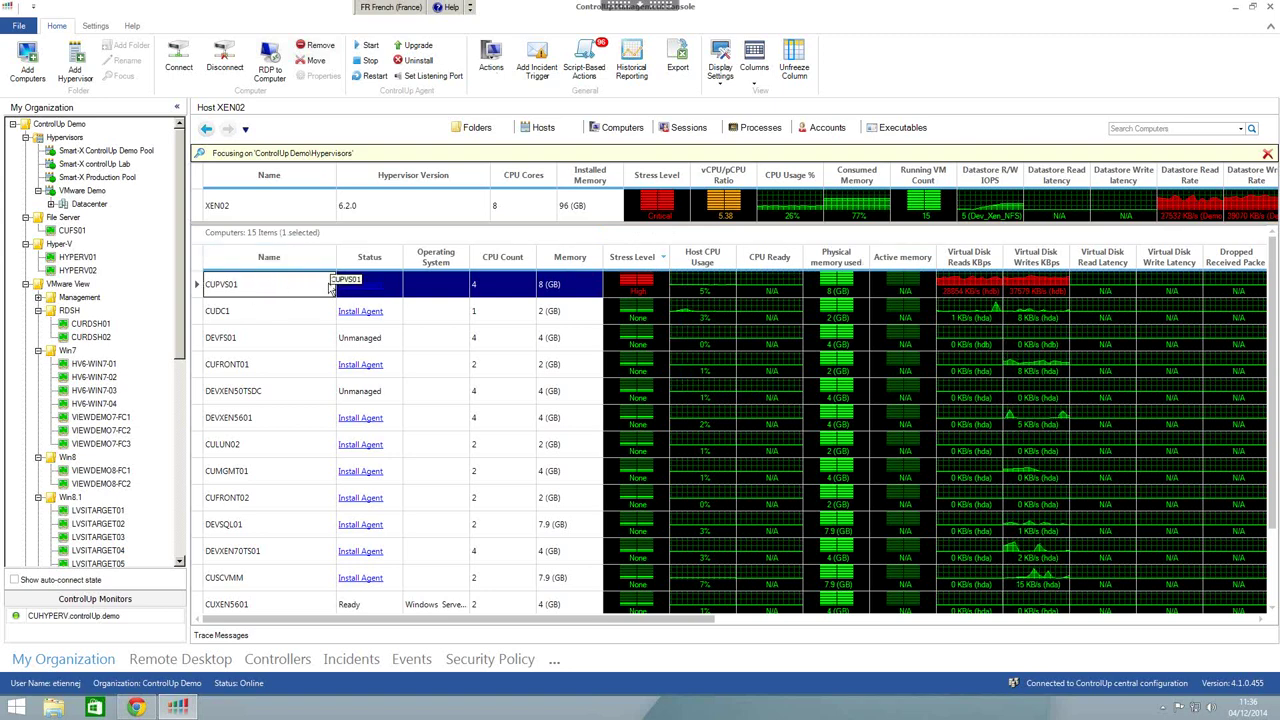
- Go back to the hosts list, open esx02.controlup.demo and select CURDSH01 among its machines
click(205, 130)
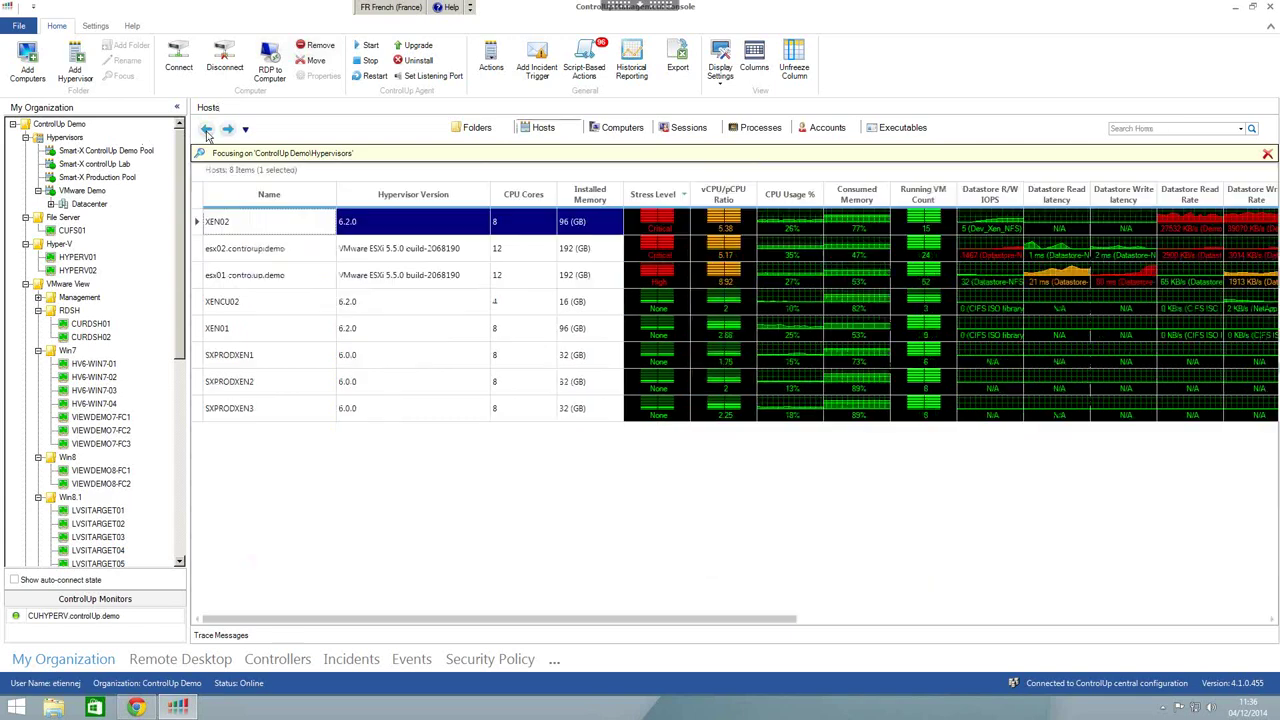
click(285, 249)
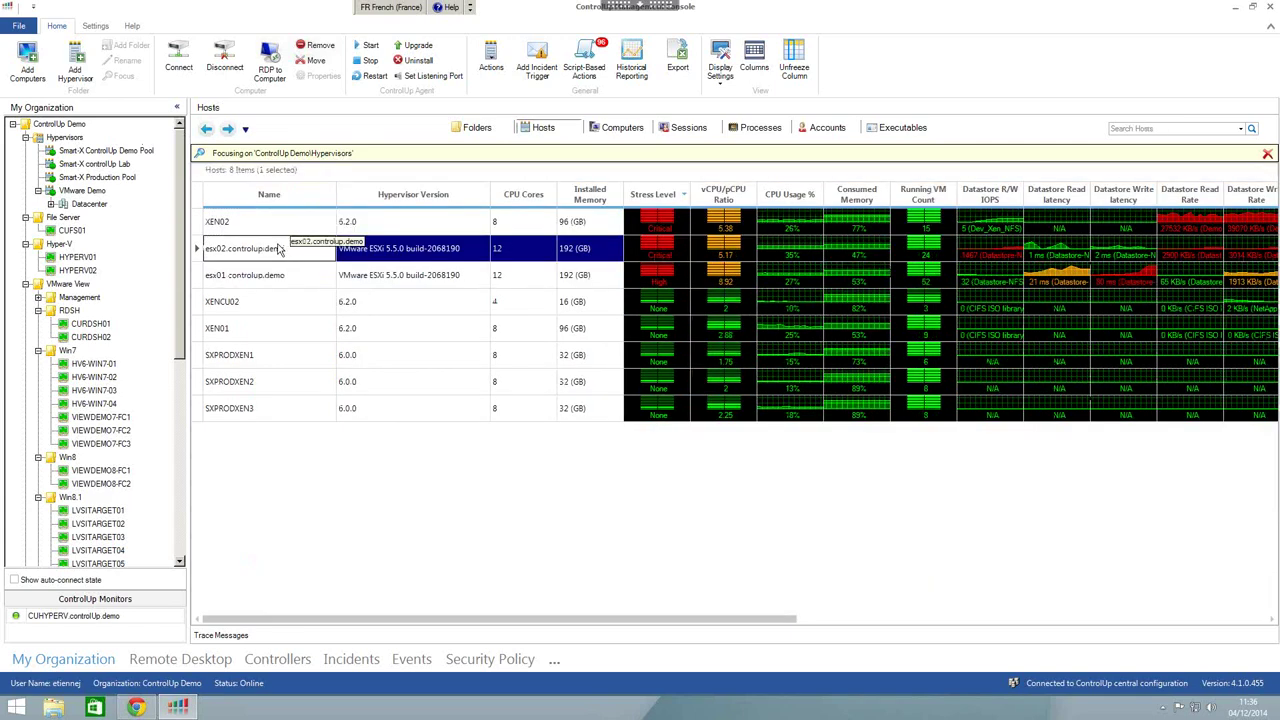
double_click(278, 248)
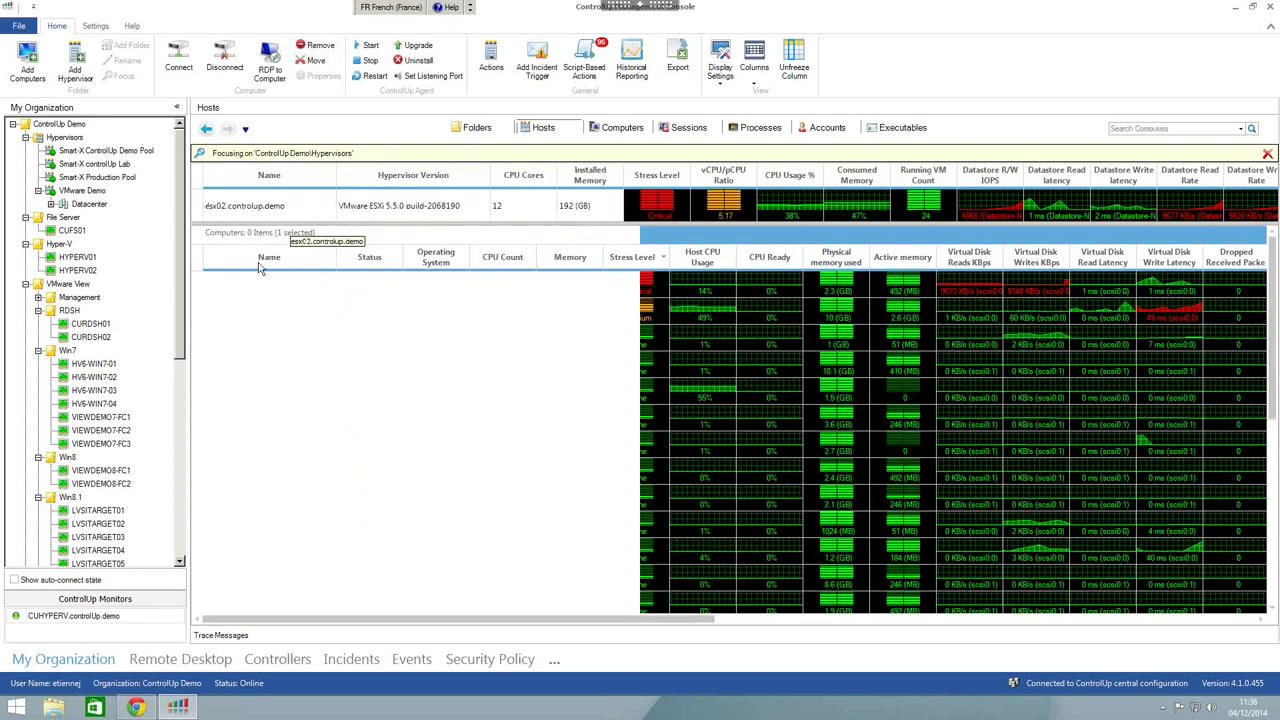
click(257, 290)
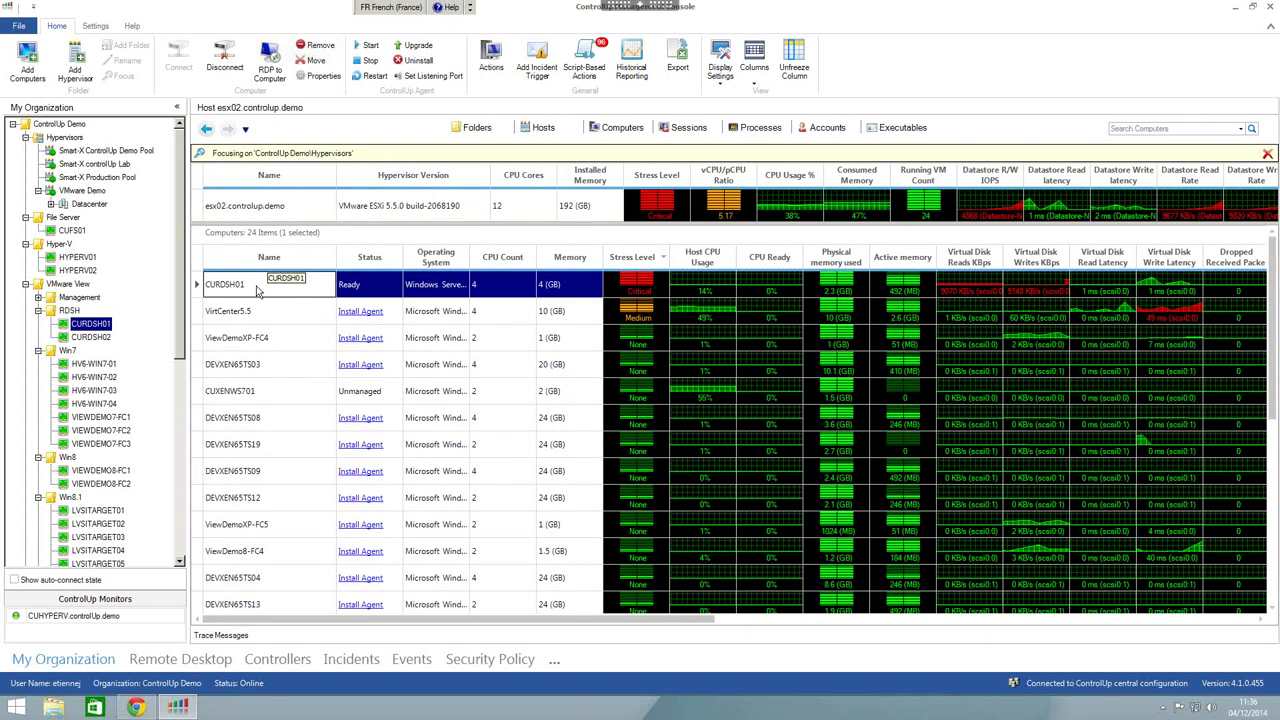
- Open CURDSH01's stress level details and review the counters that crossed their thresholds, including Virtual Disk Reads KBps and Writes KBps
click(663, 282)
click(666, 279)
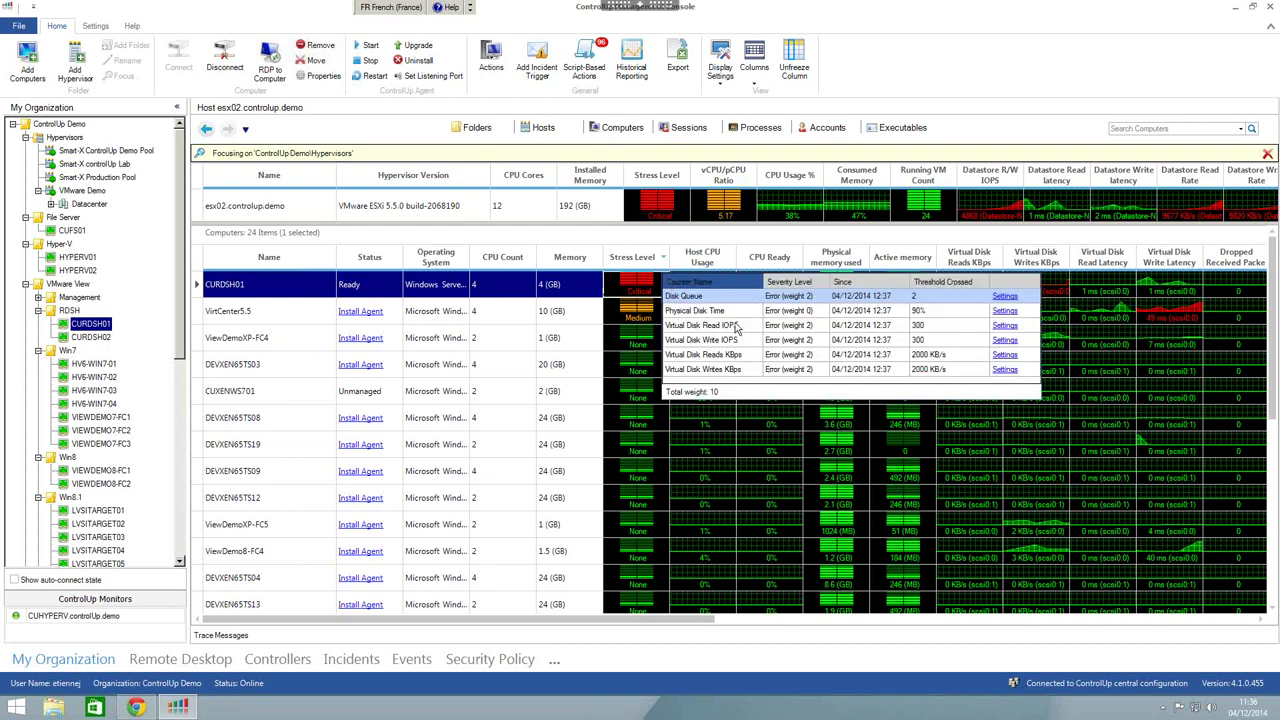
click(746, 356)
click(741, 371)
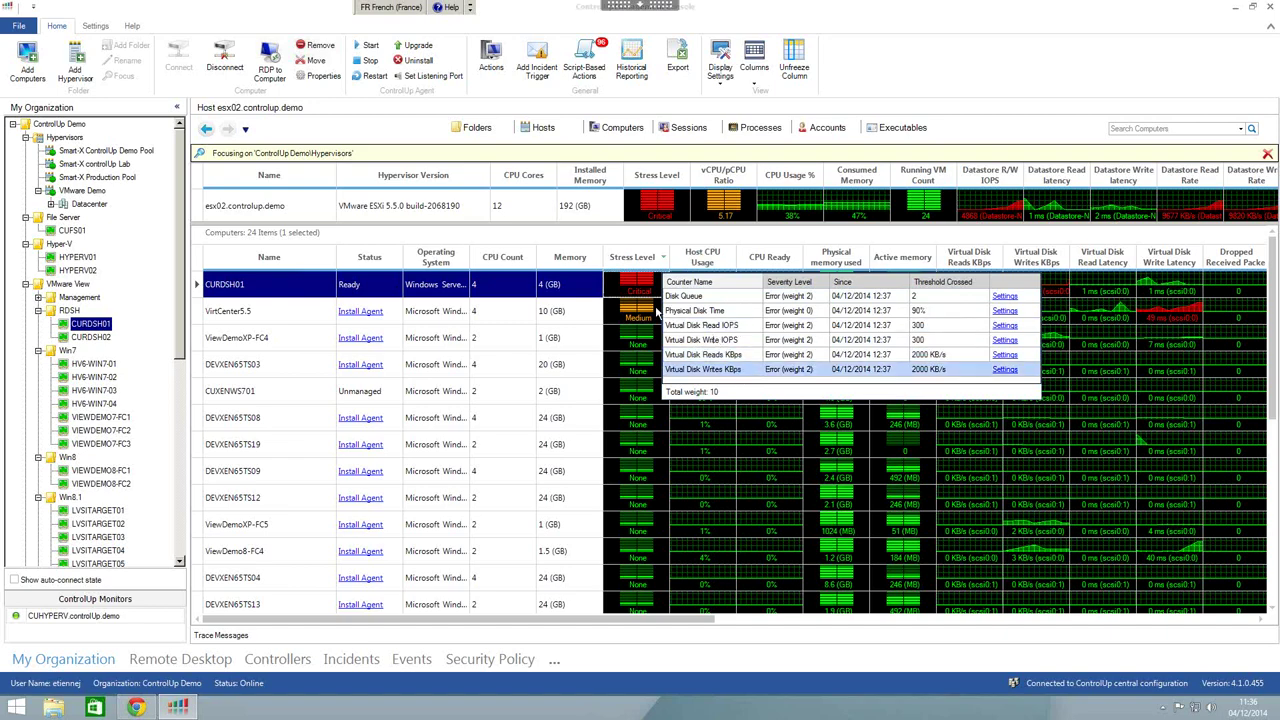
click(320, 290)
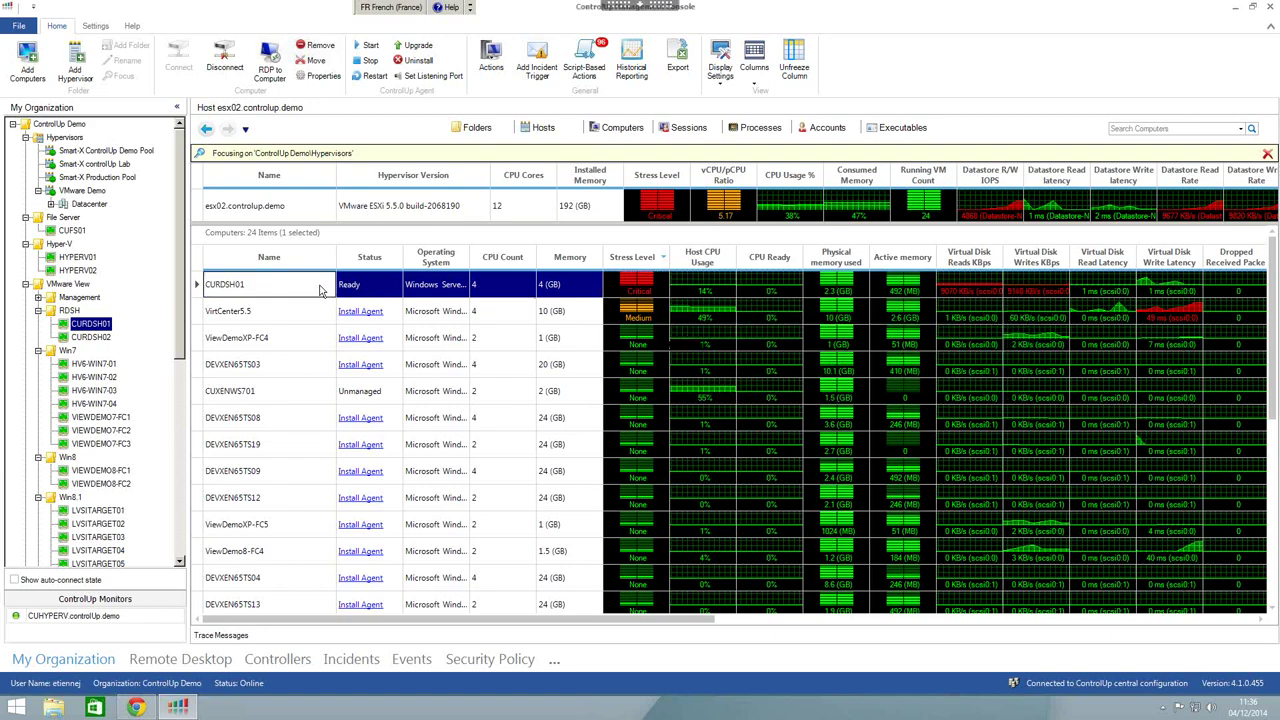
- Open CURDSH01's sessions, sort them by descending stress level and open the processes of the active session
double_click(320, 287)
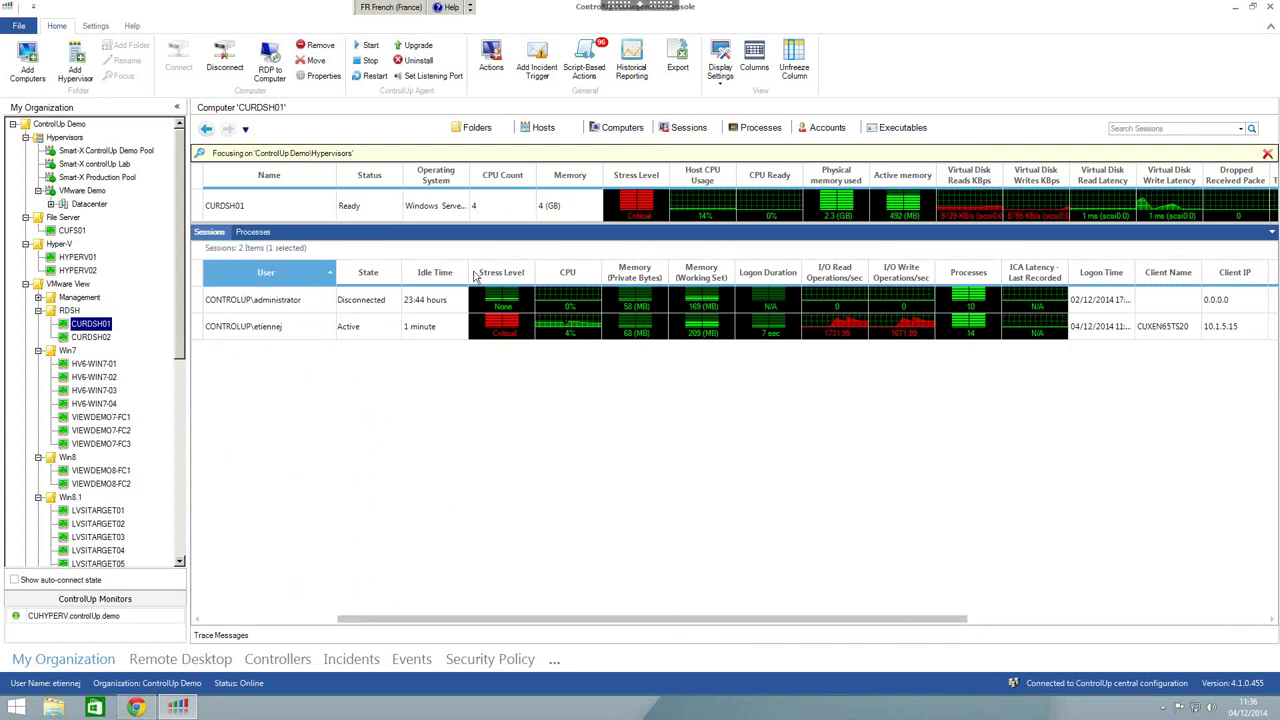
click(528, 278)
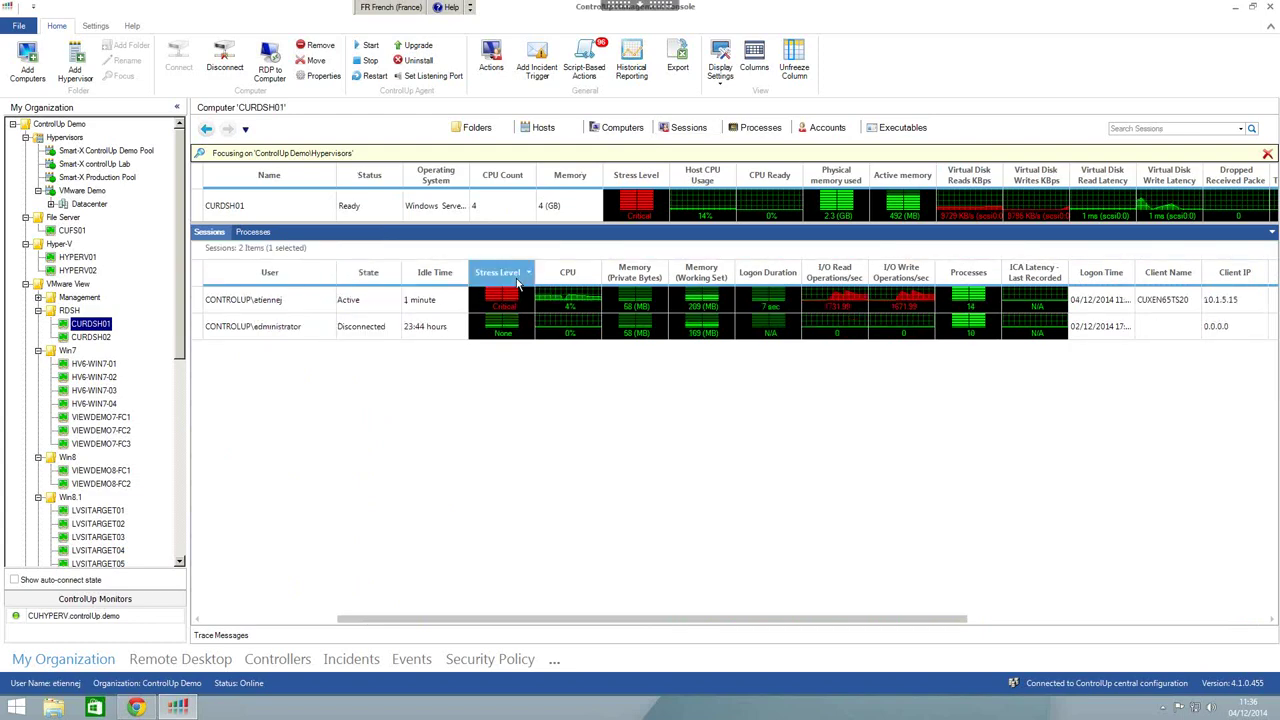
click(898, 304)
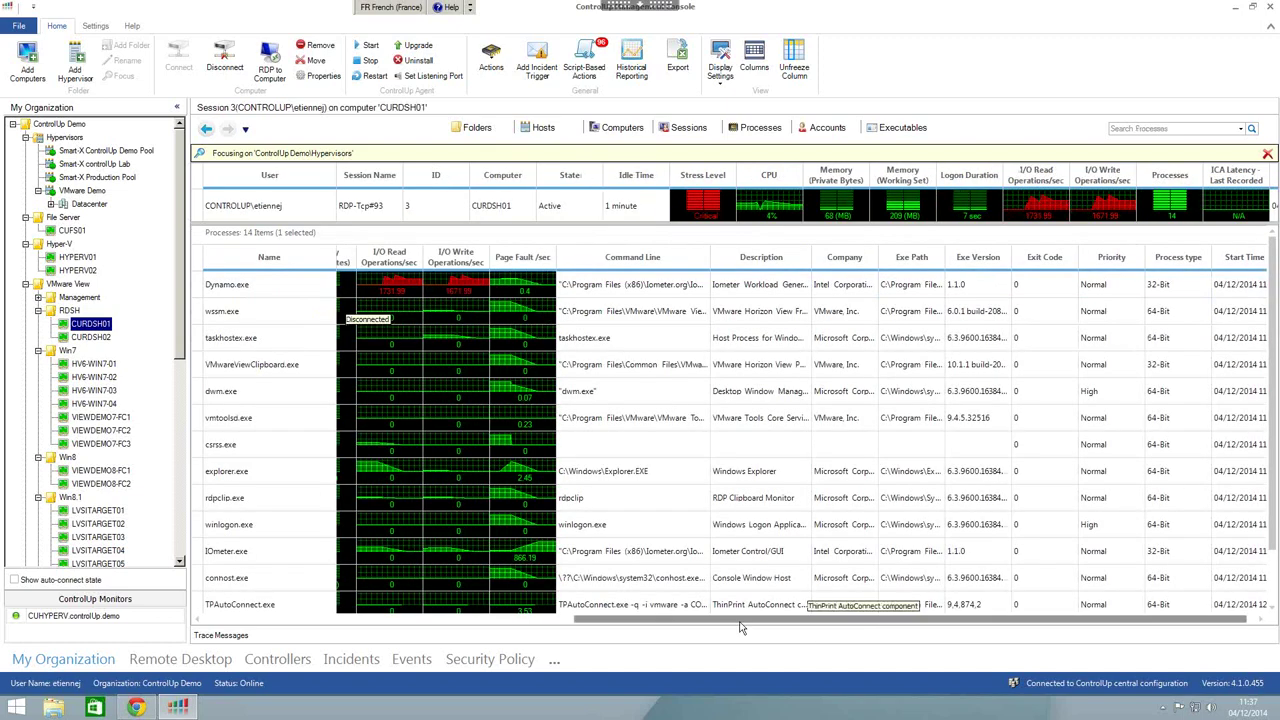
- Select Dynamo.exe in the session's processes, widen the User column and review the process's I/O rates, command line and description
drag(741, 627, 366, 630)
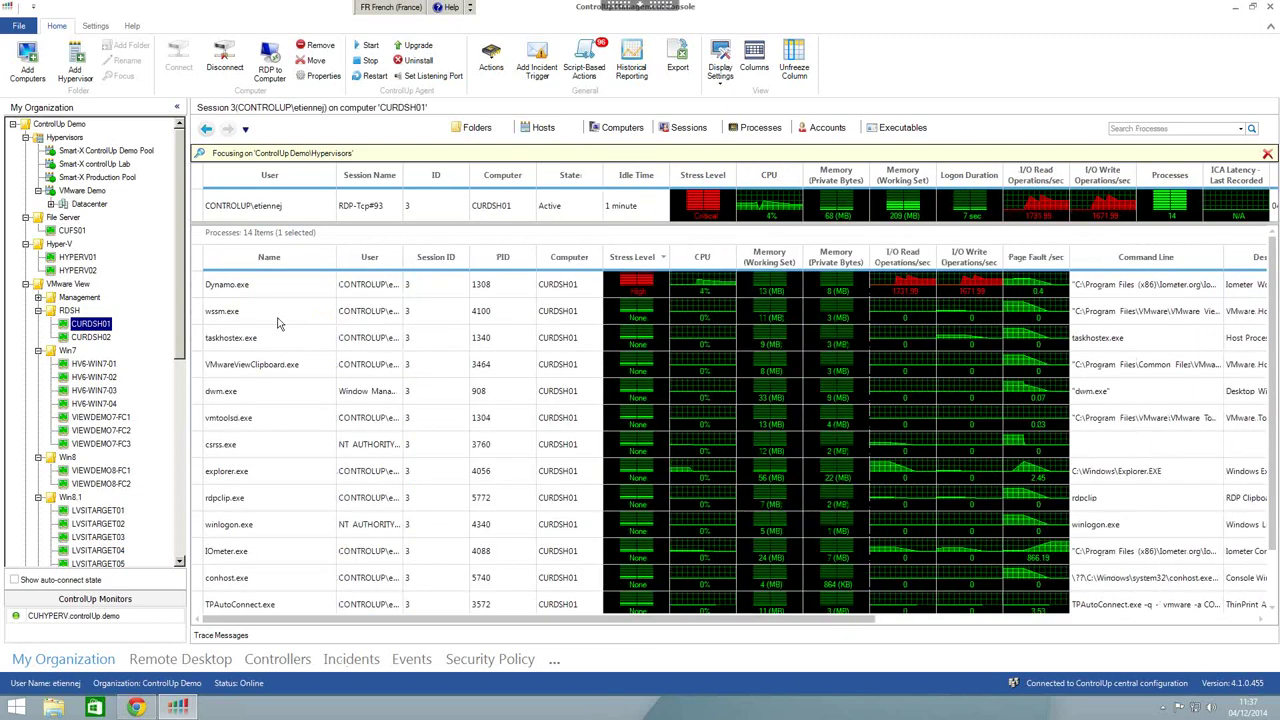
click(276, 288)
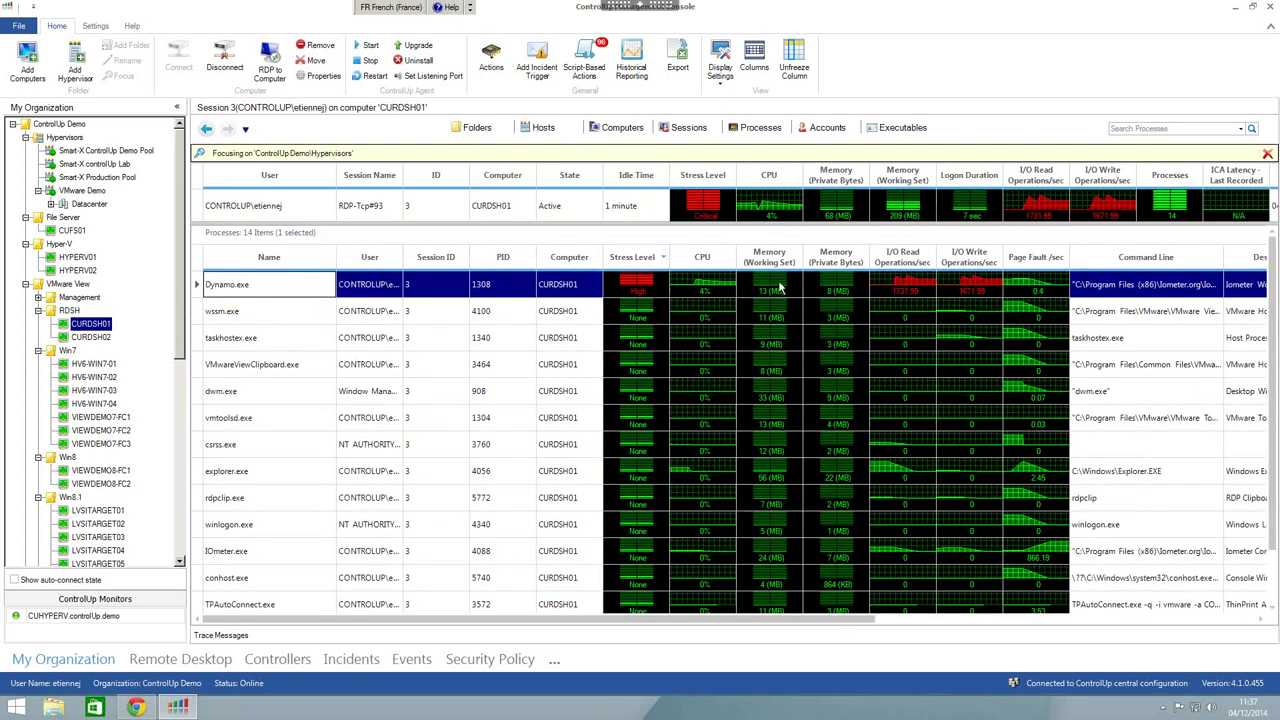
drag(378, 288, 490, 260)
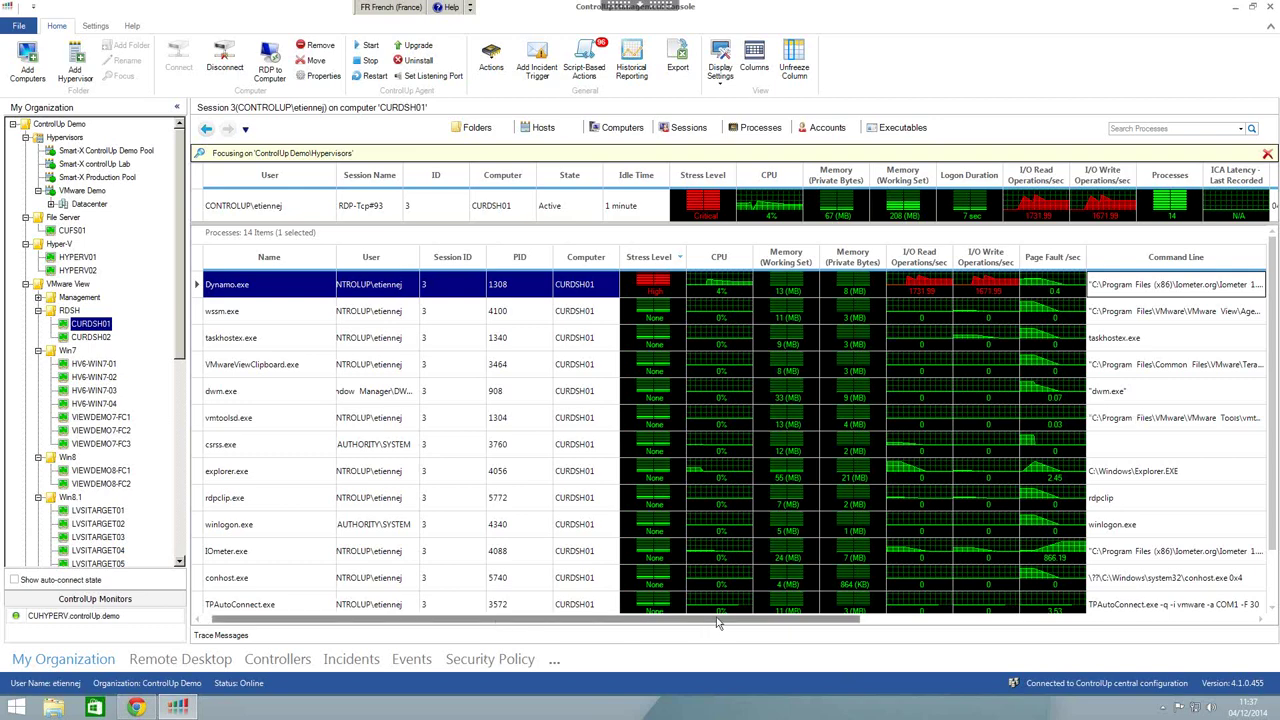
scroll(716, 622, right, 10)
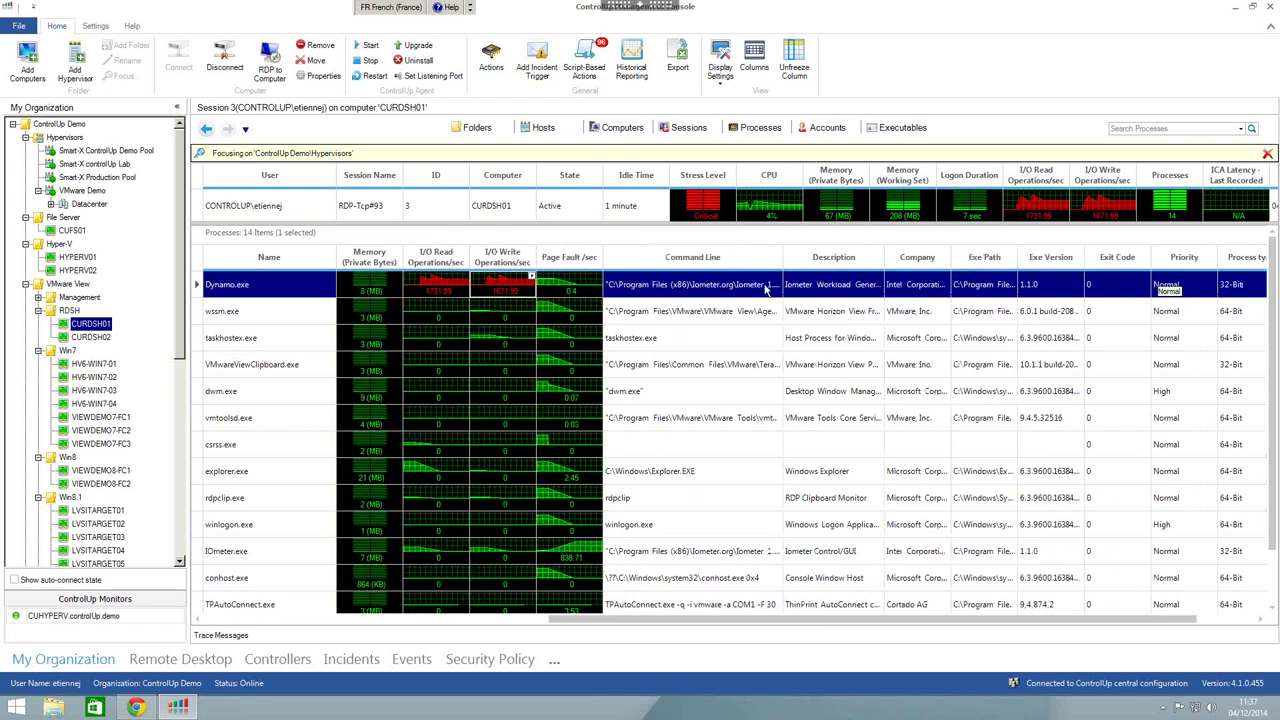
click(420, 620)
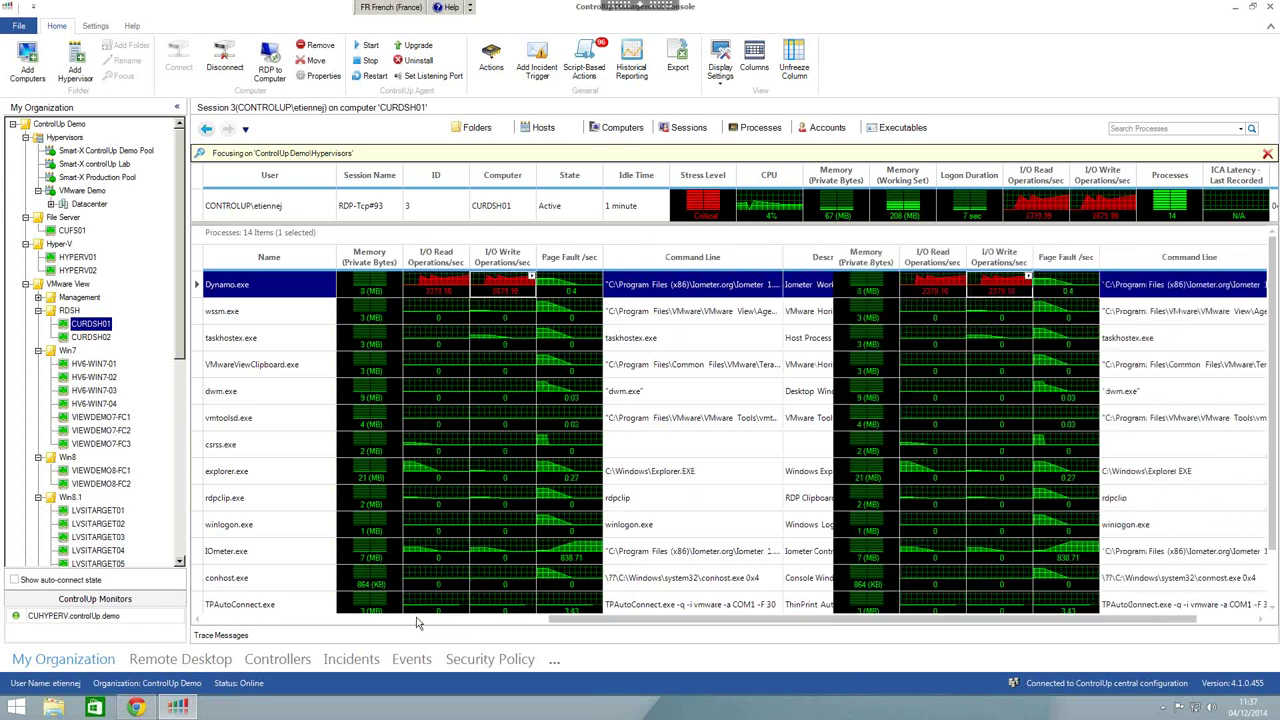
- Get a screenshot of the Dynamo.exe session without notifying the user, view it enlarged and return to the process list
right_click(285, 289)
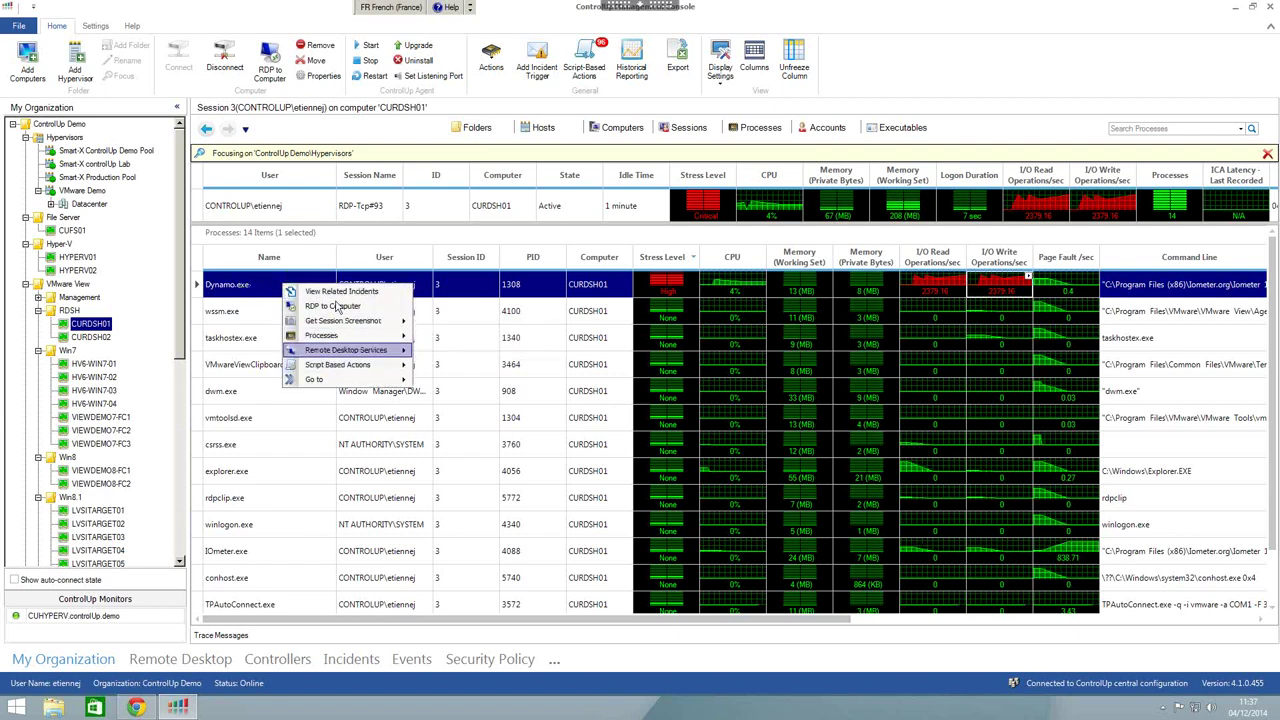
mouse_move(336, 326)
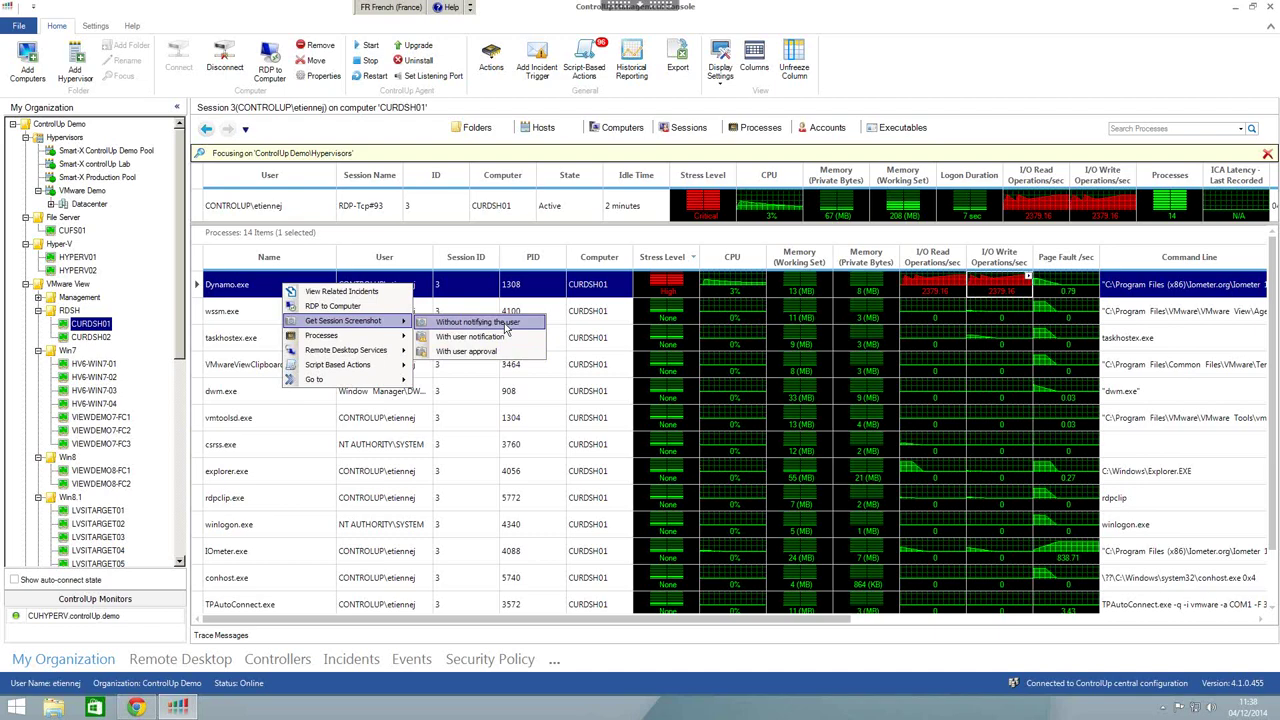
click(505, 323)
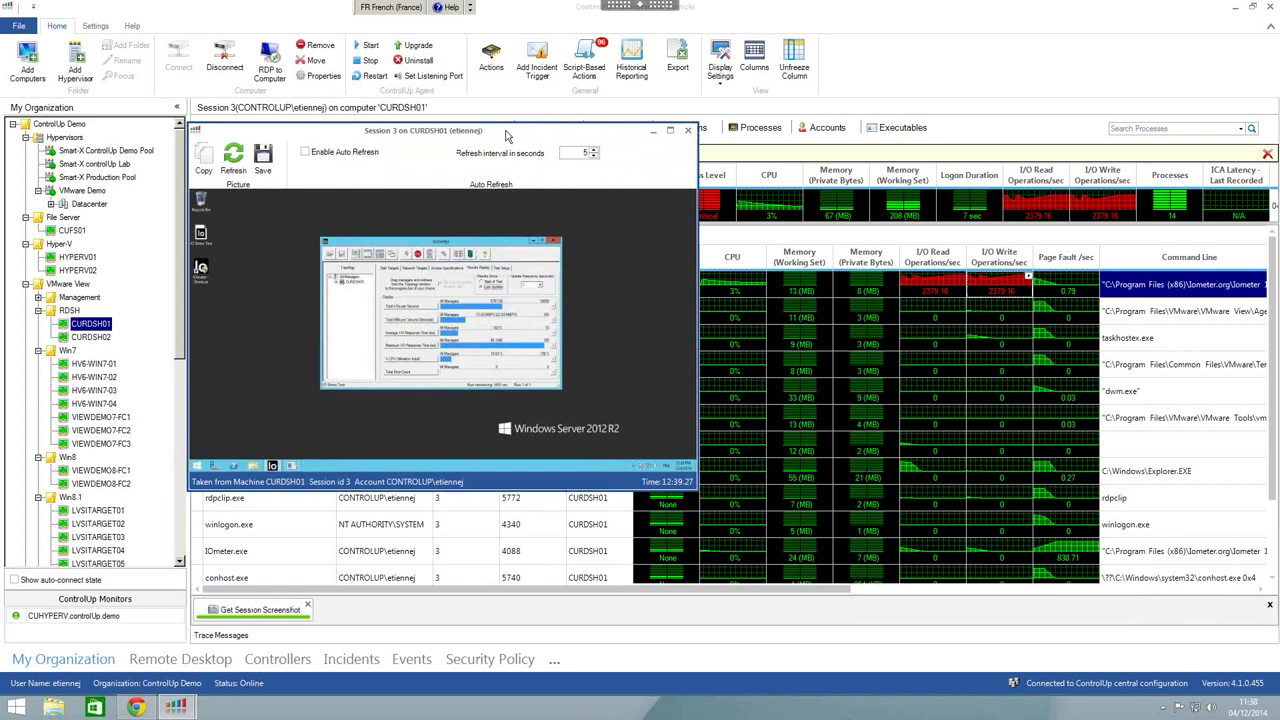
drag(506, 135, 517, 173)
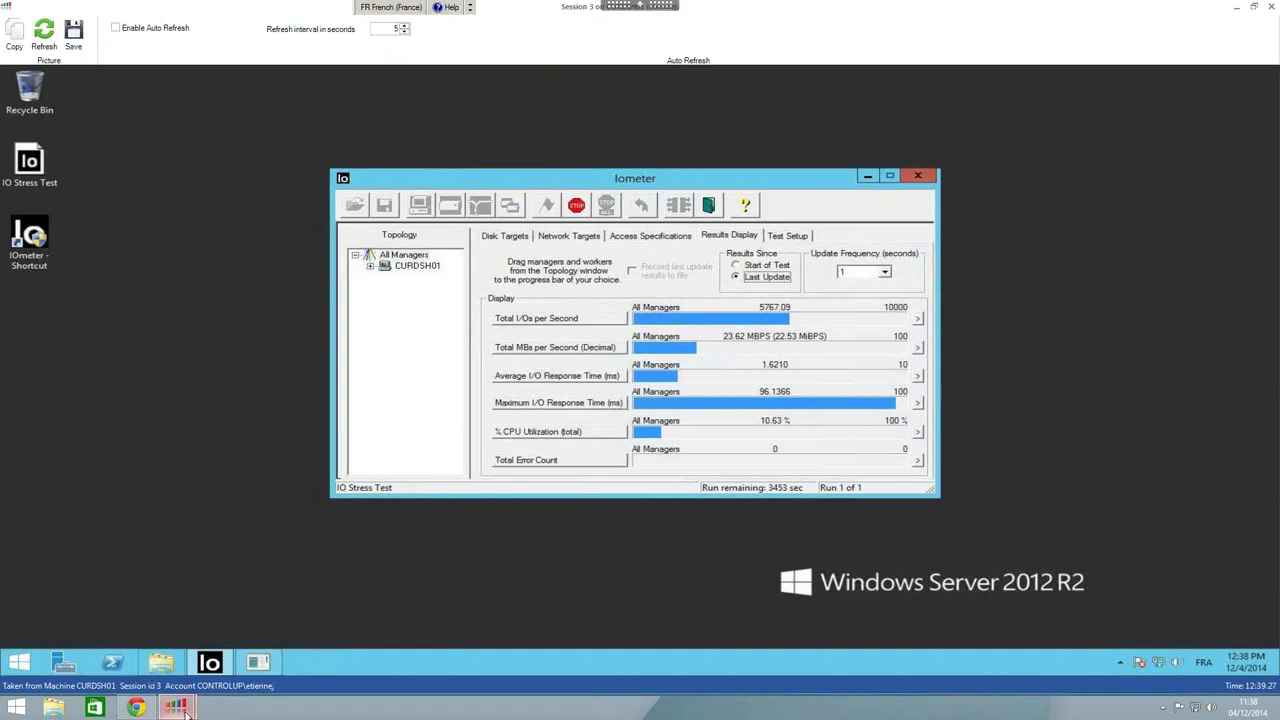
mouse_move(176, 707)
click(165, 640)
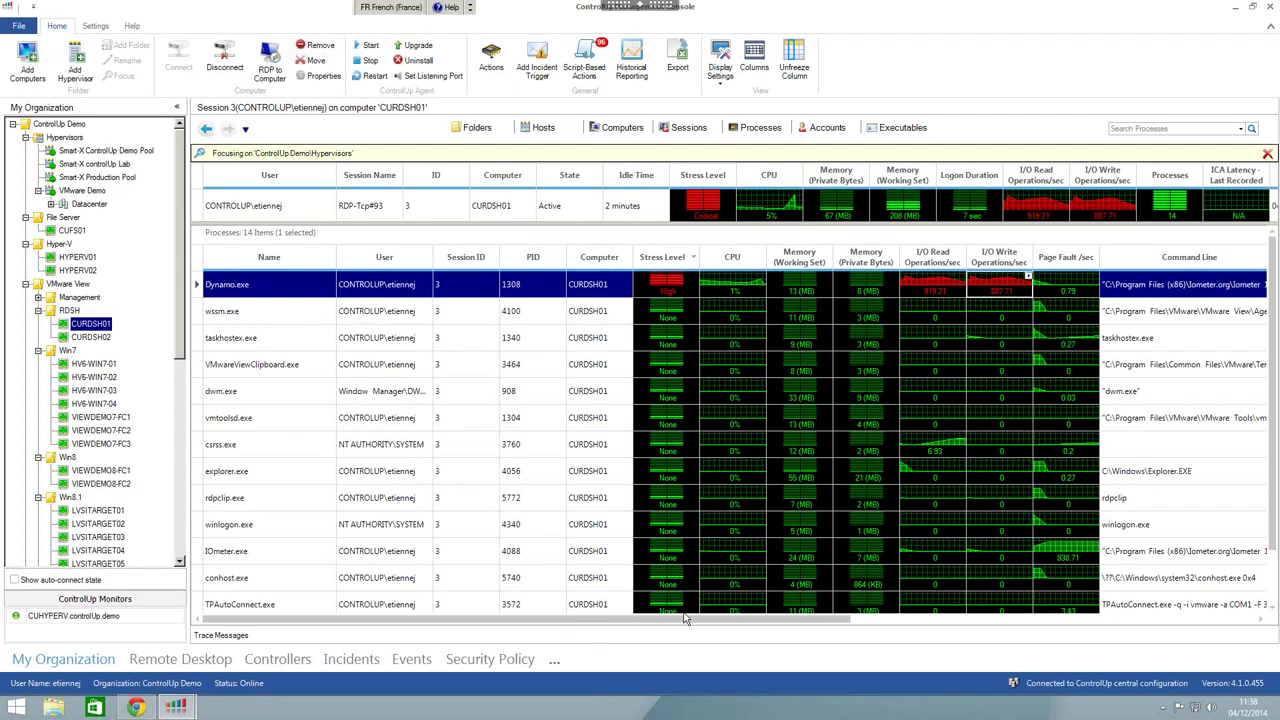
- Focus on the Hypervisors folder again and show its folders view with their stress levels
drag(695, 627, 1190, 624)
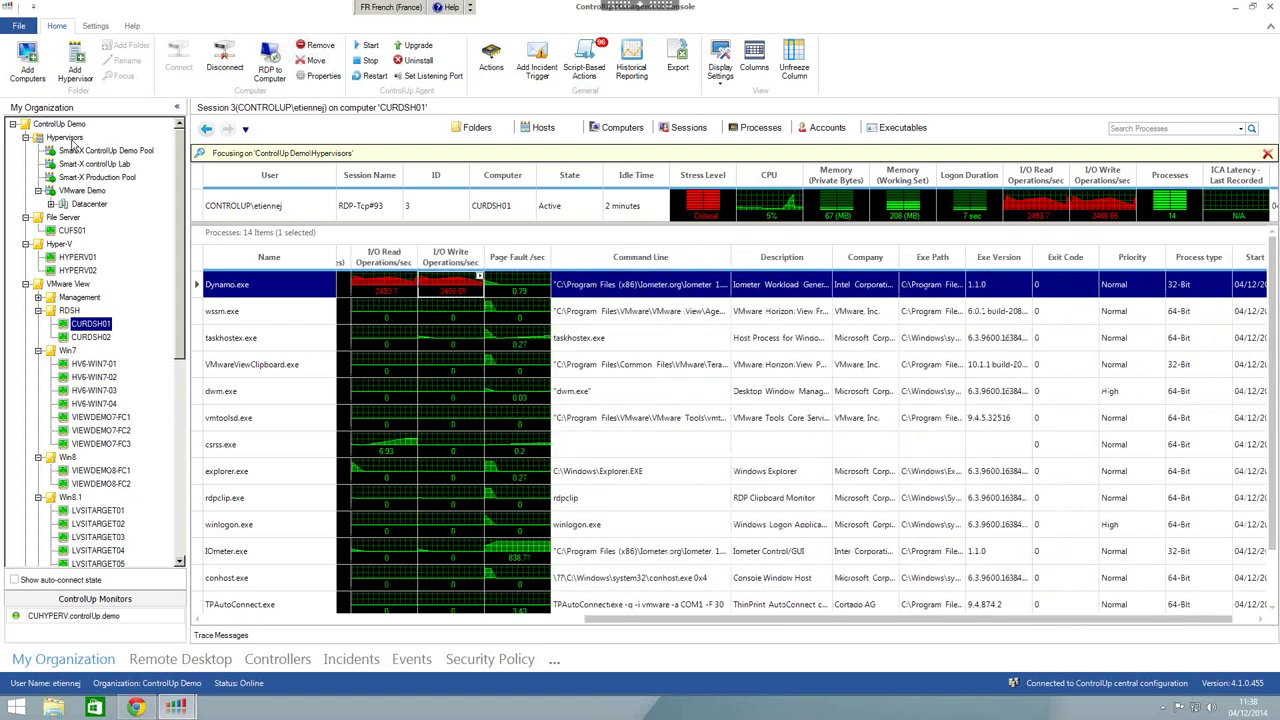
click(70, 139)
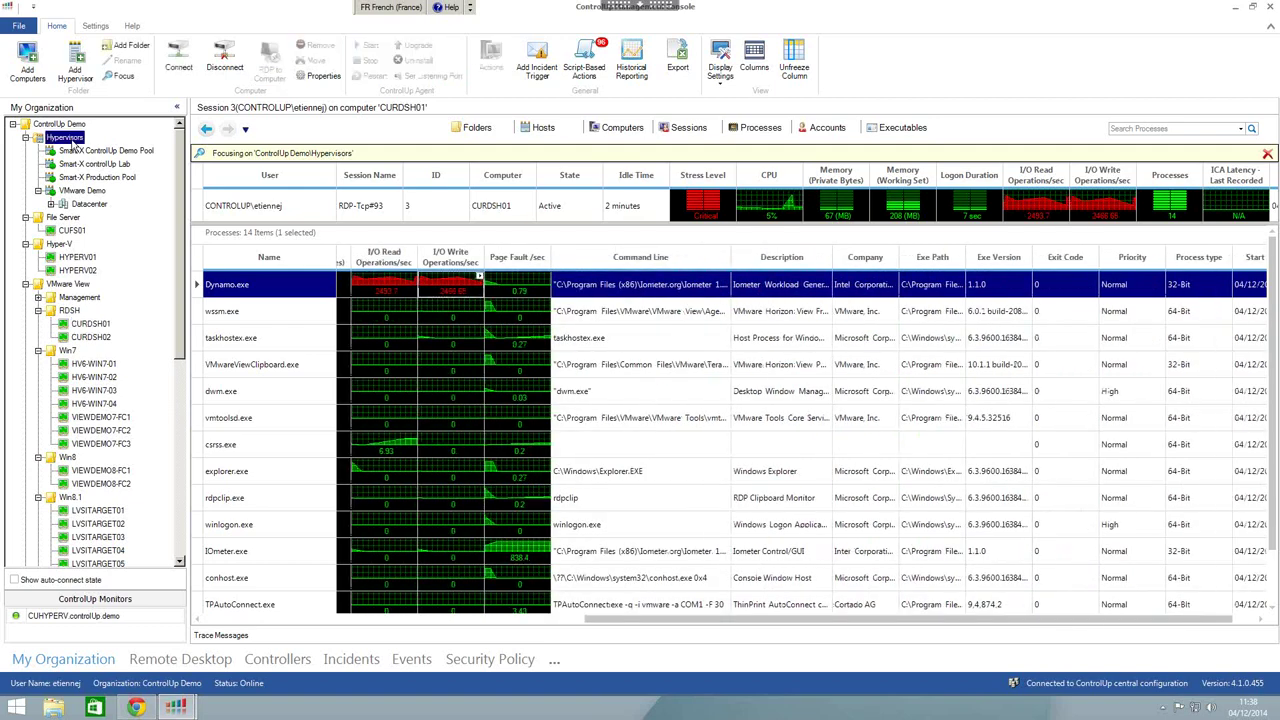
right_click(72, 146)
click(120, 156)
click(543, 128)
click(477, 127)
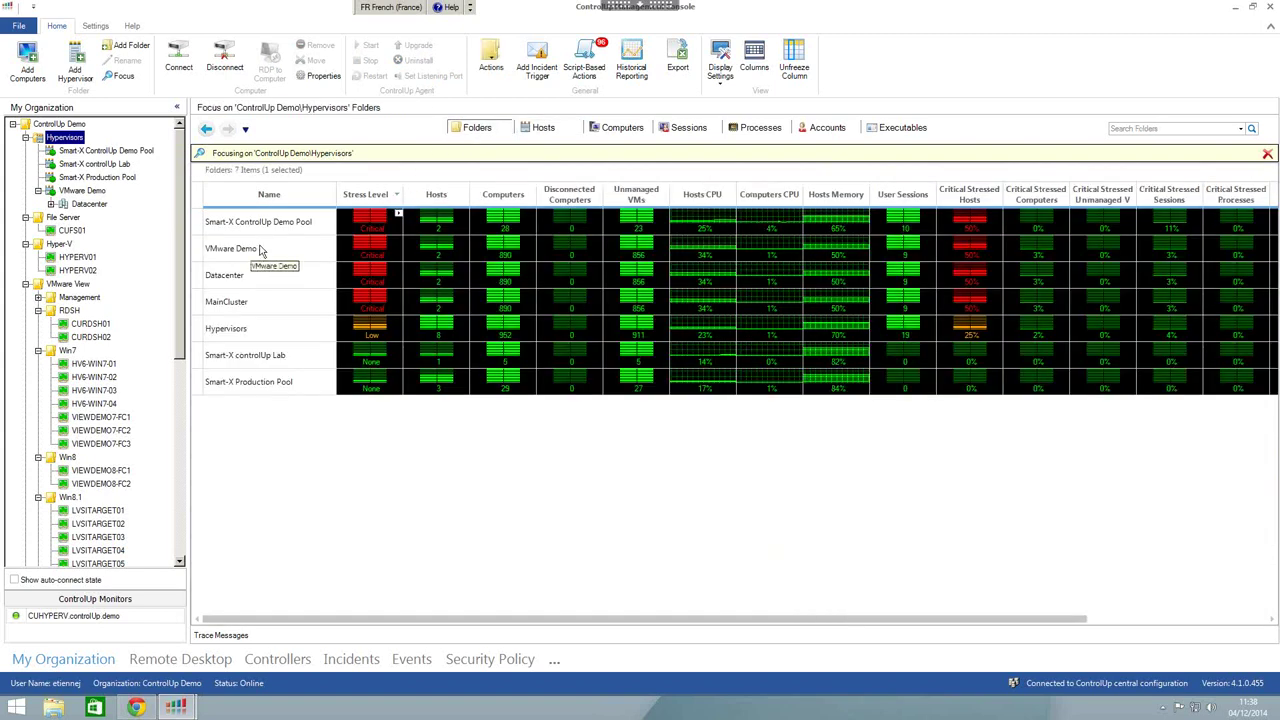
- Open the Smart-X ControlUp Demo Pool folder to review its hosts and switch to the list of all hosts under the Hypervisors focus
click(327, 231)
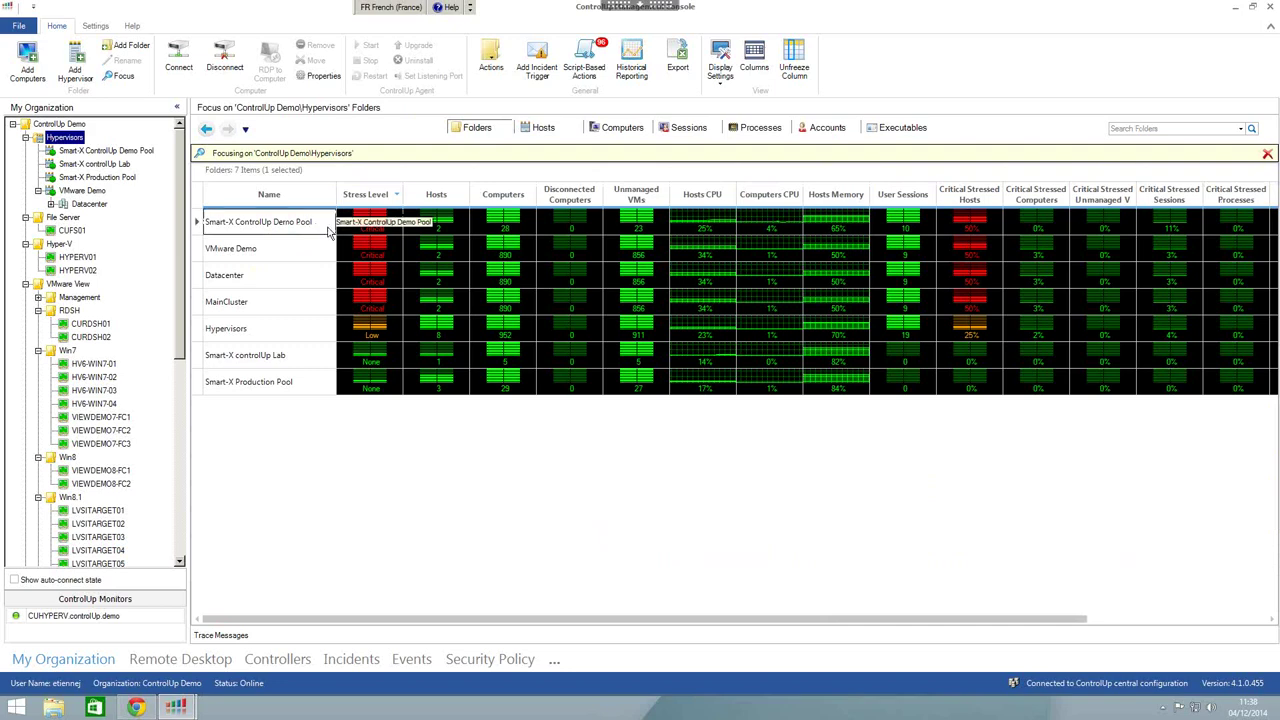
double_click(327, 231)
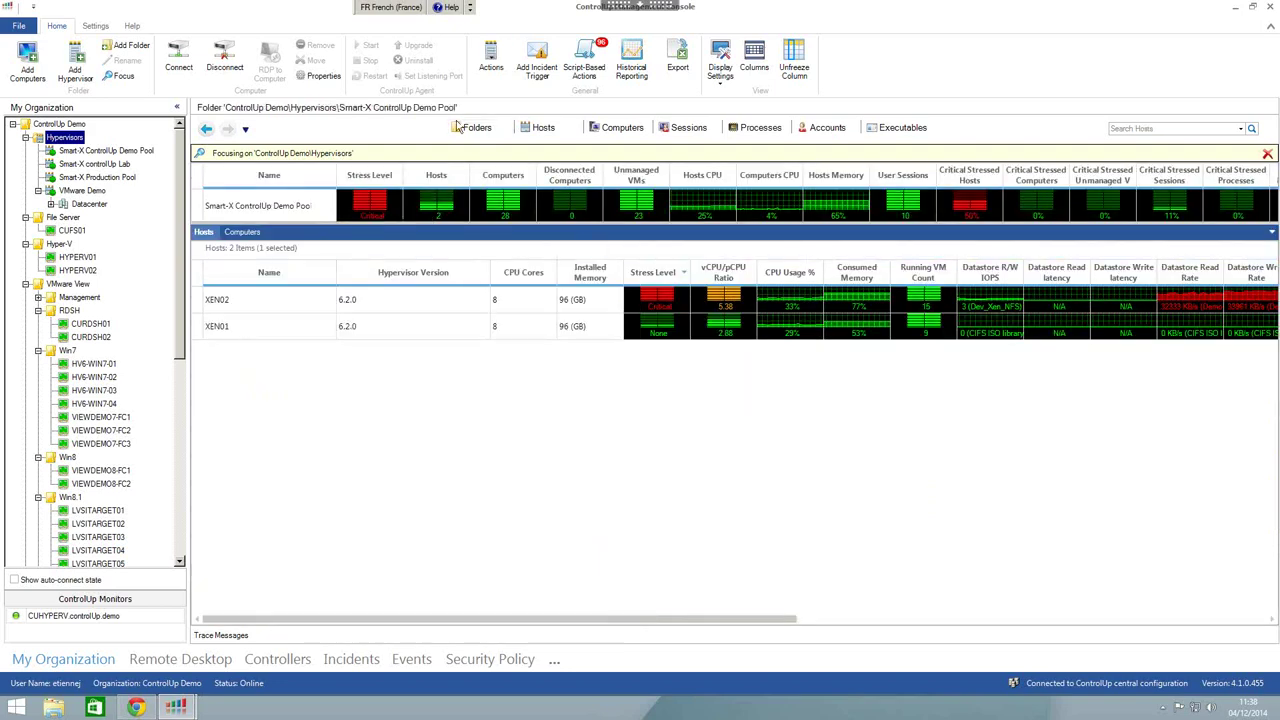
click(82, 164)
click(536, 130)
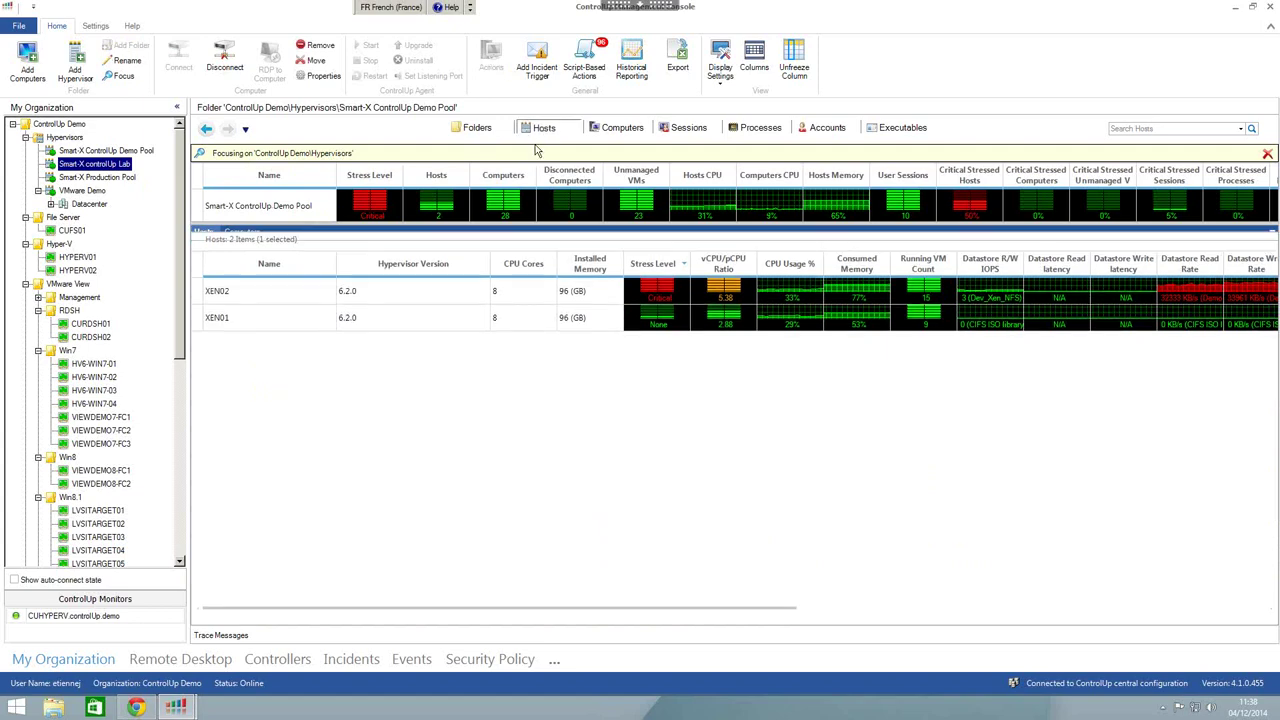
- Drill down from host esx02.controlup.demo through computer CURDSH01 to the processes of its active session
click(258, 250)
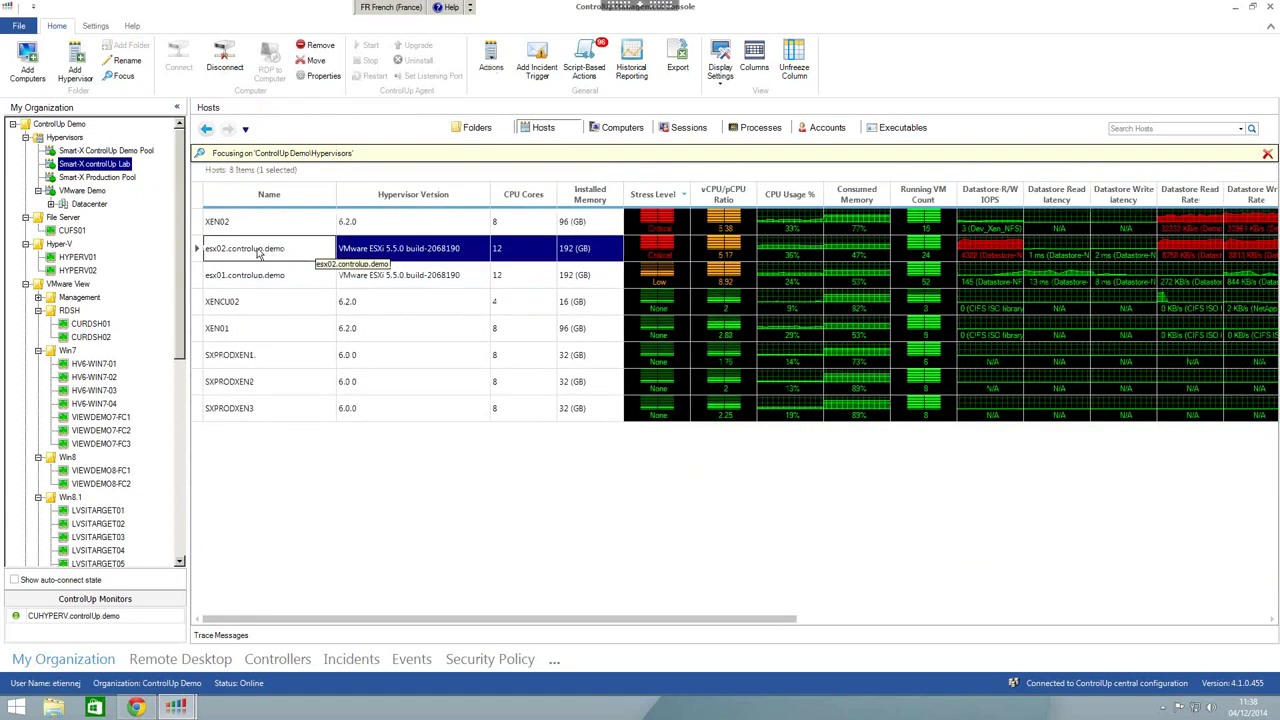
double_click(258, 250)
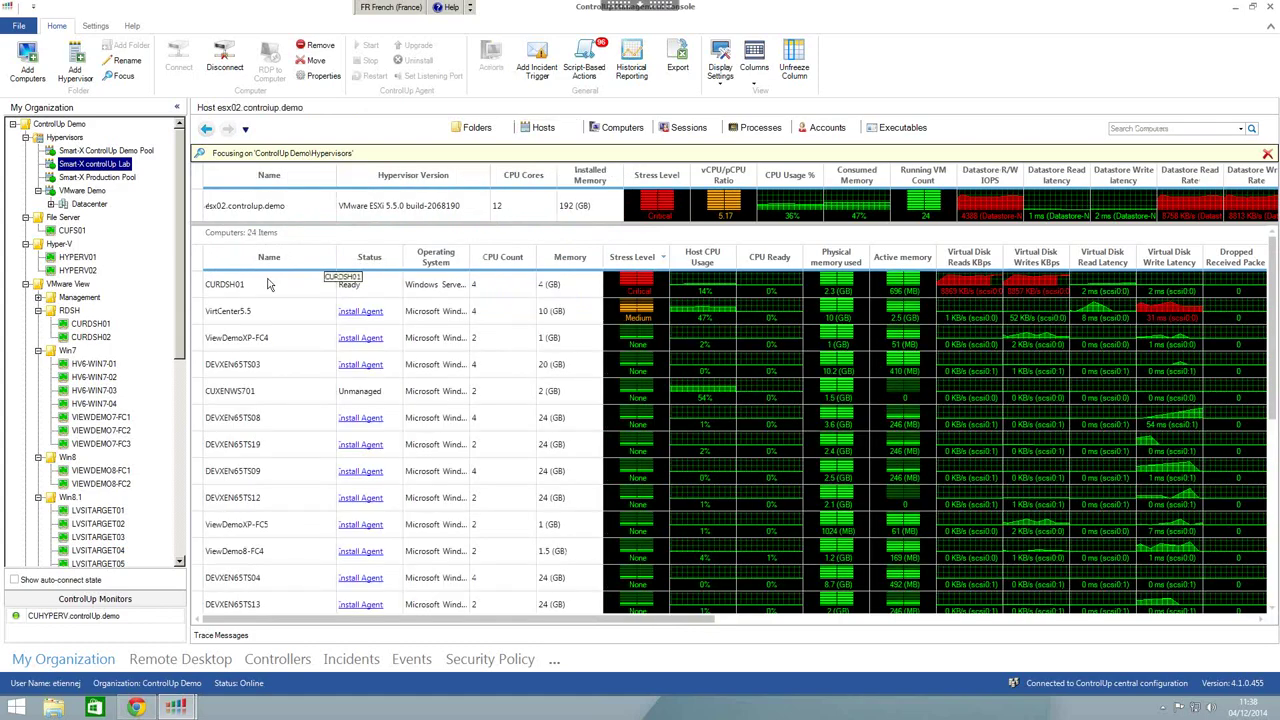
click(984, 291)
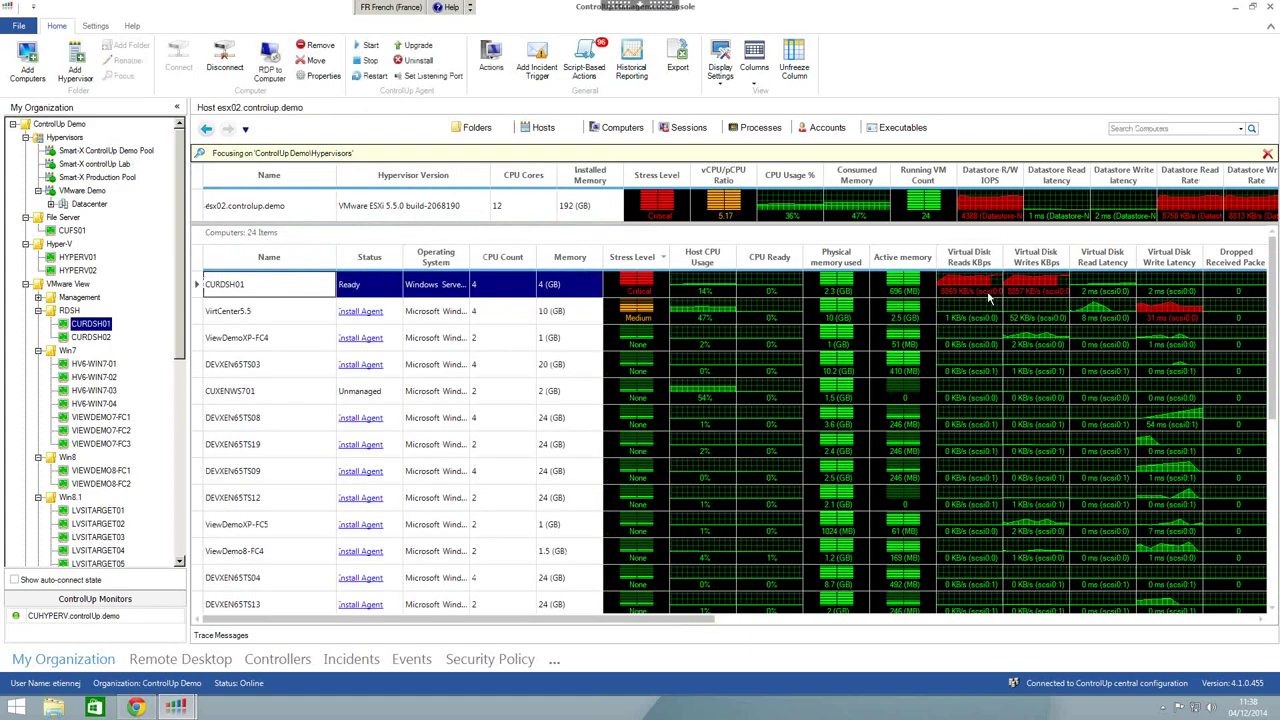
double_click(249, 286)
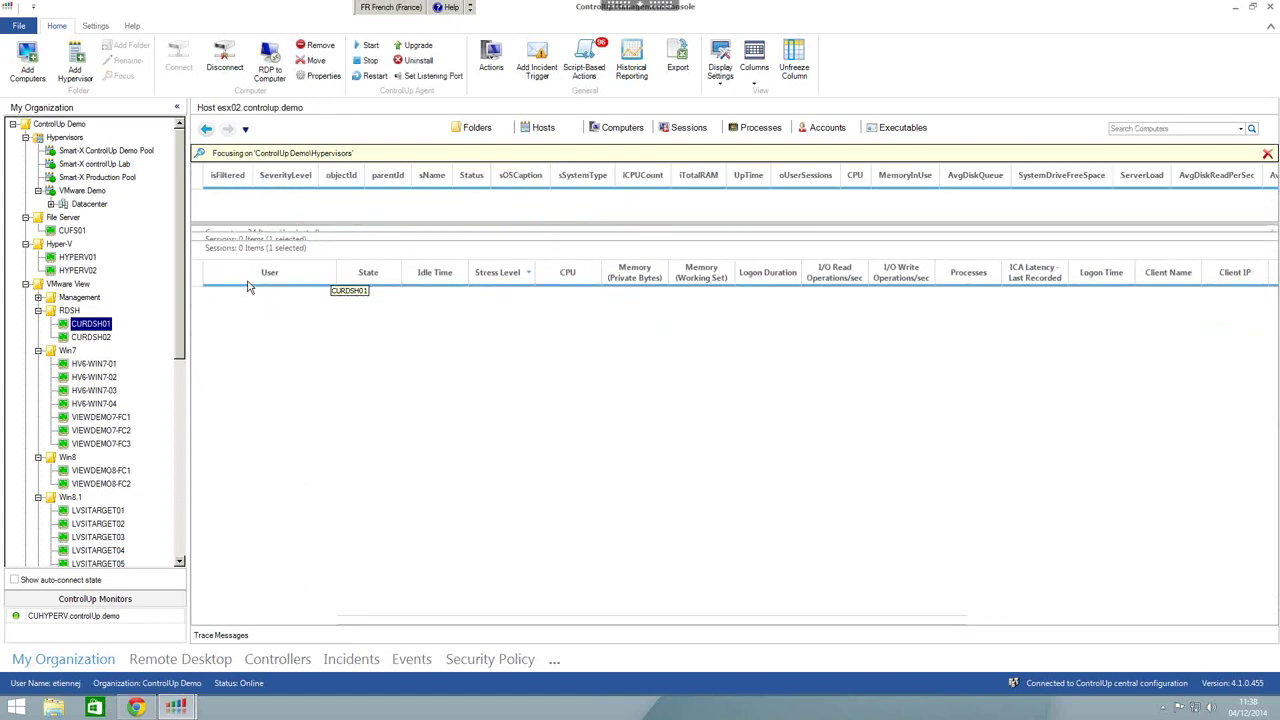
click(282, 300)
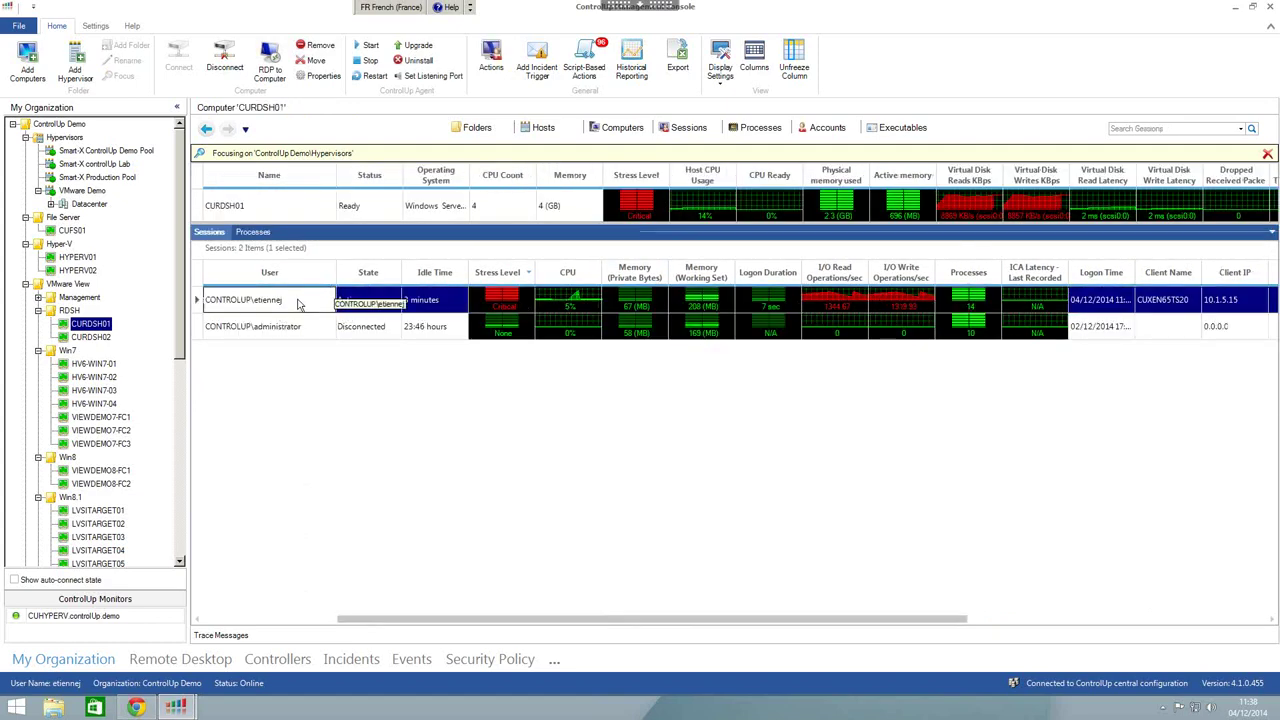
double_click(297, 305)
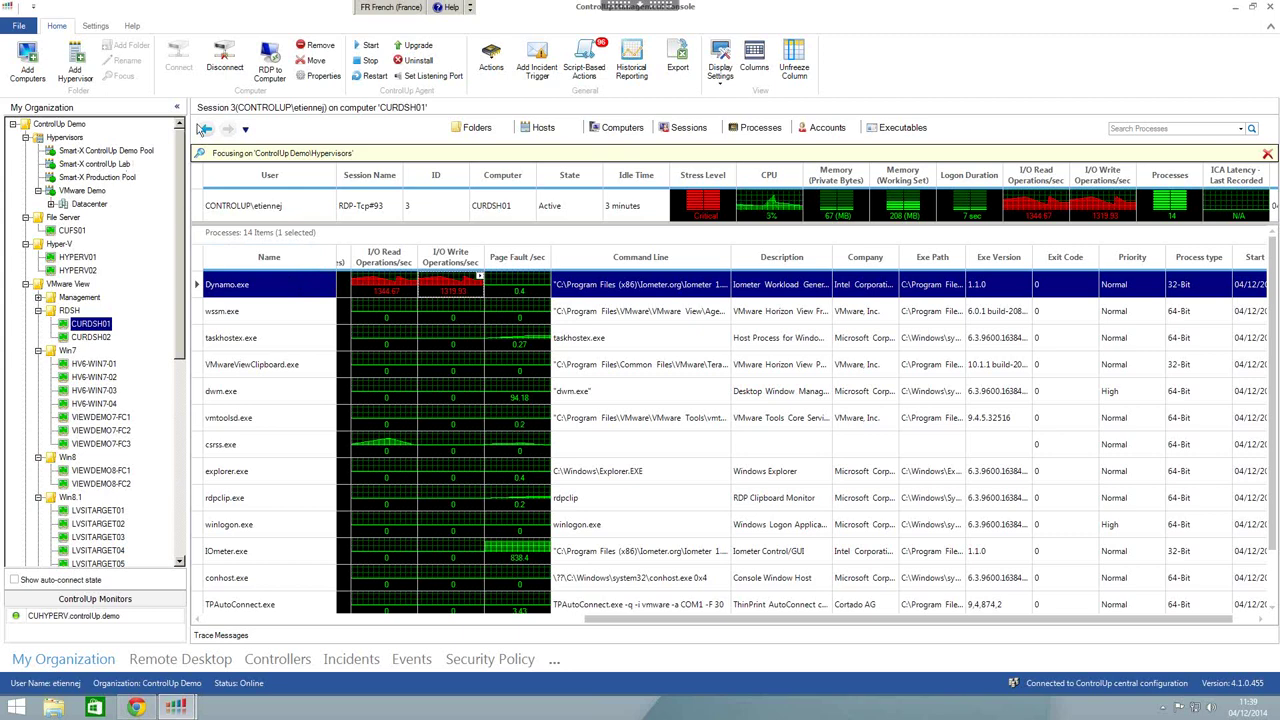
- Open the Controllers file system comparison and list the contents of C:\Windows across the four CUXEN65TS computers
scroll(185, 205, down, 1)
scroll(185, 205, down, 3)
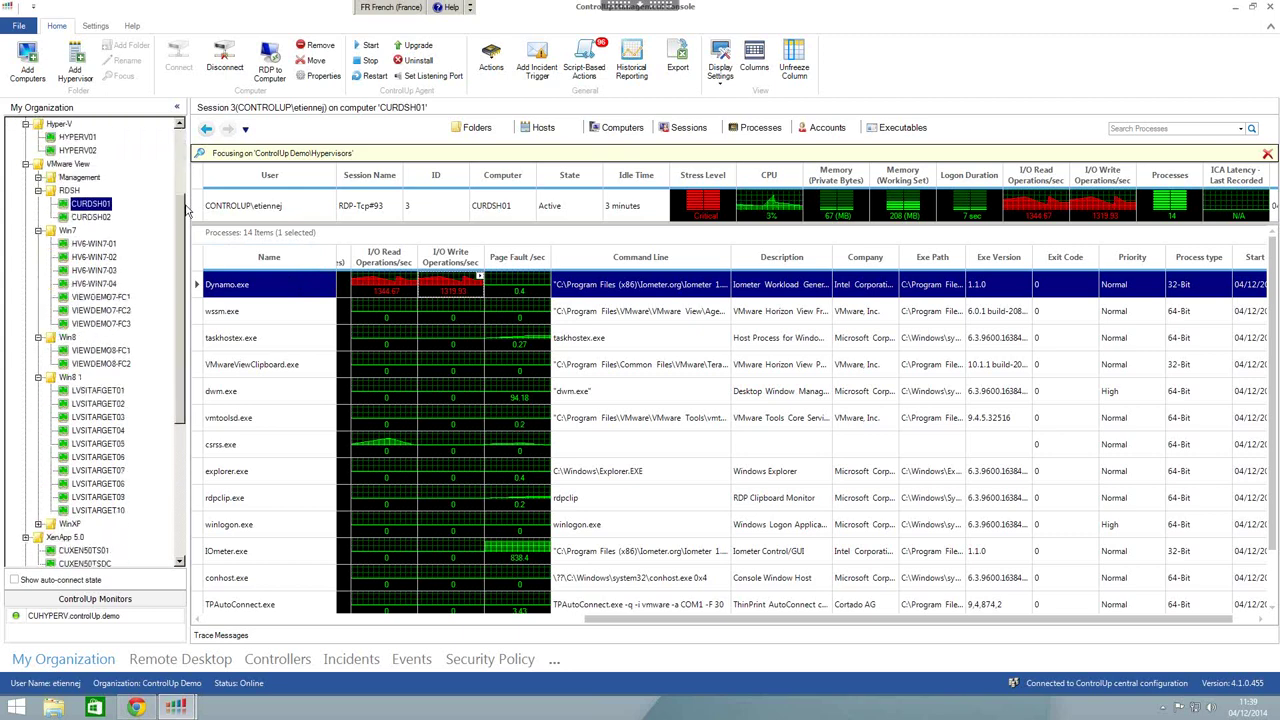
click(278, 662)
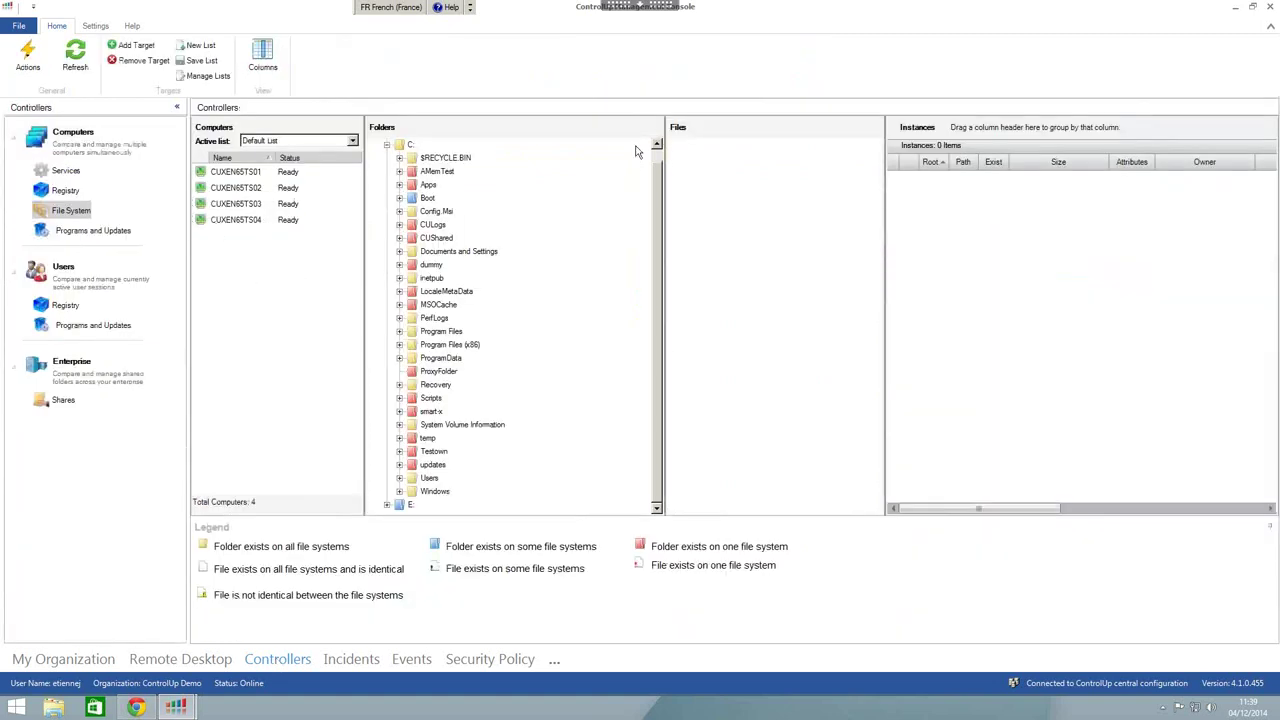
scroll(657, 206, up, 1)
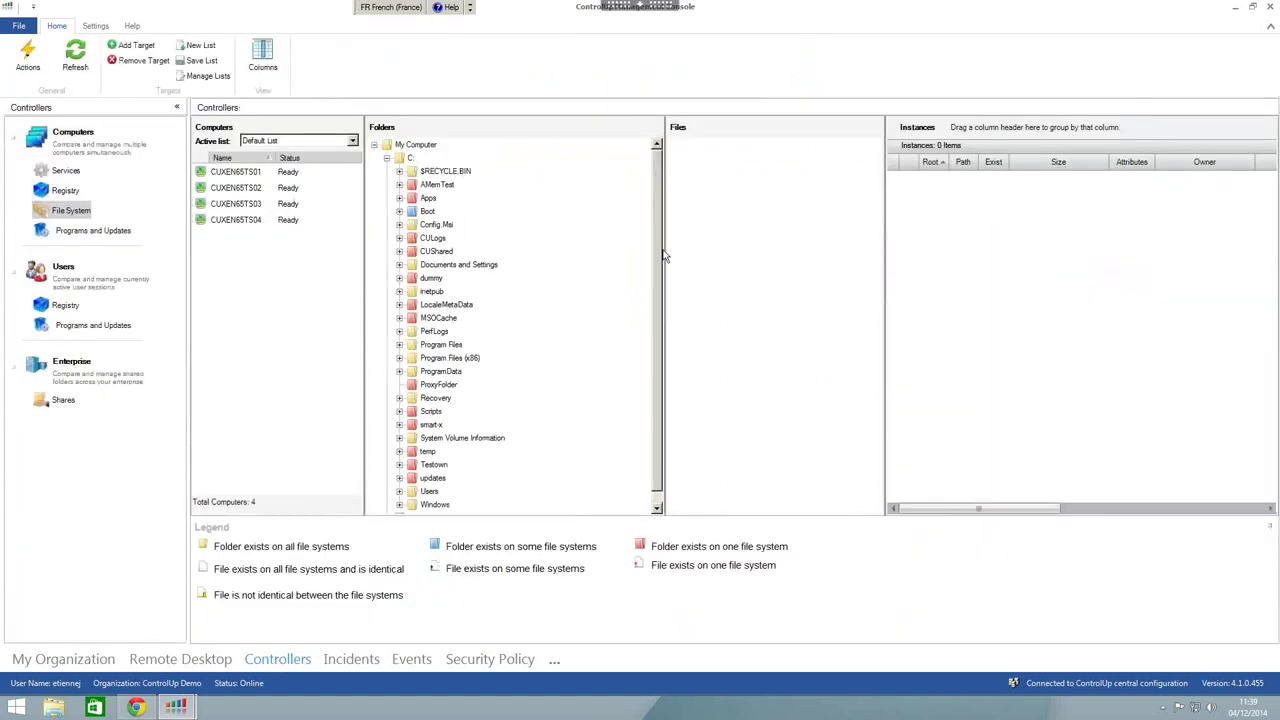
scroll(660, 252, down, 1)
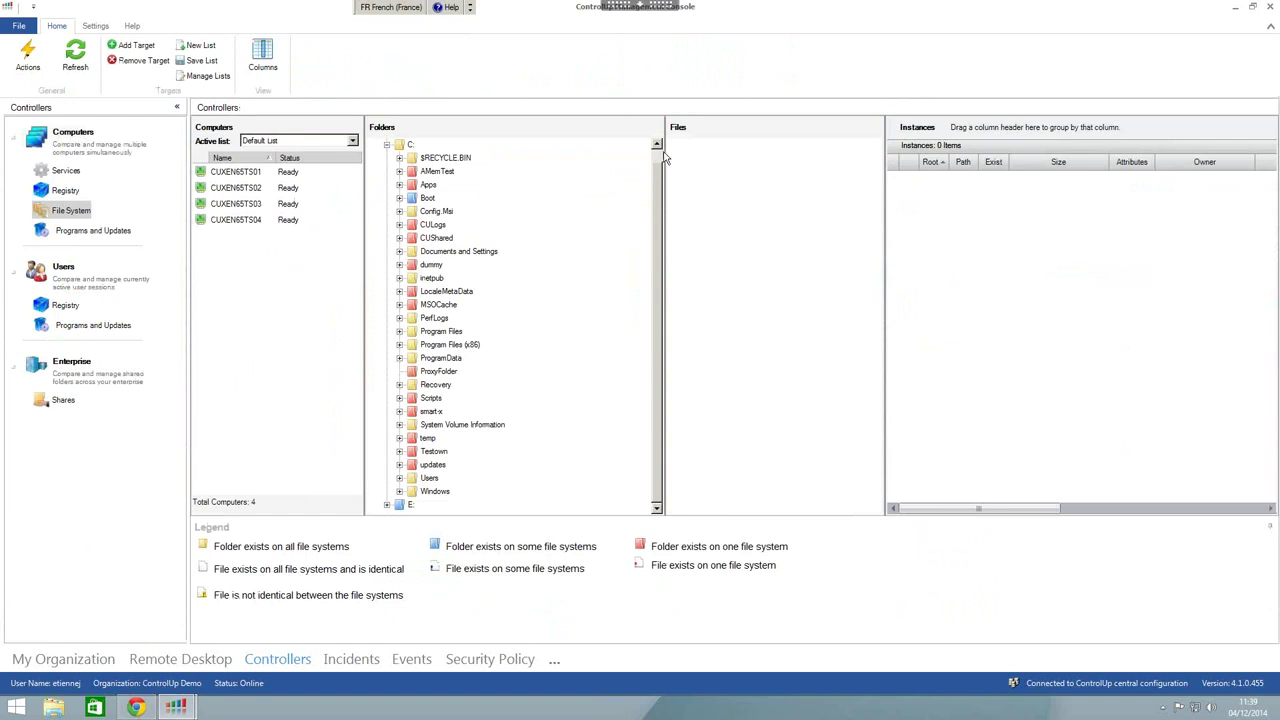
click(410, 147)
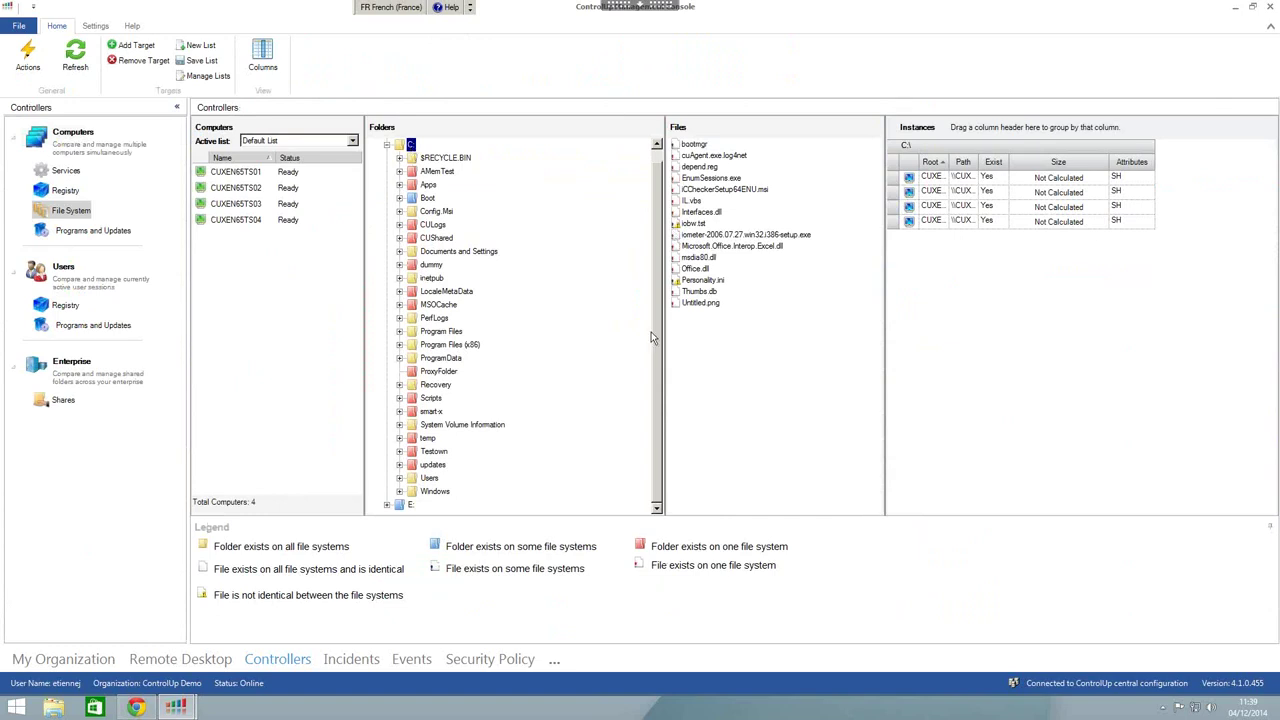
click(440, 492)
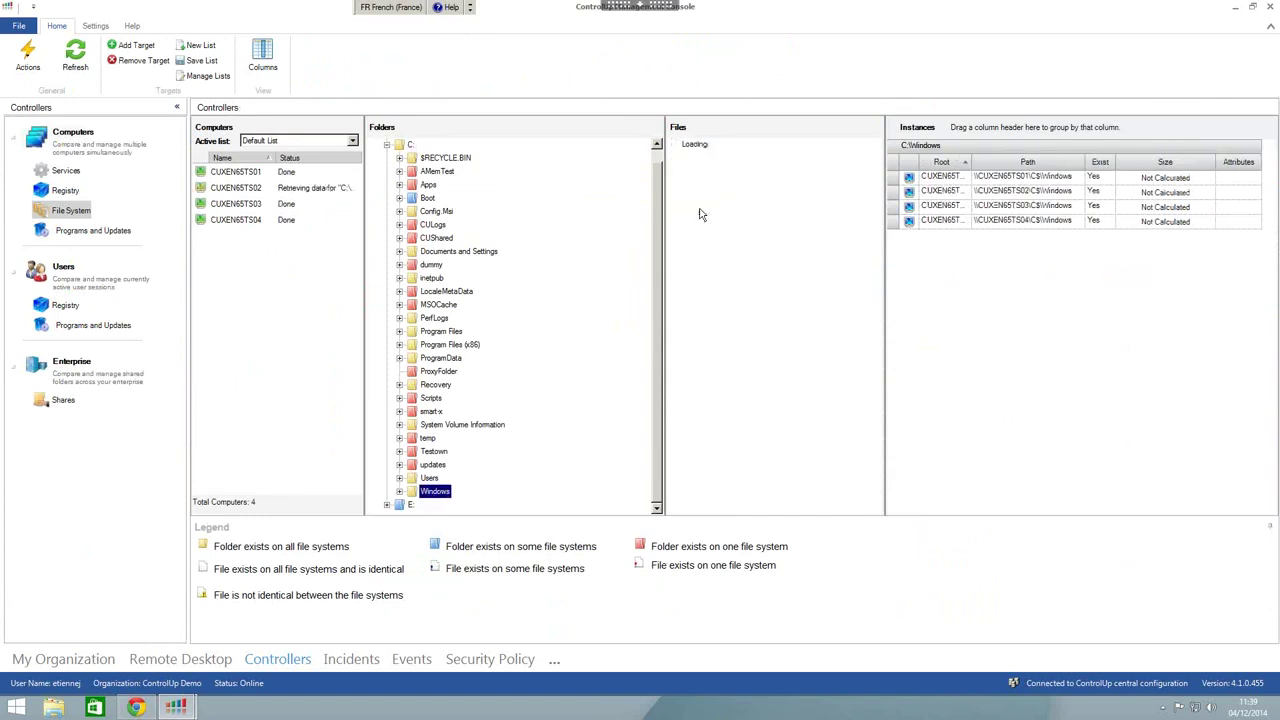
- Select MEMORY.DMP, sort its instances by Root in descending order, widen the Root column and review the path, size and dates
key(m)
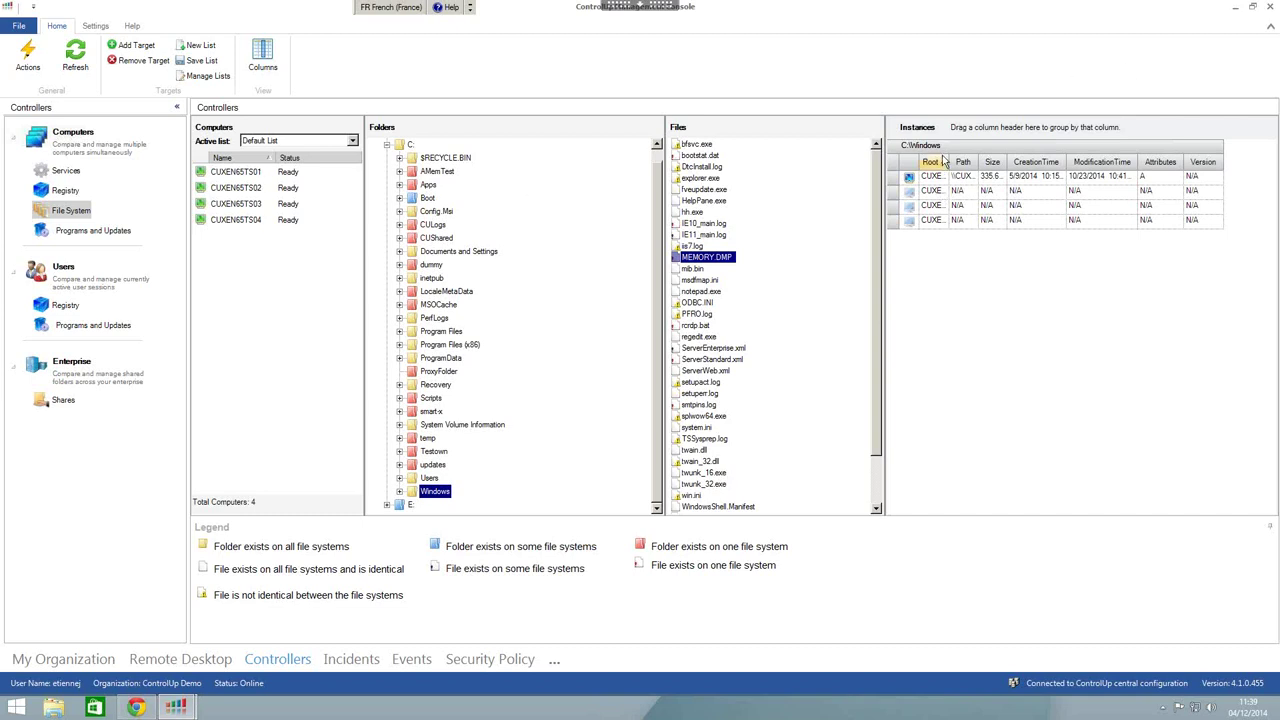
click(906, 178)
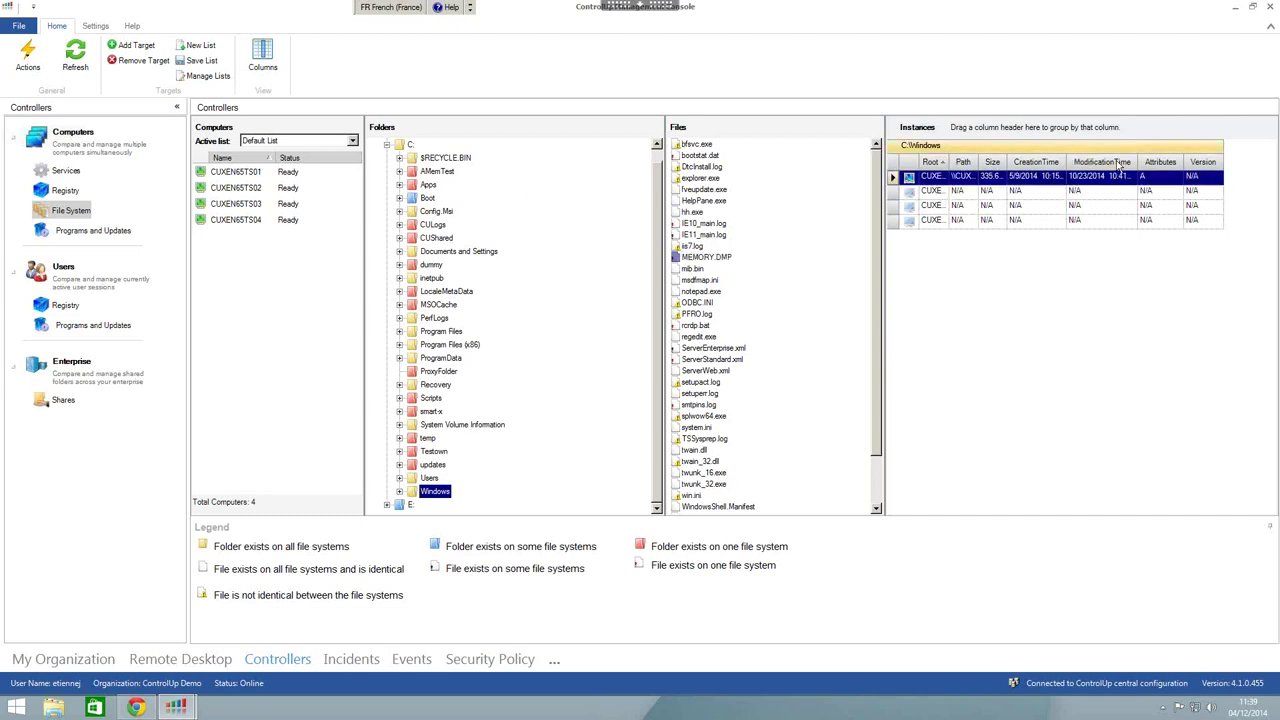
click(946, 160)
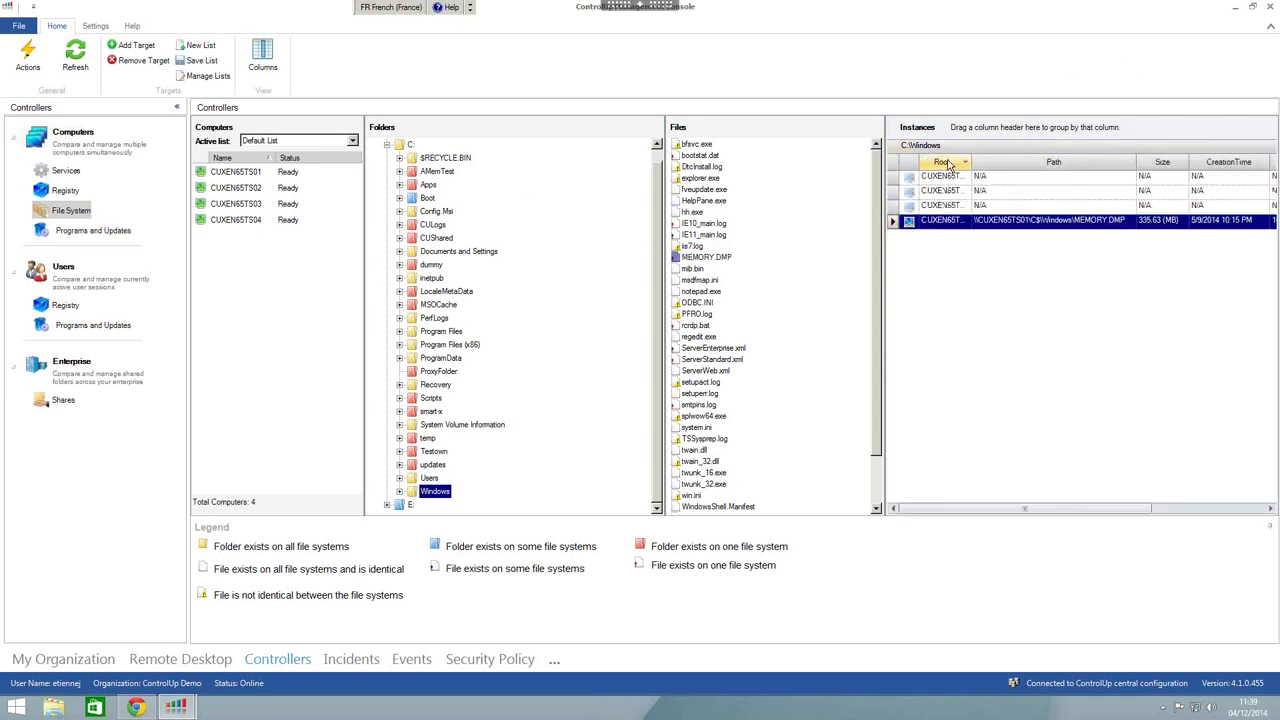
drag(972, 163, 970, 163)
drag(972, 163, 1015, 163)
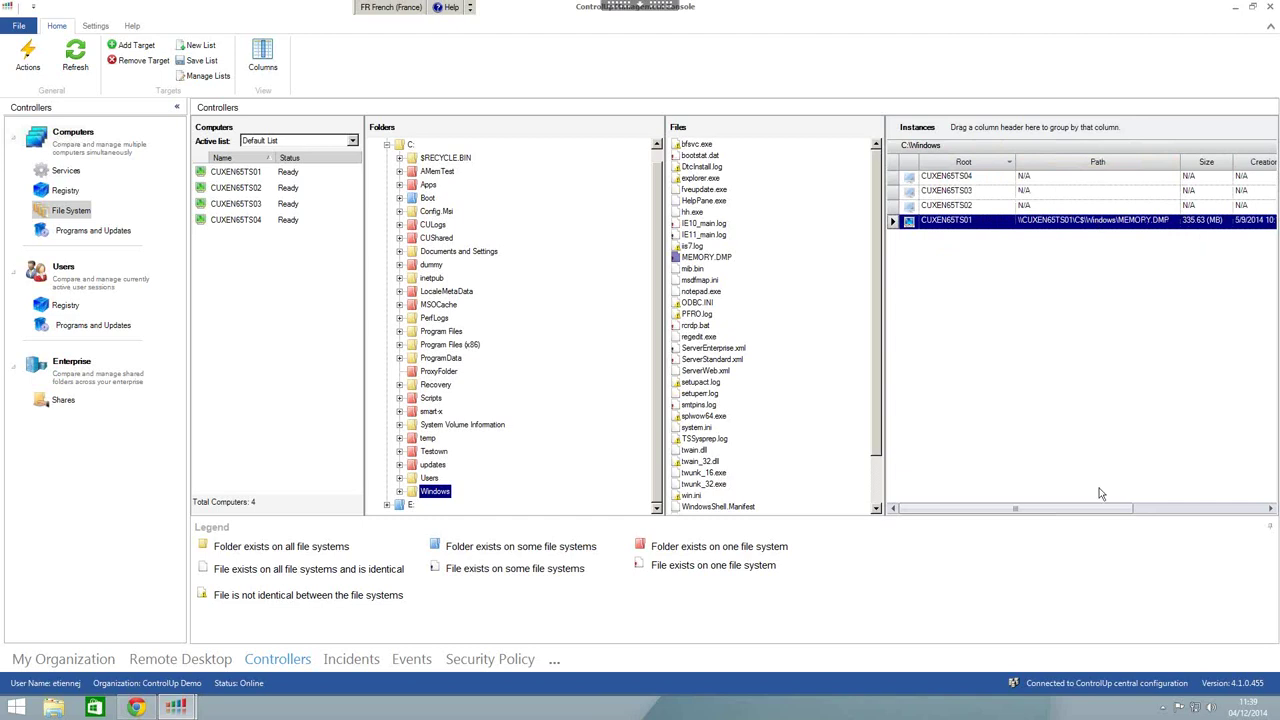
click(1153, 507)
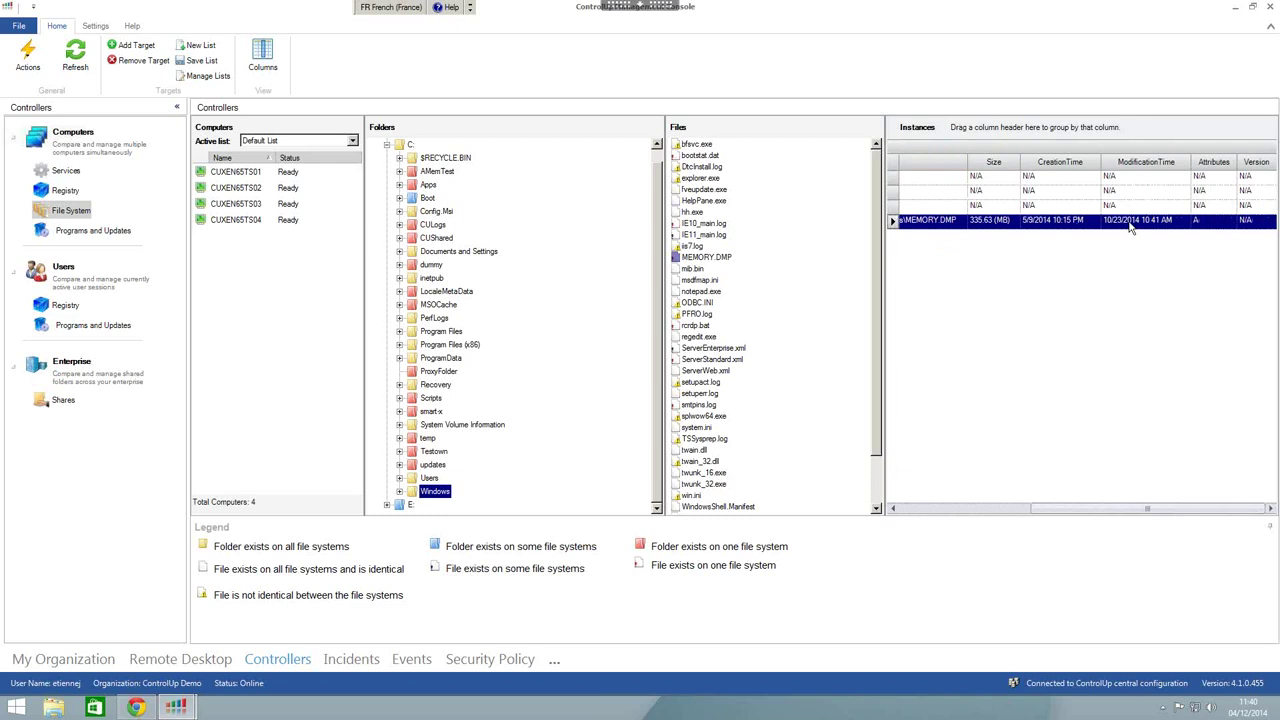
drag(1060, 512, 1094, 520)
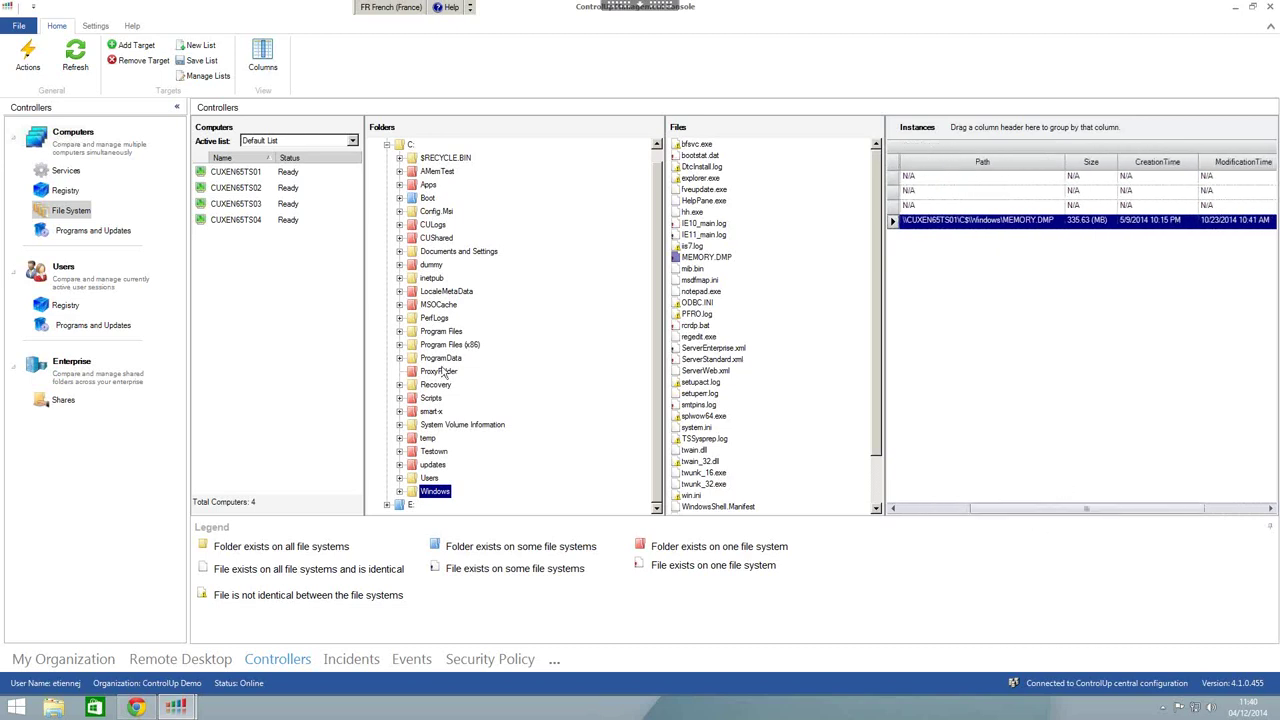
- Expand Program Files (x86) and its Microsoft Visual Studio 8 subfolder in the folder comparison
click(399, 344)
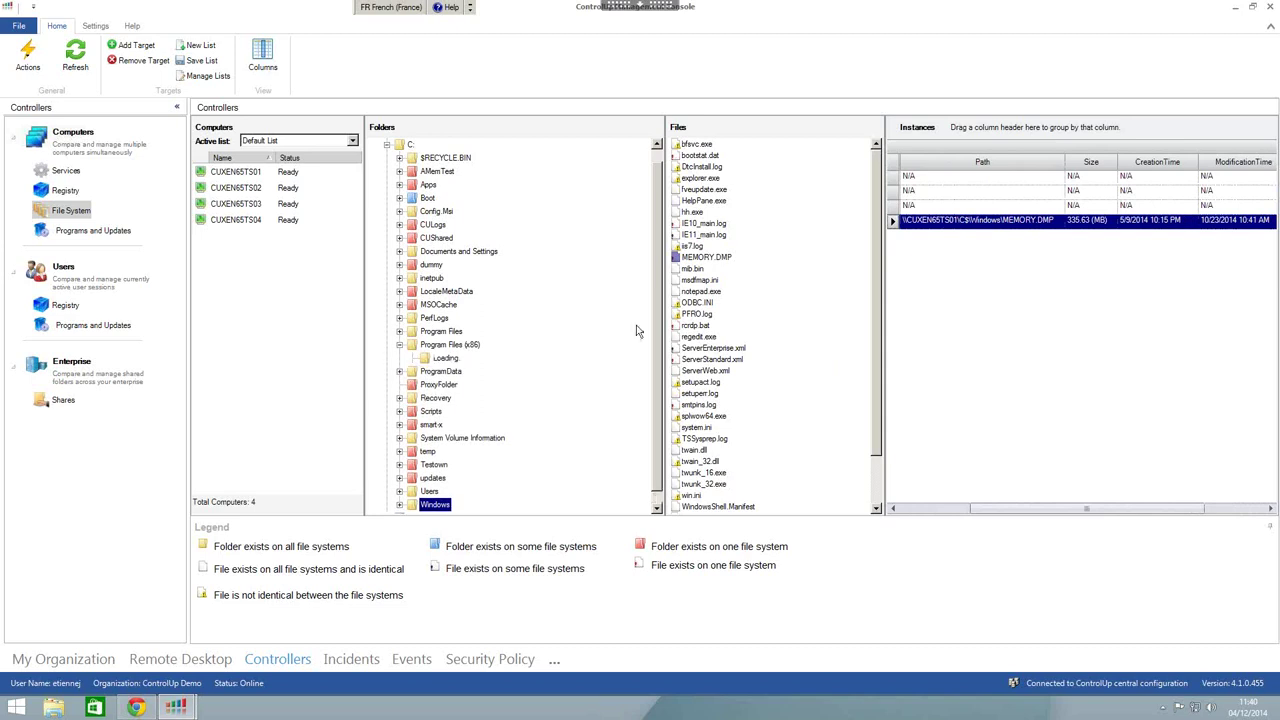
scroll(635, 320, down, 10)
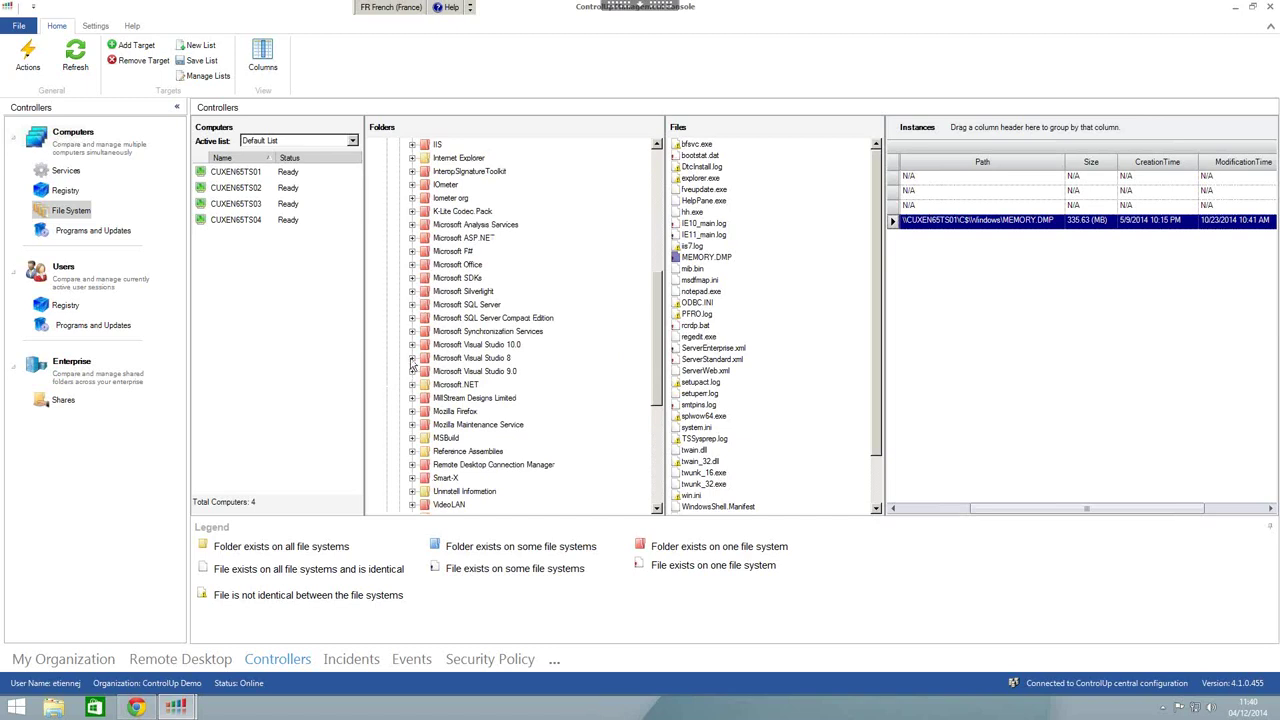
click(411, 358)
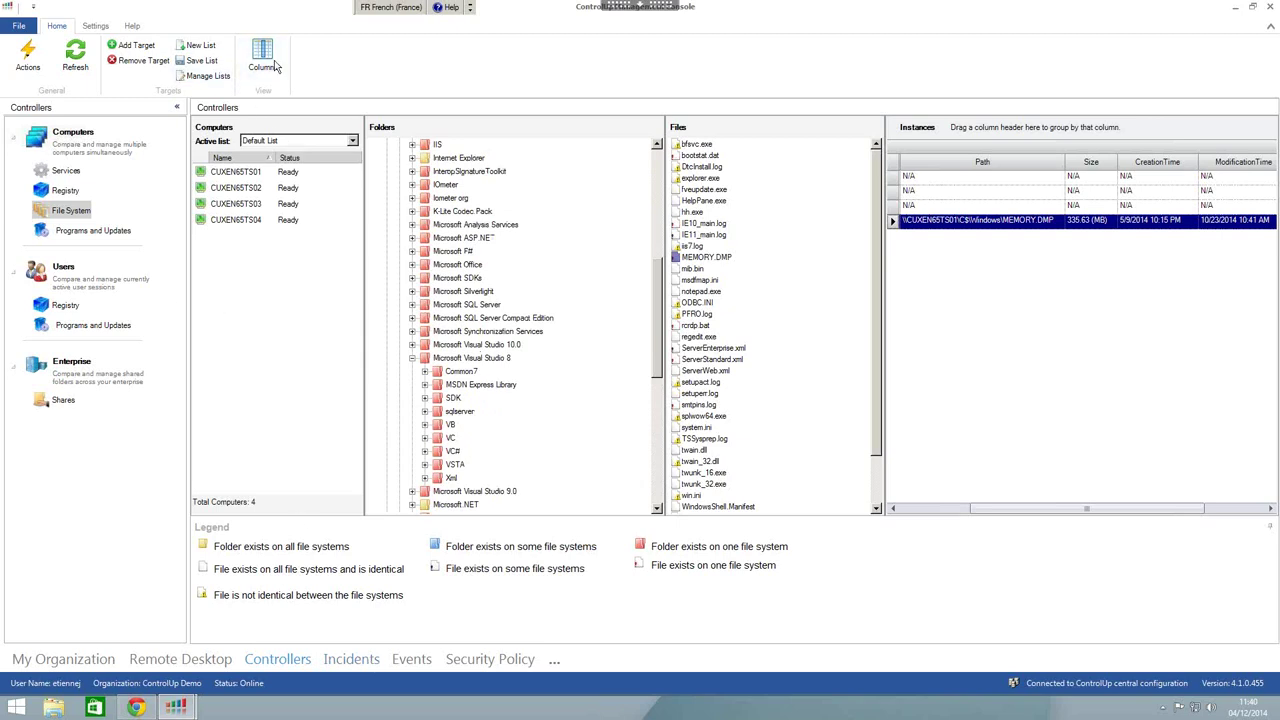
- Open the Display Settings, review the personal display preferences and close the dialog without changing anything
click(96, 26)
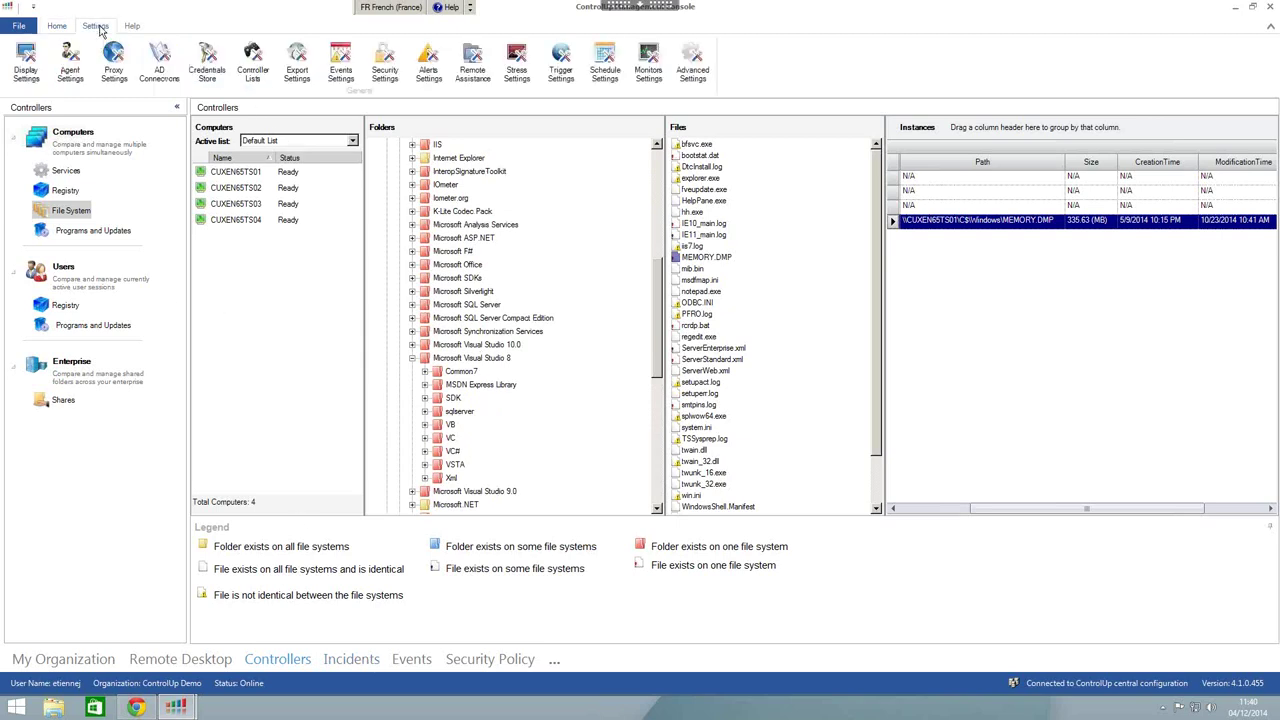
click(24, 60)
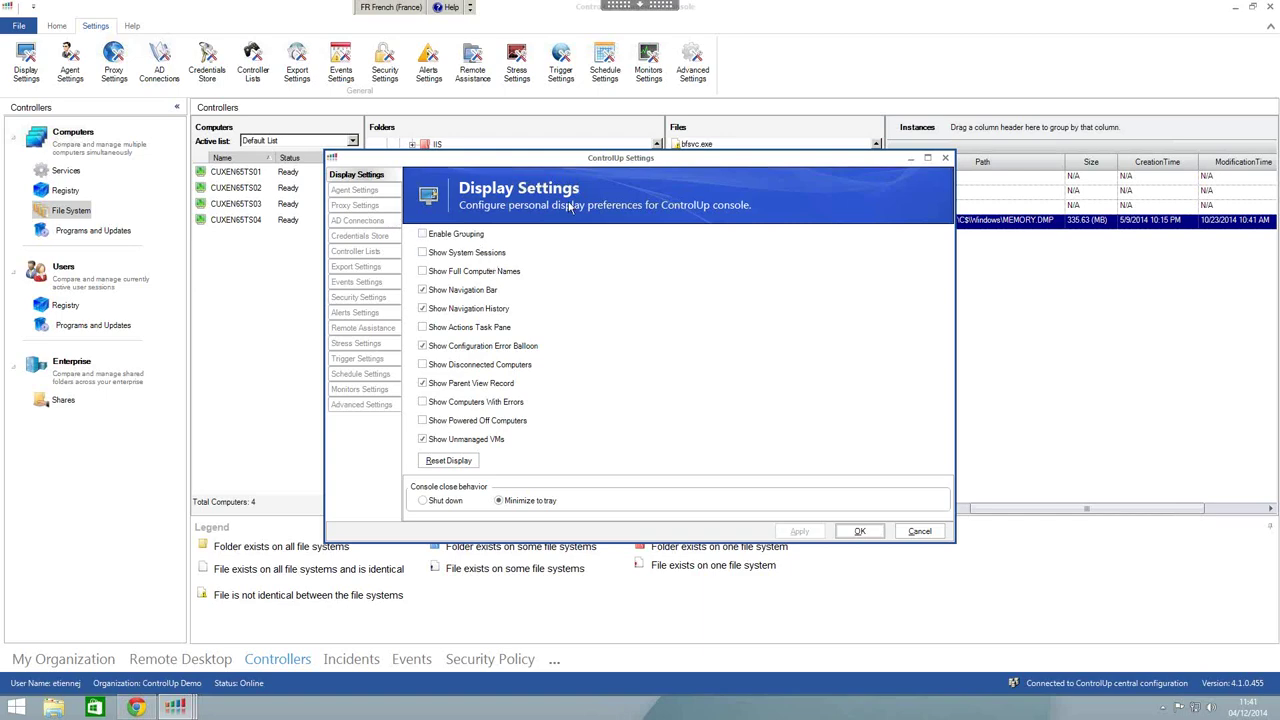
click(860, 531)
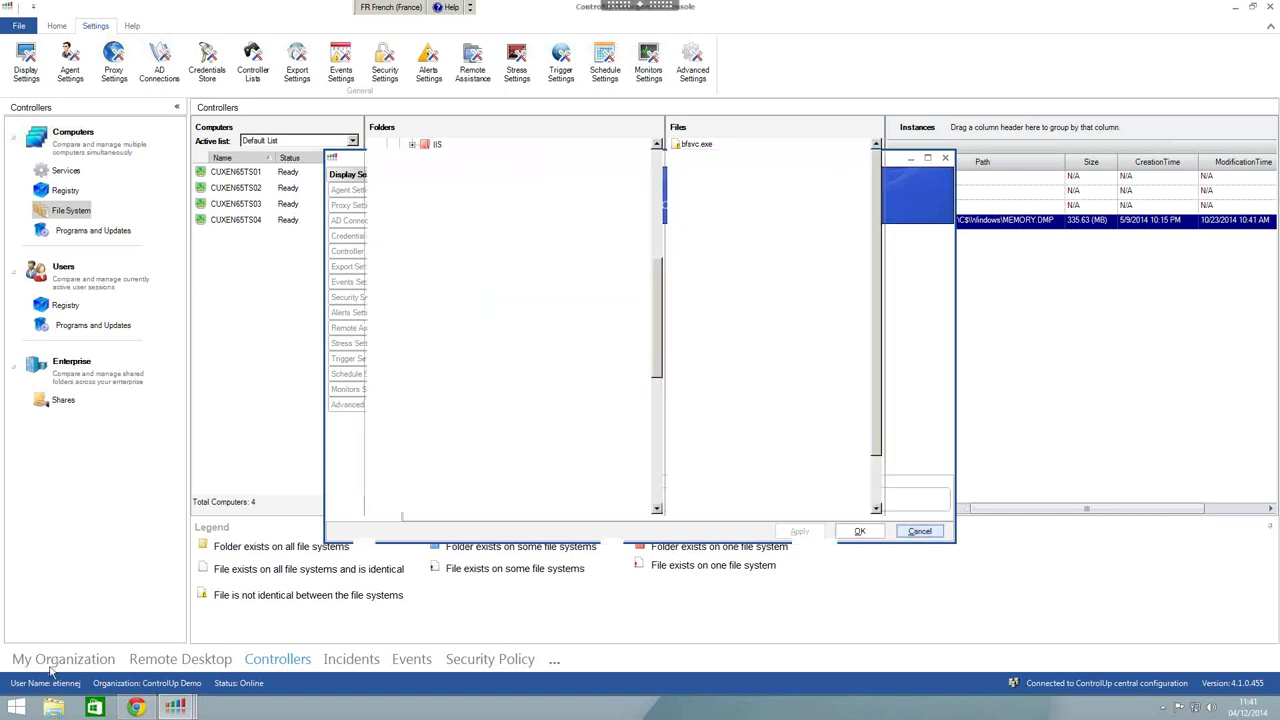
- Return to My Organization, review the session's process columns and show the metrics of all computers under the Hypervisors focus
click(55, 665)
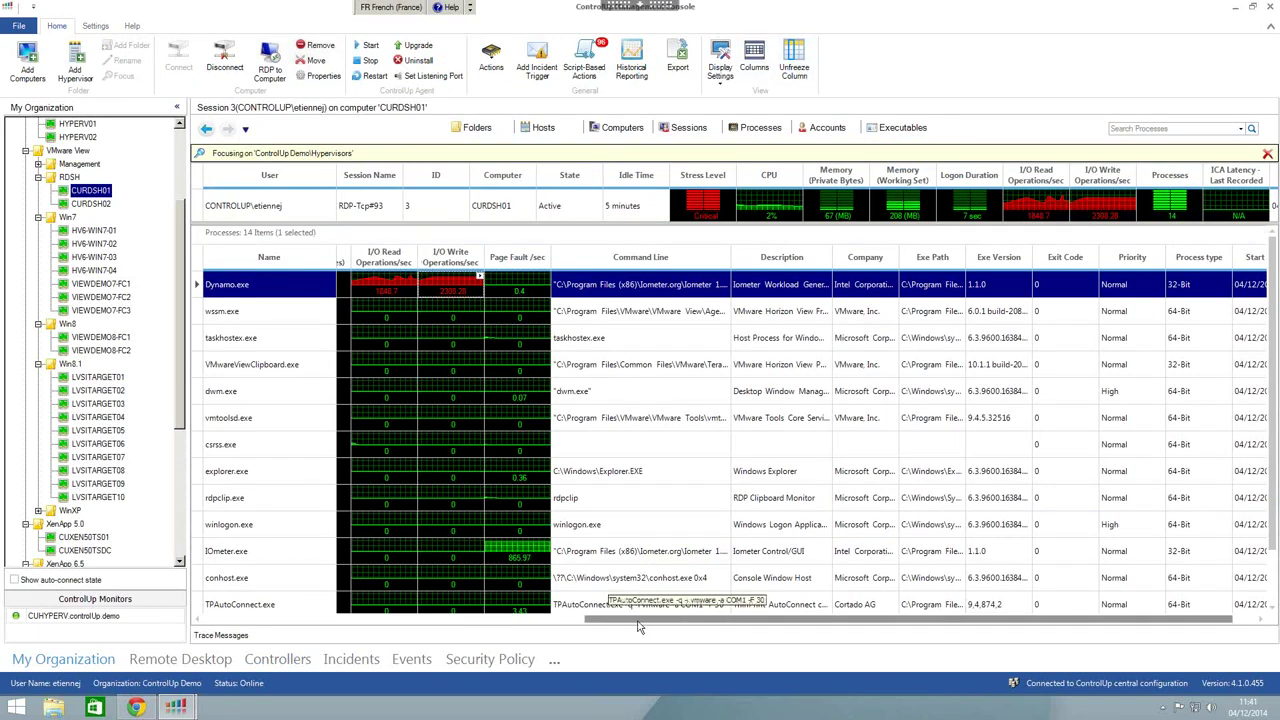
drag(640, 627, 300, 618)
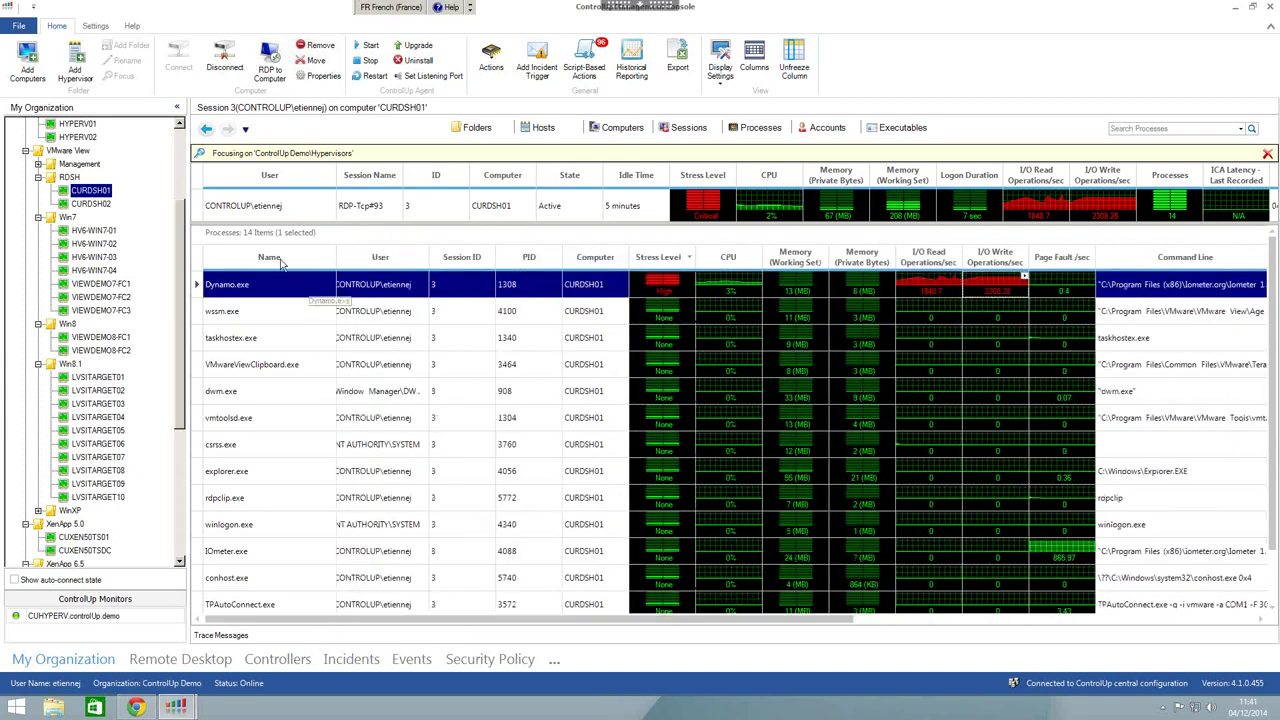
click(621, 131)
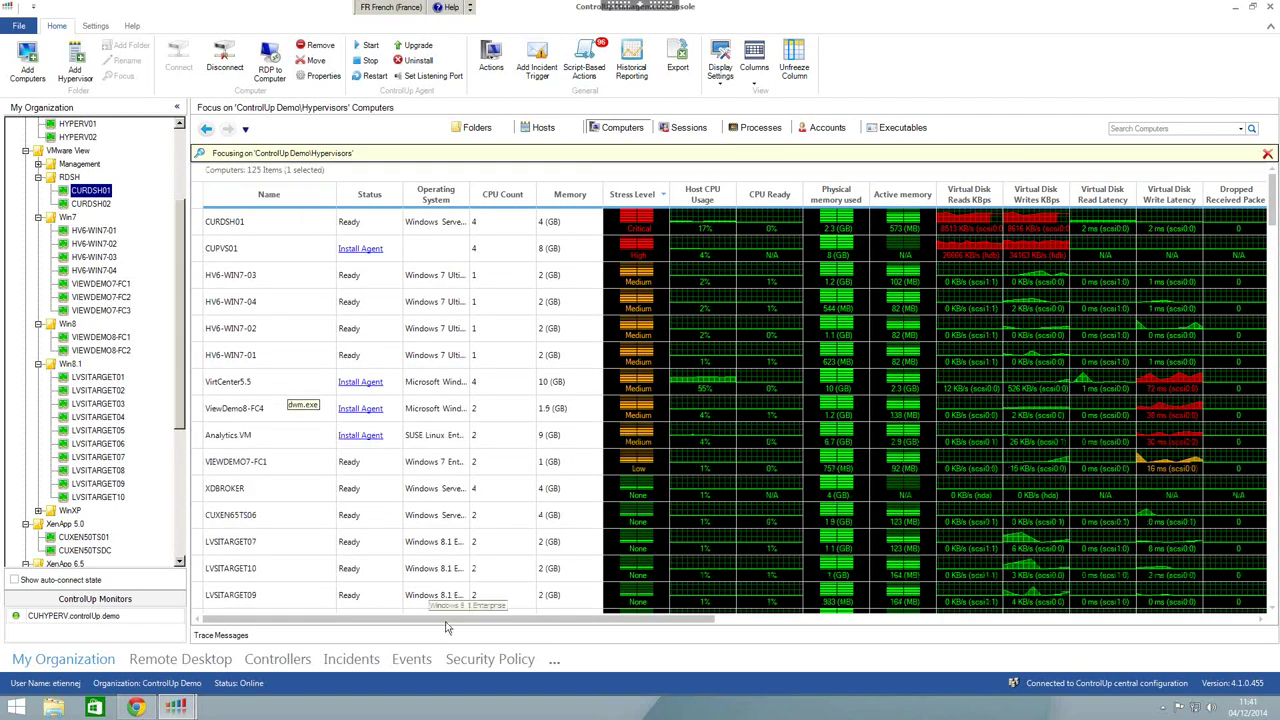
drag(446, 621, 600, 630)
- Show all processes under the Hypervisors focus, unfreeze the Name column and review the process columns from end to end
click(760, 128)
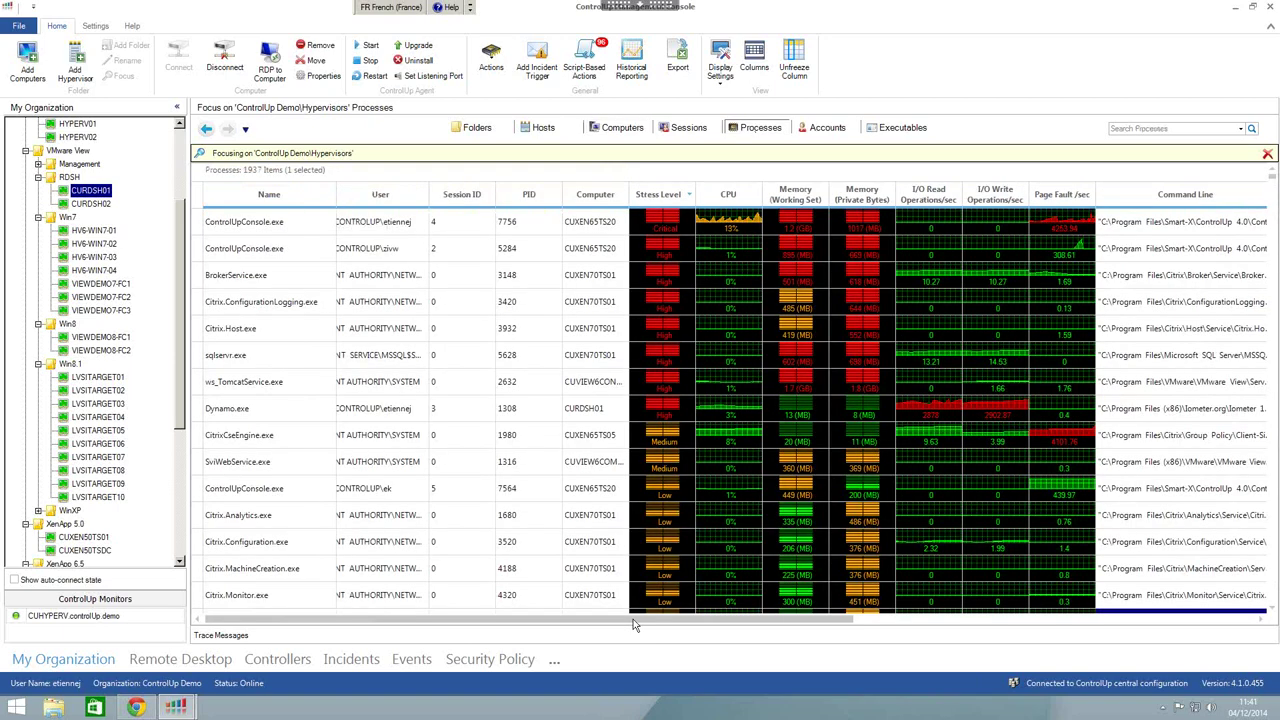
drag(673, 621, 955, 626)
click(792, 62)
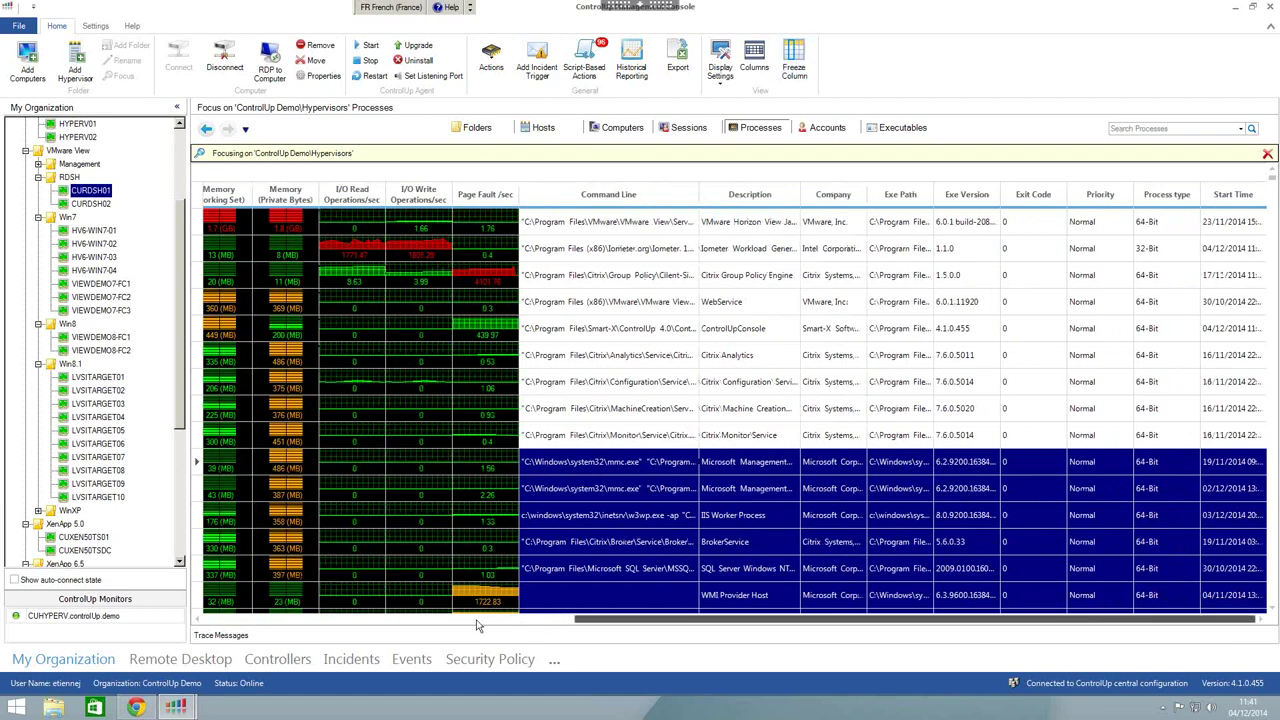
scroll(477, 625, left, 8)
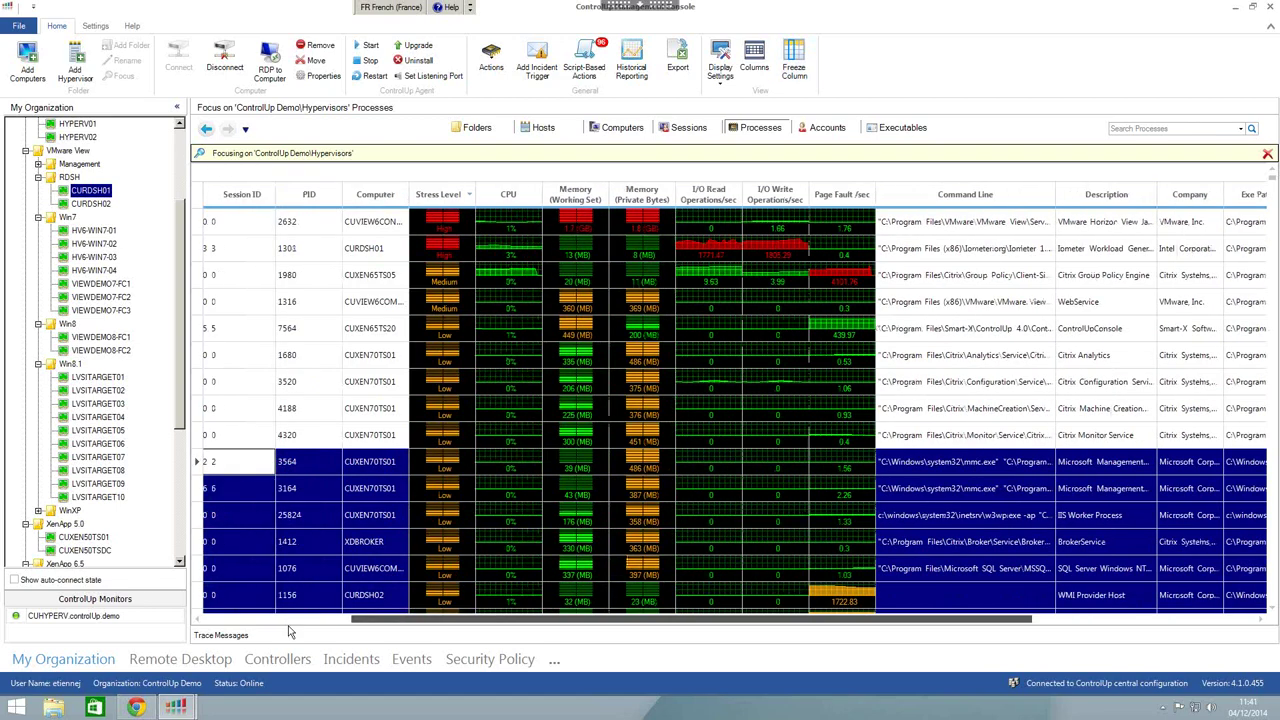
scroll(280, 636, right, 8)
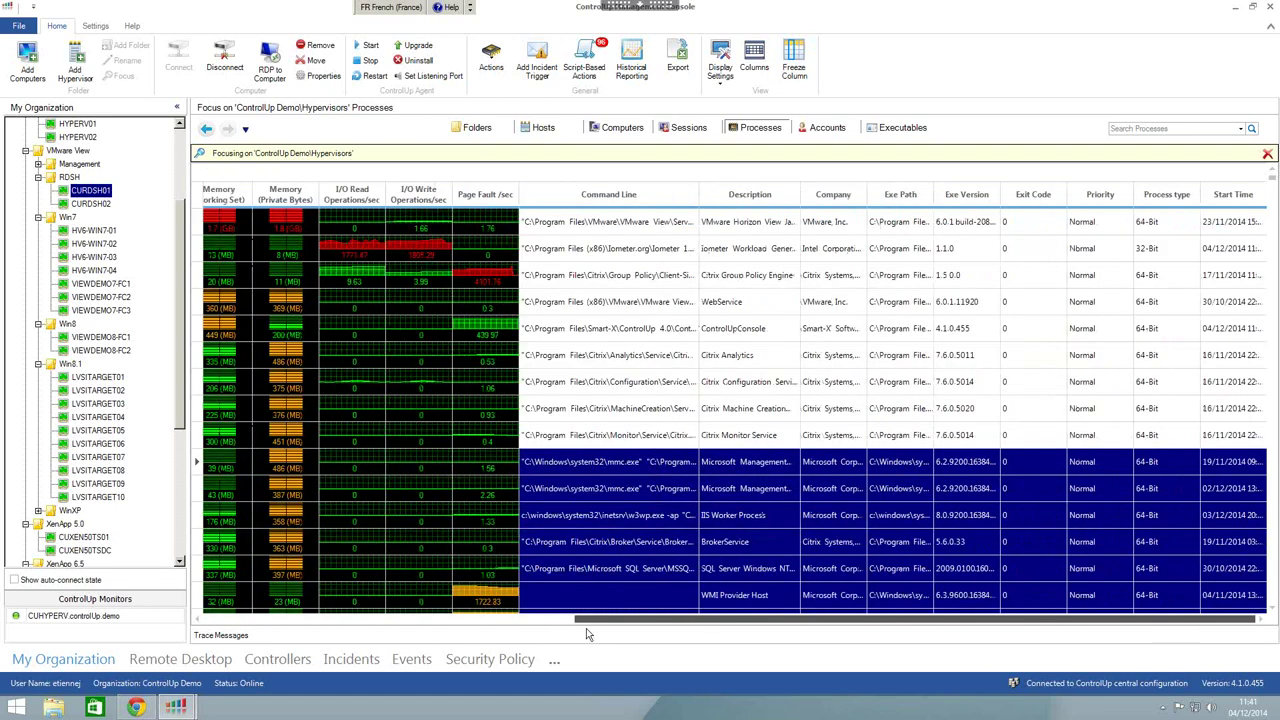
scroll(533, 634, left, 8)
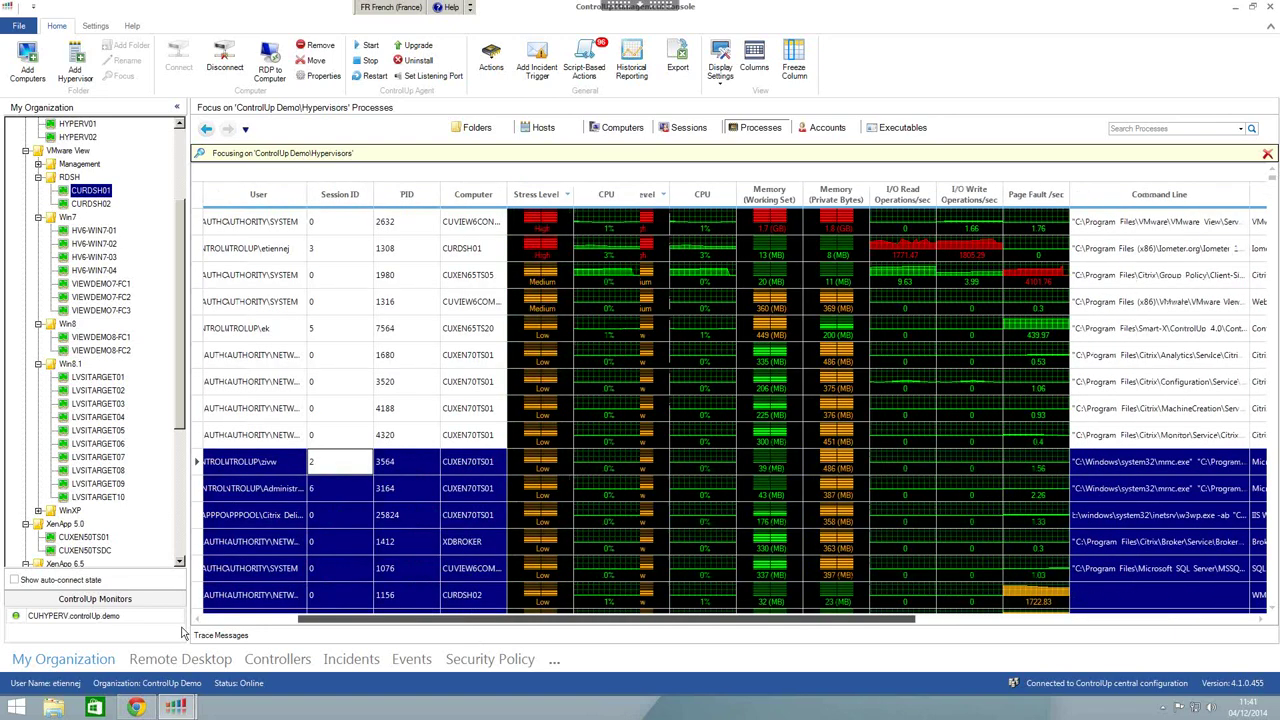
- Open the ControlUp settings and review the display, agent deployment, proxy and Active Directory connection pages
click(95, 26)
click(26, 62)
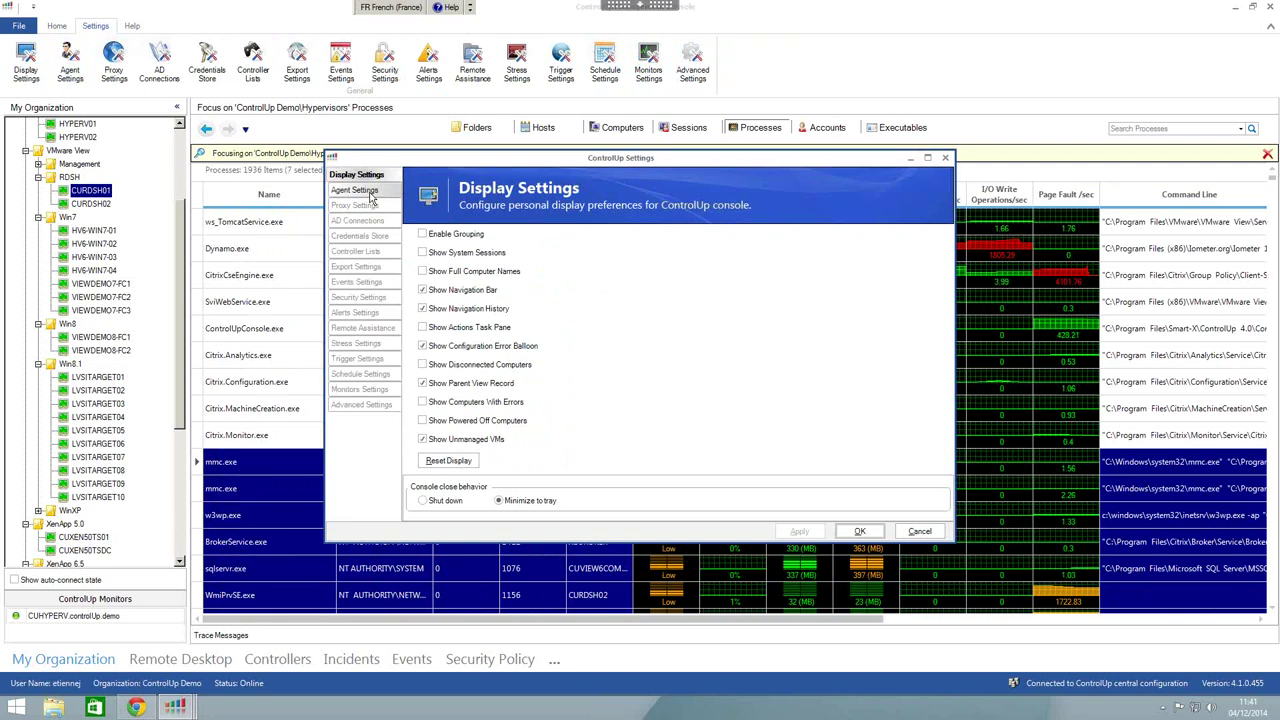
click(369, 195)
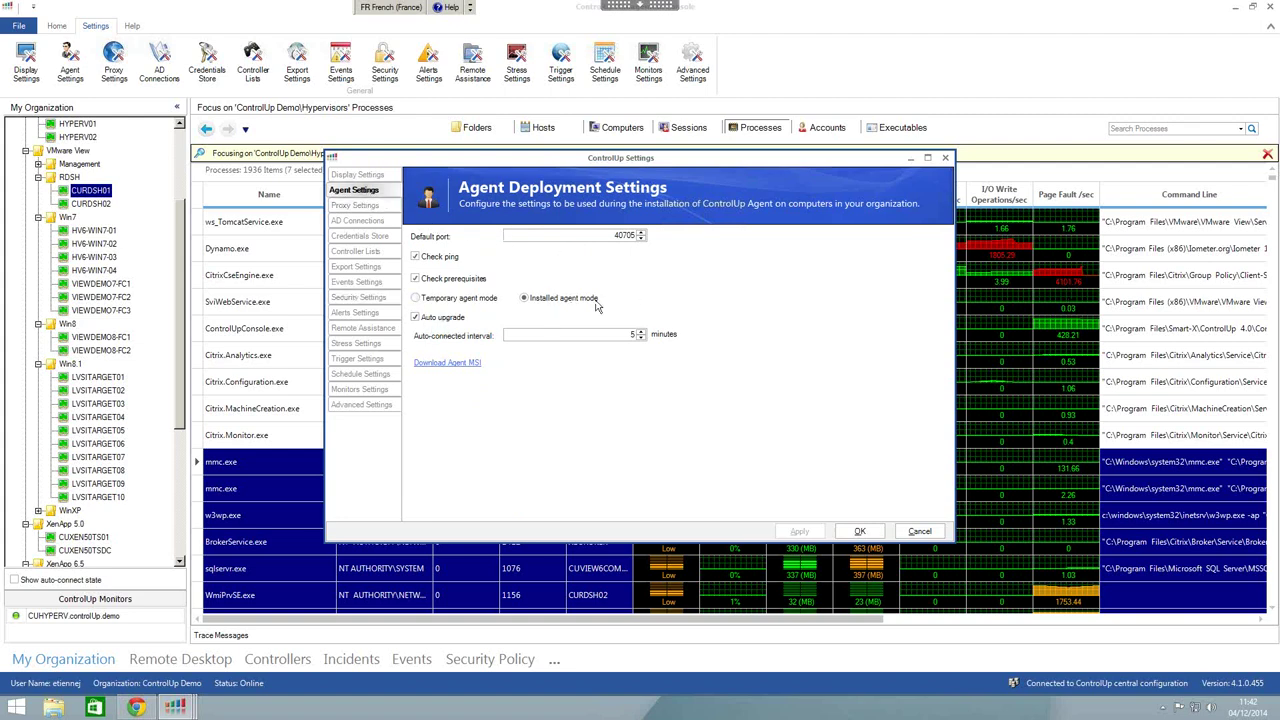
click(347, 206)
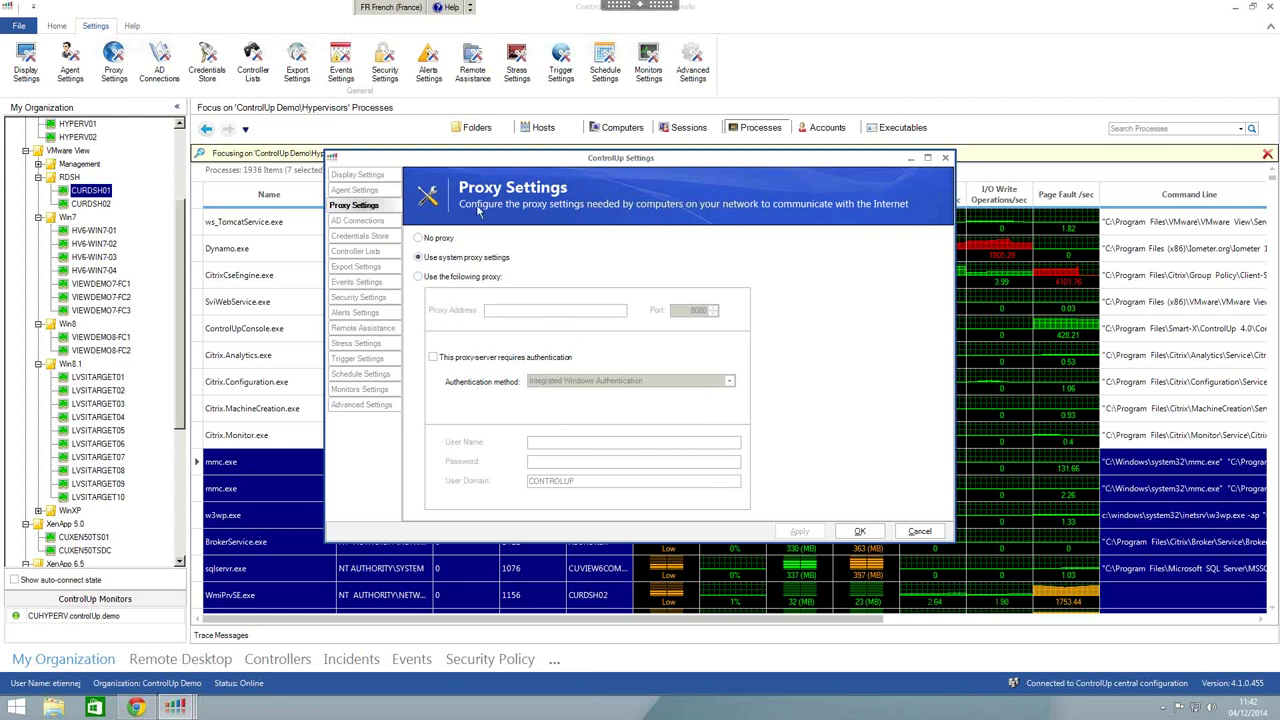
click(362, 222)
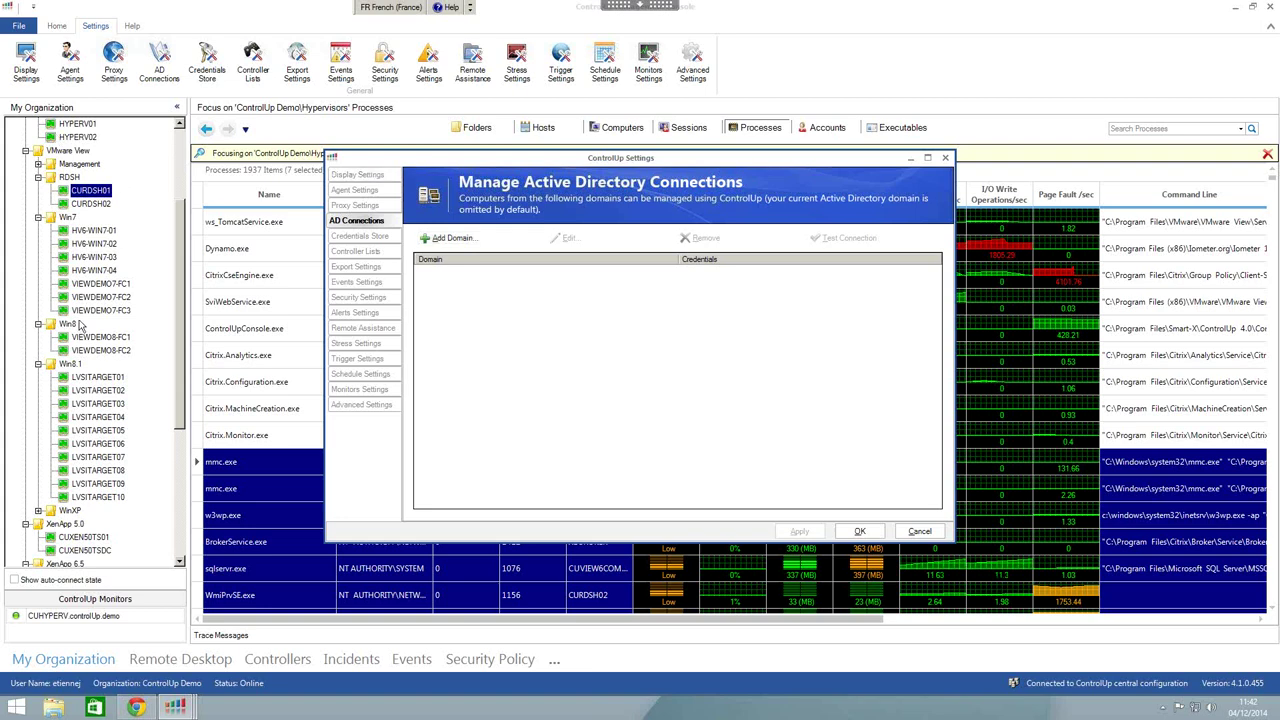
- Open the form for adding a domain connection, review its credentials options and cancel without adding a domain
click(470, 239)
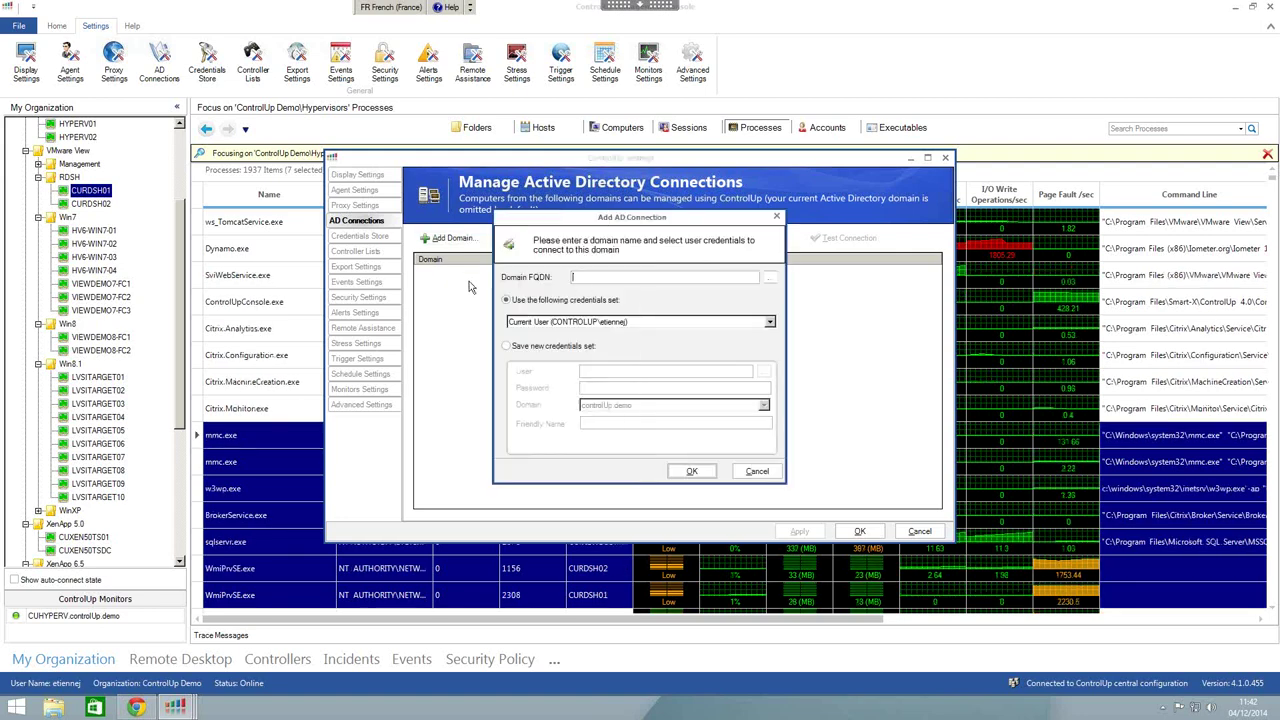
click(770, 322)
click(625, 333)
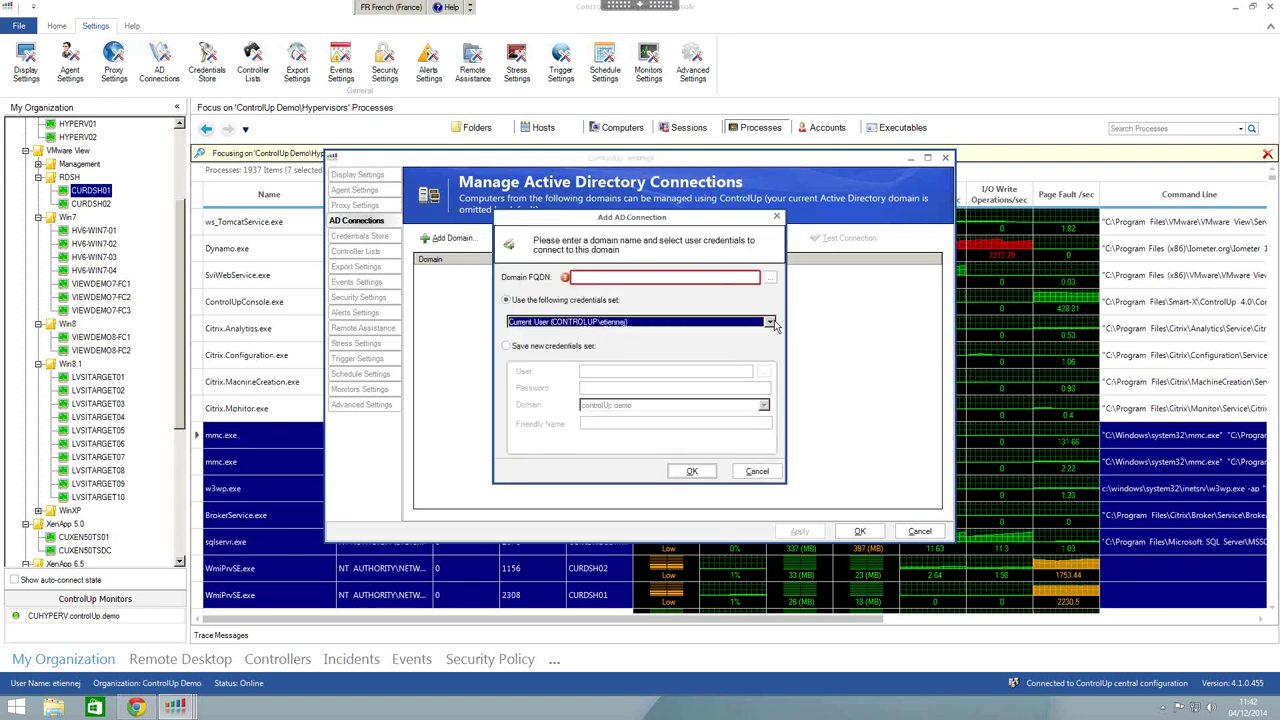
click(625, 279)
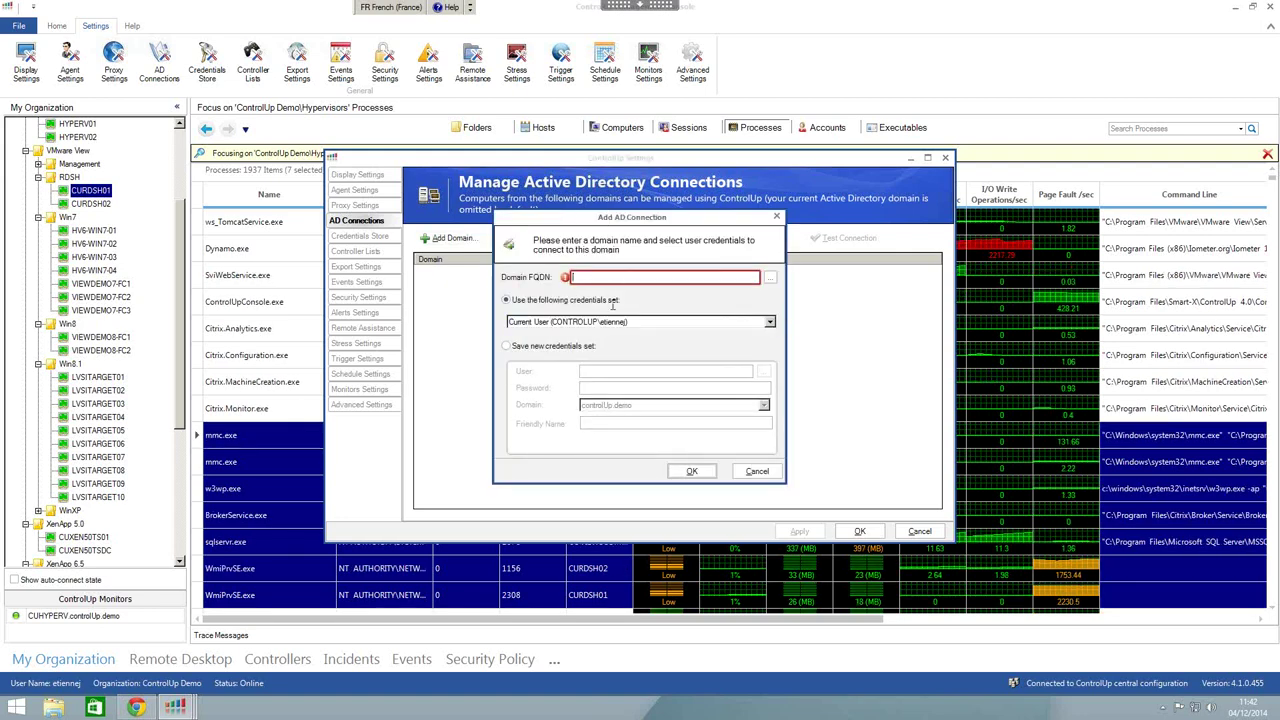
click(555, 348)
click(557, 301)
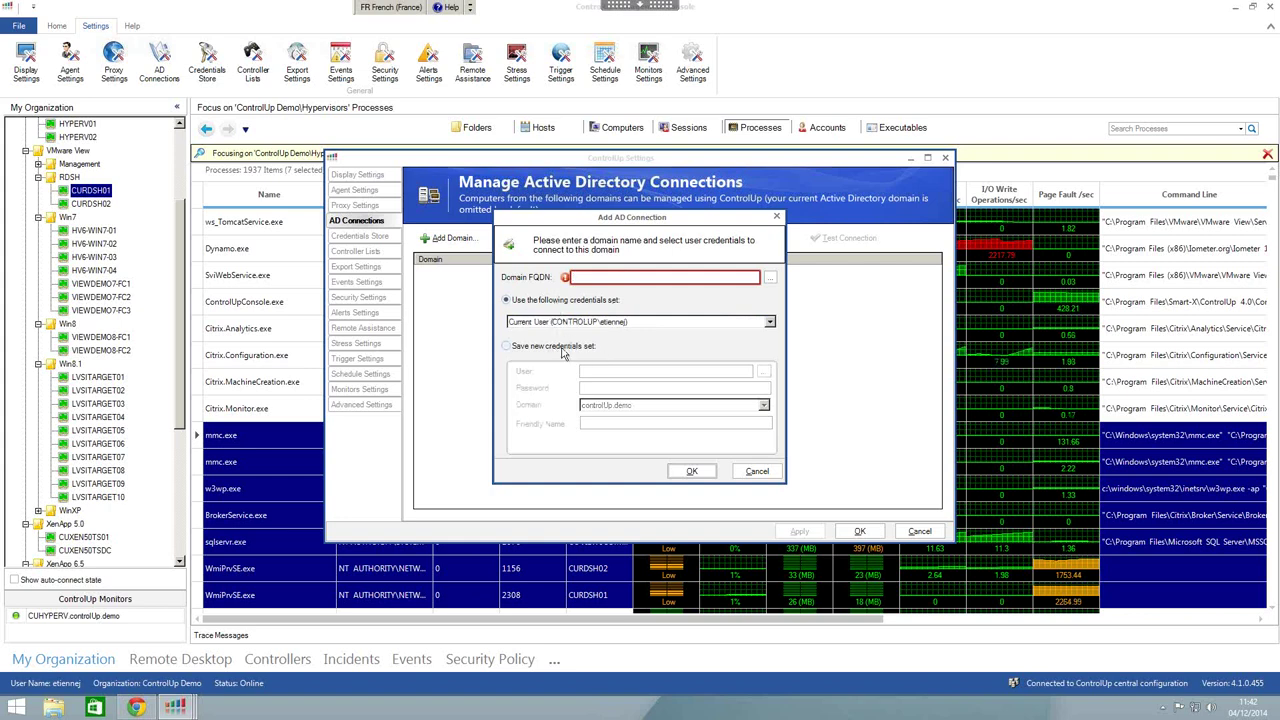
click(562, 348)
click(565, 302)
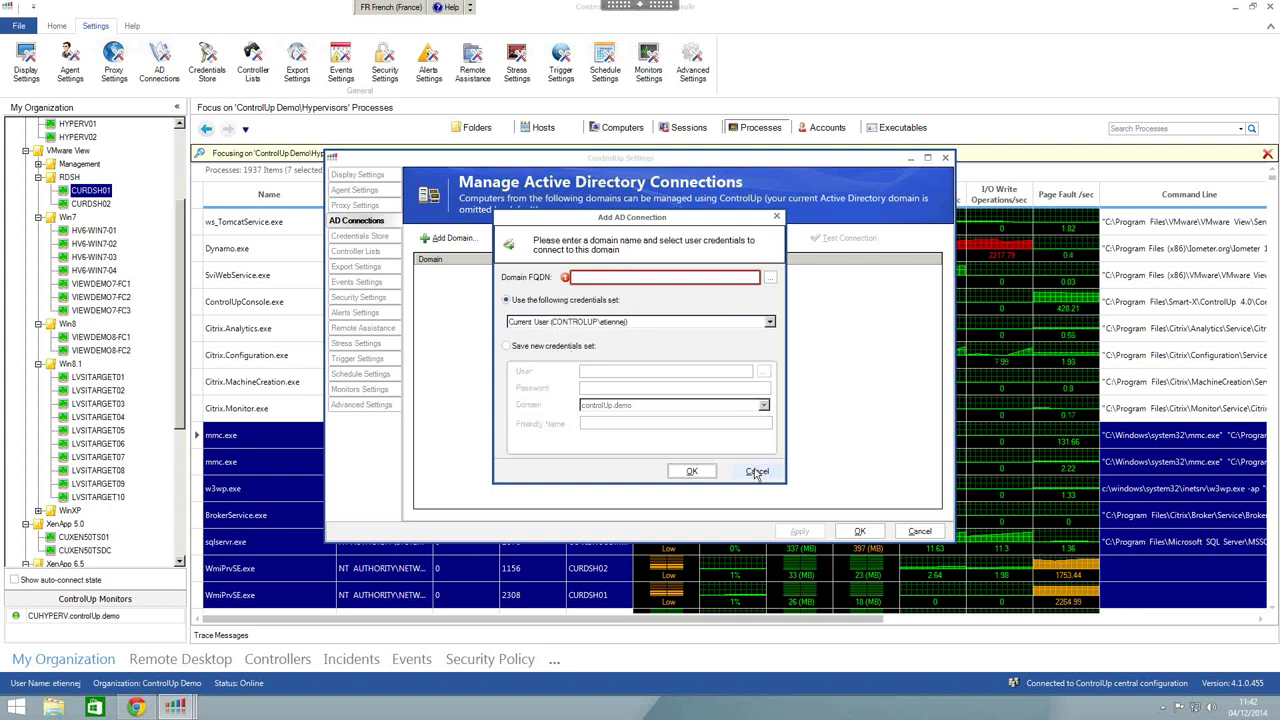
click(757, 472)
- Open the Credentials Store and look through the saved credentials sets
click(369, 240)
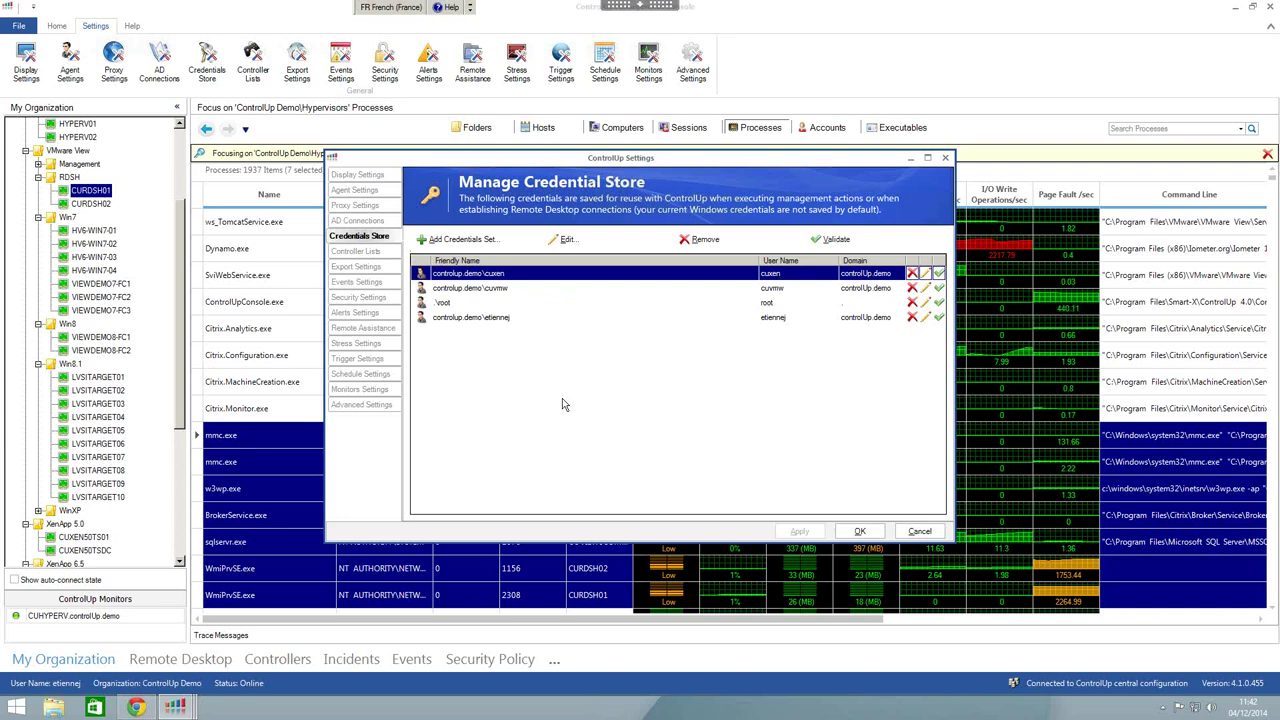
click(520, 289)
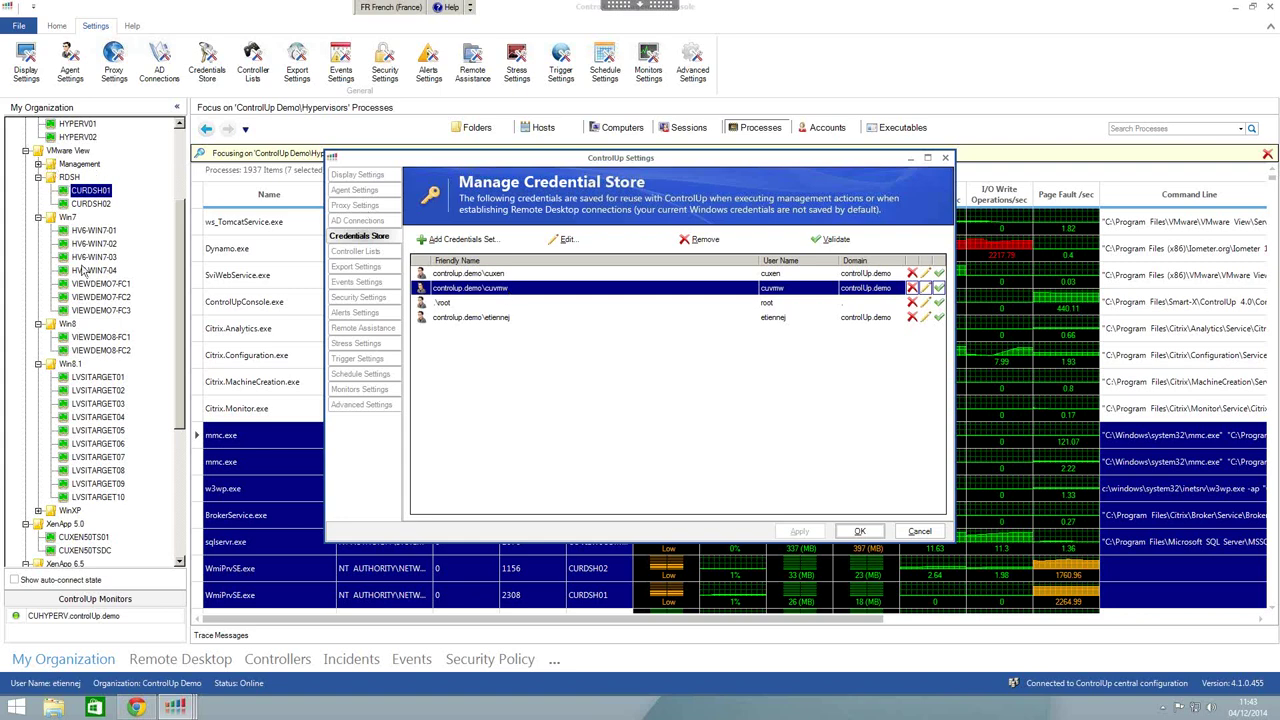
click(498, 307)
click(500, 318)
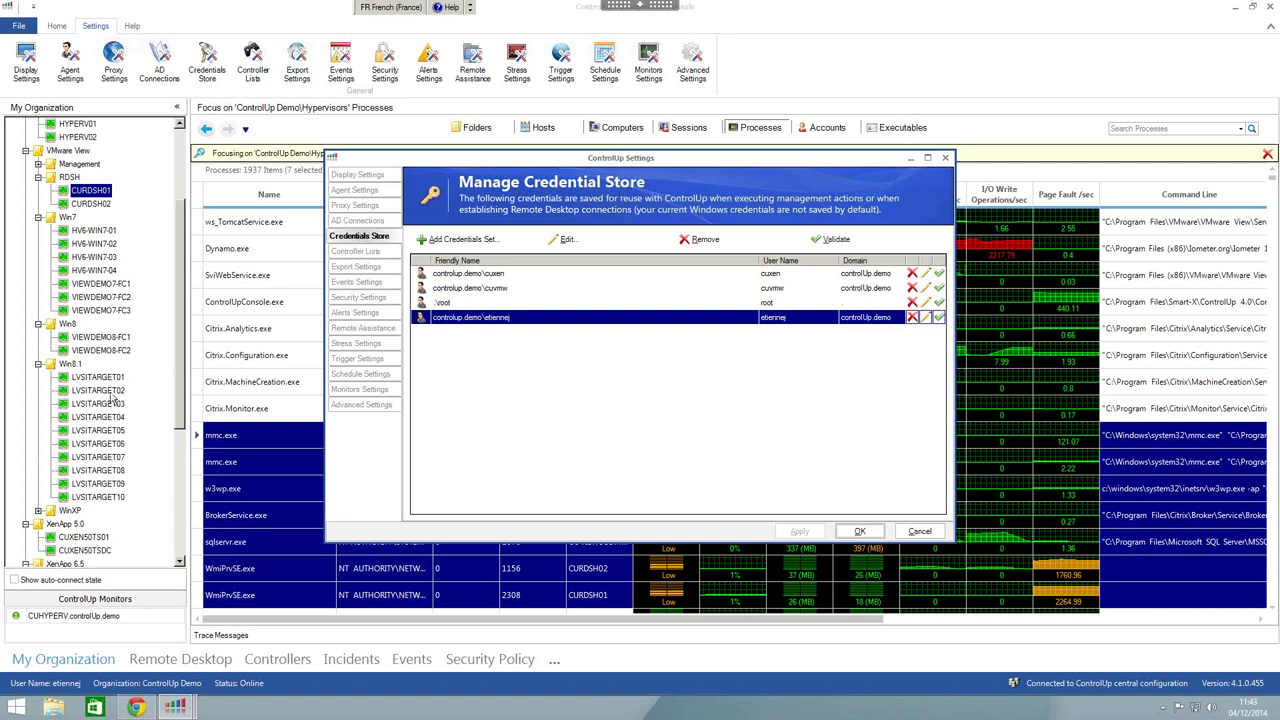
- Review the Controller Lists for the Computers view and the Export Schedule rules page
click(388, 253)
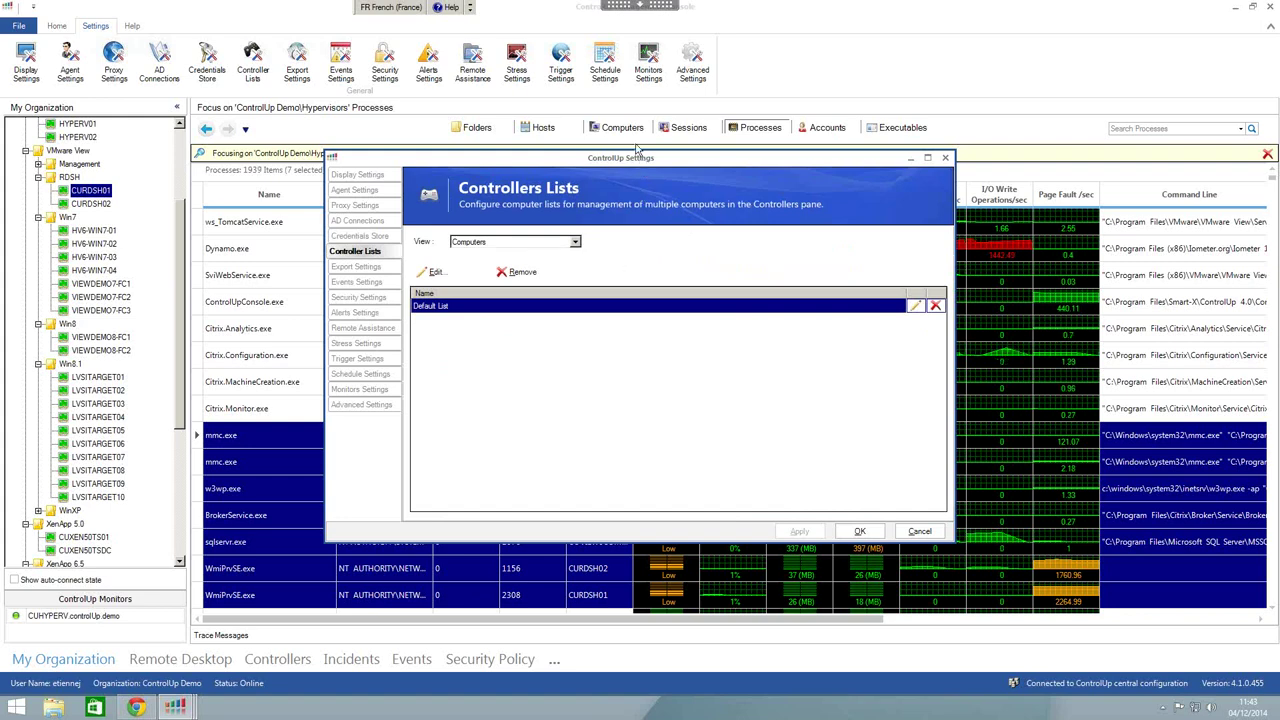
drag(636, 149, 625, 126)
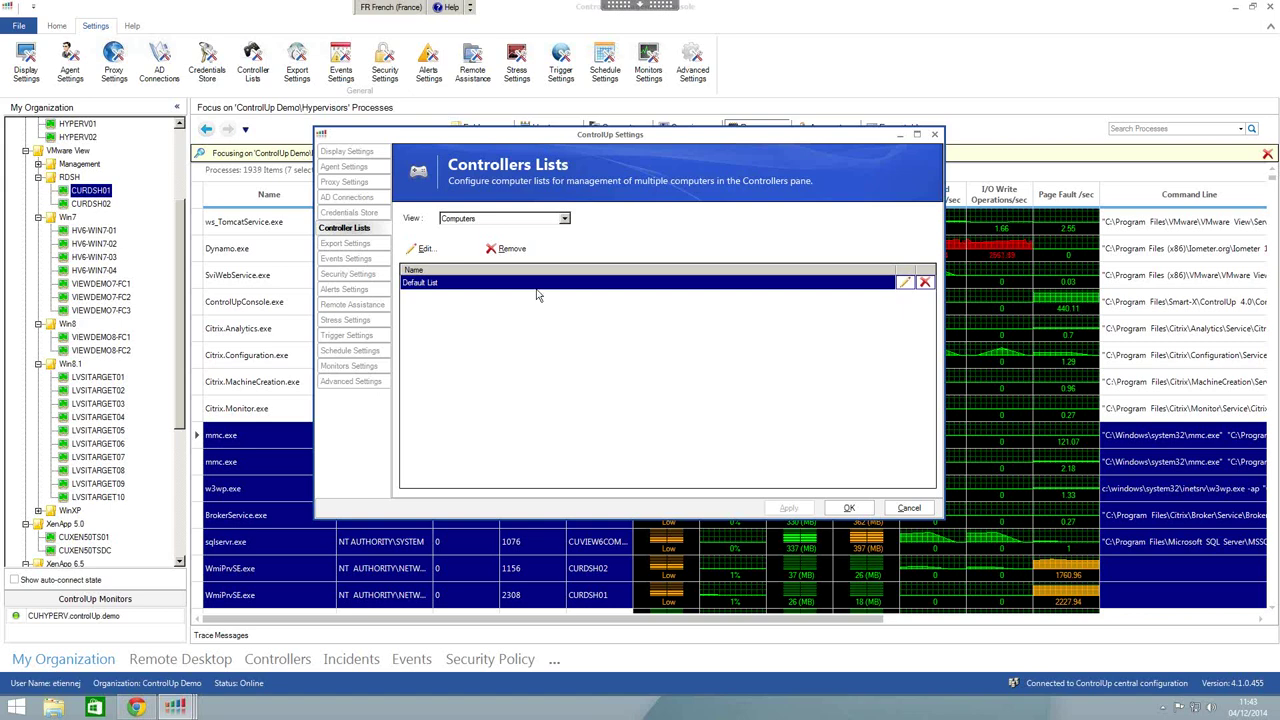
click(360, 245)
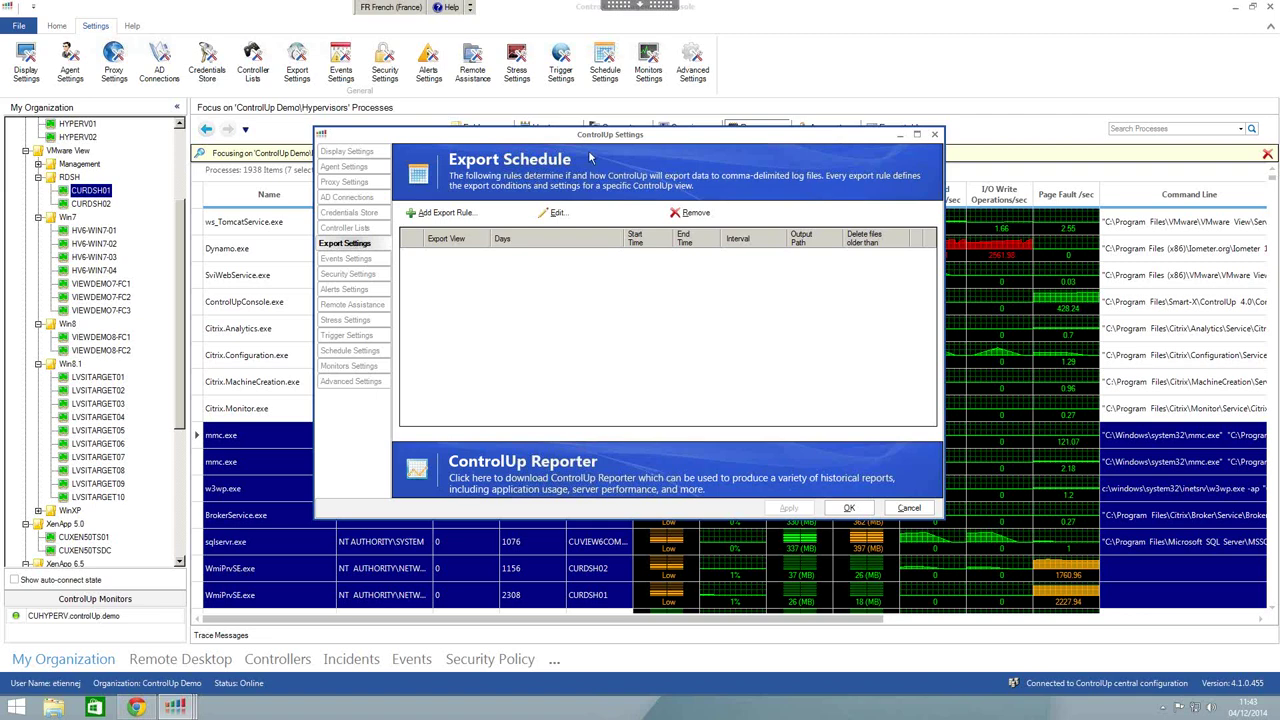
- In the Events Settings, expand the Excluded Events rules, inspect the fields of a new event log filter rule and cancel it
click(345, 259)
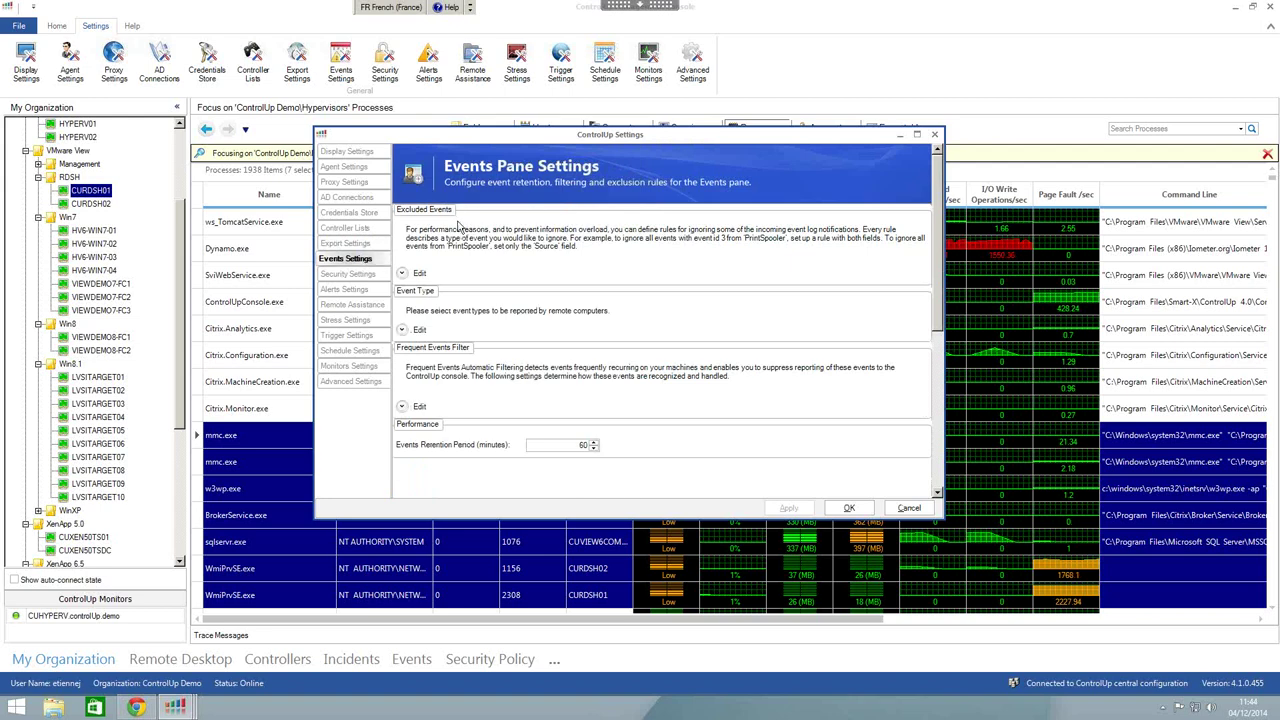
click(460, 133)
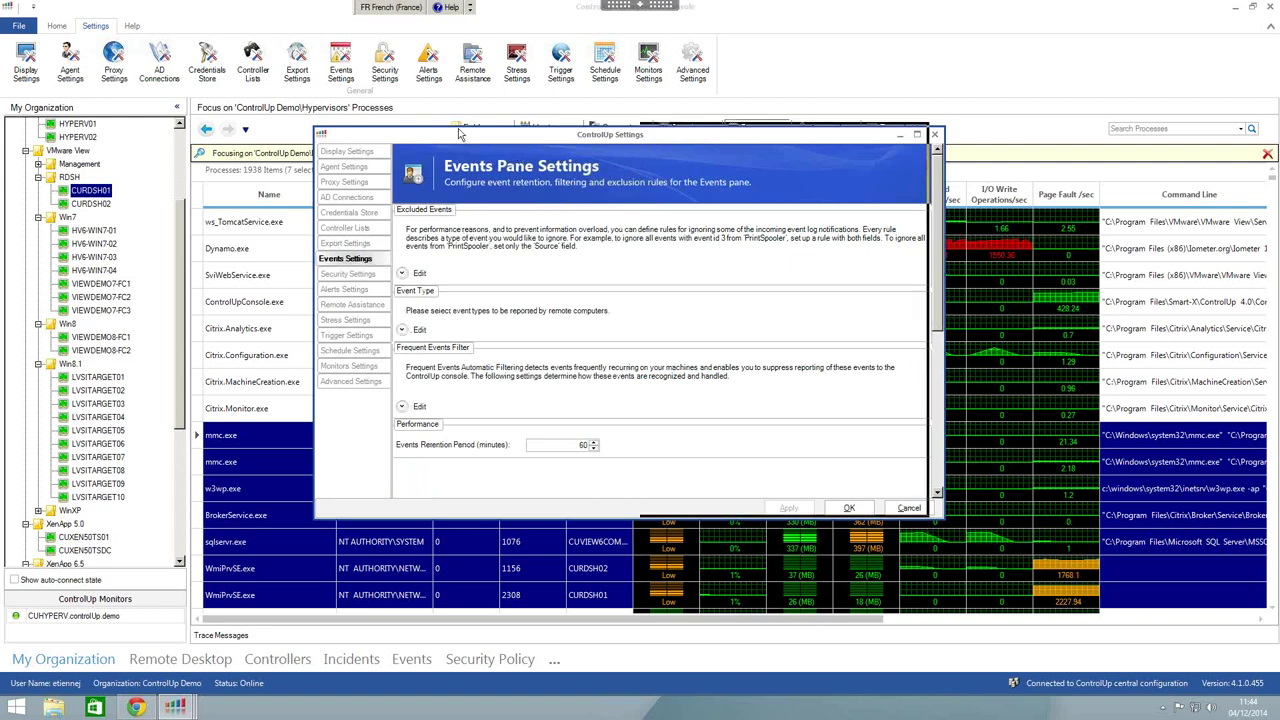
drag(460, 133, 384, 117)
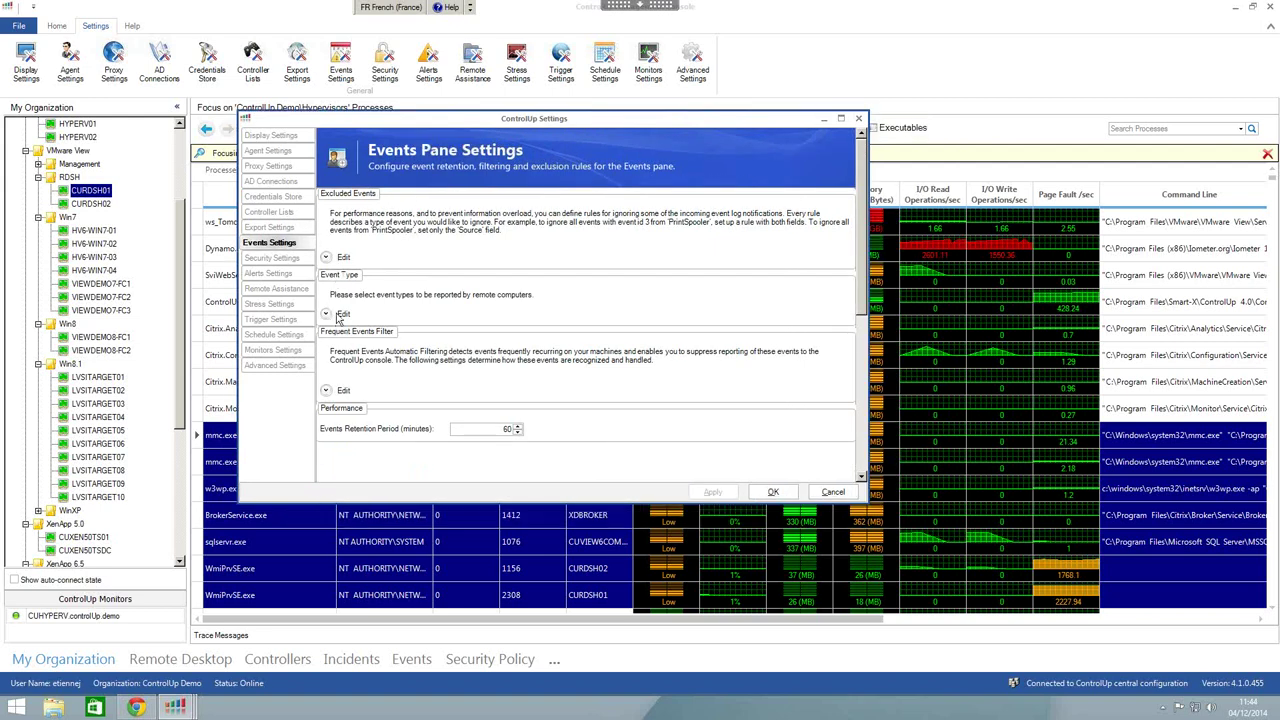
click(330, 259)
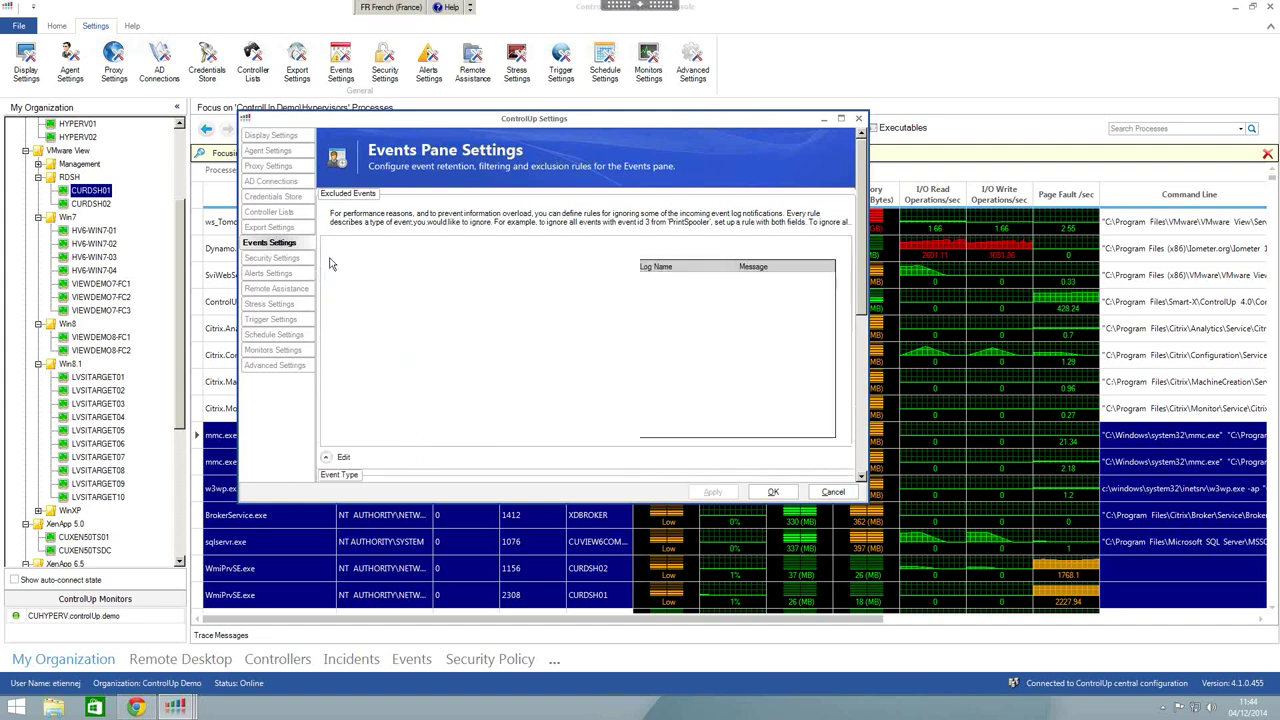
click(358, 248)
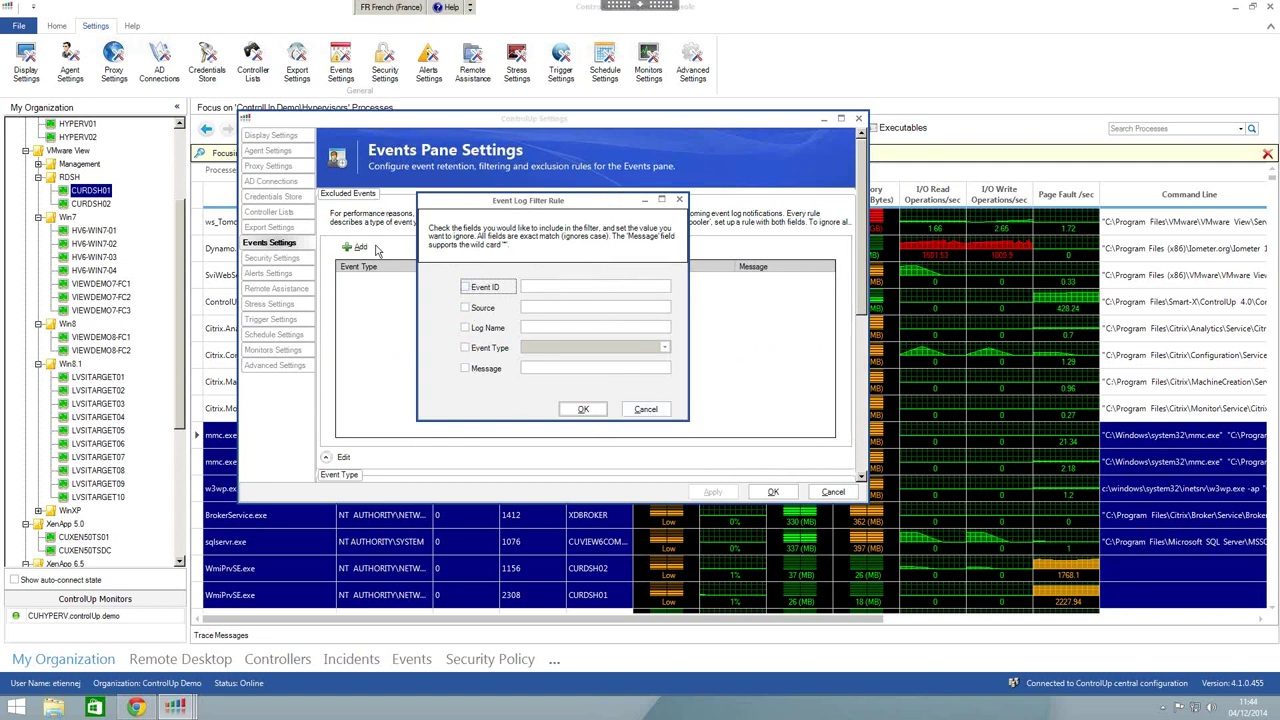
click(646, 409)
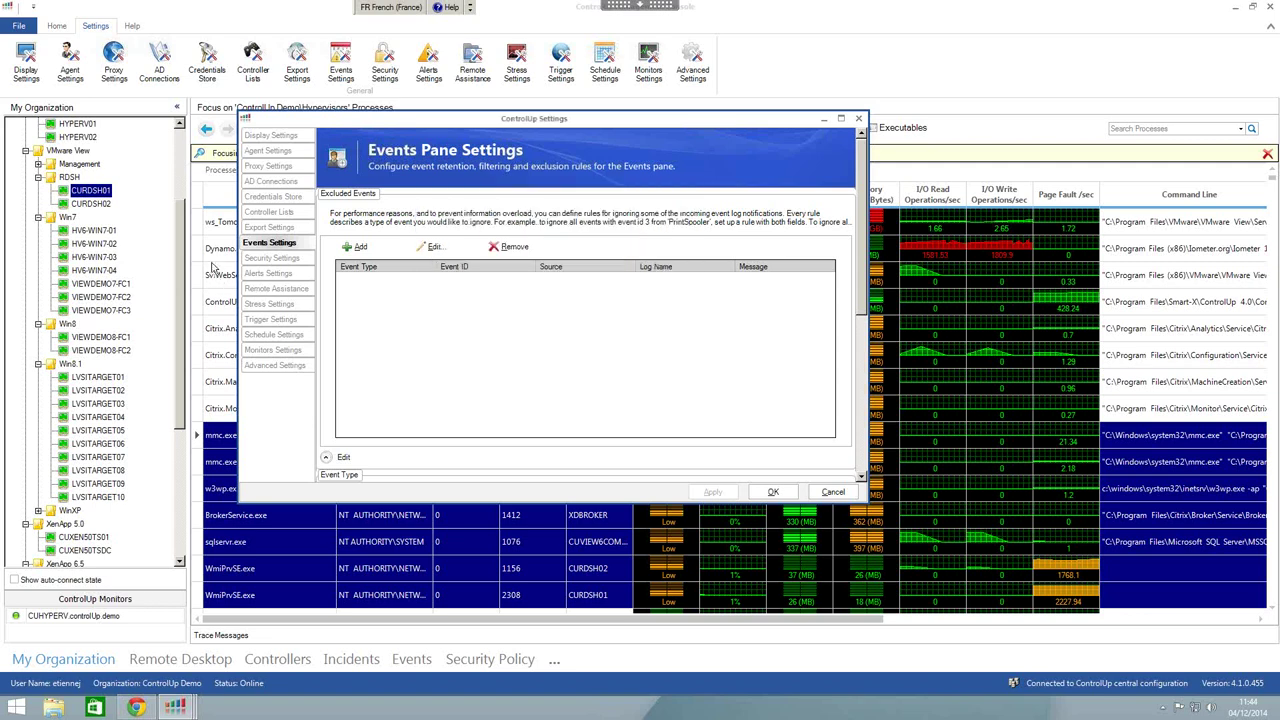
- Review the organization owner and roles manager in the Security Settings and the stress level notifications in the Alerts Settings
click(276, 258)
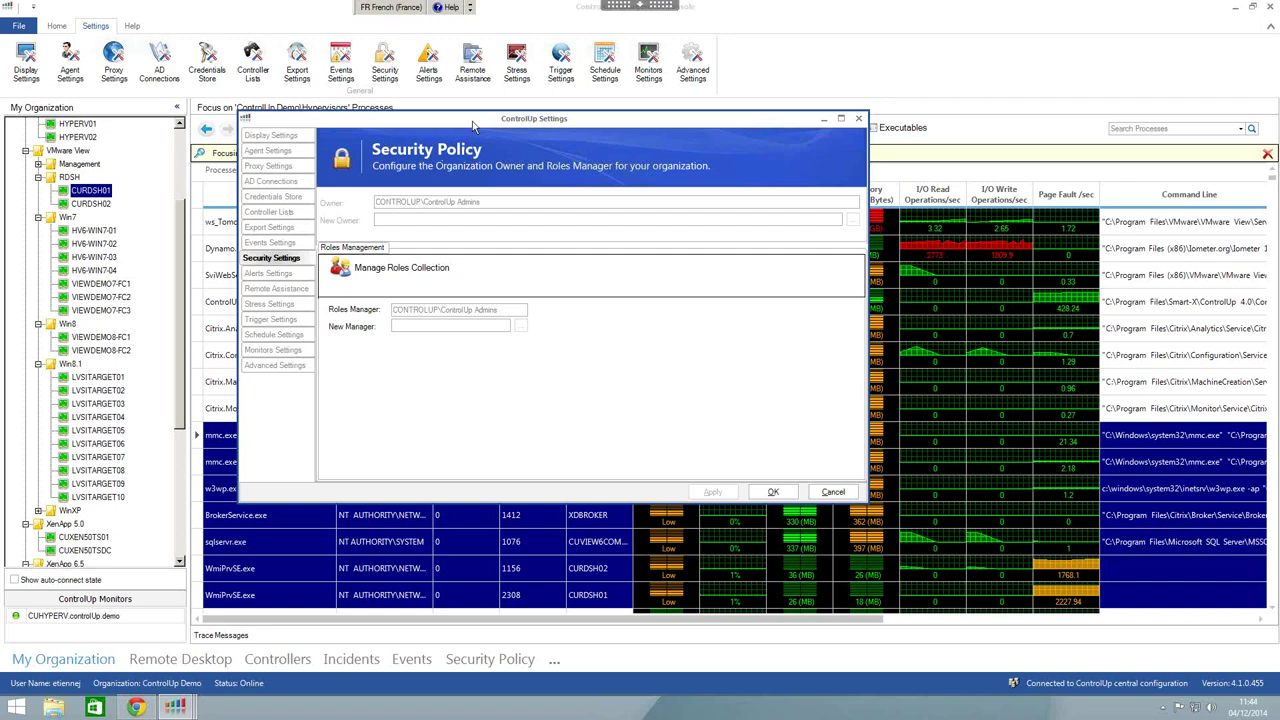
drag(502, 124, 560, 132)
mouse_move(530, 187)
mouse_down()
mouse_move(374, 203)
mouse_move(845, 278)
mouse_move(577, 227)
mouse_up()
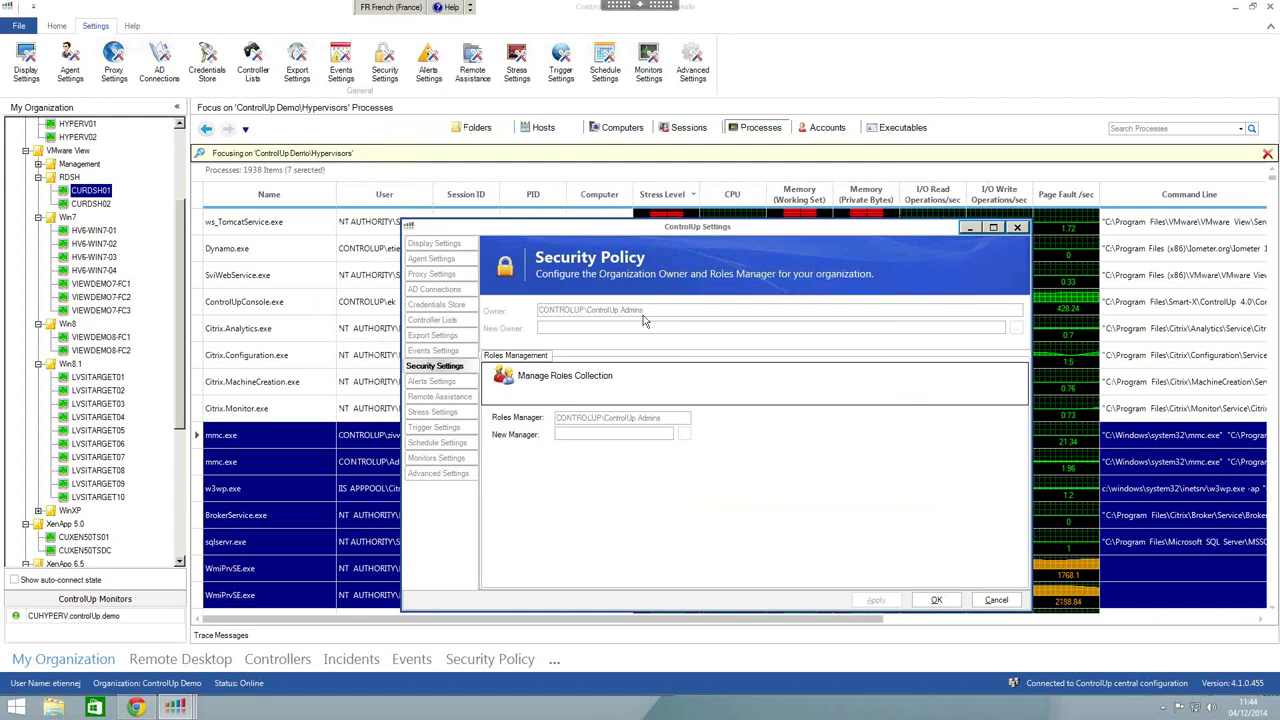
click(448, 384)
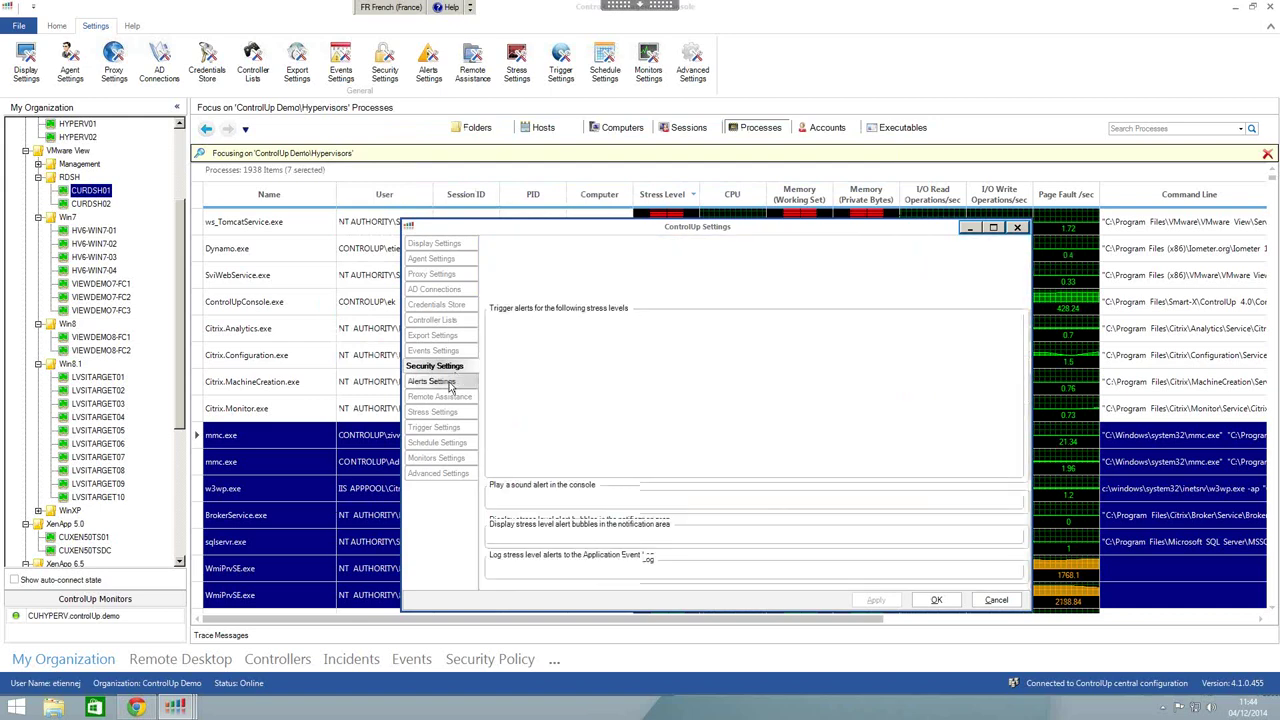
drag(738, 229, 689, 152)
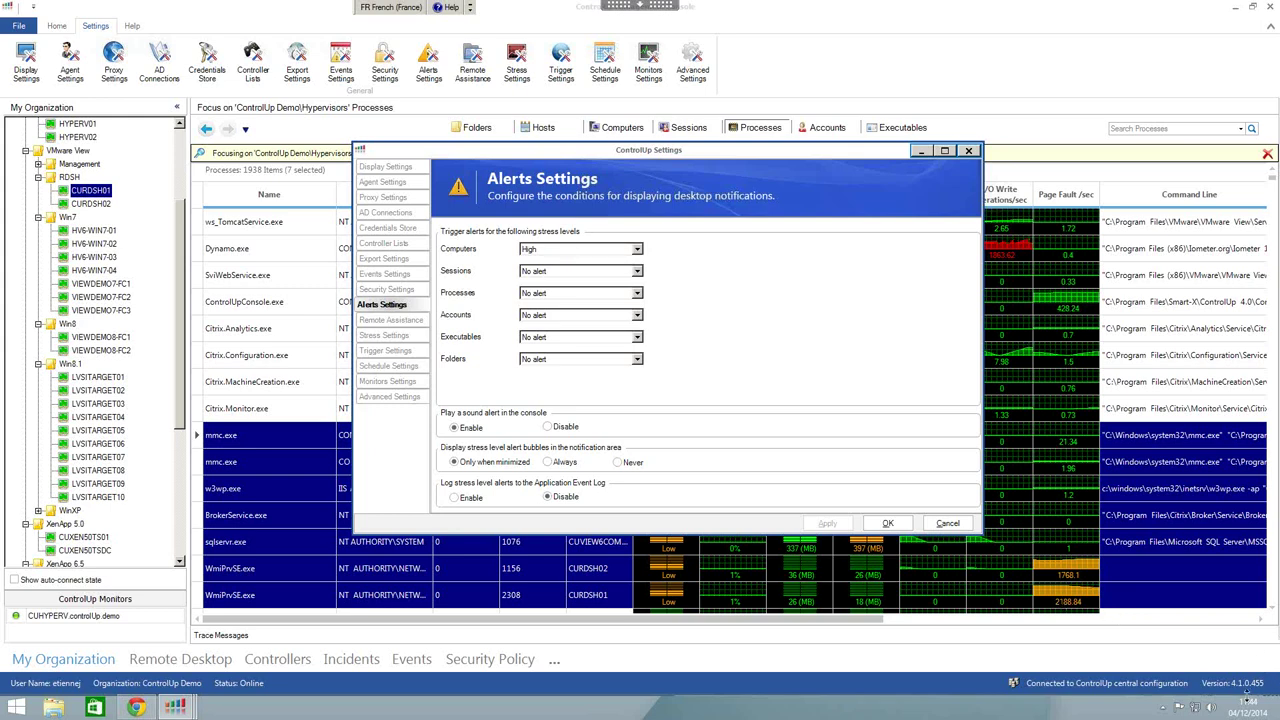
mouse_move(1252, 712)
- Open the Remote Assistance settings and examine the ICA file template used for session shadowing
click(395, 322)
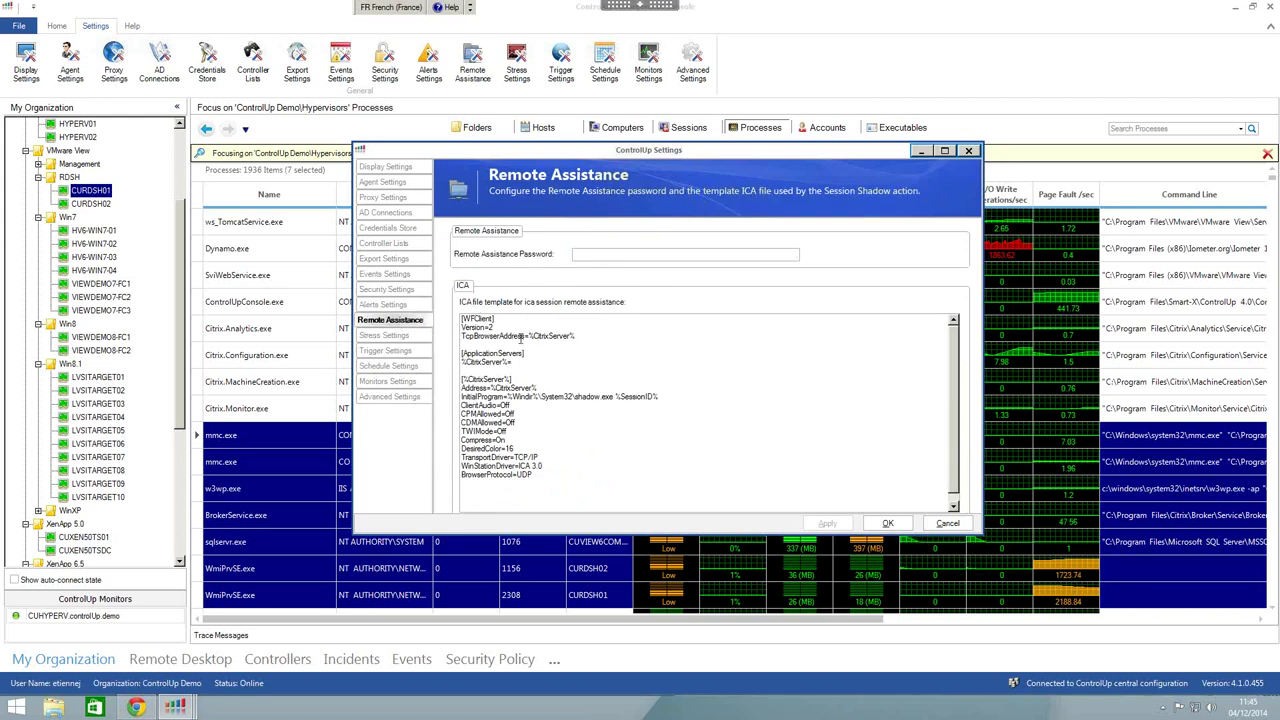
drag(550, 469, 460, 316)
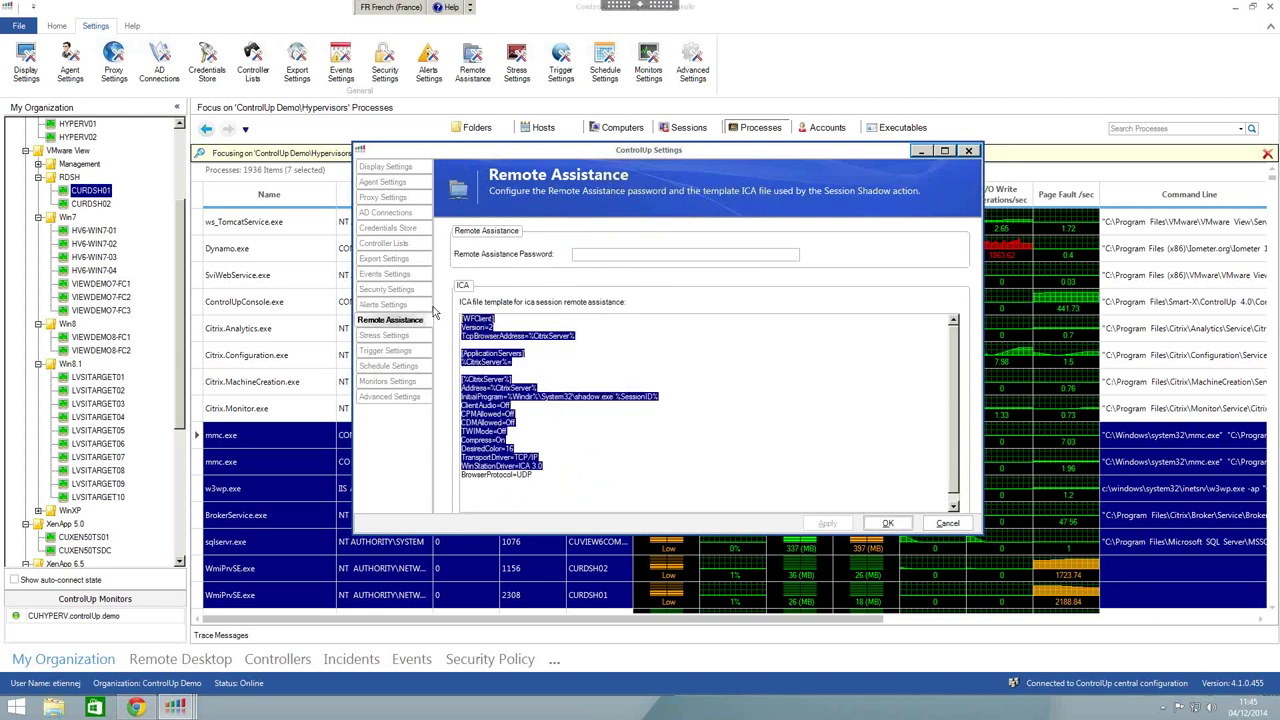
click(625, 425)
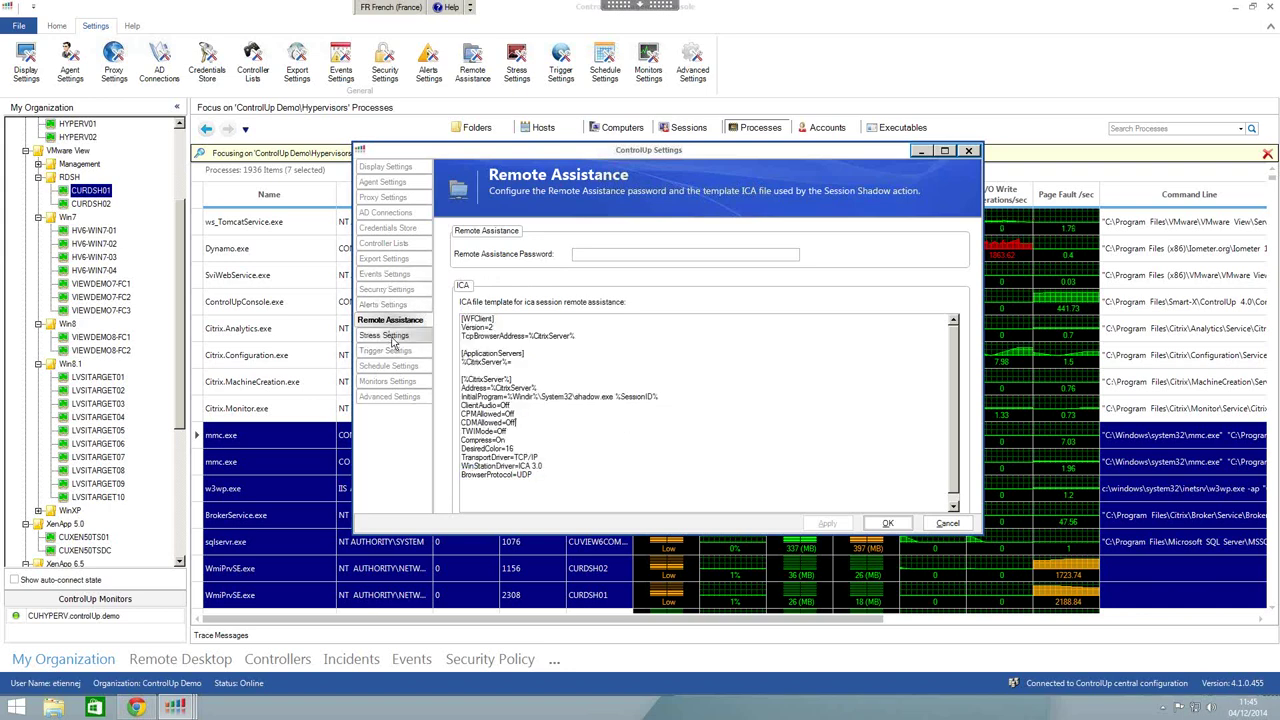
- Open the Stress Settings and maximize the settings window
click(391, 337)
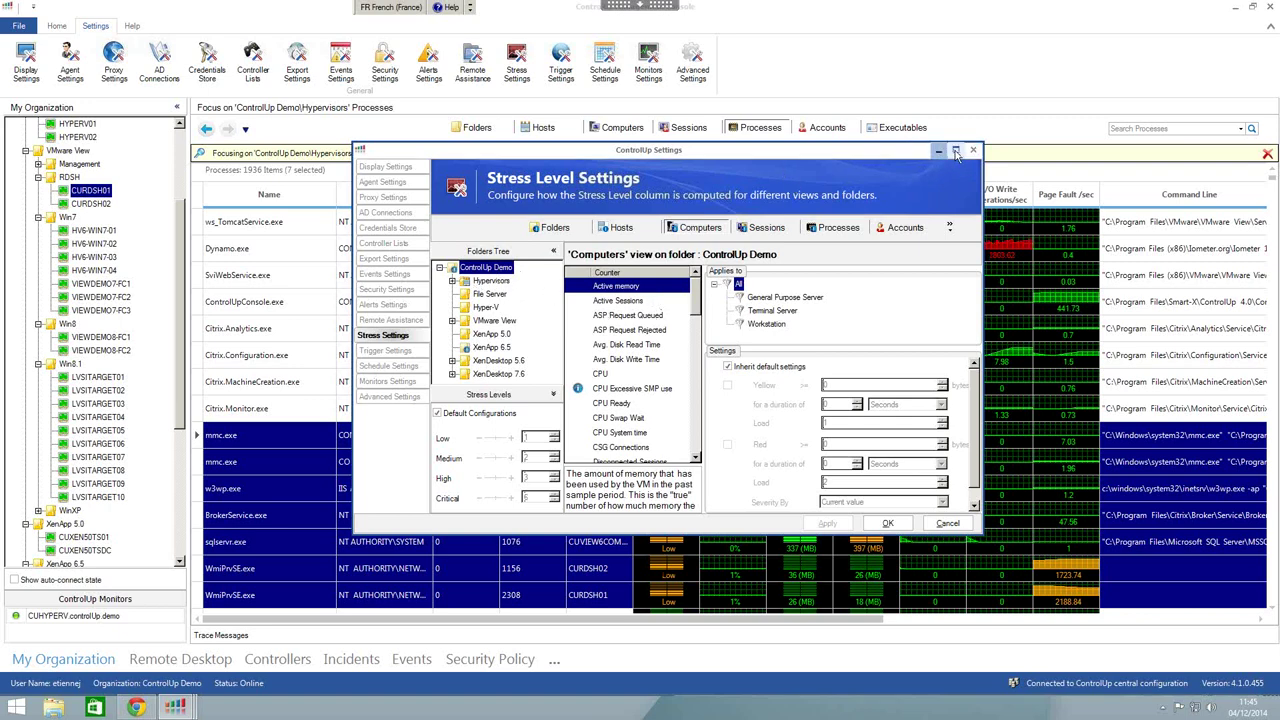
click(955, 151)
mouse_move(175, 707)
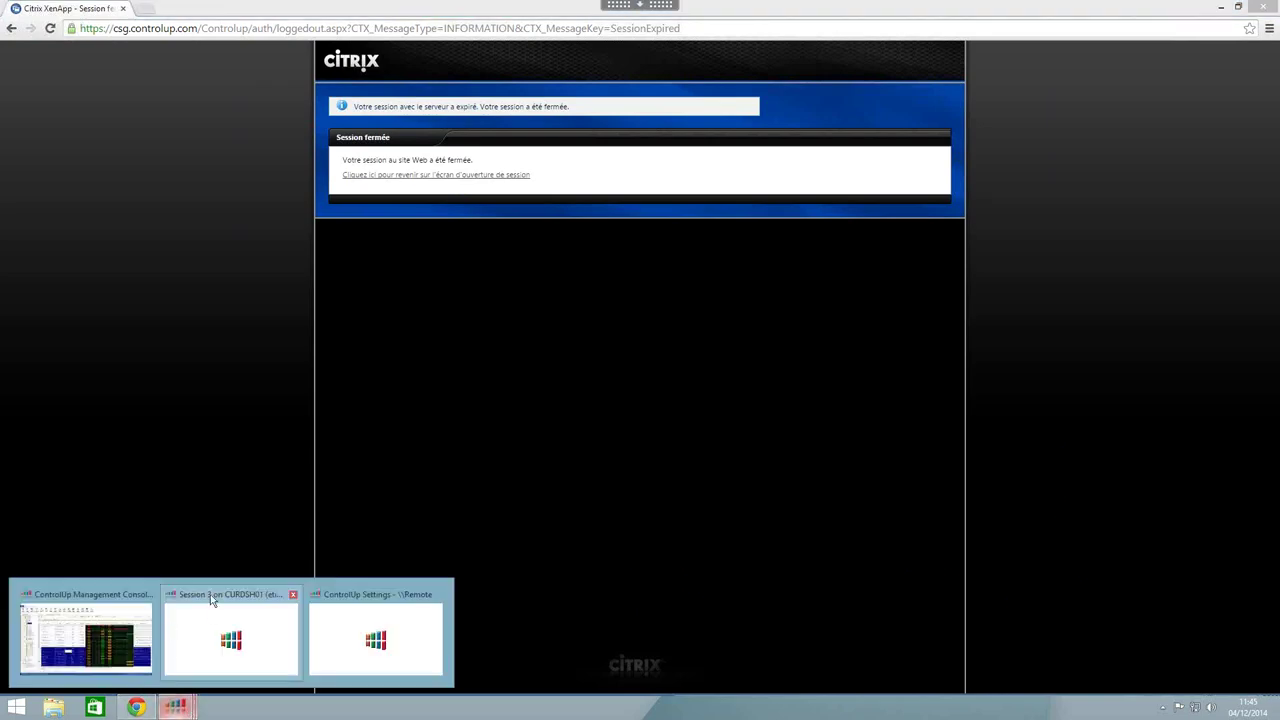
click(210, 594)
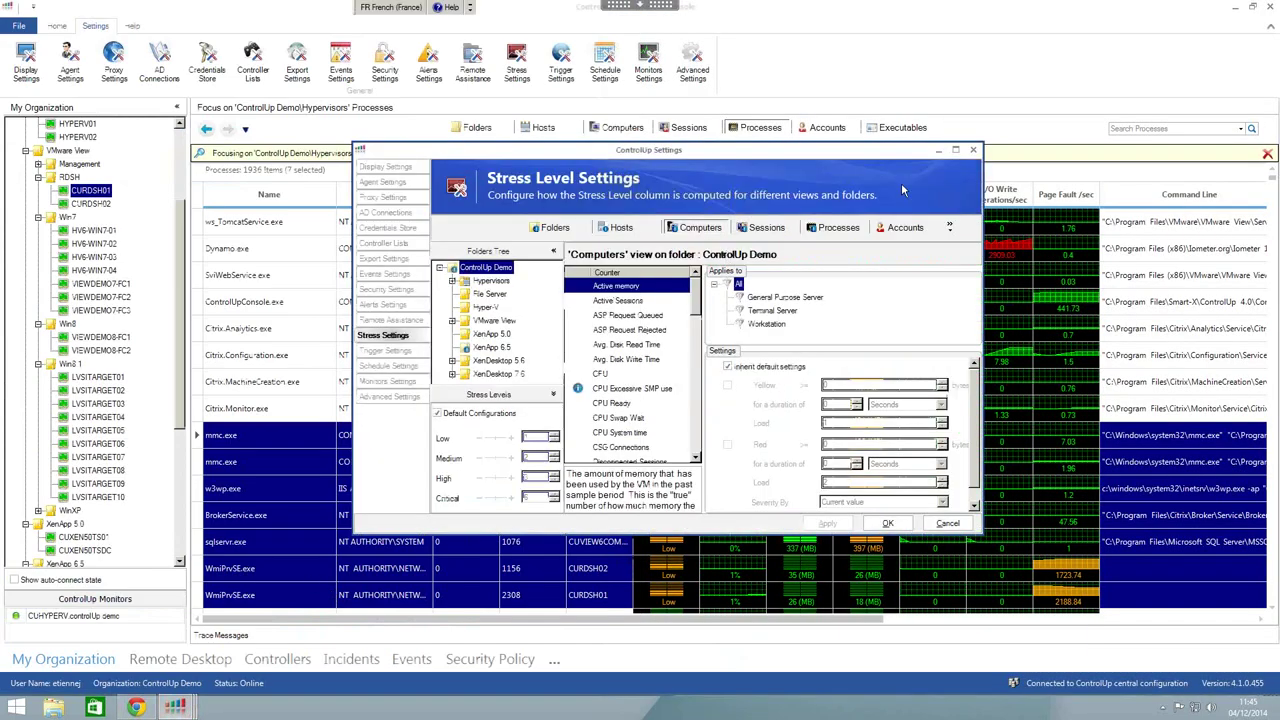
click(955, 151)
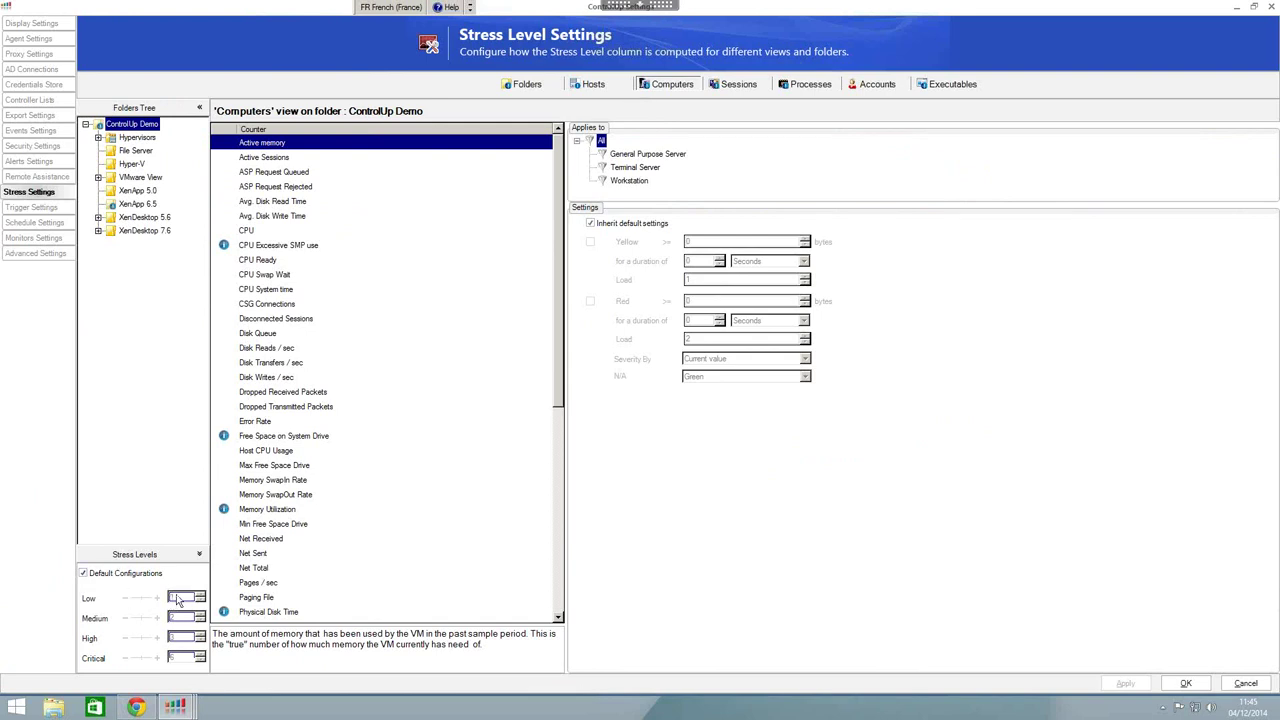
- Examine the thresholds and loads for CPU Excessive SMP use and Free Space on System Drive, and show the Hypervisors folder's computer stress settings
click(280, 248)
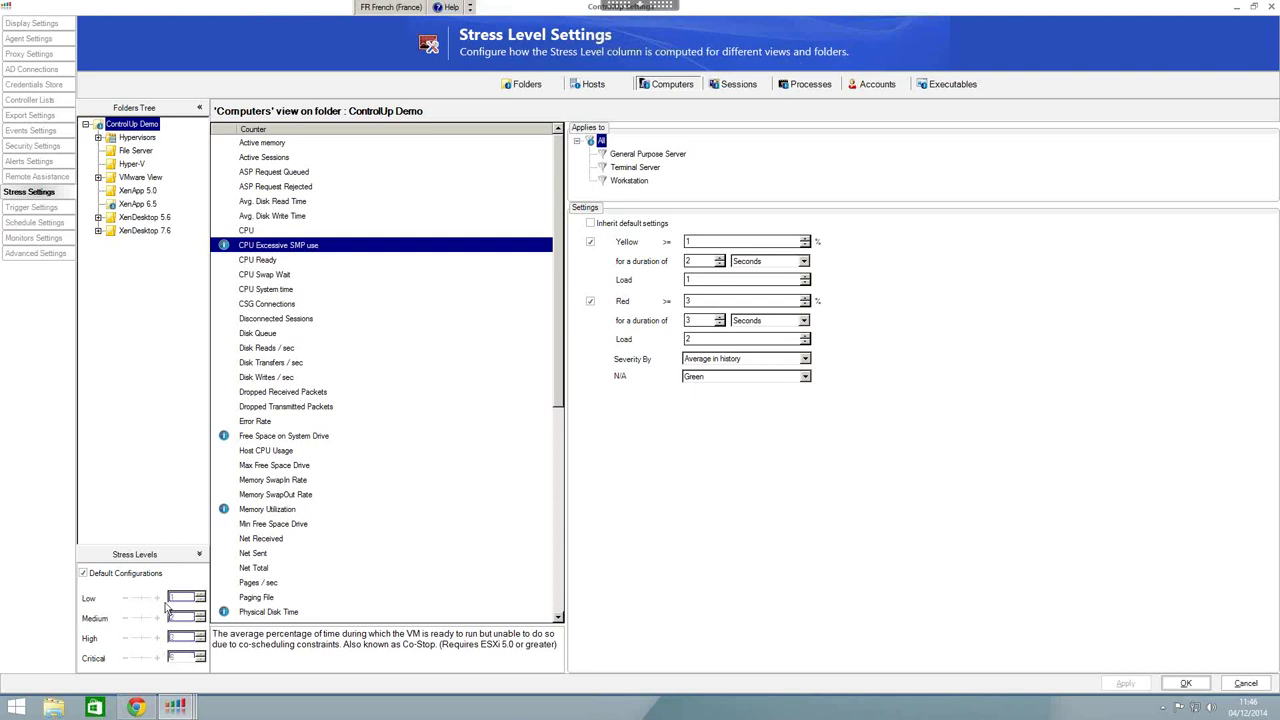
click(287, 439)
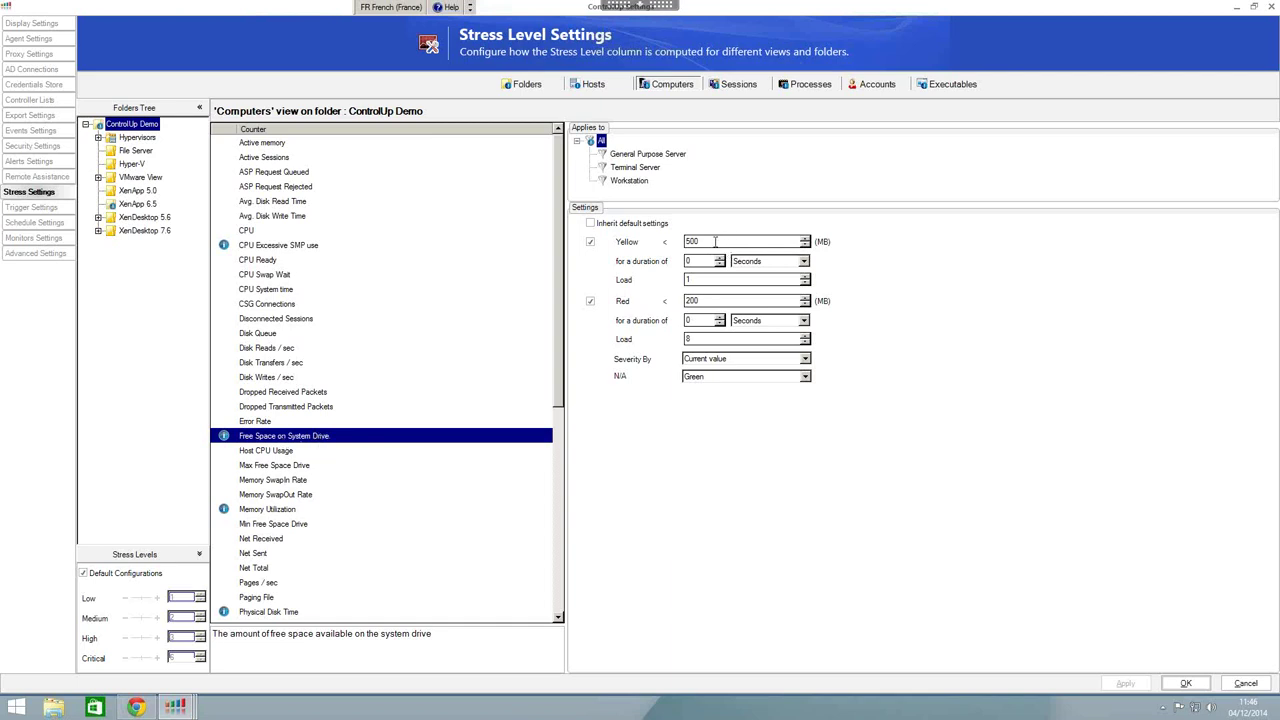
drag(710, 241, 671, 241)
click(704, 279)
double_click(698, 339)
click(146, 140)
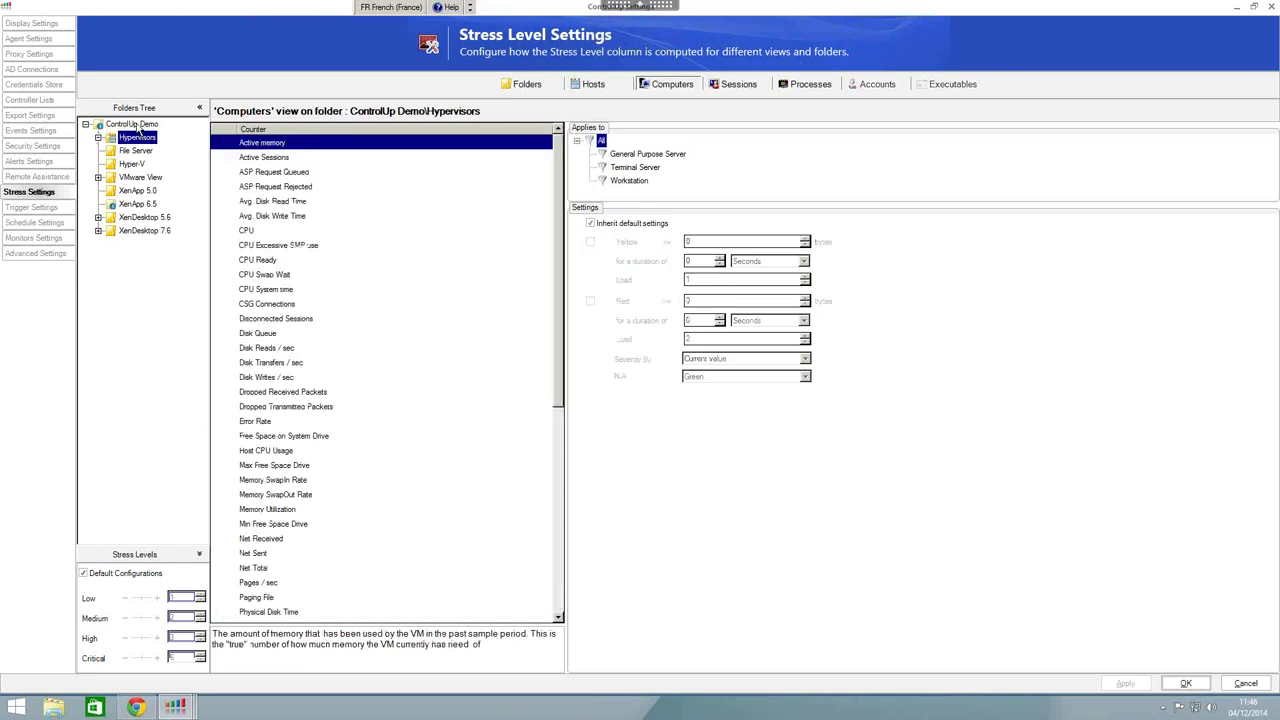
- Compare the computer stress settings of the ControlUp Demo root, XenDesktop 5.6, XenApp 5.0 and VMware View folders, including the CPU Ready counter
click(135, 124)
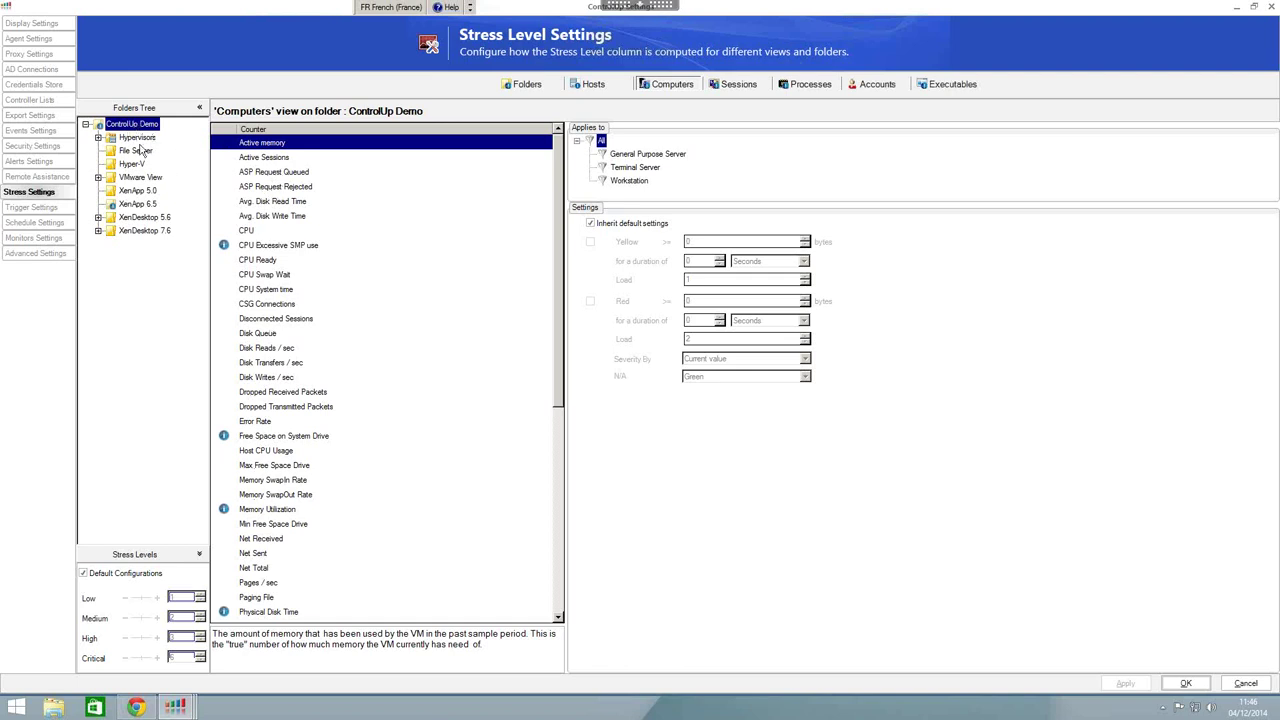
click(138, 217)
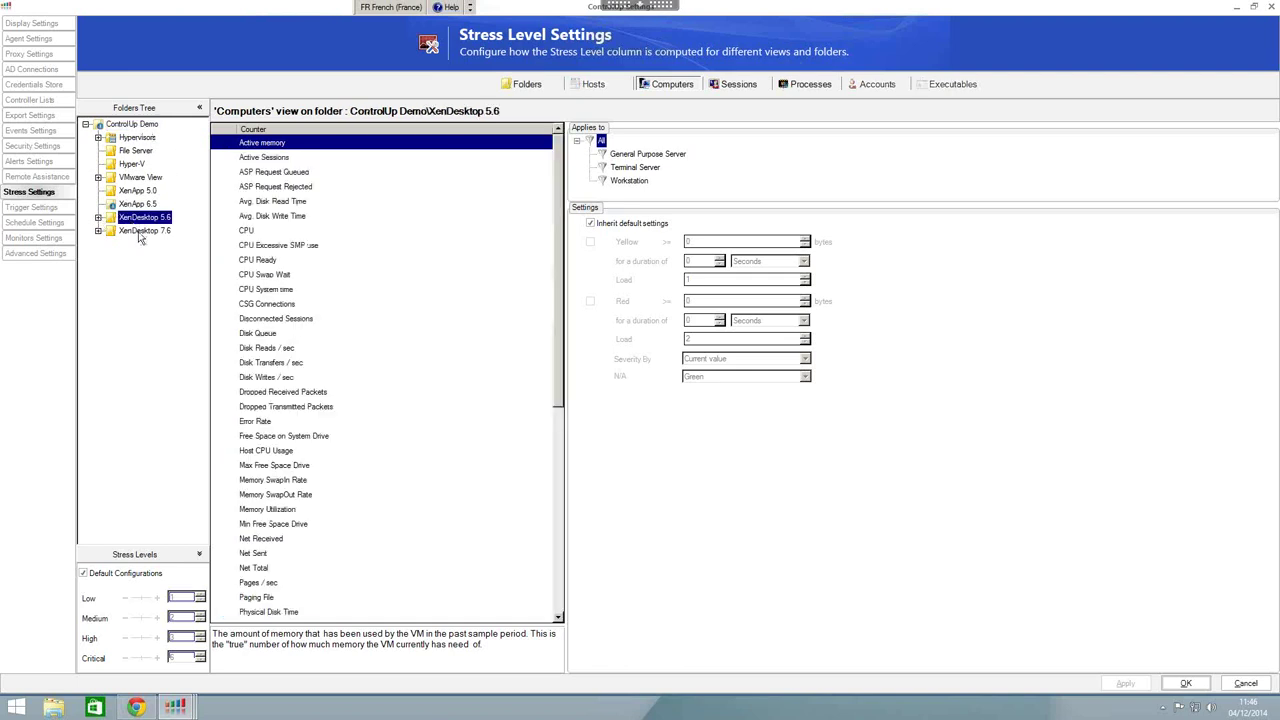
click(265, 261)
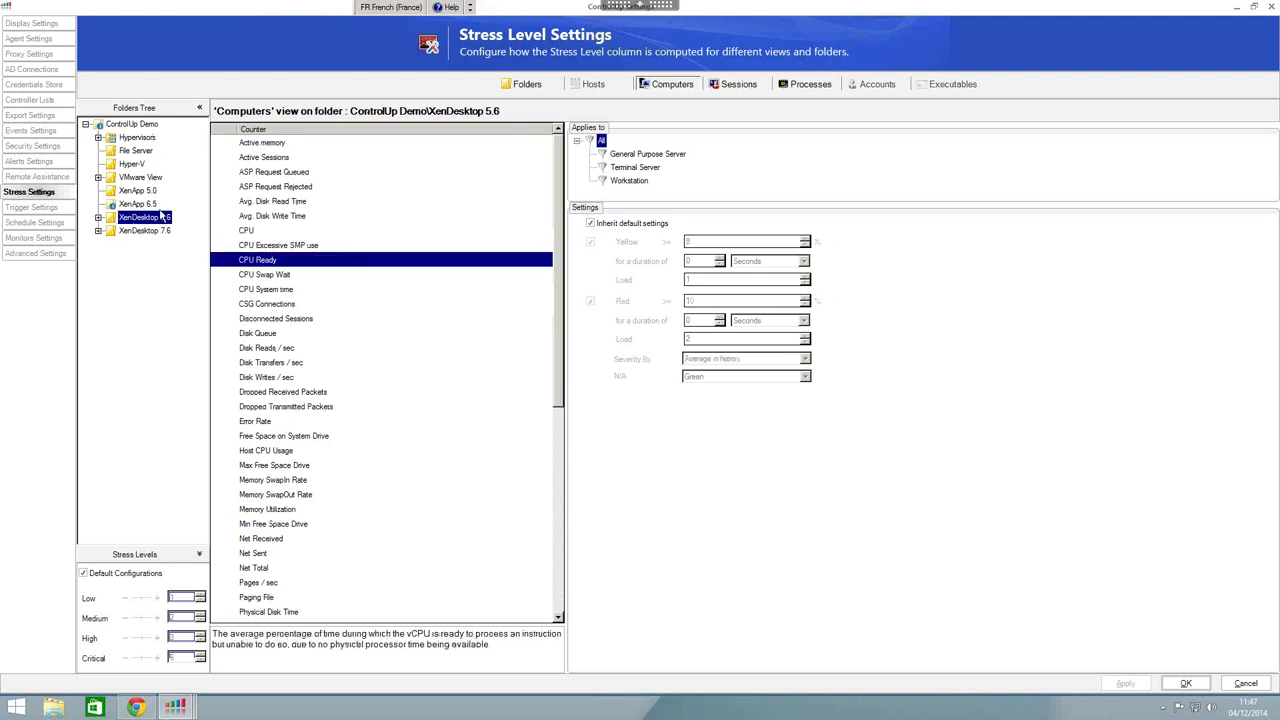
click(140, 191)
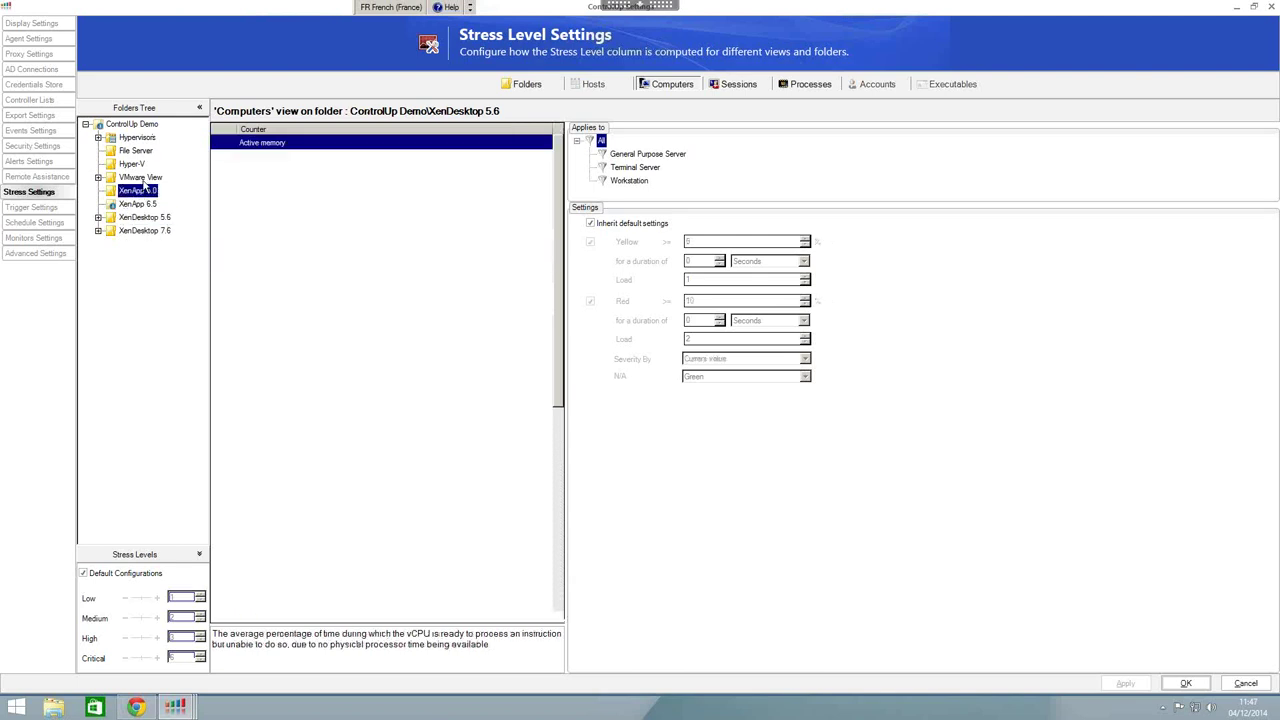
click(148, 178)
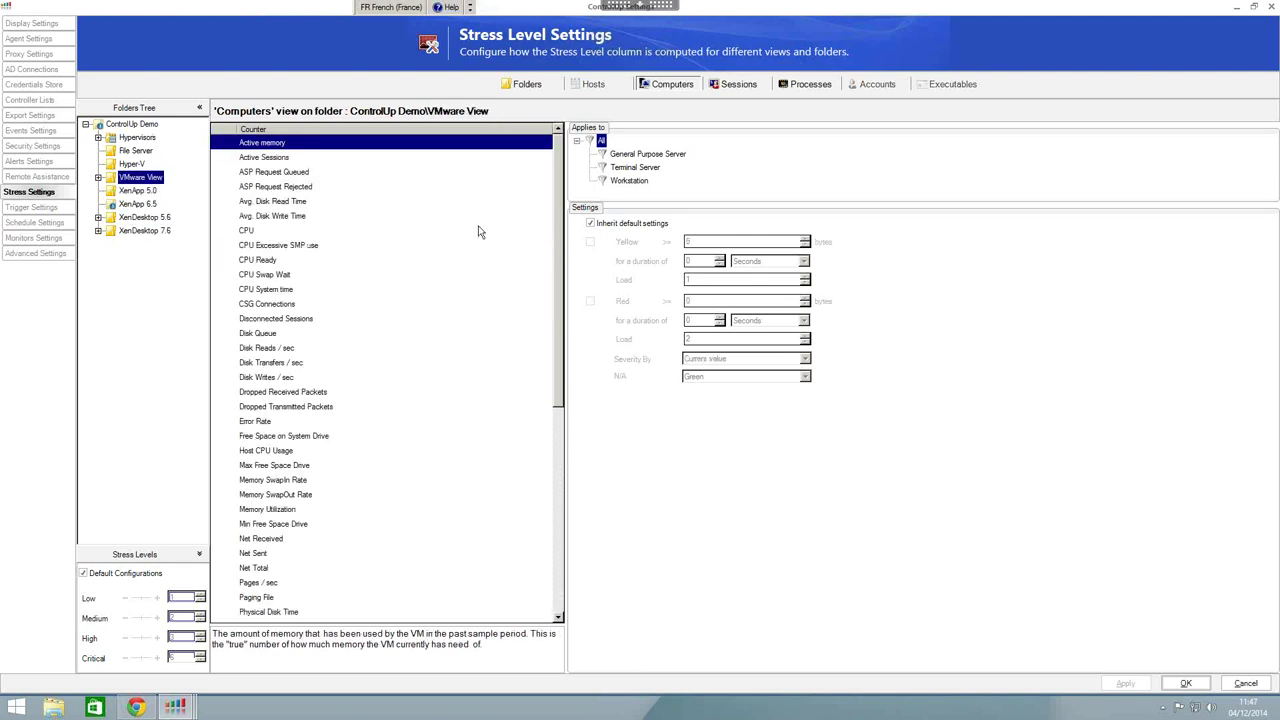
scroll(574, 250, down, 8)
- Review the incident triggers in the Trigger Settings and open the second User Logged On trigger for editing
click(33, 207)
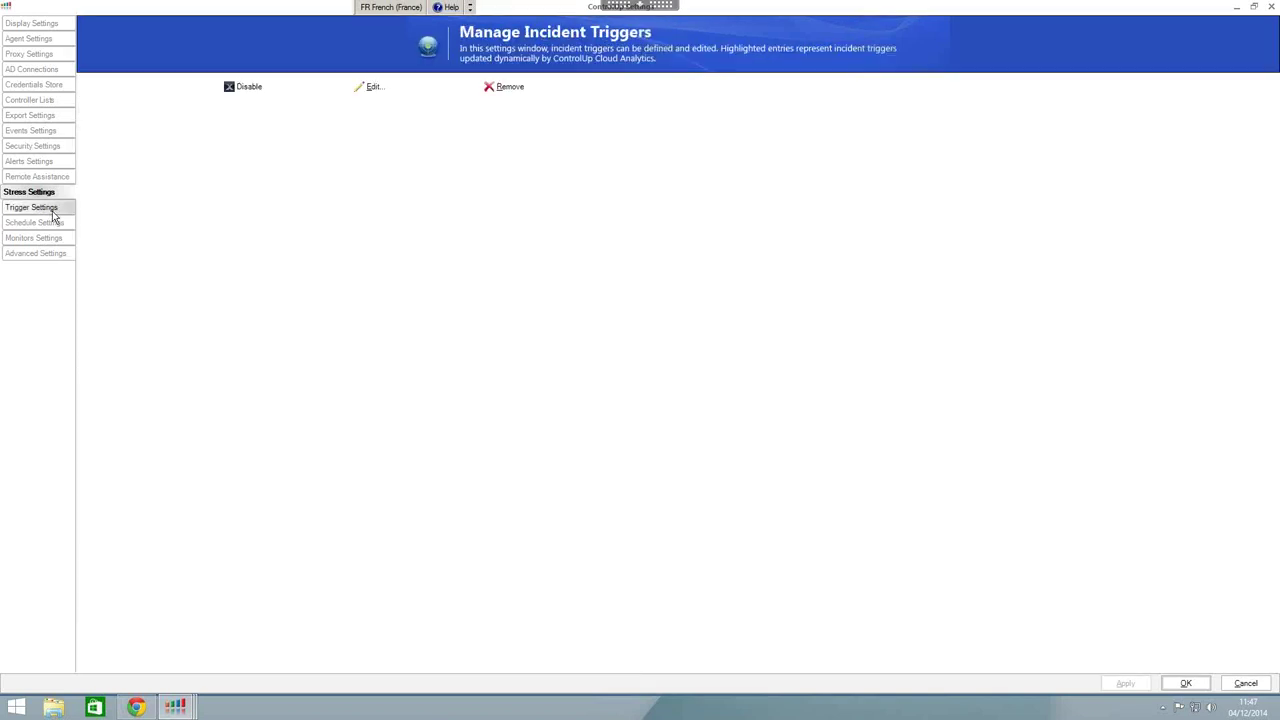
click(478, 196)
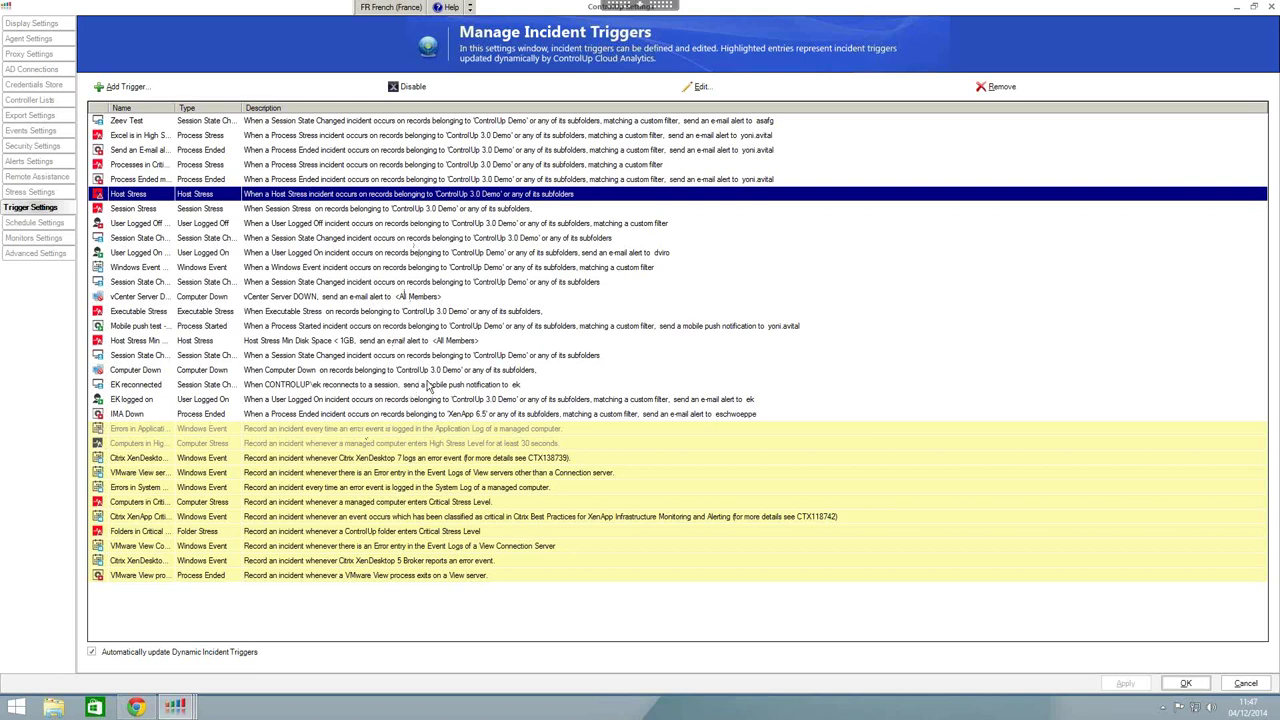
click(380, 402)
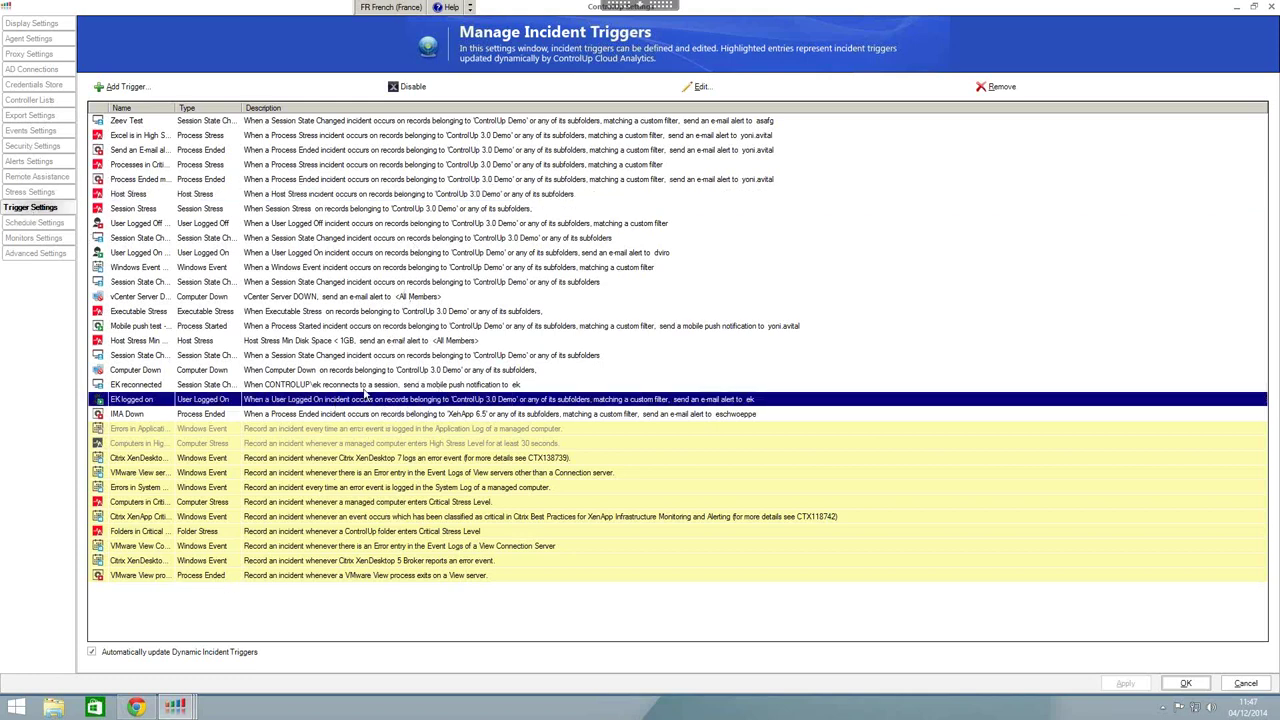
double_click(464, 399)
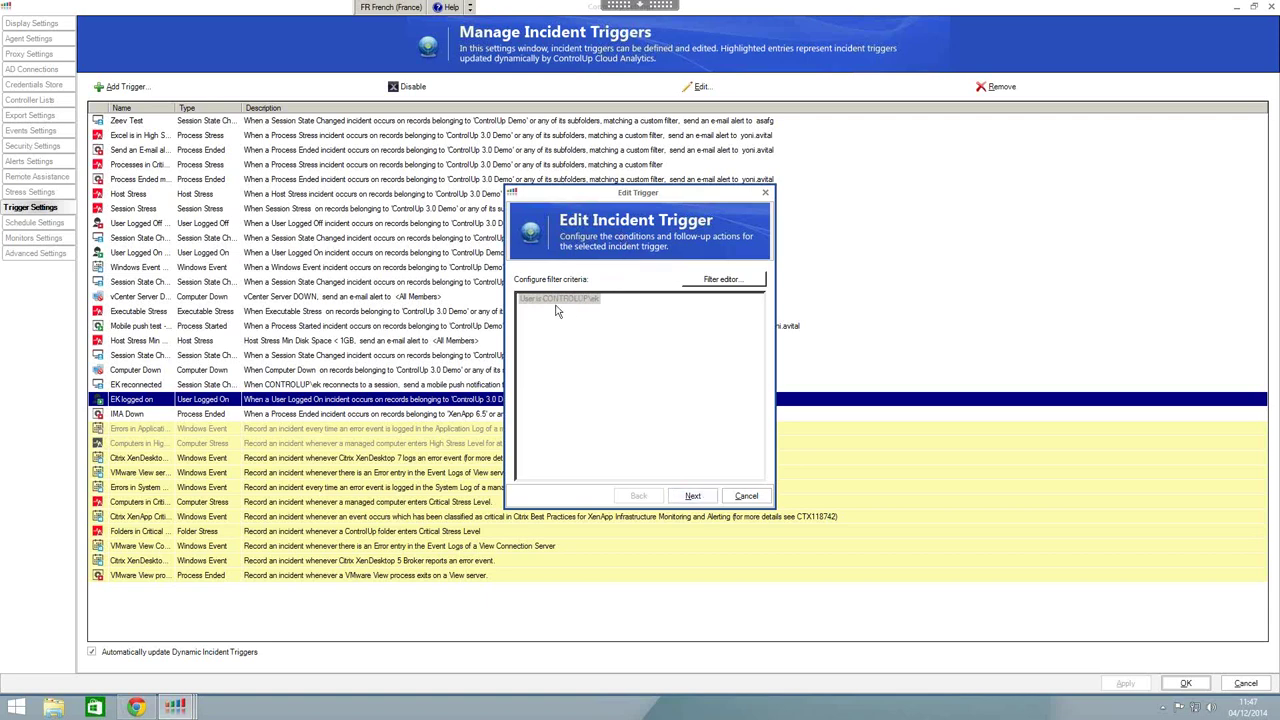
- Examine the trigger's scope and schedule, and its push notification, sound alert and e-mail follow-up actions
click(699, 486)
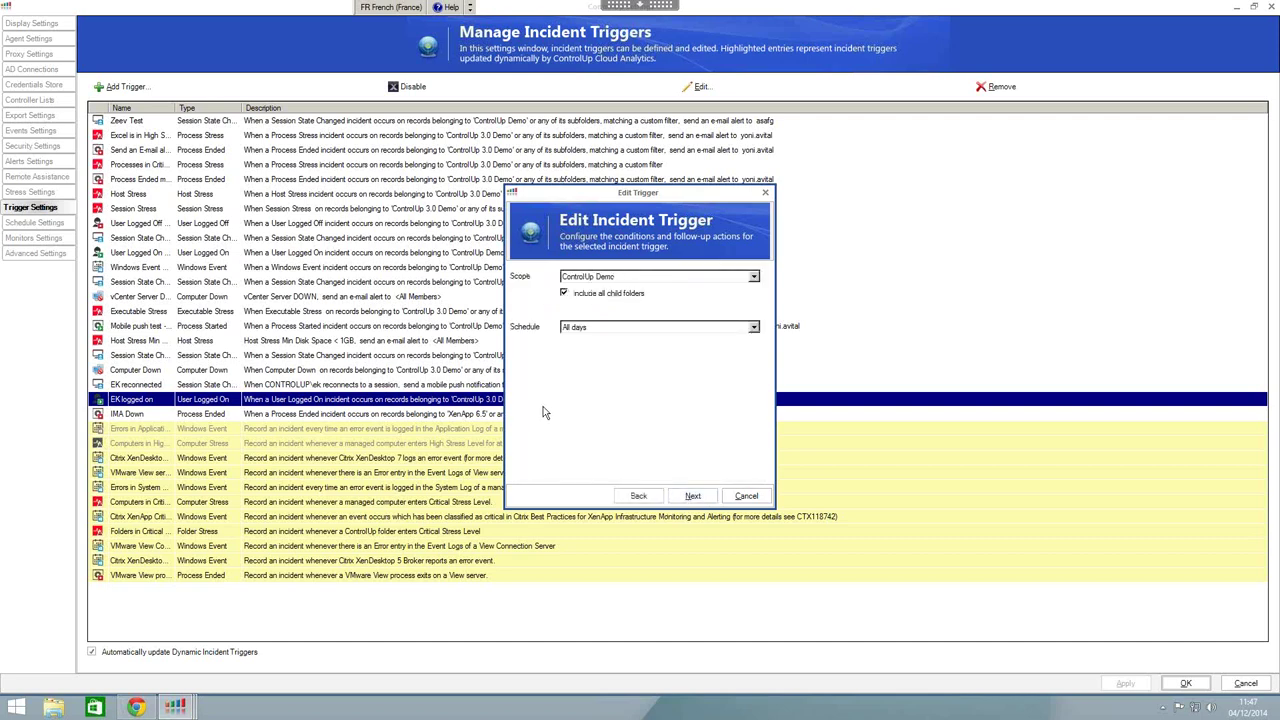
click(690, 497)
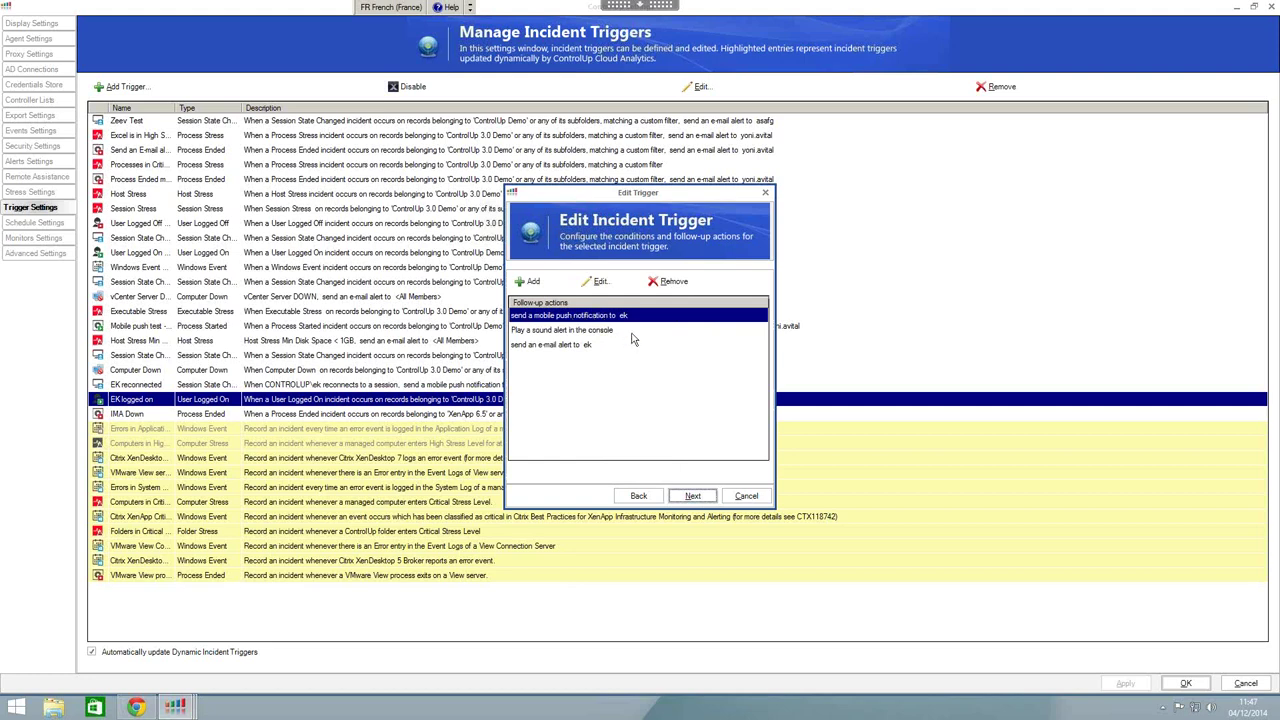
click(632, 333)
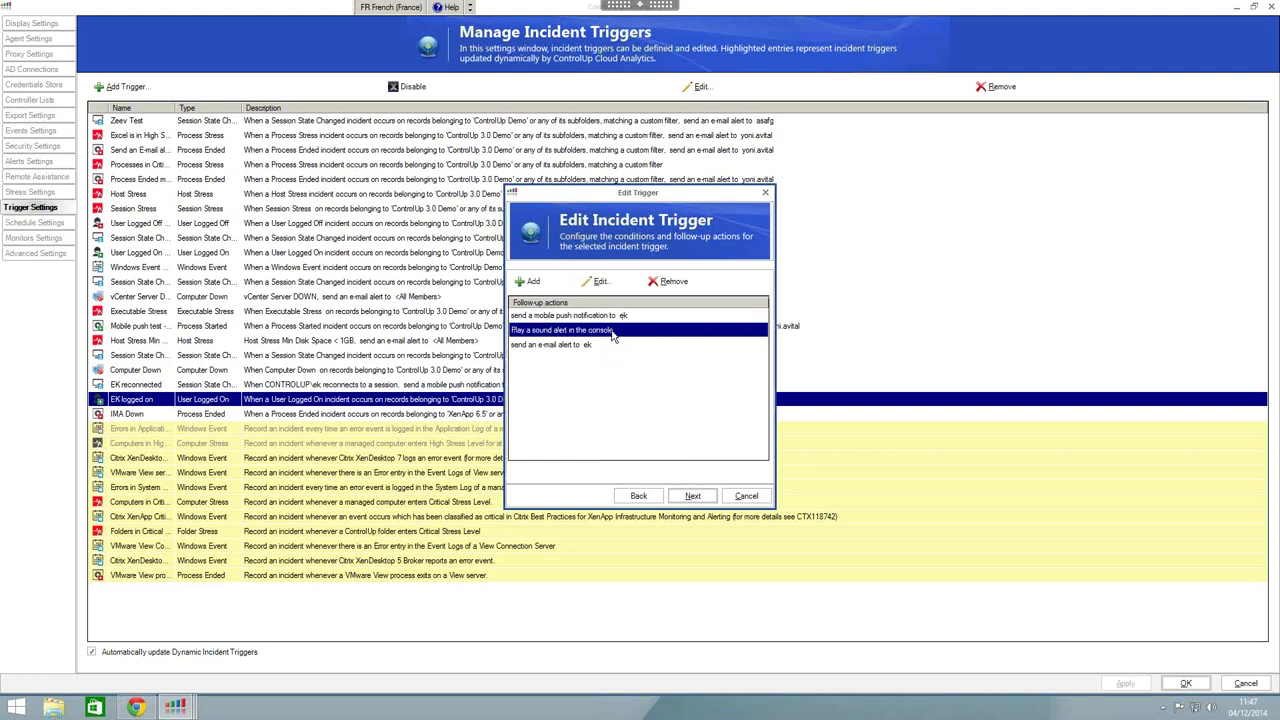
click(583, 347)
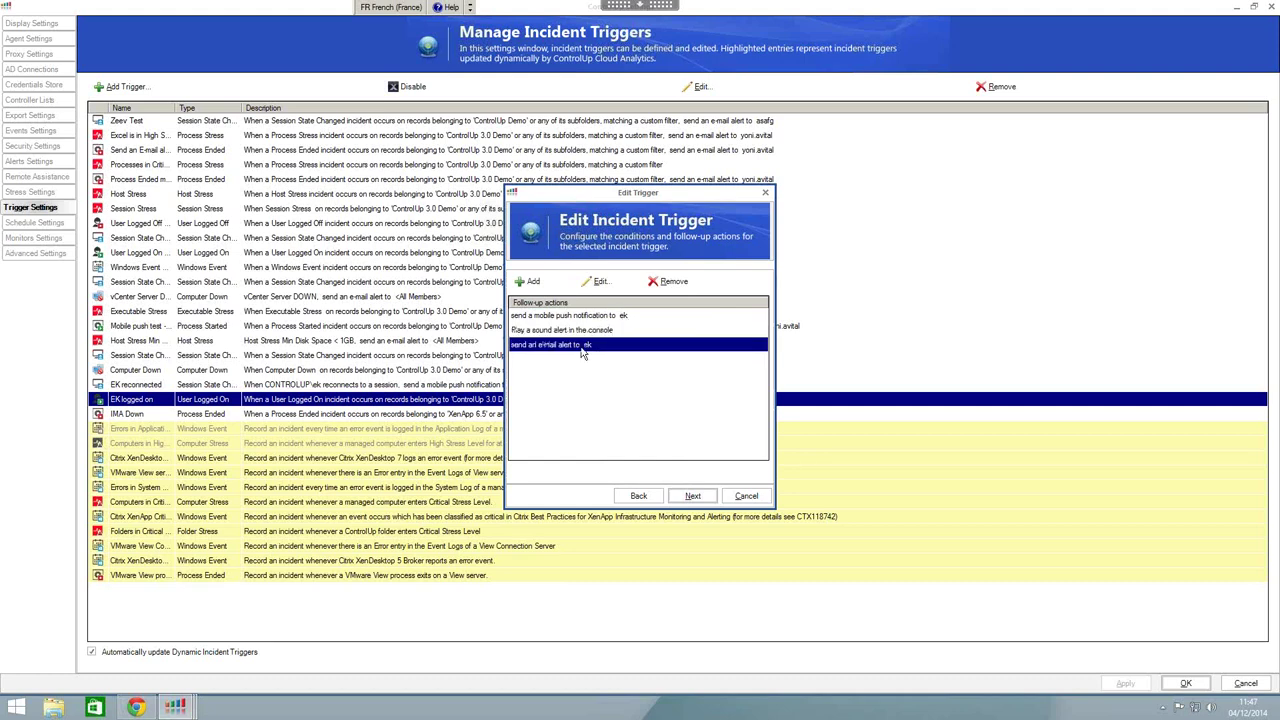
- Inspect the e-mail alert's recipients and the follow-up action types available for a new action, leaving the trigger without saving changes
click(608, 283)
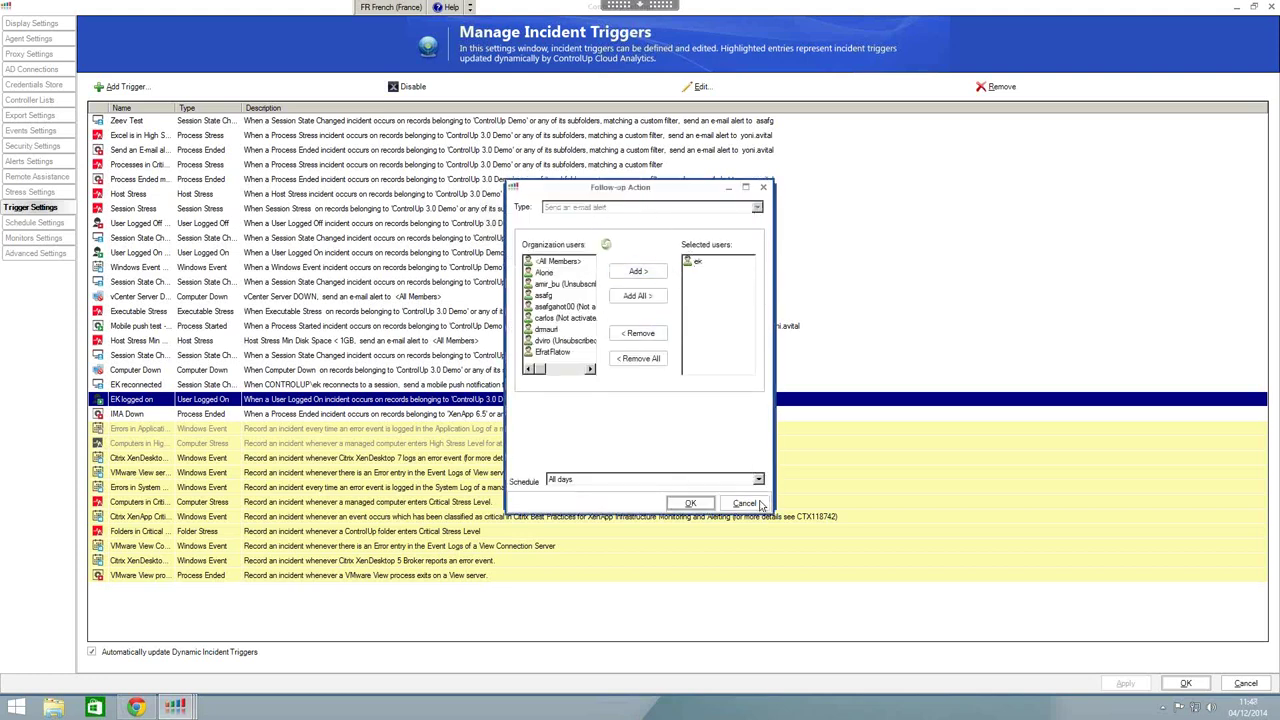
click(543, 281)
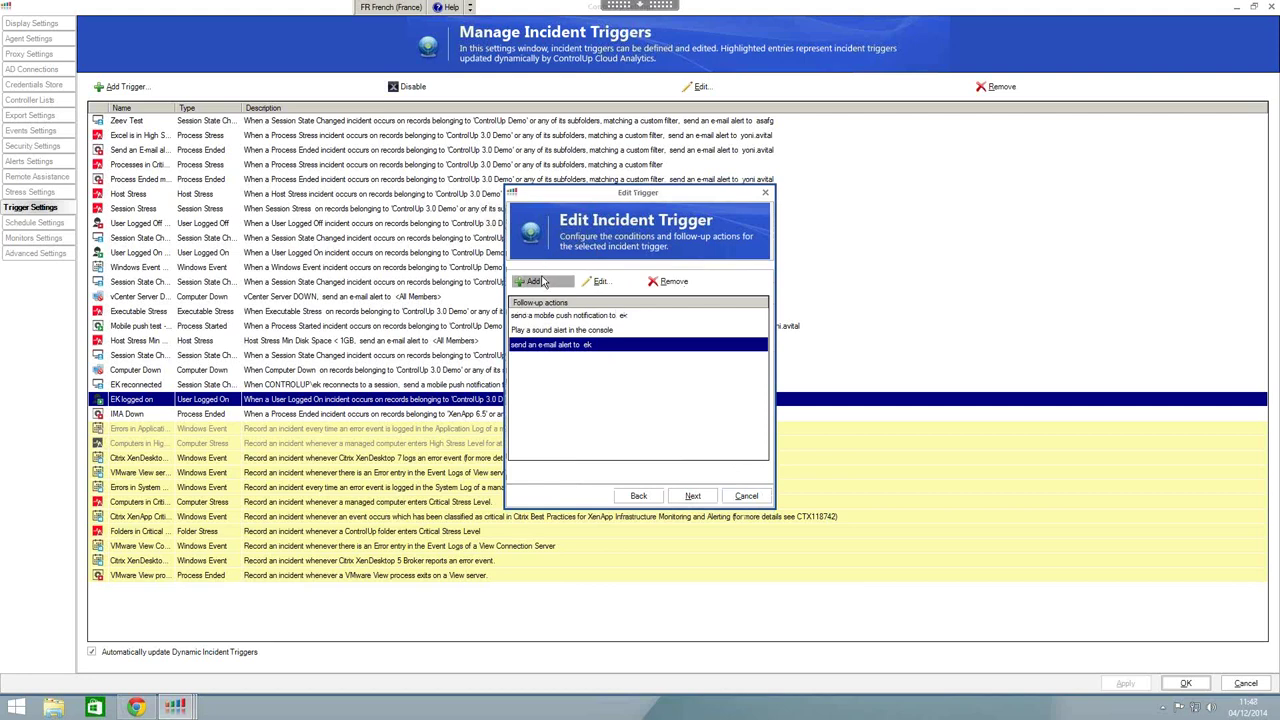
click(660, 209)
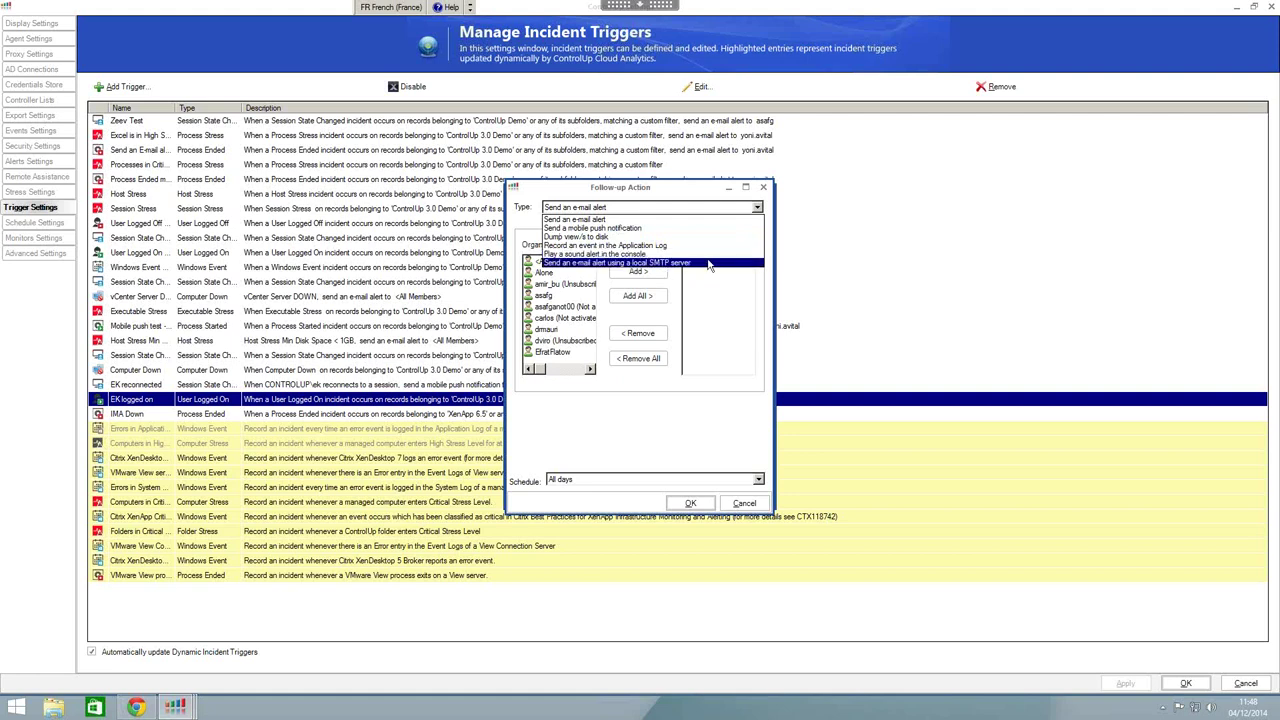
click(707, 425)
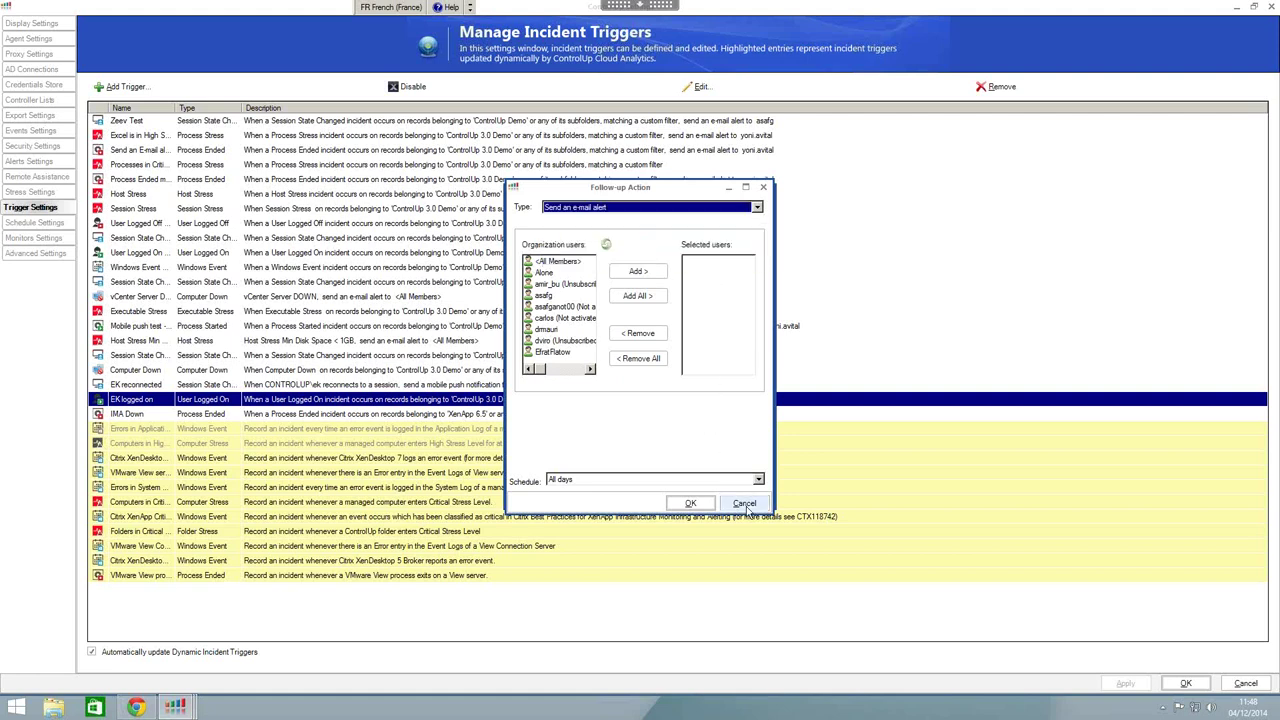
click(744, 503)
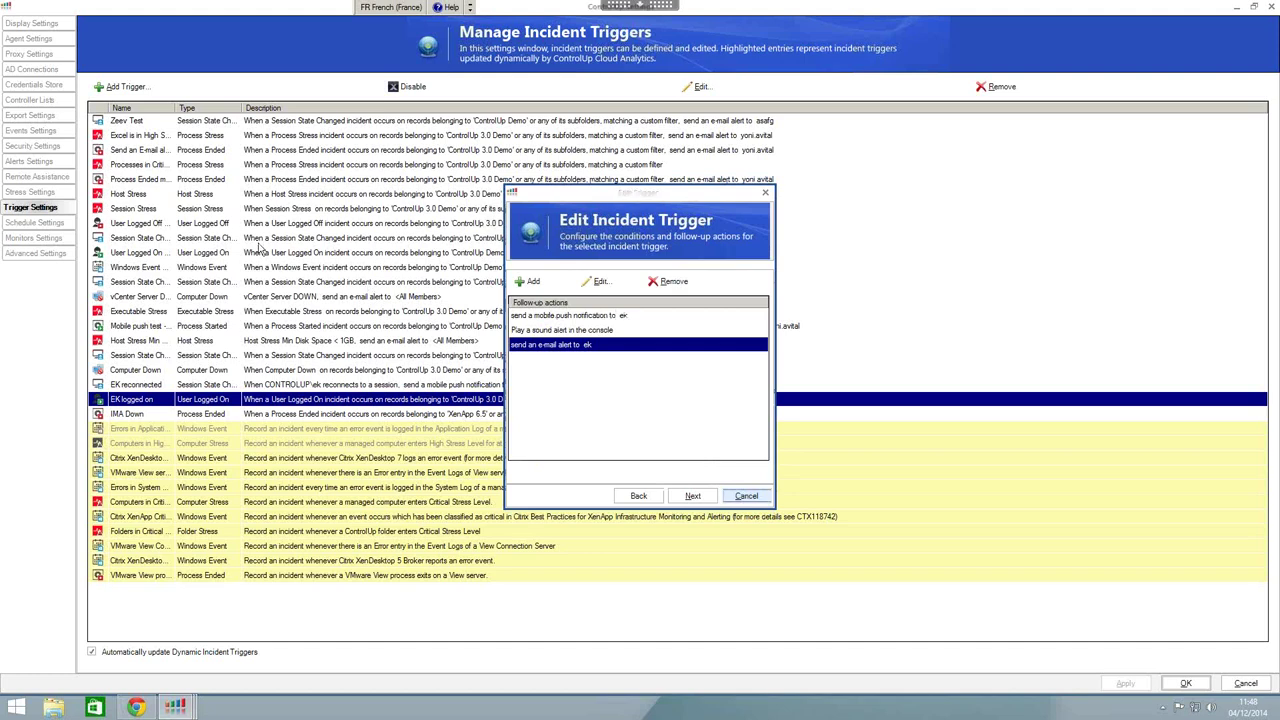
click(746, 497)
- Review the Test, Sun and Tues, and Monday evening schedules in the Schedule Settings
click(36, 223)
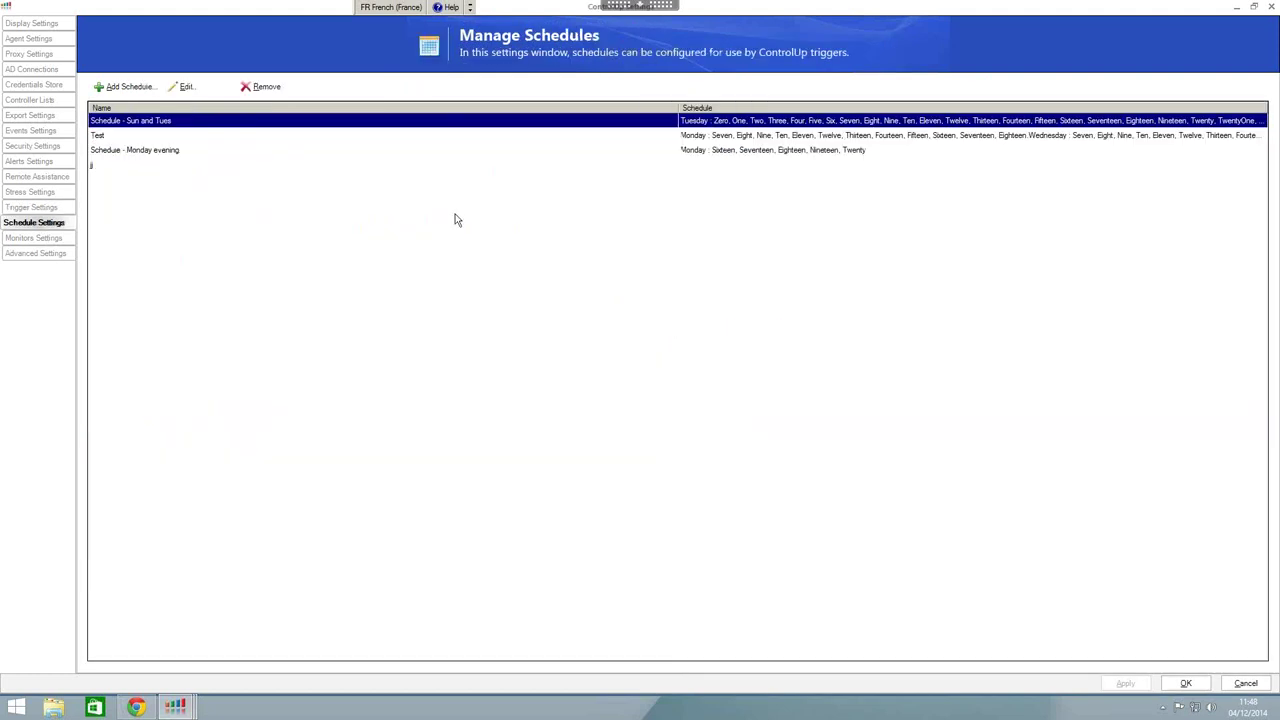
click(200, 134)
click(172, 121)
click(165, 149)
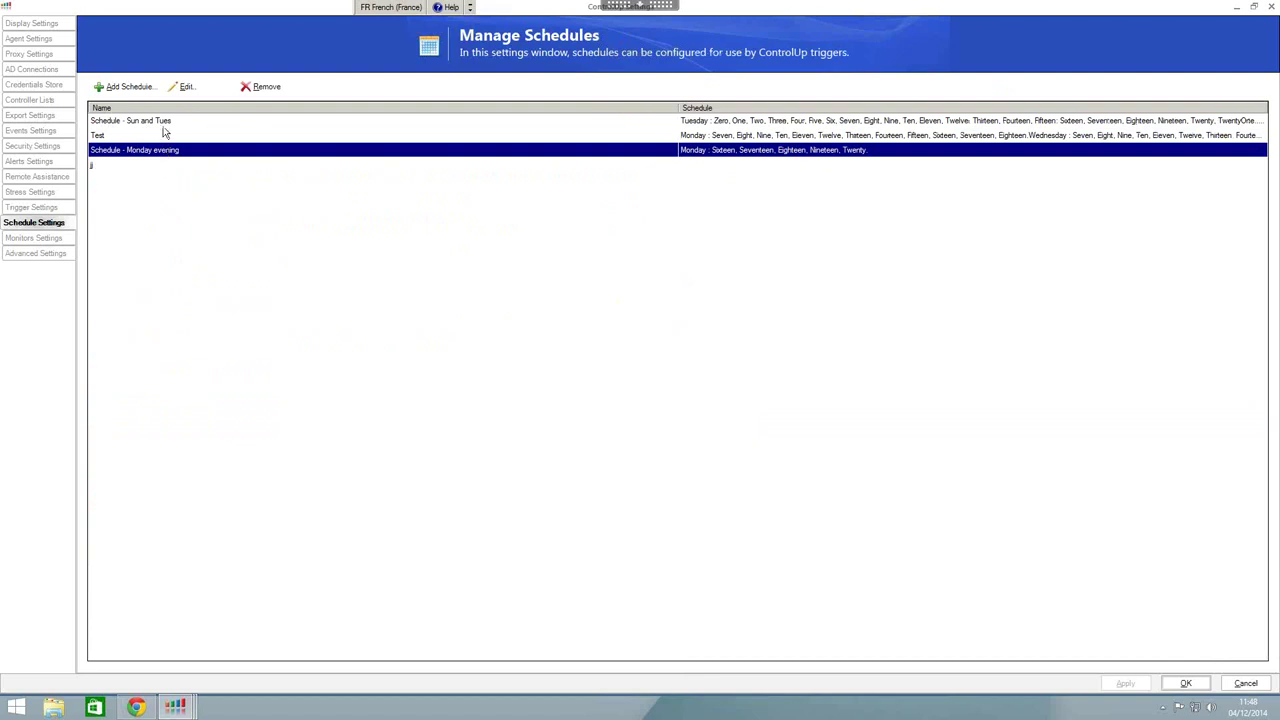
click(165, 124)
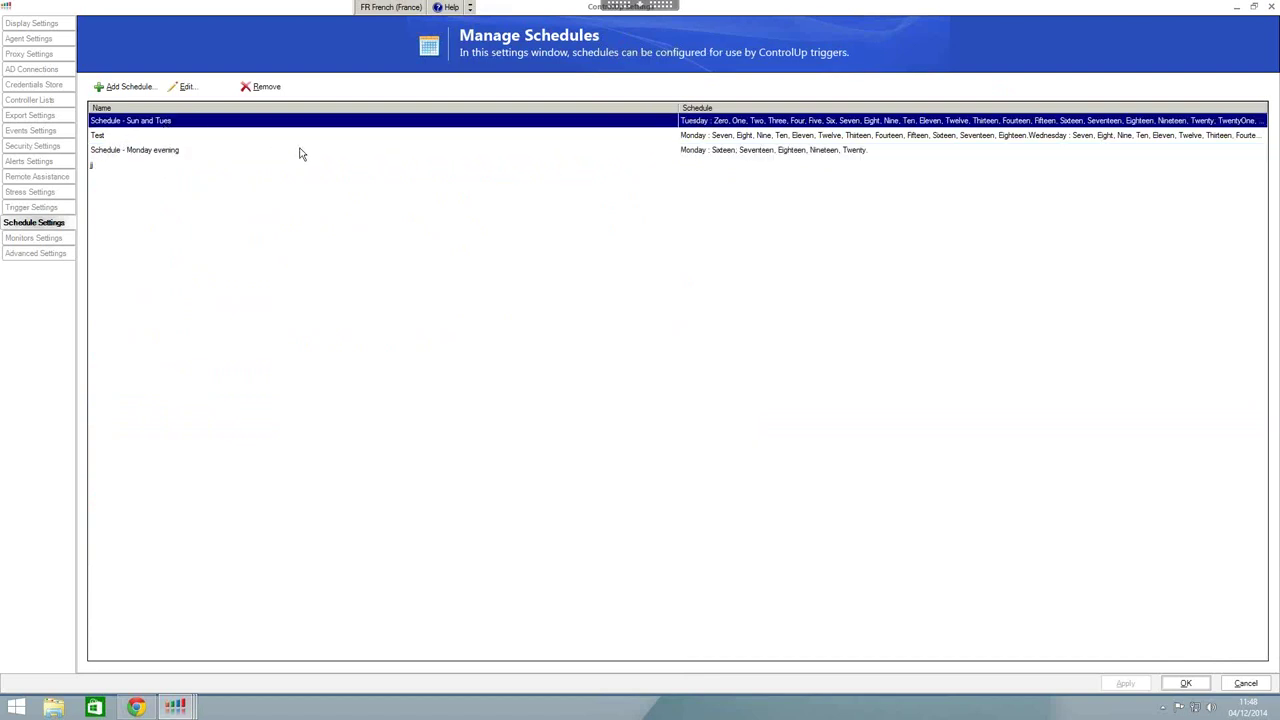
- Review the ControlUp monitor in the Monitors Settings and the Advanced Settings, and close the settings window
click(45, 240)
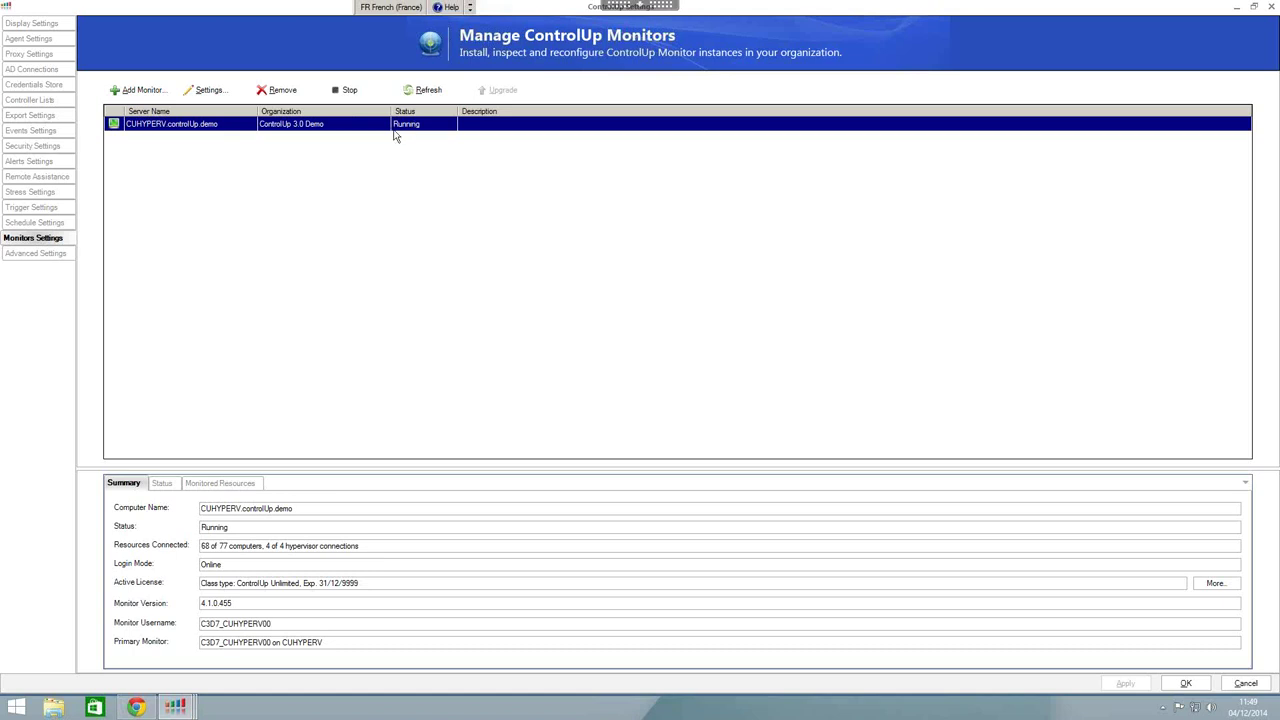
click(33, 256)
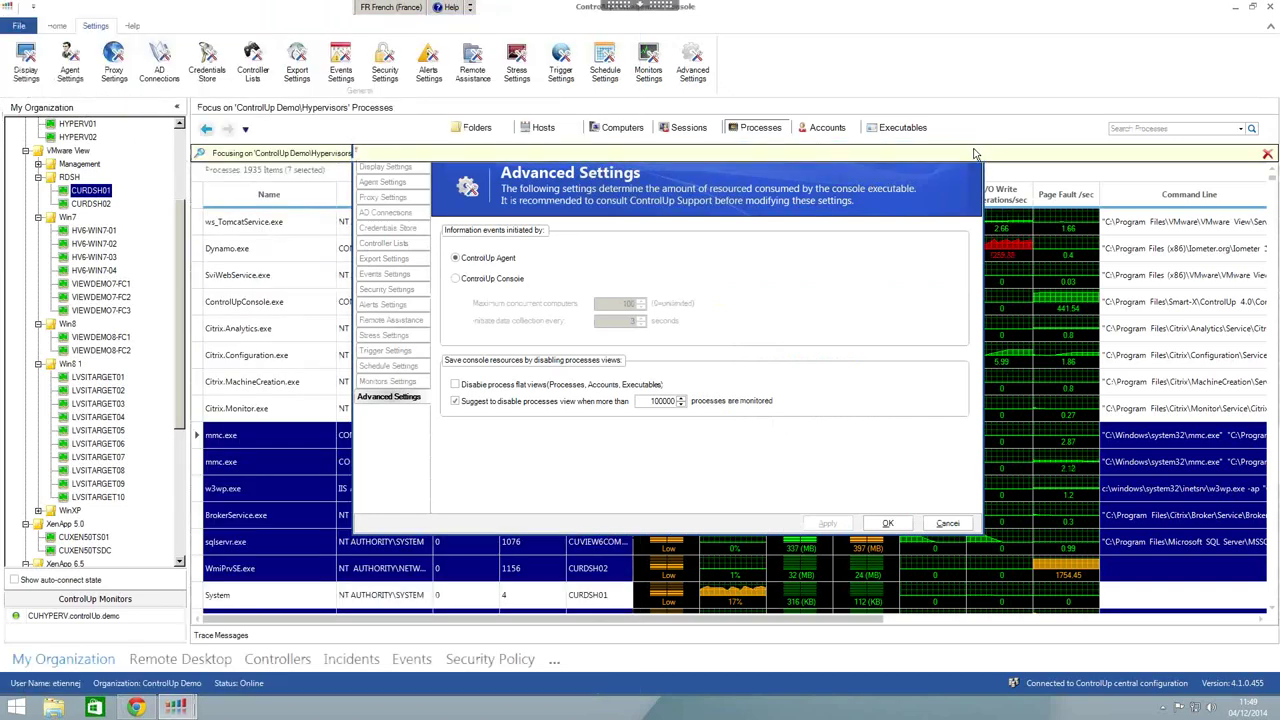
click(975, 153)
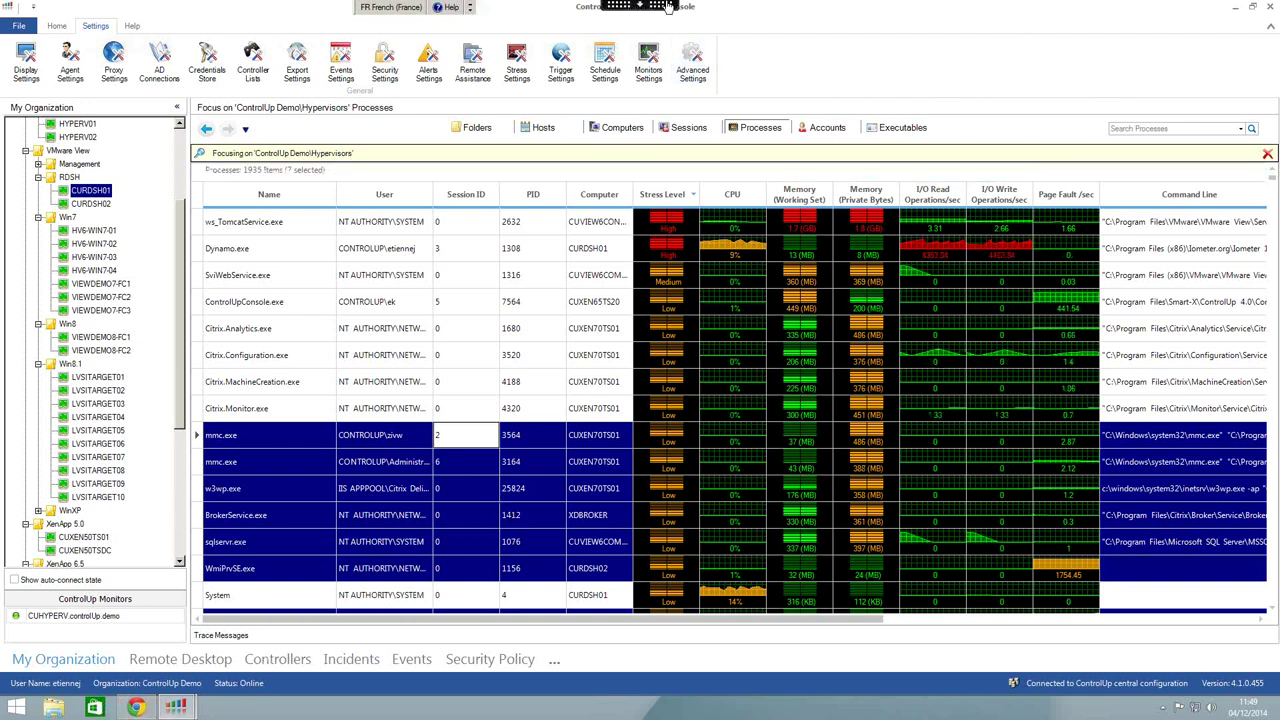
- Take the Citrix remote desktop out of full screen into a window and show entries further down the organization tree
mouse_move(668, 8)
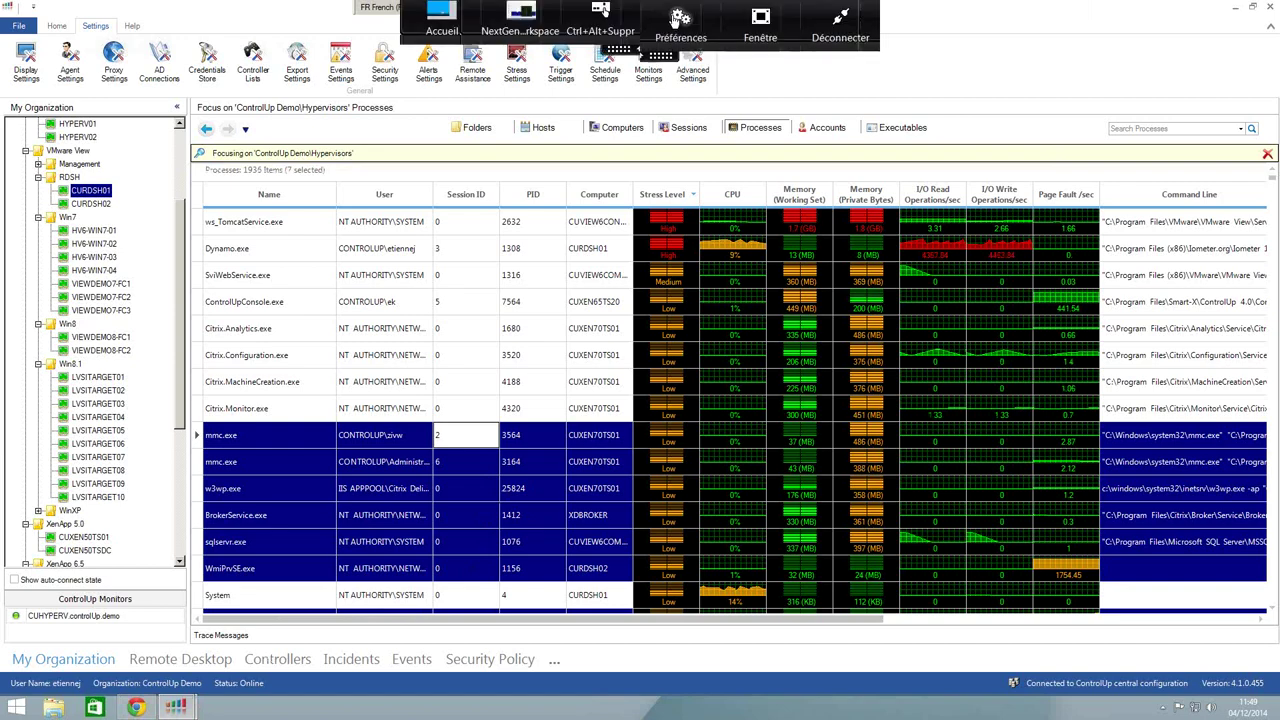
click(760, 30)
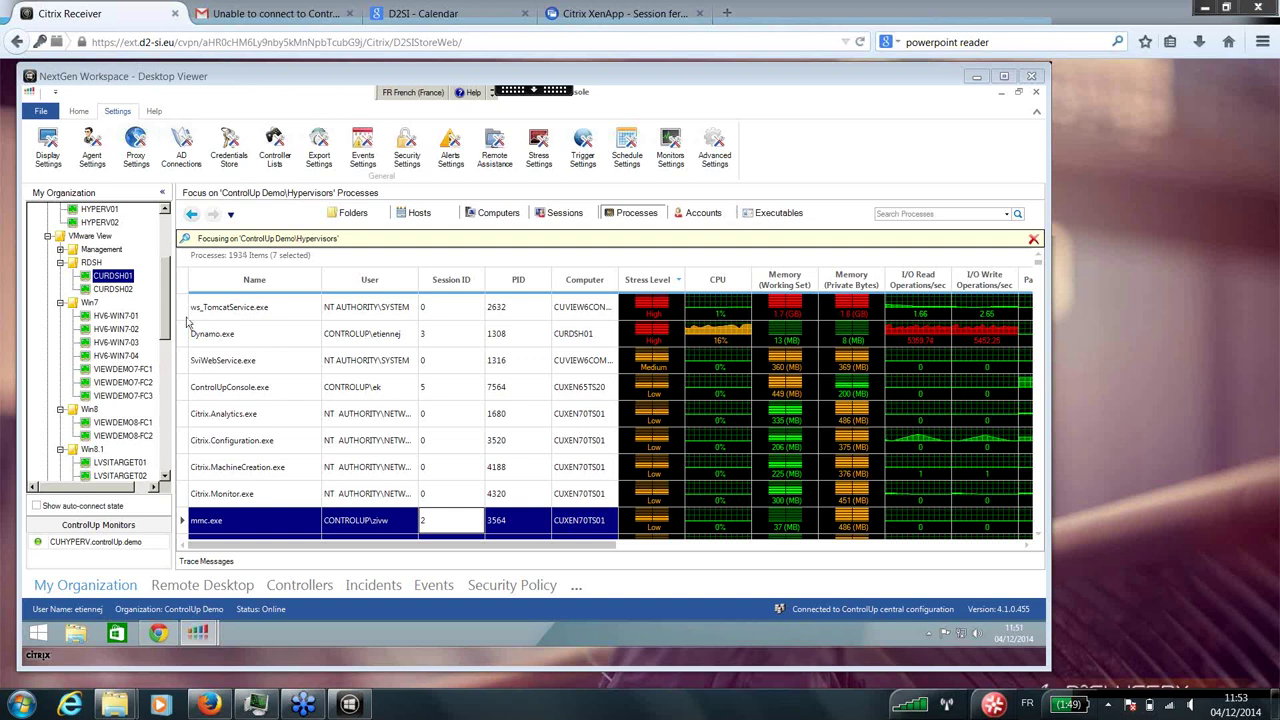
drag(168, 307, 163, 415)
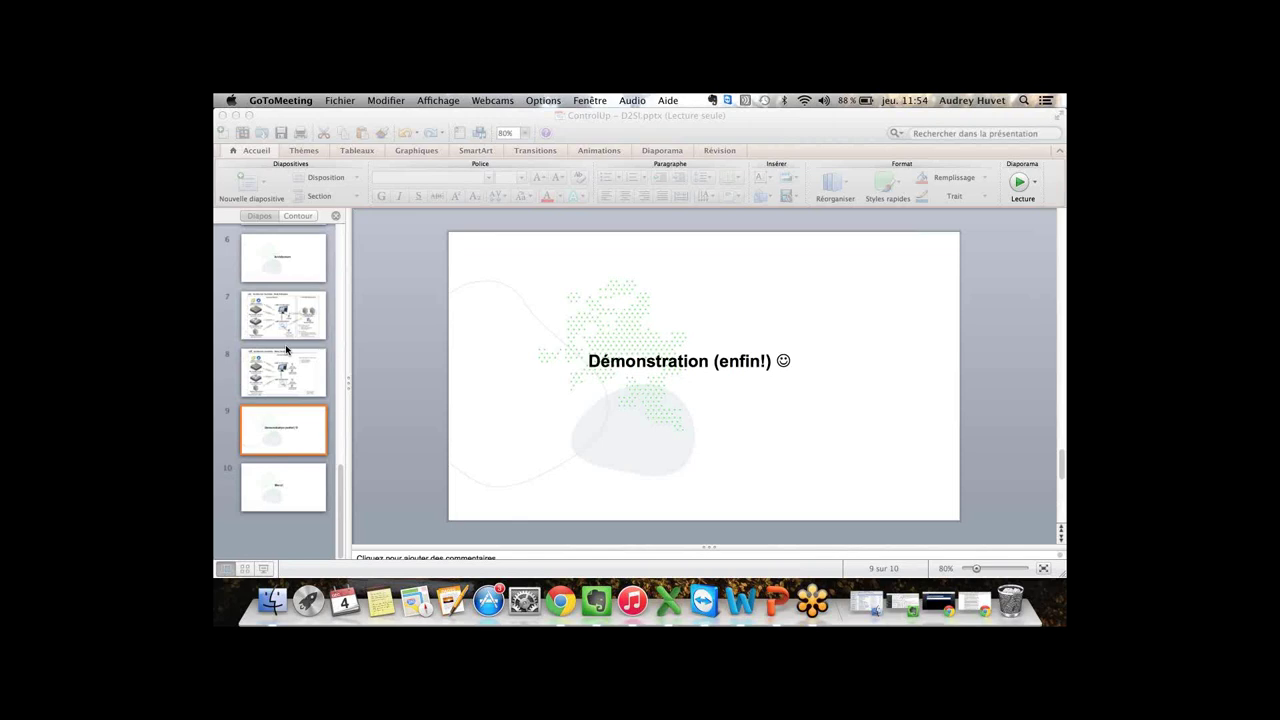
- Switch to the ControlUp – D2SI.pptx presentation in PowerPoint and select slide 7
click(285, 328)
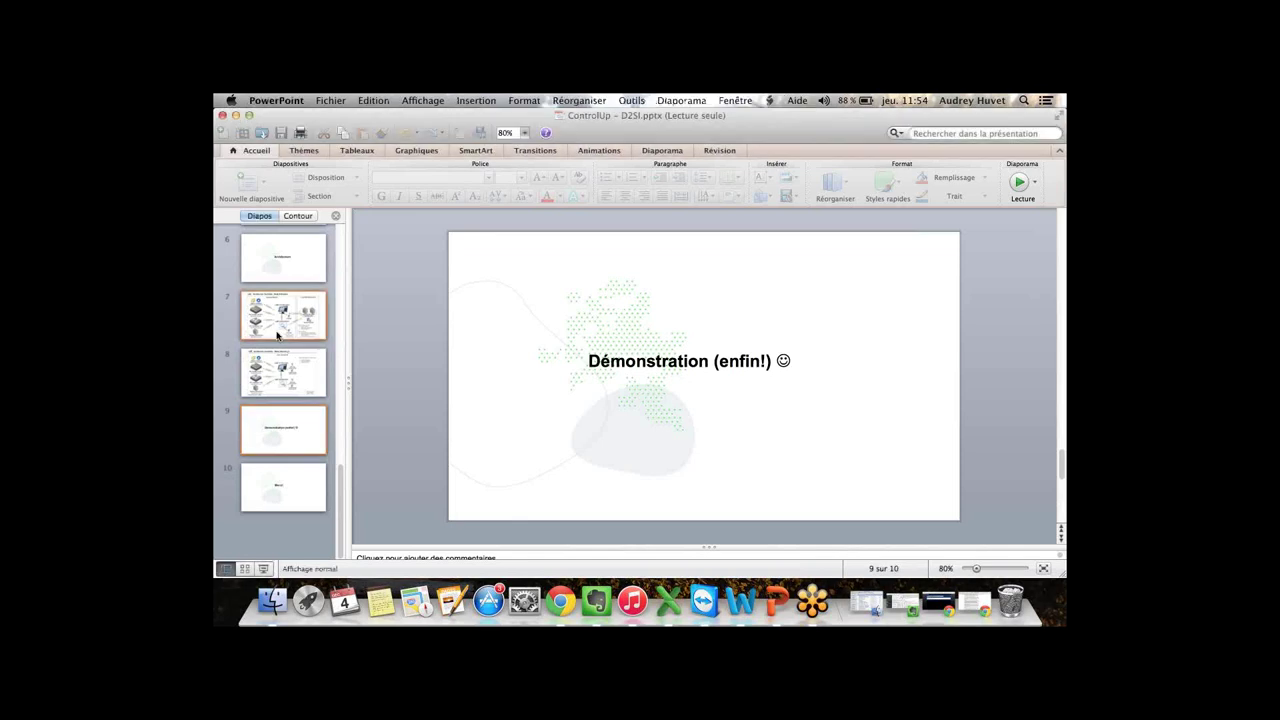